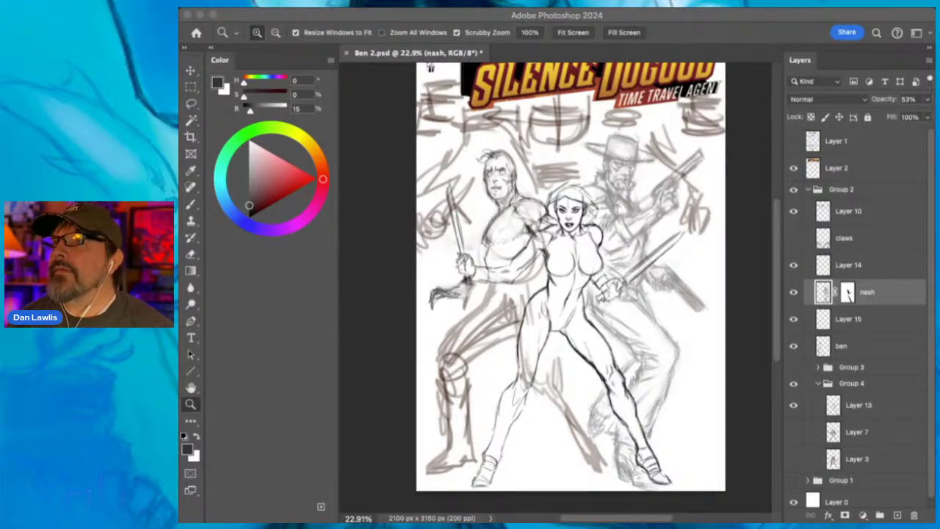
{"action": "left_click", "coordinate": [348, 20]}
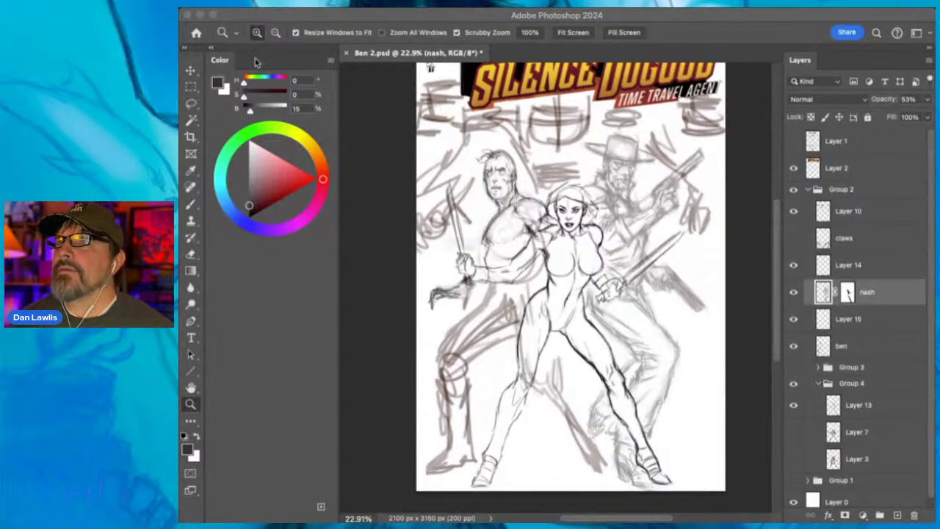
{"action": "left_click", "coordinate": [258, 21]}
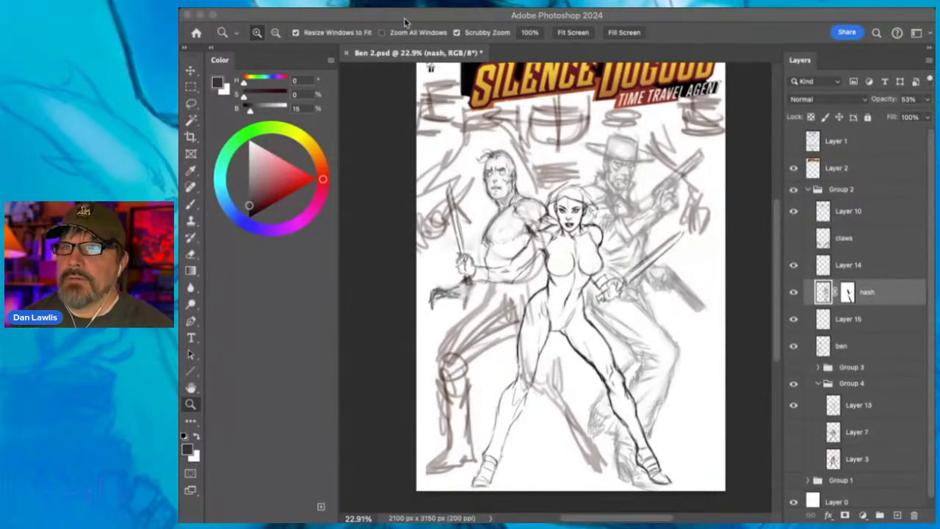
{"action": "left_click", "coordinate": [659, 24]}
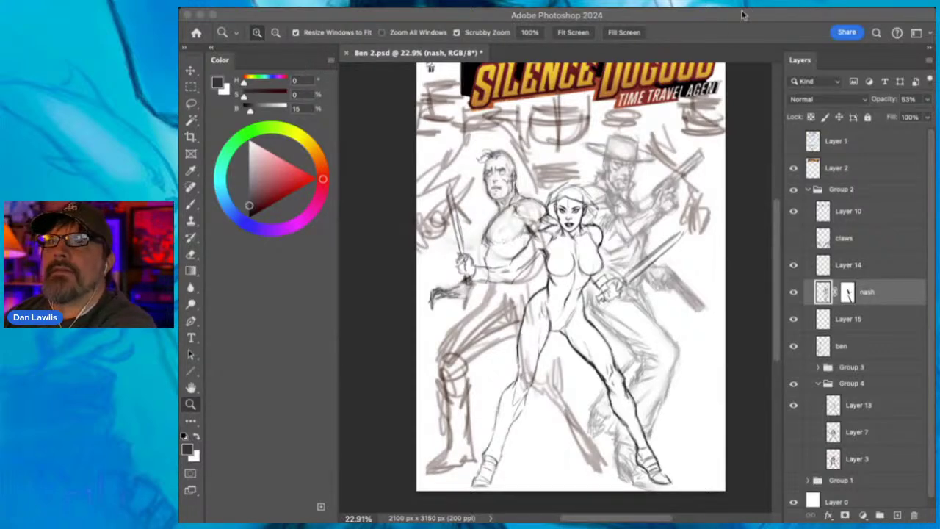
{"action": "left_click", "coordinate": [710, 18]}
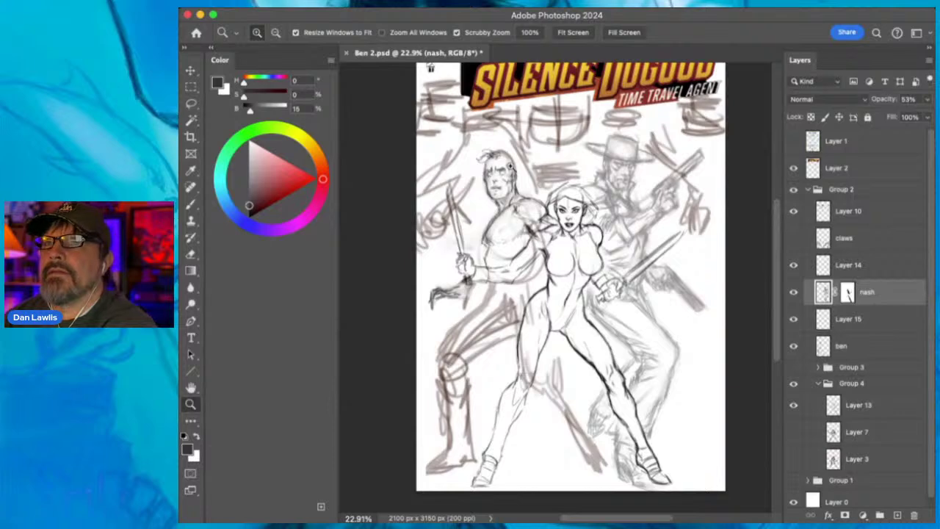
Inspect the sword-holding man's sketch up close and toggle the ben layer's visibility off and on to identify its lines.
{"action": "mouse_move", "coordinate": [512, 168]}
{"action": "left_mouse_down"}
{"action": "mouse_move", "coordinate": [556, 135]}
{"action": "mouse_move", "coordinate": [547, 141]}
{"action": "left_mouse_up"}
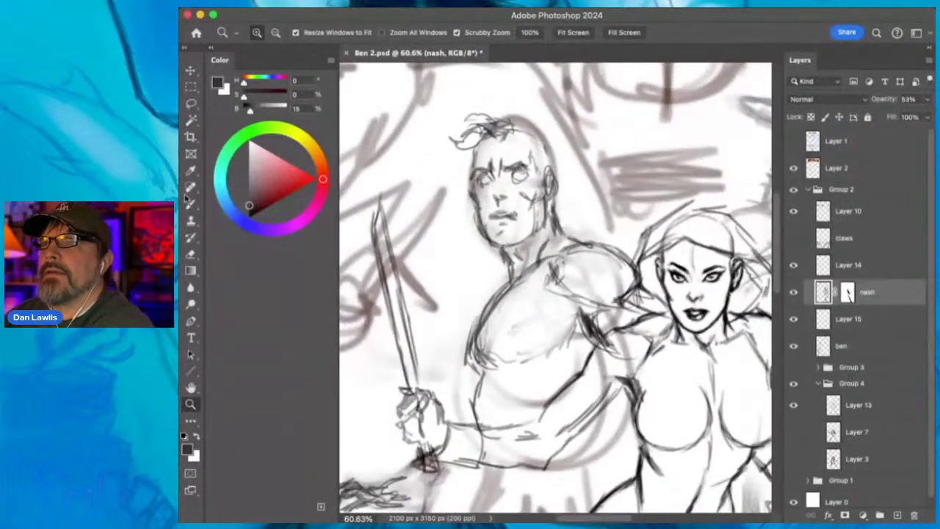
{"action": "key", "text": "b"}
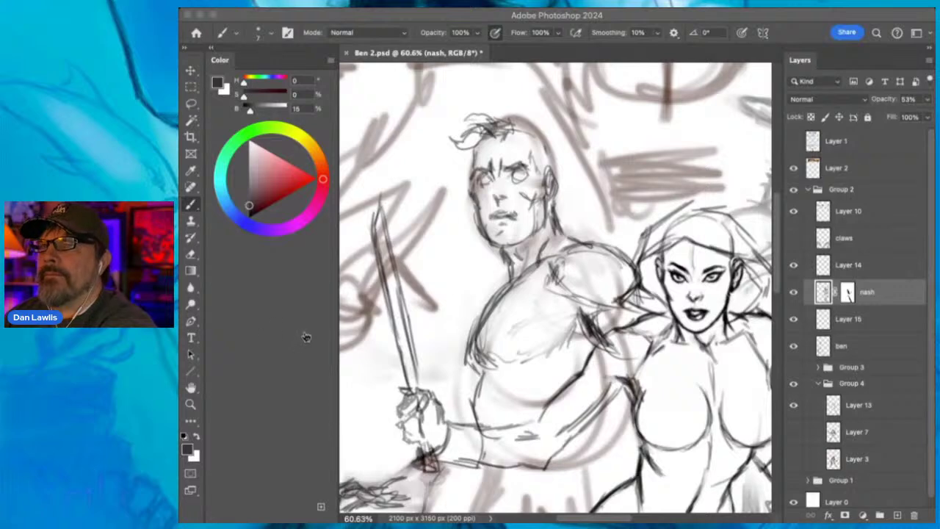
{"action": "left_click", "coordinate": [375, 22]}
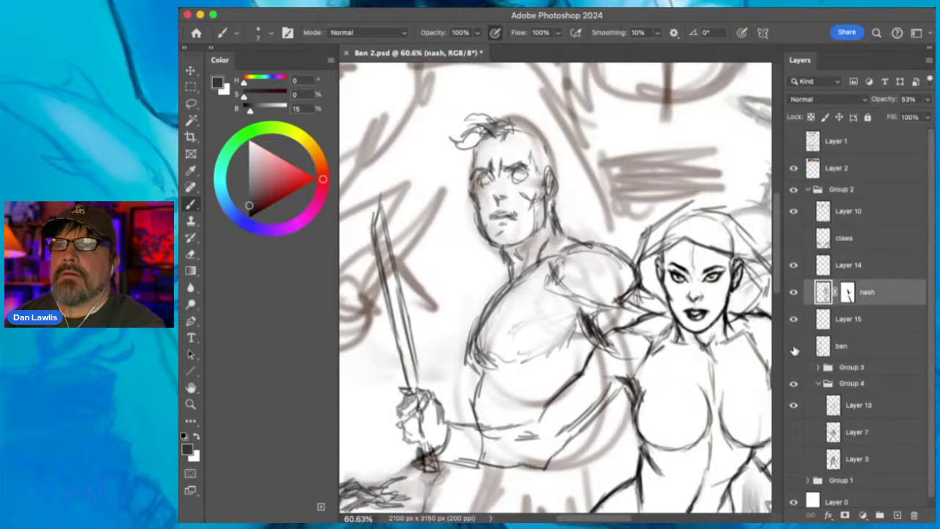
{"action": "left_click", "coordinate": [794, 350]}
{"action": "left_click", "coordinate": [793, 350]}
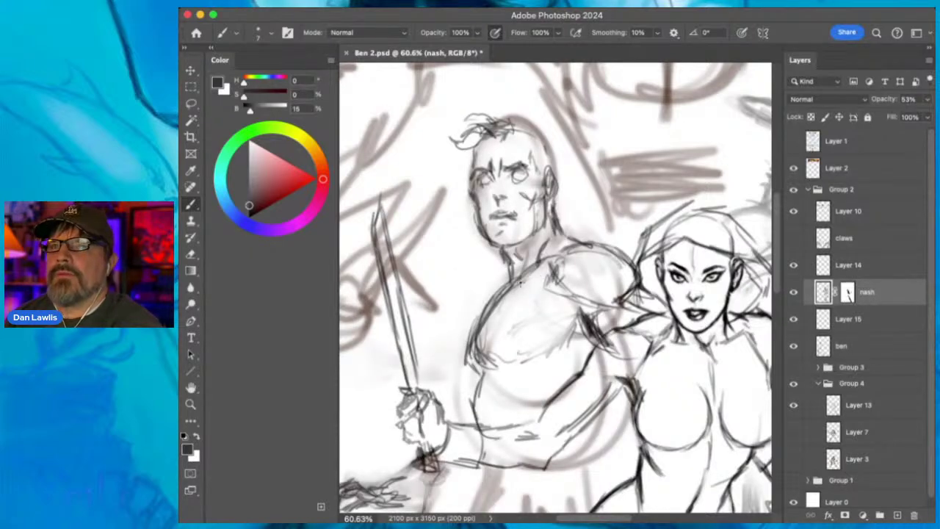
Try raising the nash layer's opacity to 100%.
{"action": "left_click", "coordinate": [190, 404]}
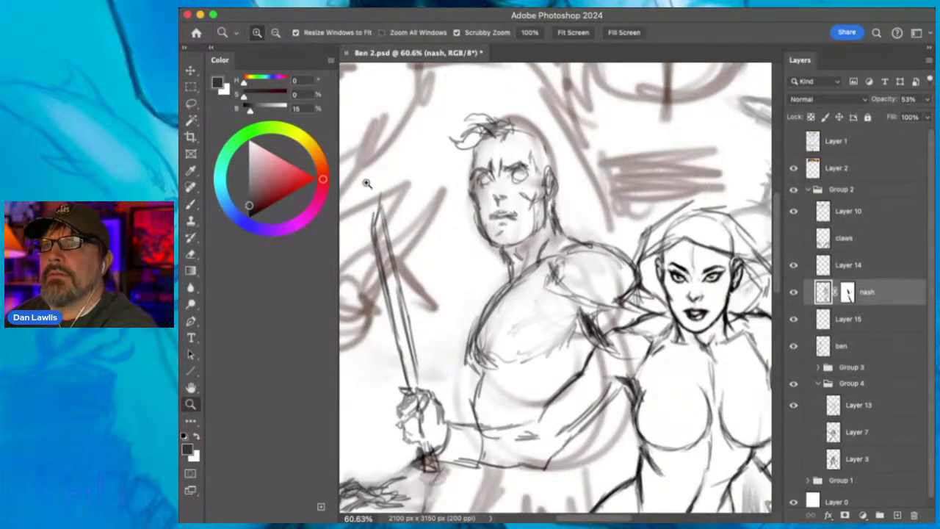
{"action": "left_click", "coordinate": [190, 205]}
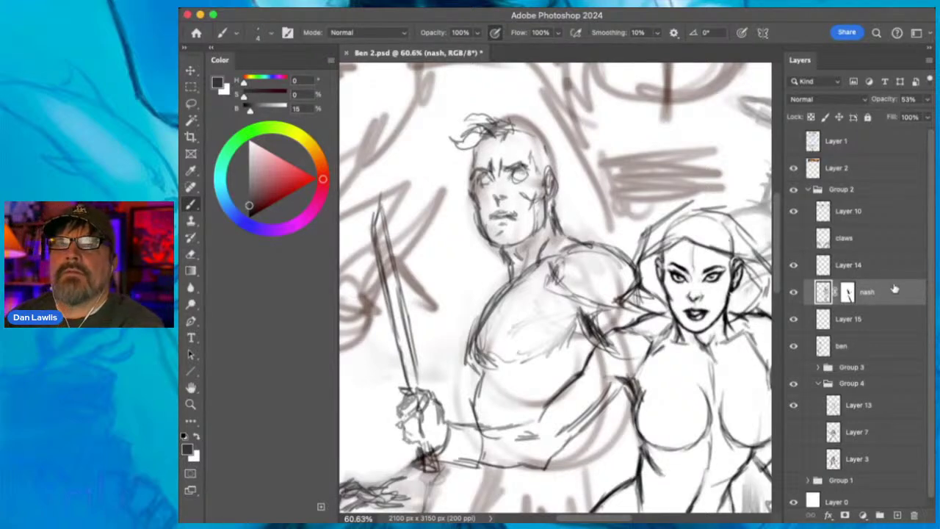
{"action": "left_click", "coordinate": [926, 100]}
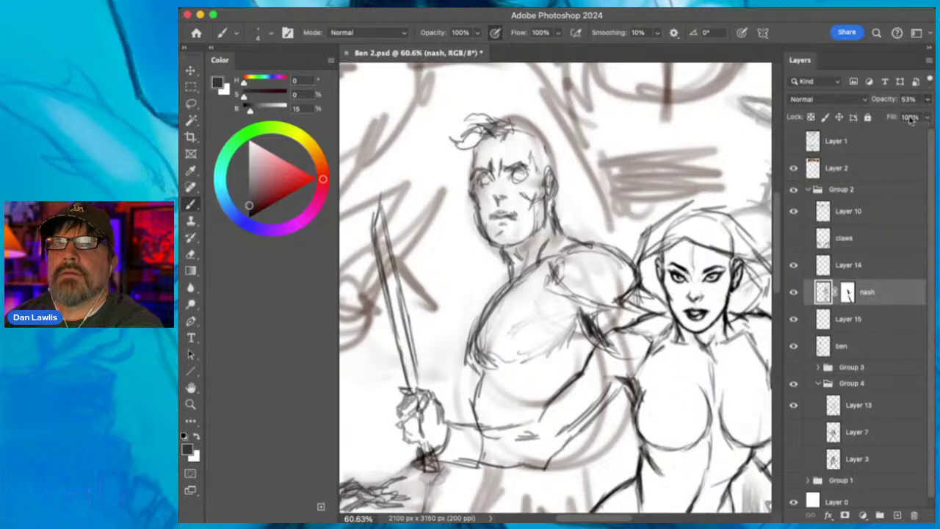
{"action": "left_click_drag", "start_coordinate": [903, 120], "coordinate": [929, 121]}
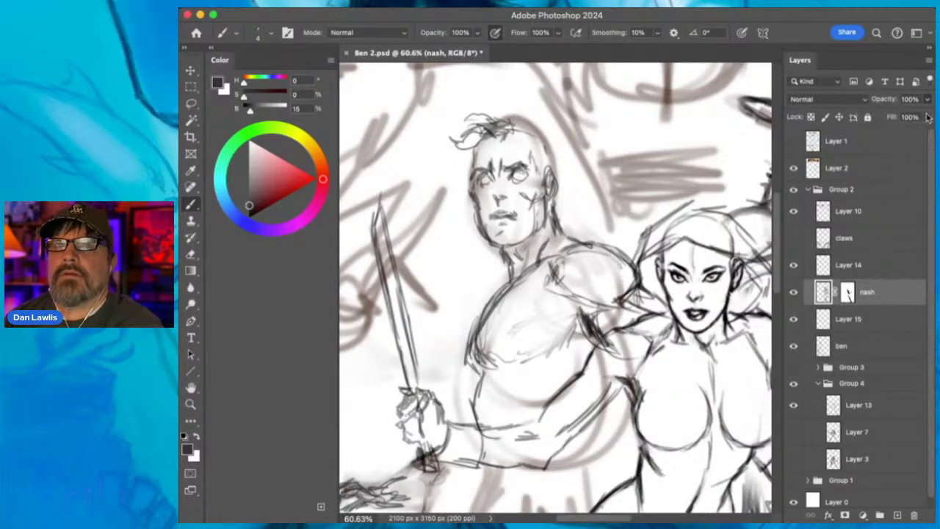
On the ben layer, use a size 4 black brush to strengthen the man's eye, nose, mouth, jaw, ear and brow lines.
{"action": "left_click", "coordinate": [865, 336]}
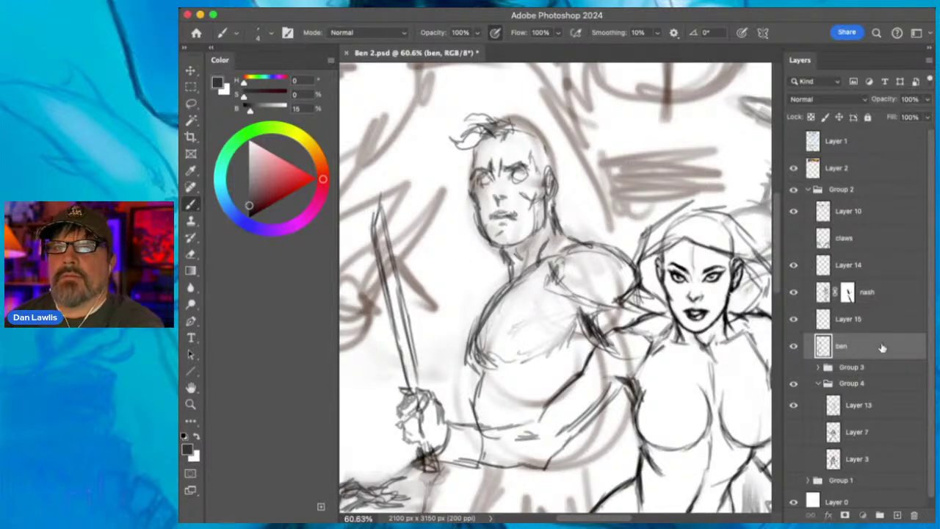
{"action": "left_click_drag", "start_coordinate": [268, 194], "coordinate": [289, 269]}
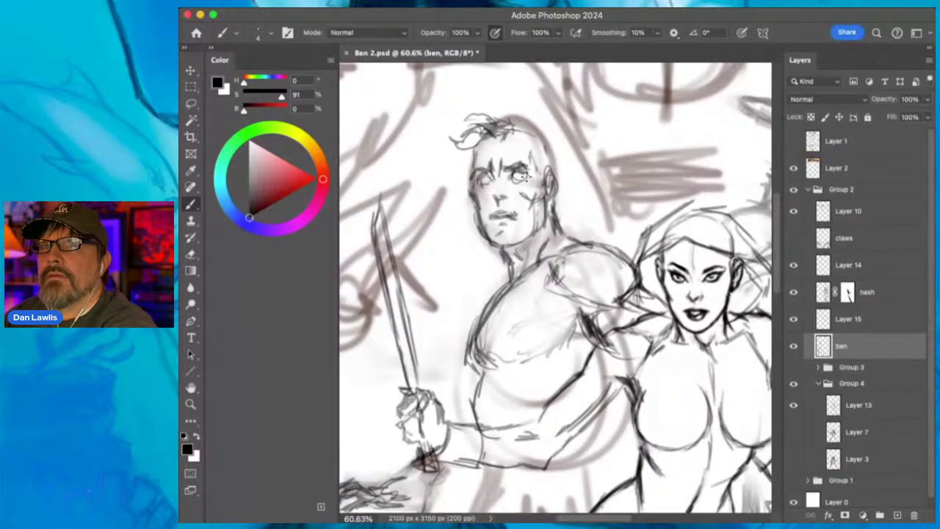
{"action": "mouse_move", "coordinate": [515, 176]}
{"action": "left_mouse_down"}
{"action": "mouse_move", "coordinate": [524, 180]}
{"action": "mouse_move", "coordinate": [497, 173]}
{"action": "left_mouse_up"}
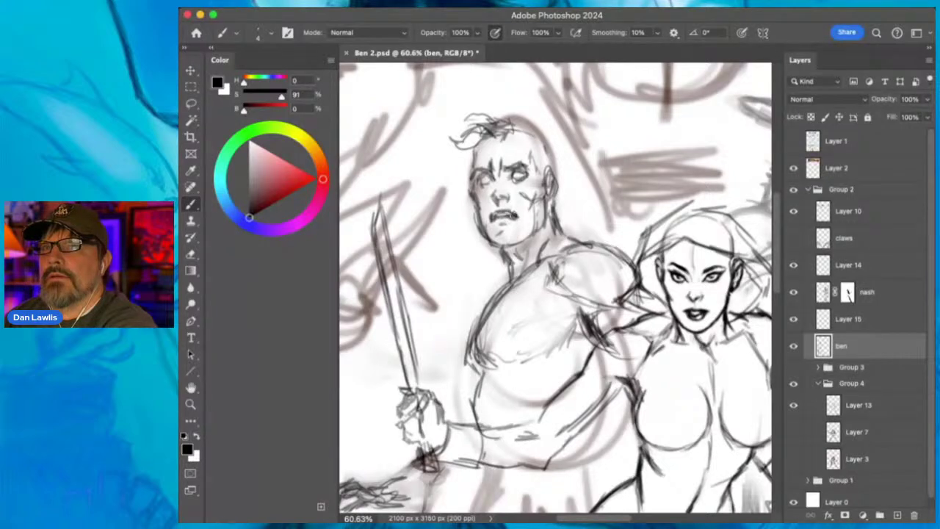
{"action": "left_click_drag", "start_coordinate": [501, 220], "coordinate": [507, 231]}
{"action": "mouse_move", "coordinate": [539, 192]}
{"action": "left_mouse_down"}
{"action": "mouse_move", "coordinate": [538, 213]}
{"action": "mouse_move", "coordinate": [545, 194]}
{"action": "left_mouse_up"}
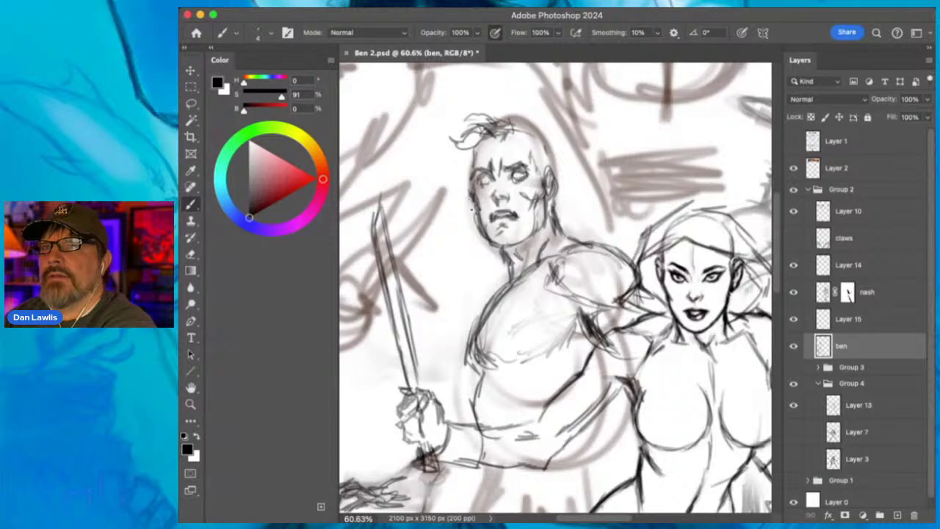
{"action": "mouse_move", "coordinate": [474, 204]}
{"action": "left_mouse_down"}
{"action": "mouse_move", "coordinate": [490, 243]}
{"action": "mouse_move", "coordinate": [503, 245]}
{"action": "mouse_move", "coordinate": [533, 239]}
{"action": "mouse_move", "coordinate": [548, 210]}
{"action": "left_mouse_up"}
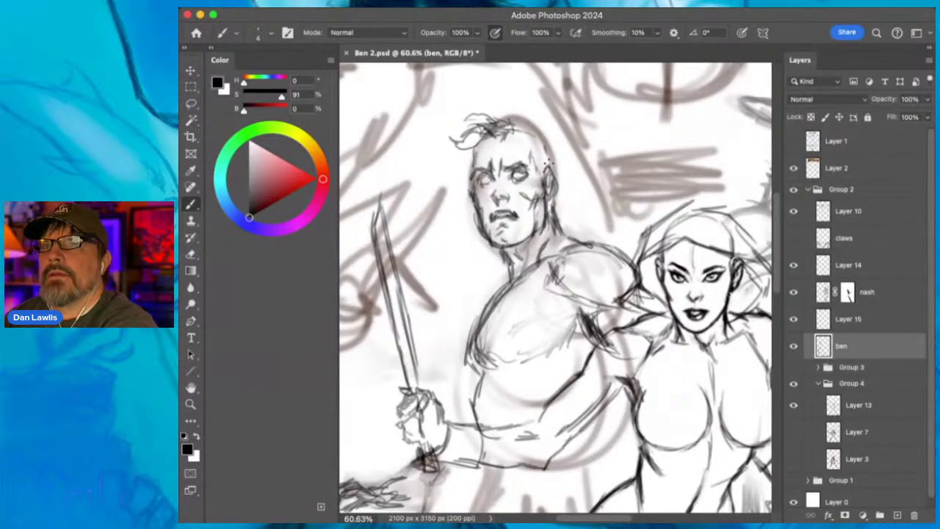
{"action": "left_click_drag", "start_coordinate": [552, 163], "coordinate": [552, 180]}
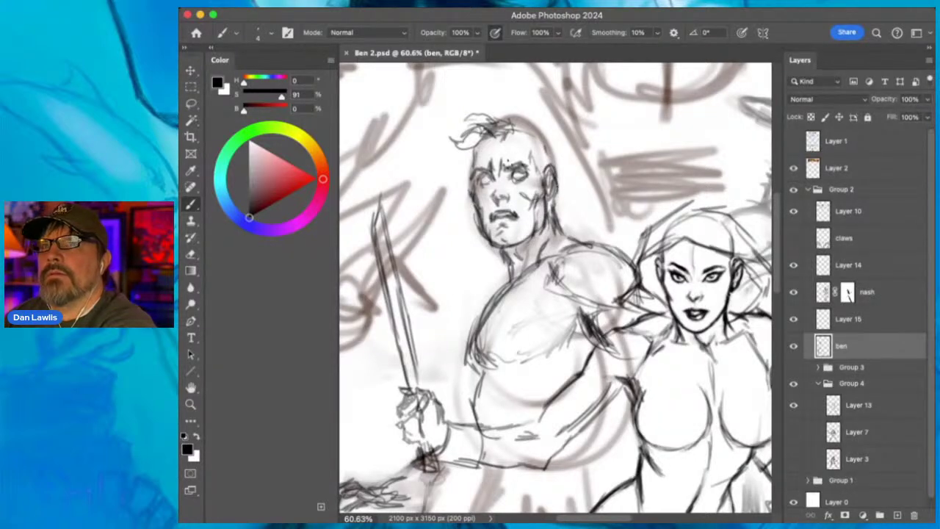
{"action": "left_click_drag", "start_coordinate": [499, 167], "coordinate": [511, 173]}
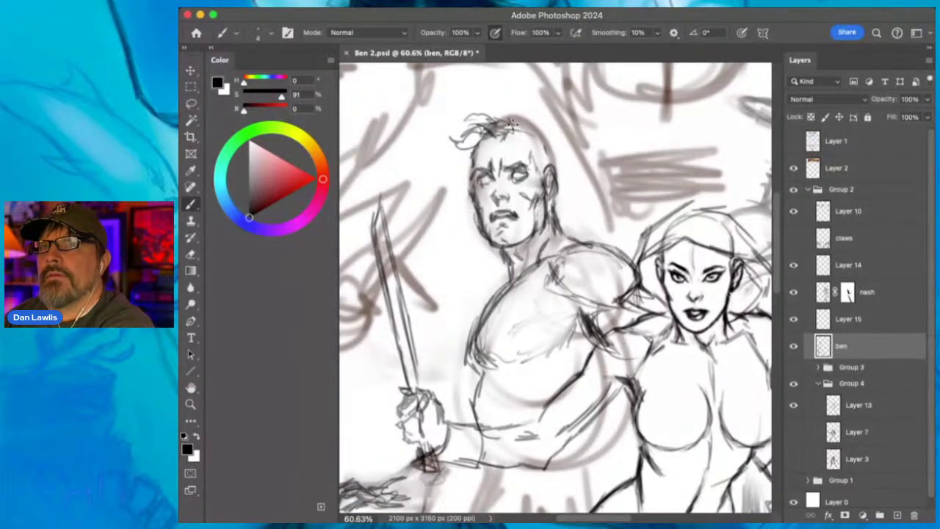
Sketch windswept hair on the man's head, with strands sweeping forward off the forehead and around the crown.
{"action": "mouse_move", "coordinate": [523, 129]}
{"action": "left_mouse_down"}
{"action": "mouse_move", "coordinate": [496, 110]}
{"action": "mouse_move", "coordinate": [455, 150]}
{"action": "left_mouse_up"}
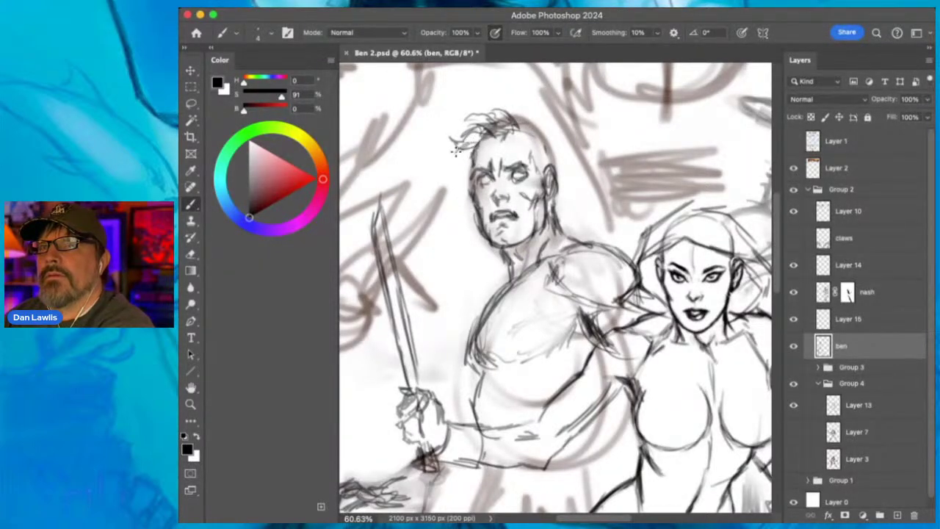
{"action": "mouse_move", "coordinate": [516, 111]}
{"action": "left_mouse_down"}
{"action": "mouse_move", "coordinate": [514, 133]}
{"action": "mouse_move", "coordinate": [547, 156]}
{"action": "mouse_move", "coordinate": [538, 153]}
{"action": "mouse_move", "coordinate": [550, 145]}
{"action": "mouse_move", "coordinate": [521, 128]}
{"action": "left_mouse_up"}
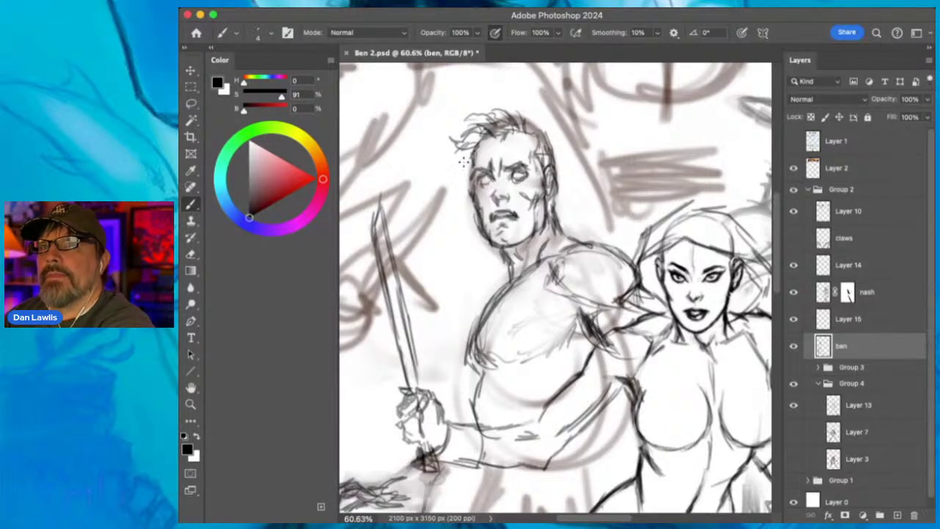
{"action": "mouse_move", "coordinate": [463, 160]}
{"action": "left_mouse_down"}
{"action": "mouse_move", "coordinate": [465, 179]}
{"action": "mouse_move", "coordinate": [463, 152]}
{"action": "mouse_move", "coordinate": [438, 131]}
{"action": "mouse_move", "coordinate": [469, 126]}
{"action": "mouse_move", "coordinate": [445, 117]}
{"action": "mouse_move", "coordinate": [479, 116]}
{"action": "left_mouse_up"}
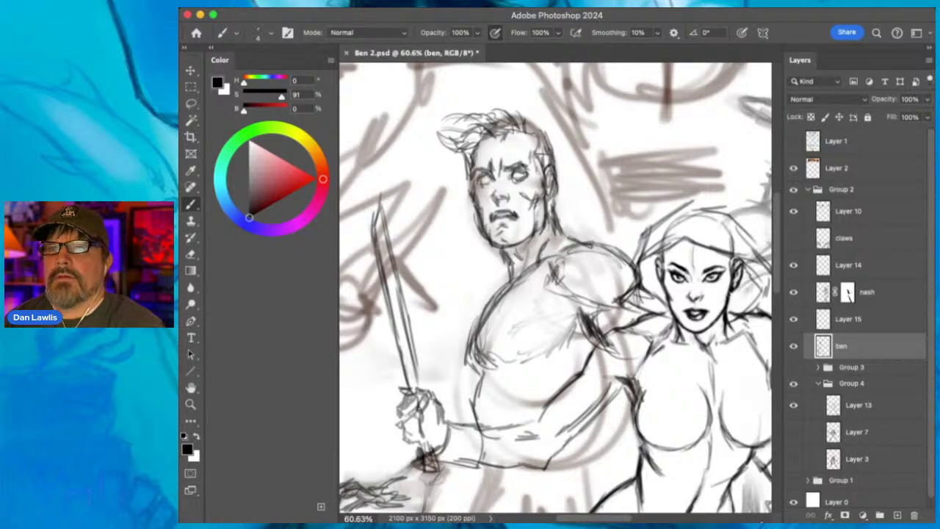
{"action": "key", "text": "super+Tab"}
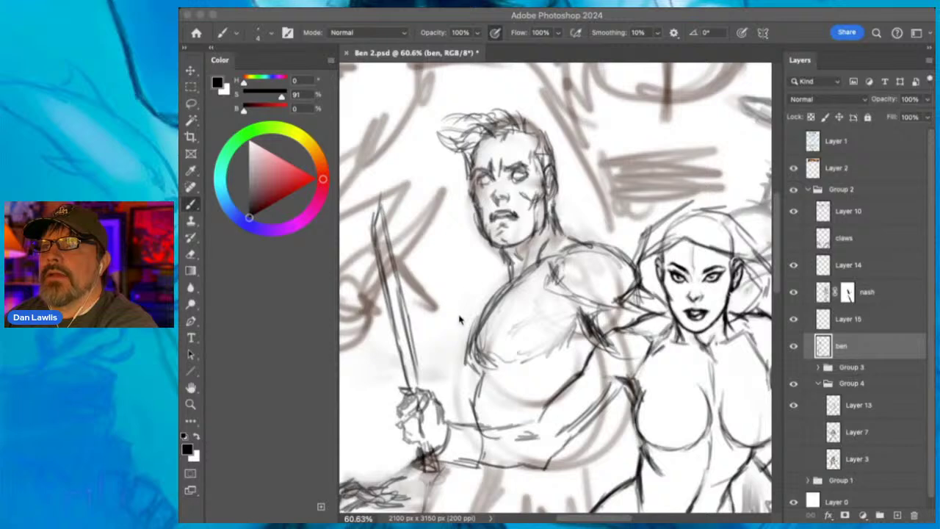
{"action": "left_click", "coordinate": [763, 17]}
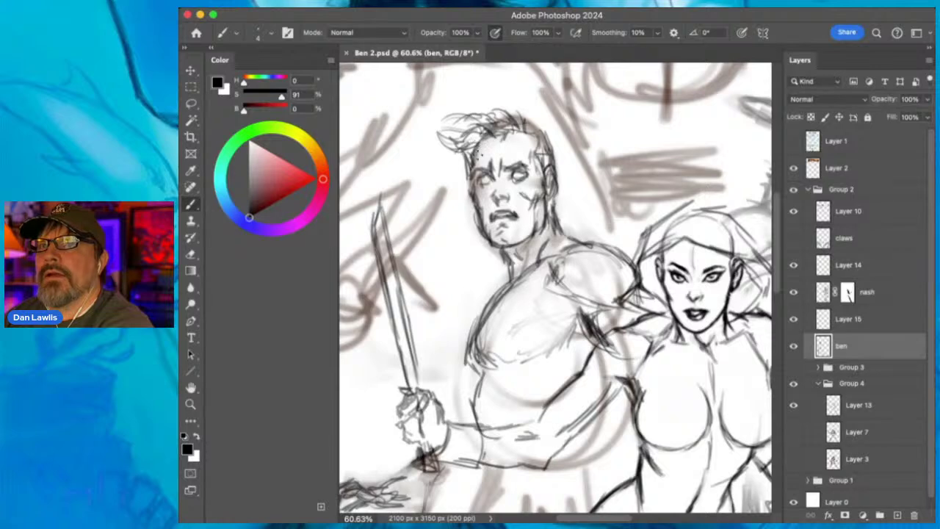
Draw a pair of round goggles resting on the man's forehead at the hairline.
{"action": "mouse_move", "coordinate": [479, 154]}
{"action": "left_mouse_down"}
{"action": "mouse_move", "coordinate": [467, 145]}
{"action": "mouse_move", "coordinate": [491, 135]}
{"action": "mouse_move", "coordinate": [473, 141]}
{"action": "mouse_move", "coordinate": [476, 150]}
{"action": "mouse_move", "coordinate": [472, 142]}
{"action": "mouse_move", "coordinate": [491, 133]}
{"action": "mouse_move", "coordinate": [519, 136]}
{"action": "mouse_move", "coordinate": [508, 141]}
{"action": "left_mouse_up"}
{"action": "mouse_move", "coordinate": [522, 129]}
{"action": "left_mouse_down"}
{"action": "mouse_move", "coordinate": [505, 141]}
{"action": "mouse_move", "coordinate": [518, 149]}
{"action": "mouse_move", "coordinate": [508, 146]}
{"action": "mouse_move", "coordinate": [526, 141]}
{"action": "mouse_move", "coordinate": [529, 151]}
{"action": "mouse_move", "coordinate": [525, 125]}
{"action": "mouse_move", "coordinate": [527, 134]}
{"action": "left_mouse_up"}
{"action": "left_click_drag", "start_coordinate": [497, 151], "coordinate": [509, 138]}
Fill out the man's hair around the goggles with loose strands and darken the side hair down to the ear.
{"action": "mouse_move", "coordinate": [489, 151]}
{"action": "left_mouse_down"}
{"action": "mouse_move", "coordinate": [522, 126]}
{"action": "mouse_move", "coordinate": [472, 104]}
{"action": "mouse_move", "coordinate": [445, 119]}
{"action": "left_mouse_up"}
{"action": "mouse_move", "coordinate": [507, 105]}
{"action": "left_mouse_down"}
{"action": "mouse_move", "coordinate": [474, 124]}
{"action": "mouse_move", "coordinate": [427, 131]}
{"action": "mouse_move", "coordinate": [455, 165]}
{"action": "mouse_move", "coordinate": [439, 163]}
{"action": "mouse_move", "coordinate": [454, 169]}
{"action": "left_mouse_up"}
{"action": "left_click_drag", "start_coordinate": [533, 132], "coordinate": [518, 110]}
{"action": "left_click_drag", "start_coordinate": [528, 119], "coordinate": [514, 113]}
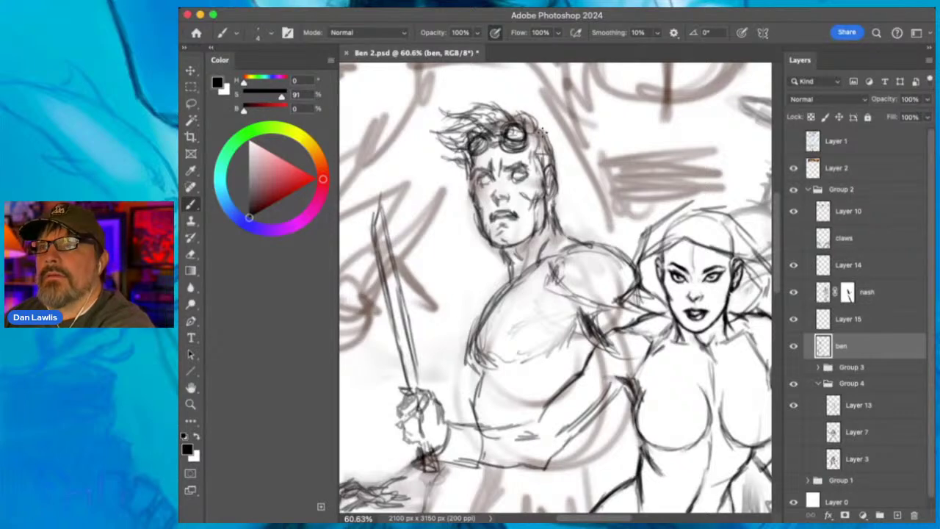
{"action": "mouse_move", "coordinate": [540, 146]}
{"action": "left_mouse_down"}
{"action": "mouse_move", "coordinate": [550, 124]}
{"action": "mouse_move", "coordinate": [506, 102]}
{"action": "left_mouse_up"}
{"action": "left_click_drag", "start_coordinate": [515, 111], "coordinate": [482, 101]}
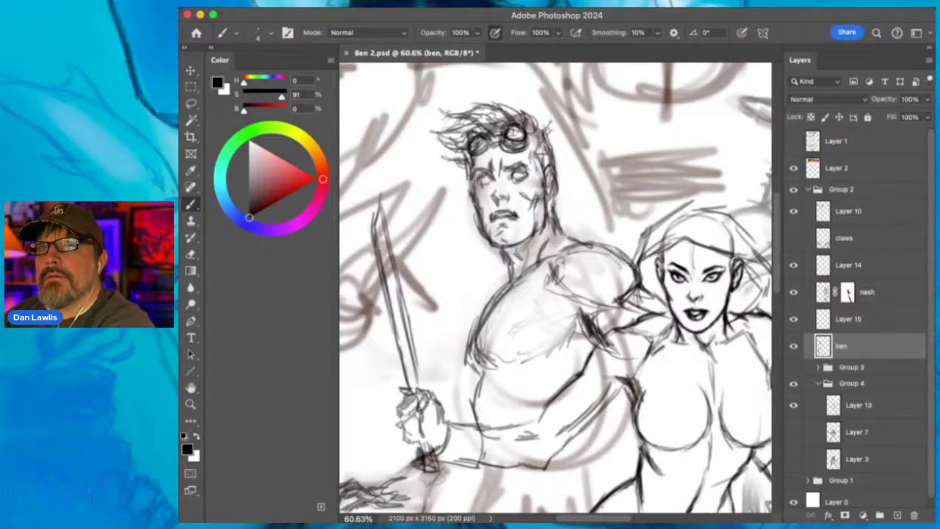
{"action": "mouse_move", "coordinate": [541, 127]}
{"action": "left_mouse_down"}
{"action": "mouse_move", "coordinate": [555, 158]}
{"action": "mouse_move", "coordinate": [538, 176]}
{"action": "mouse_move", "coordinate": [549, 180]}
{"action": "left_mouse_up"}
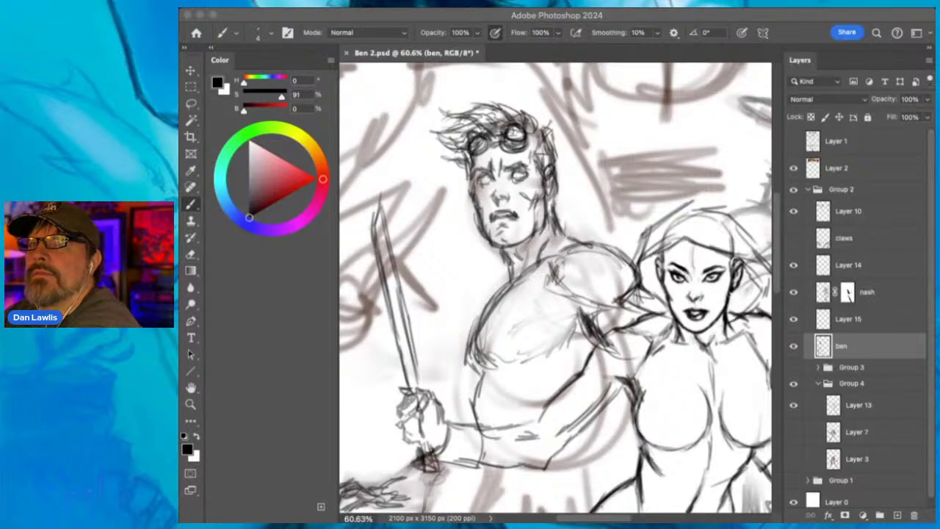
Sketch a raised collar on both sides of the man's neck and add fold strokes across his chest.
{"action": "left_click", "coordinate": [579, 18]}
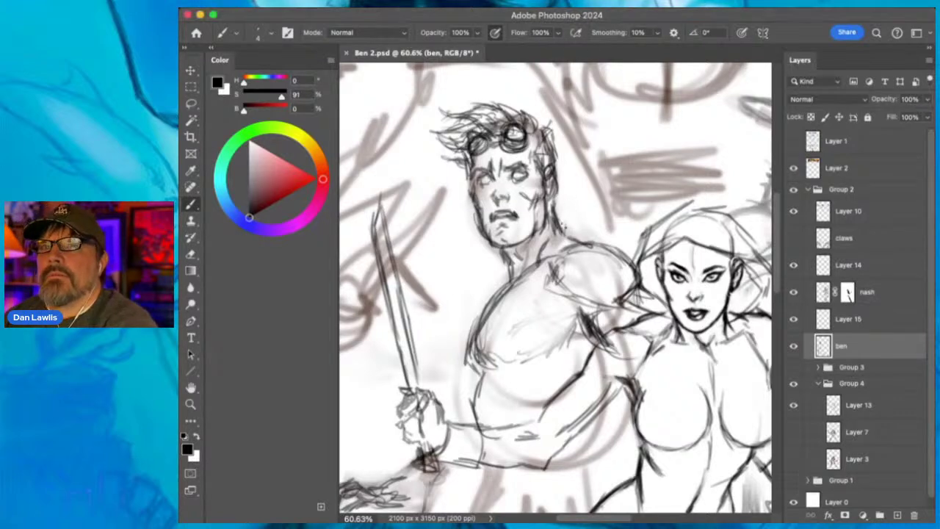
{"action": "mouse_move", "coordinate": [547, 220]}
{"action": "left_mouse_down"}
{"action": "mouse_move", "coordinate": [572, 243]}
{"action": "mouse_move", "coordinate": [539, 269]}
{"action": "mouse_move", "coordinate": [555, 263]}
{"action": "mouse_move", "coordinate": [570, 221]}
{"action": "mouse_move", "coordinate": [578, 245]}
{"action": "left_mouse_up"}
{"action": "mouse_move", "coordinate": [489, 269]}
{"action": "left_mouse_down"}
{"action": "mouse_move", "coordinate": [481, 292]}
{"action": "mouse_move", "coordinate": [499, 257]}
{"action": "mouse_move", "coordinate": [507, 292]}
{"action": "mouse_move", "coordinate": [485, 249]}
{"action": "left_mouse_up"}
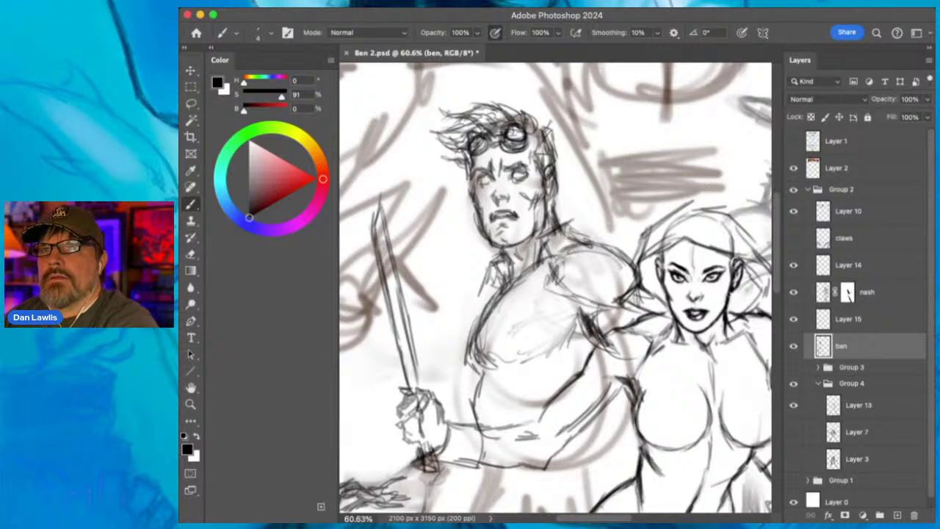
{"action": "mouse_move", "coordinate": [476, 307]}
{"action": "left_mouse_down"}
{"action": "mouse_move", "coordinate": [479, 370]}
{"action": "mouse_move", "coordinate": [585, 340]}
{"action": "mouse_move", "coordinate": [580, 314]}
{"action": "mouse_move", "coordinate": [545, 323]}
{"action": "mouse_move", "coordinate": [522, 309]}
{"action": "mouse_move", "coordinate": [521, 324]}
{"action": "left_mouse_up"}
Check the man against the whole composition, then brush pupils into his eyes.
{"action": "left_click", "coordinate": [191, 403]}
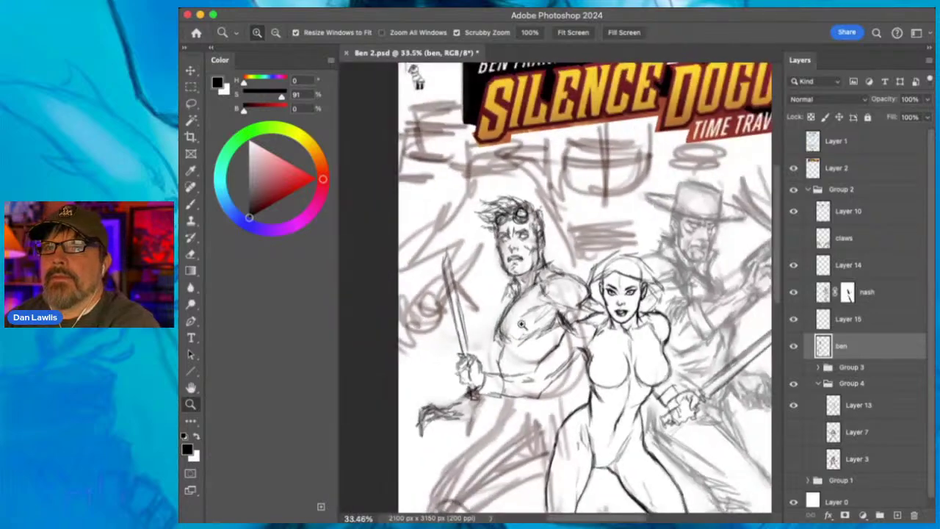
{"action": "left_click_drag", "start_coordinate": [528, 233], "coordinate": [558, 218]}
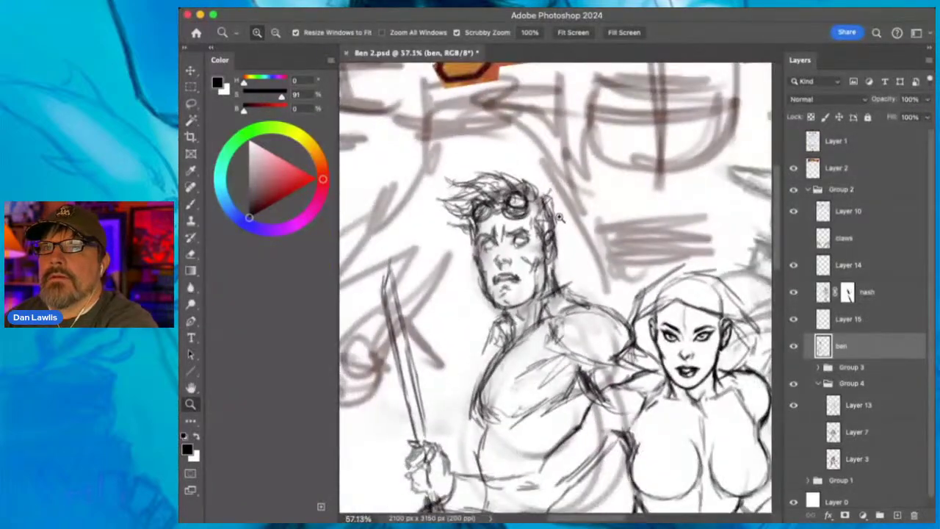
{"action": "left_click_drag", "start_coordinate": [535, 250], "coordinate": [570, 231]}
{"action": "left_click_drag", "start_coordinate": [595, 264], "coordinate": [552, 272]}
{"action": "left_click_drag", "start_coordinate": [643, 278], "coordinate": [567, 276]}
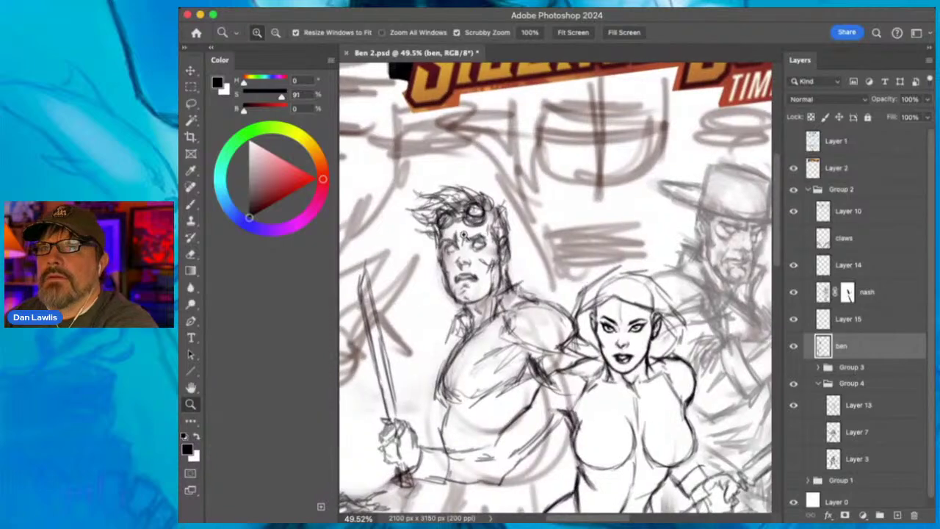
{"action": "left_click_drag", "start_coordinate": [464, 233], "coordinate": [484, 240]}
{"action": "key", "text": "b"}
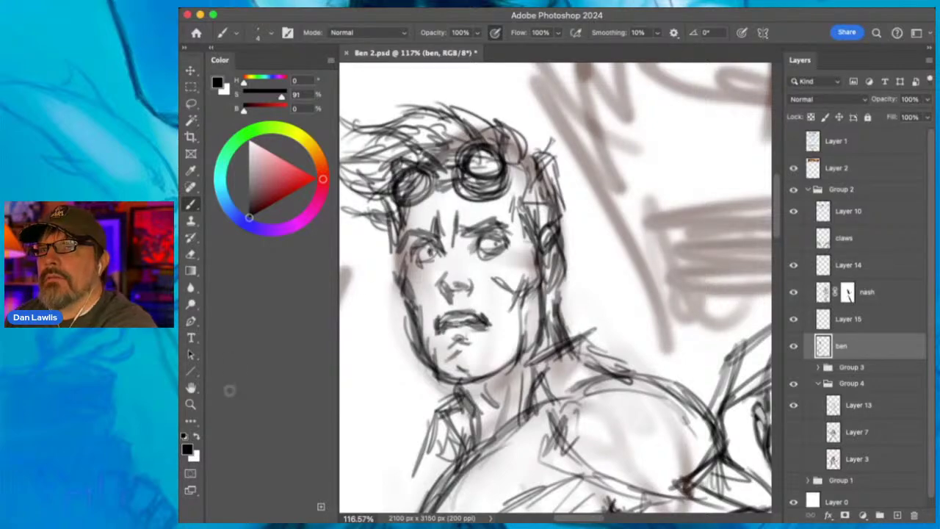
Check the man's face against the whole cover, then erase the pupils from both of his eyes.
{"action": "key", "text": "z"}
{"action": "mouse_move", "coordinate": [543, 265]}
{"action": "left_mouse_down"}
{"action": "mouse_move", "coordinate": [484, 327]}
{"action": "mouse_move", "coordinate": [534, 314]}
{"action": "left_mouse_up"}
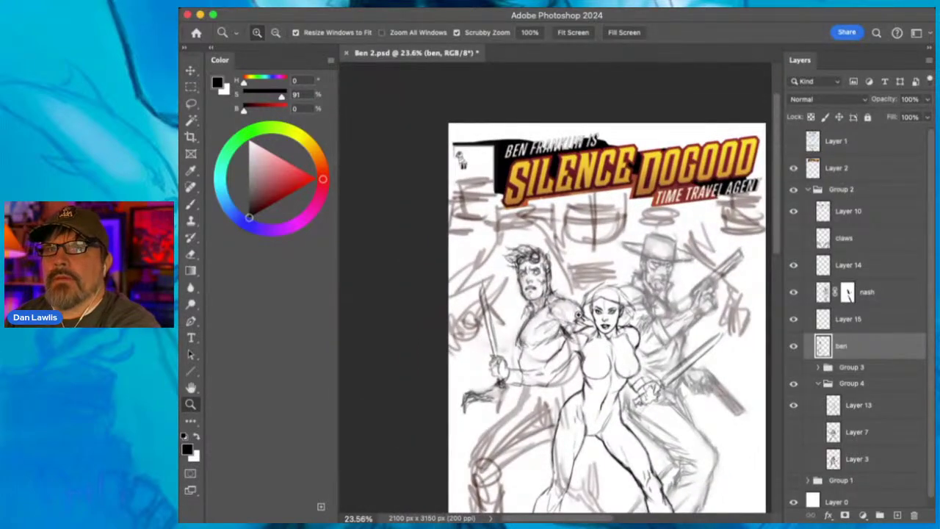
{"action": "left_click_drag", "start_coordinate": [554, 273], "coordinate": [580, 273]}
{"action": "left_click", "coordinate": [189, 253]}
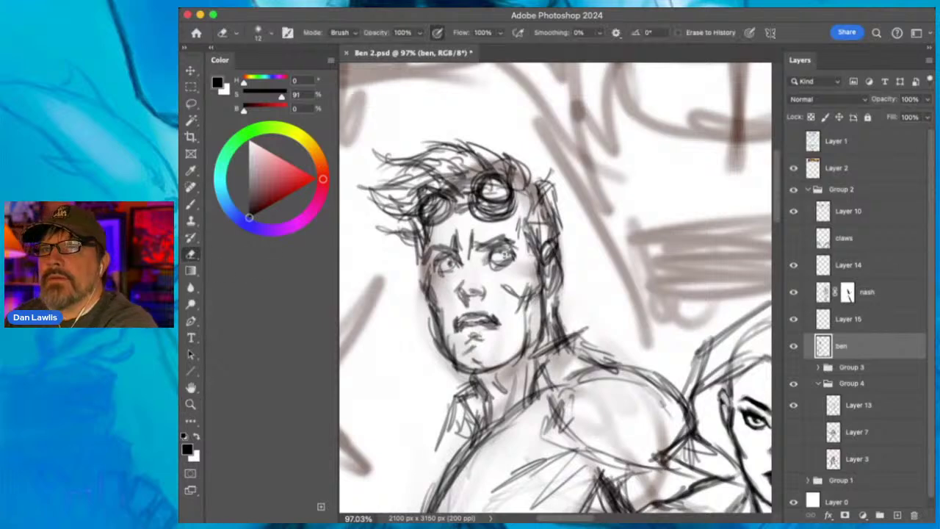
{"action": "left_click_drag", "start_coordinate": [503, 256], "coordinate": [502, 258]}
{"action": "left_click_drag", "start_coordinate": [445, 265], "coordinate": [448, 264]}
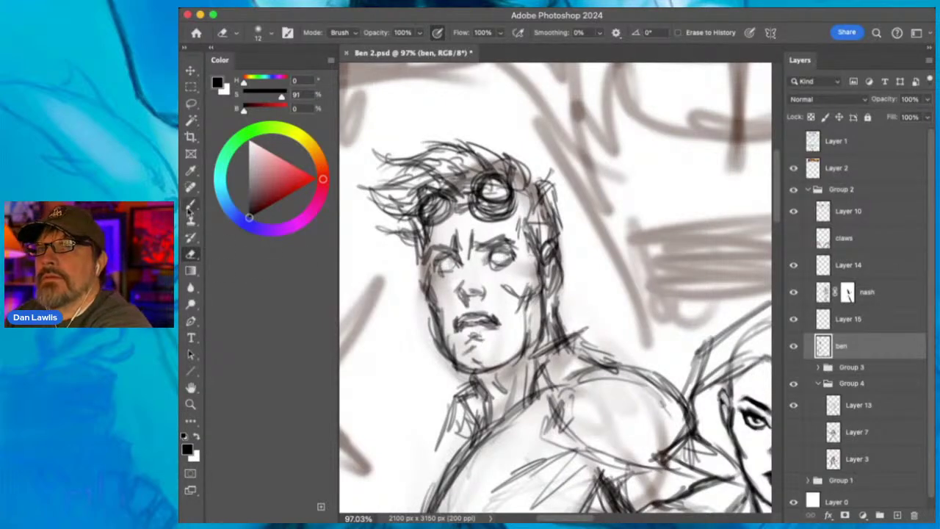
{"action": "key", "text": "b"}
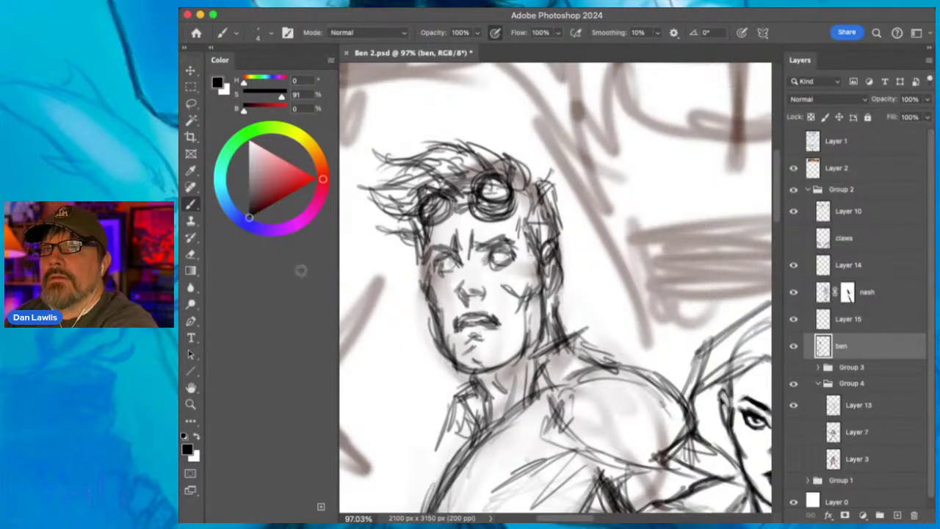
Erase the leftover marks inside both of the man's eyes and brush in small, light pupils.
{"action": "left_click", "coordinate": [190, 403]}
{"action": "mouse_move", "coordinate": [511, 264]}
{"action": "left_mouse_down"}
{"action": "mouse_move", "coordinate": [440, 313]}
{"action": "mouse_move", "coordinate": [495, 279]}
{"action": "left_mouse_up"}
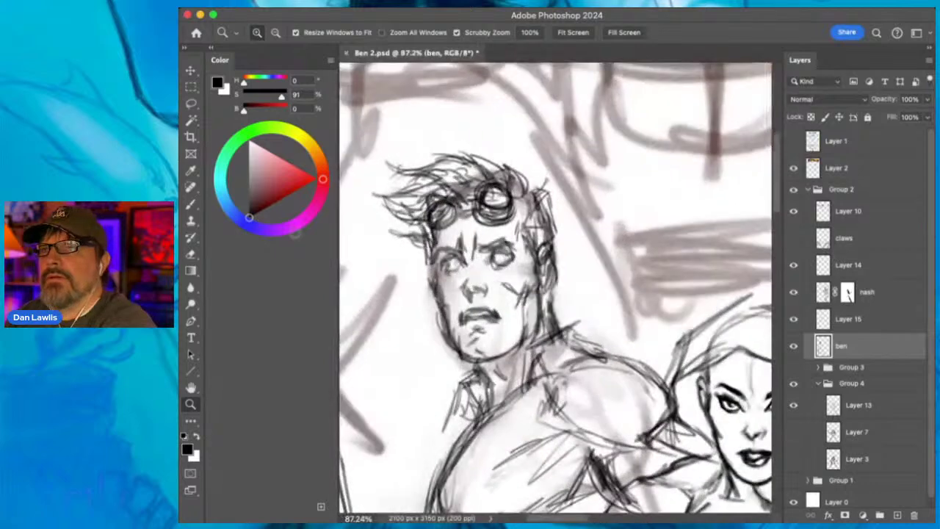
{"action": "left_click", "coordinate": [190, 254]}
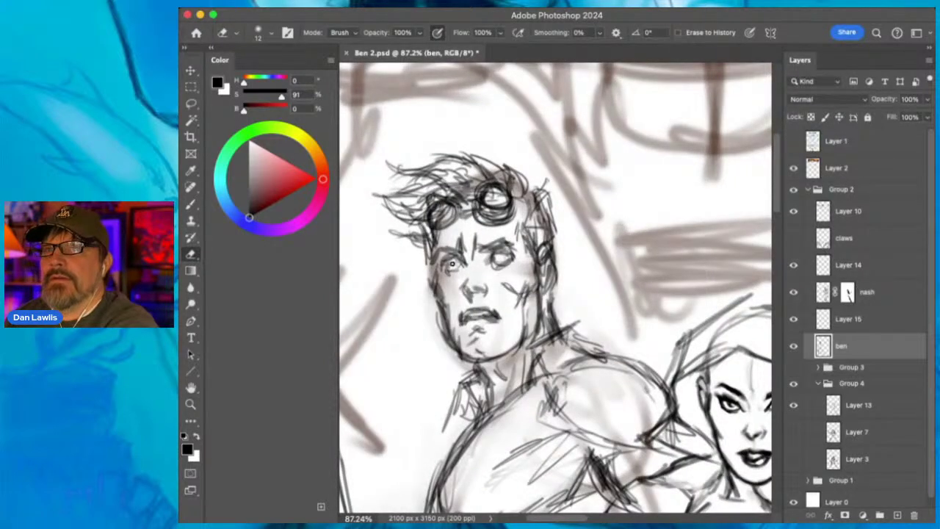
{"action": "left_click", "coordinate": [496, 257]}
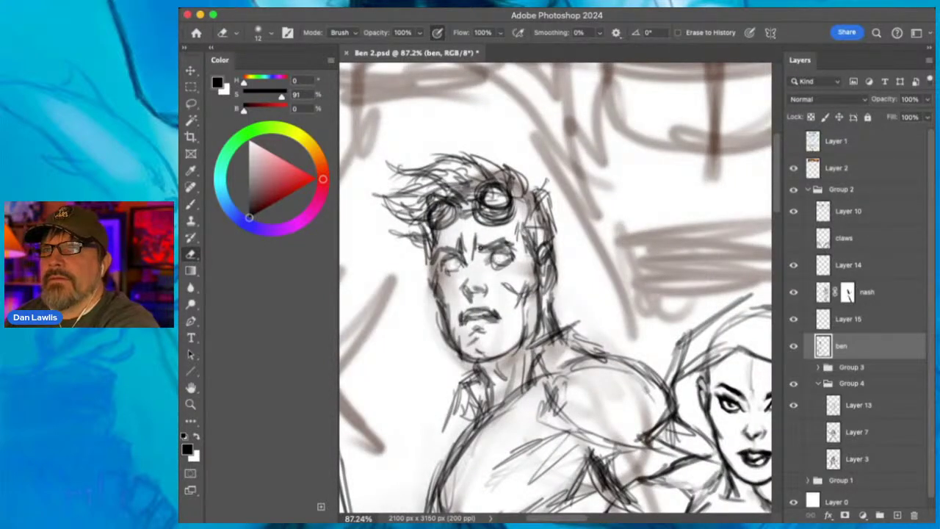
{"action": "left_click", "coordinate": [190, 204]}
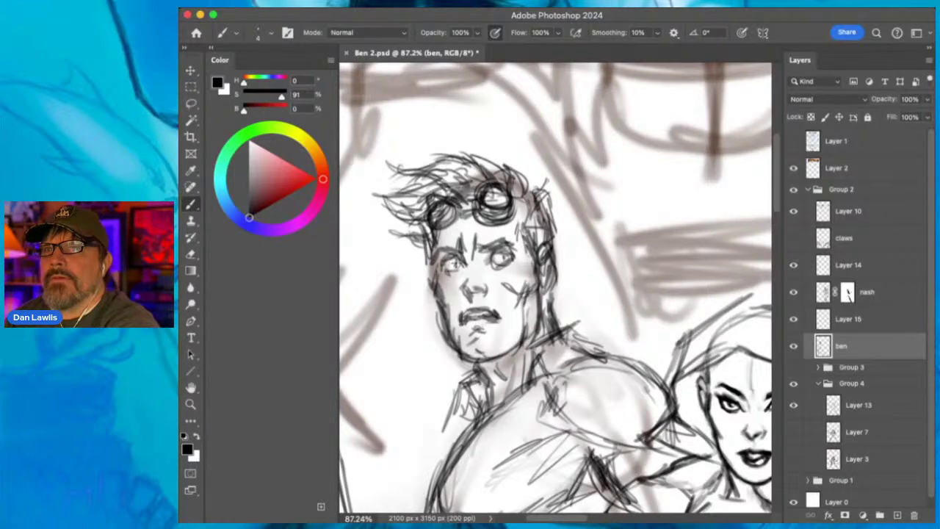
Strengthen the man's cheekbone, mouth corner and jaw strokes, and darken the line behind his jaw below the ear.
{"action": "mouse_move", "coordinate": [505, 292]}
{"action": "left_mouse_down"}
{"action": "mouse_move", "coordinate": [525, 291]}
{"action": "mouse_move", "coordinate": [535, 271]}
{"action": "left_mouse_up"}
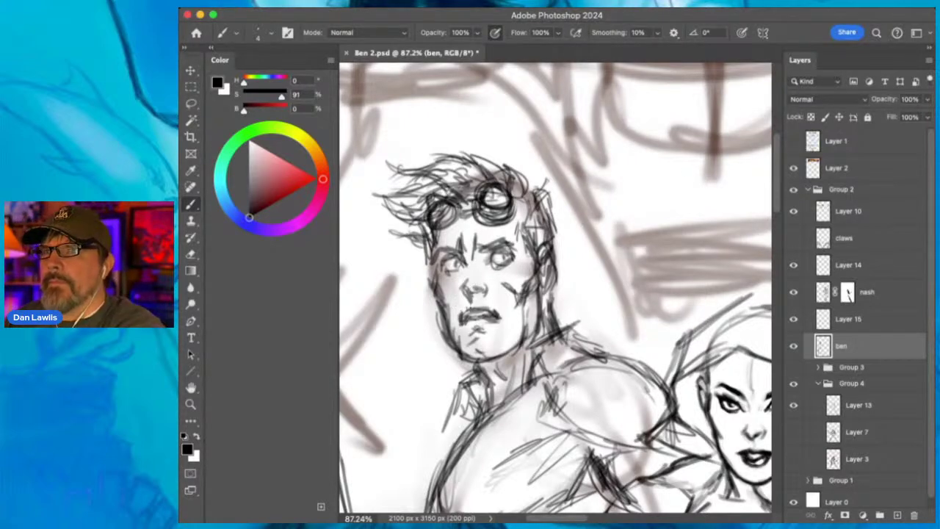
{"action": "left_click_drag", "start_coordinate": [474, 323], "coordinate": [456, 323]}
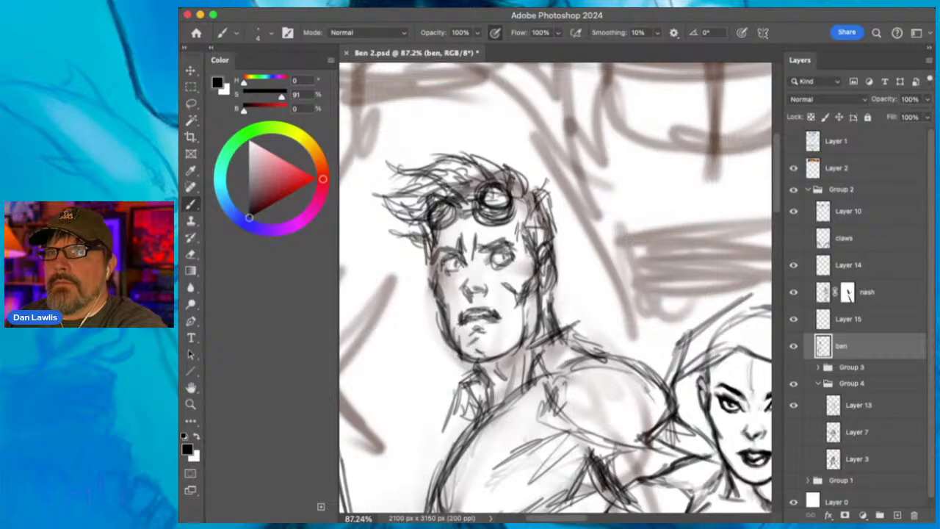
{"action": "left_click_drag", "start_coordinate": [524, 290], "coordinate": [523, 337]}
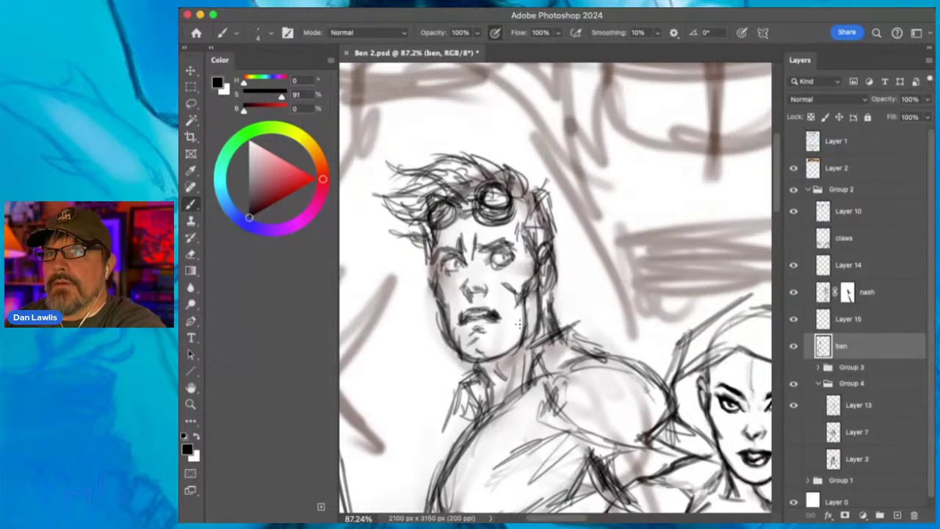
{"action": "mouse_move", "coordinate": [449, 324]}
{"action": "left_mouse_down"}
{"action": "mouse_move", "coordinate": [461, 359]}
{"action": "mouse_move", "coordinate": [505, 358]}
{"action": "mouse_move", "coordinate": [528, 336]}
{"action": "left_mouse_up"}
{"action": "left_click_drag", "start_coordinate": [552, 284], "coordinate": [548, 309]}
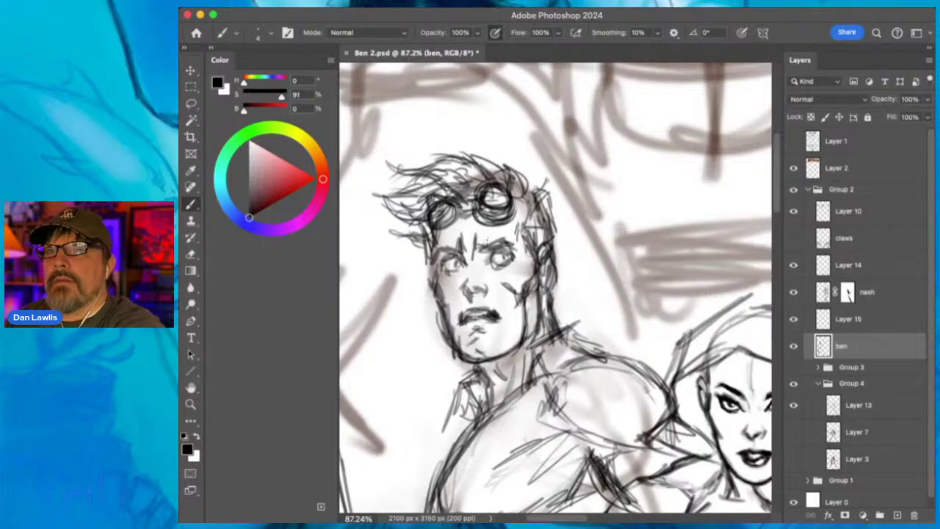
Thicken and darken the man's eyebrow on the side nearest his visible ear.
{"action": "left_click_drag", "start_coordinate": [482, 245], "coordinate": [510, 236]}
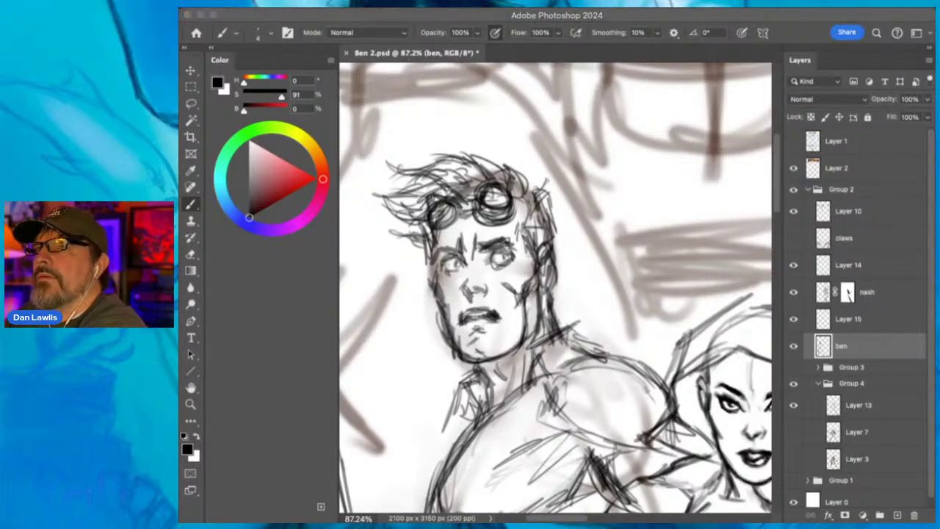
{"action": "left_click", "coordinate": [432, 19]}
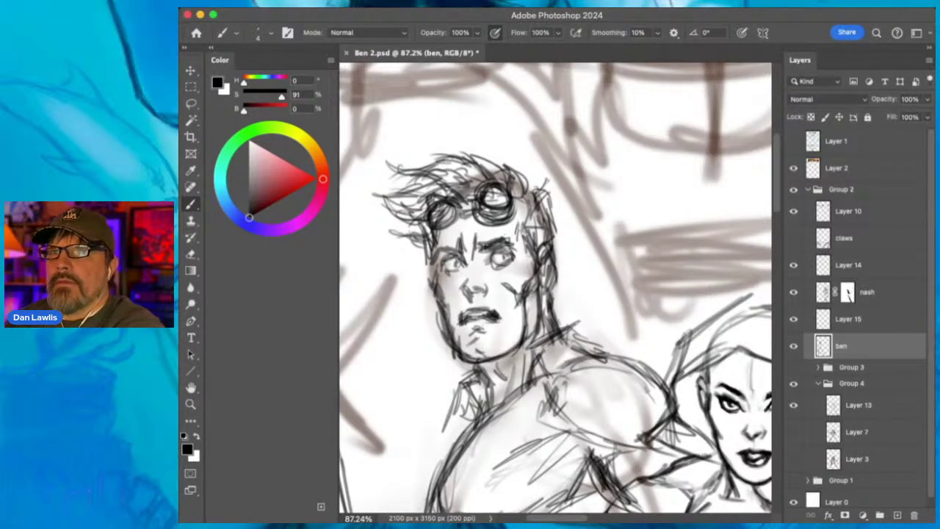
{"action": "left_click_drag", "start_coordinate": [498, 239], "coordinate": [479, 247]}
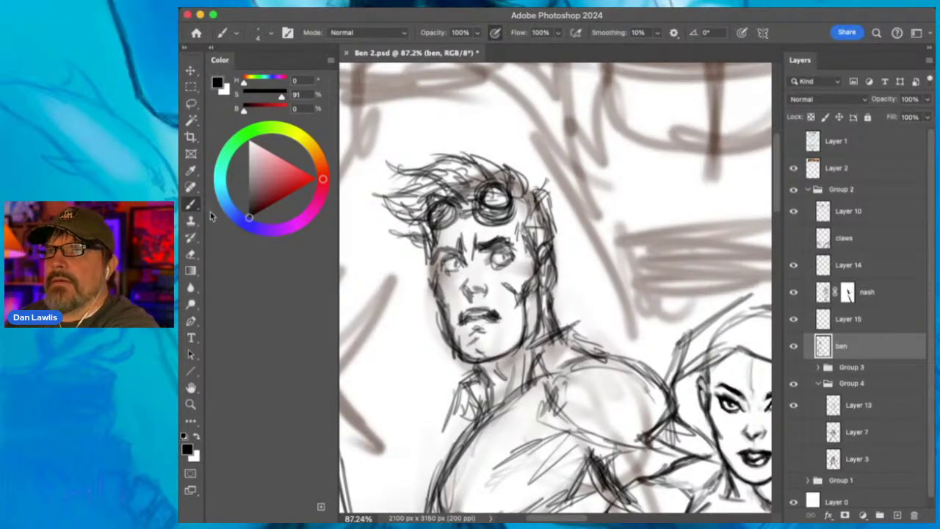
Erase stray lines around the man's brows and far eye, and redraw the upper and lower lids of the near eye.
{"action": "left_click", "coordinate": [191, 254]}
{"action": "left_click_drag", "start_coordinate": [499, 246], "coordinate": [512, 237]}
{"action": "mouse_move", "coordinate": [440, 253]}
{"action": "left_mouse_down"}
{"action": "mouse_move", "coordinate": [435, 265]}
{"action": "mouse_move", "coordinate": [432, 257]}
{"action": "mouse_move", "coordinate": [453, 263]}
{"action": "left_mouse_up"}
{"action": "key", "text": "b"}
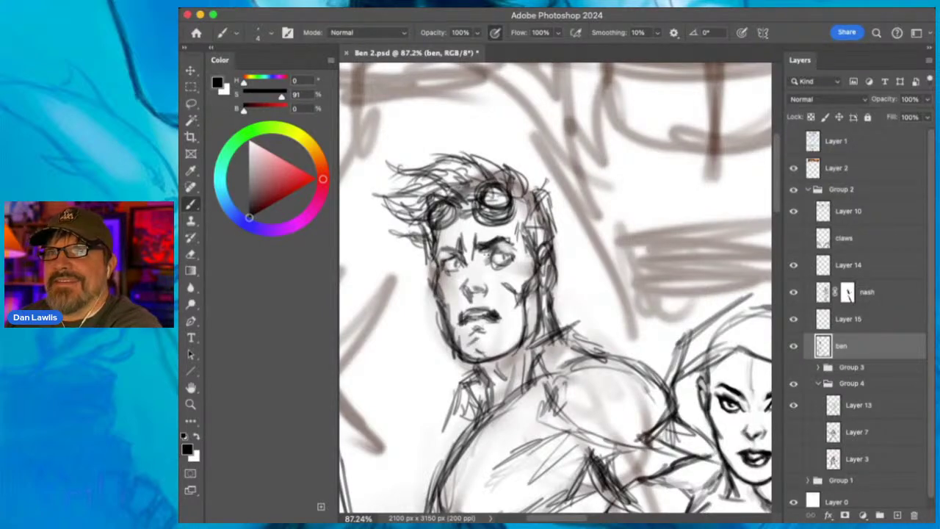
{"action": "left_click_drag", "start_coordinate": [494, 255], "coordinate": [515, 251]}
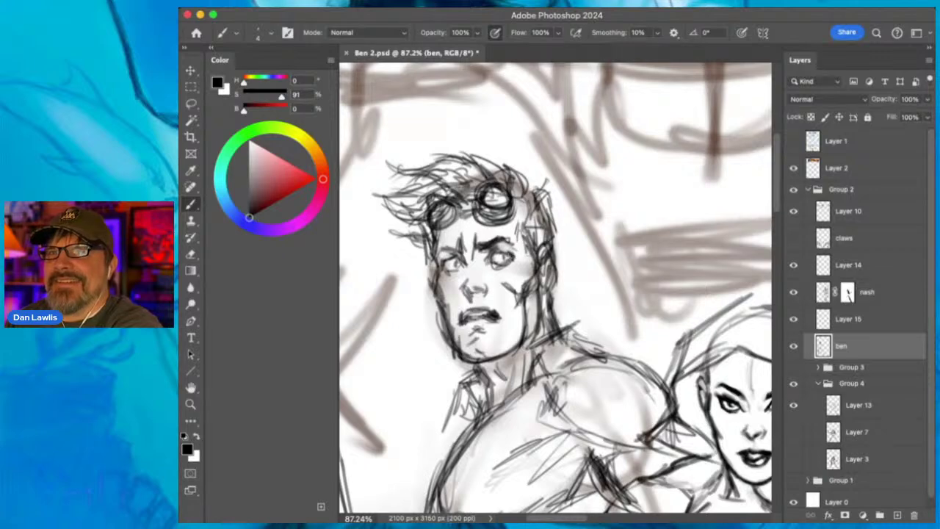
{"action": "left_click_drag", "start_coordinate": [499, 268], "coordinate": [510, 265]}
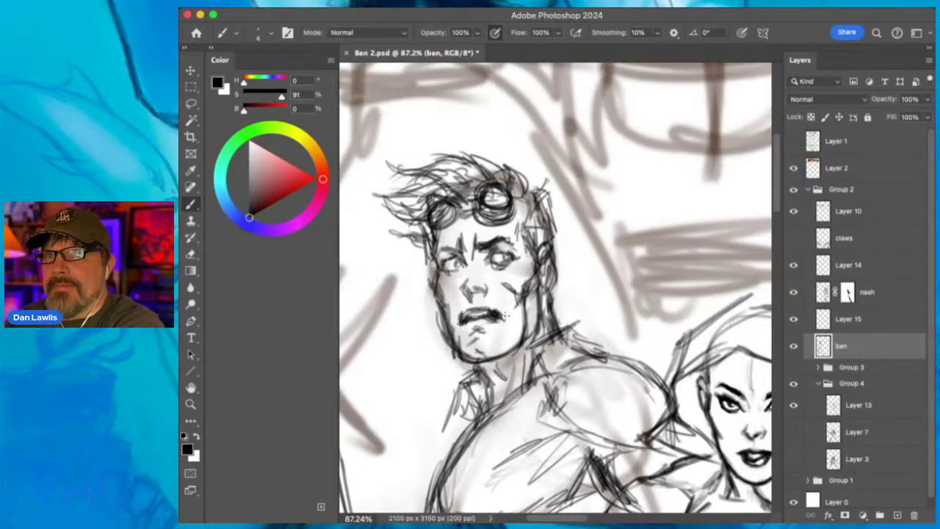
Erase the excess dark strokes inside the man's mouth and redraw the bridge line of his nose.
{"action": "key", "text": "e"}
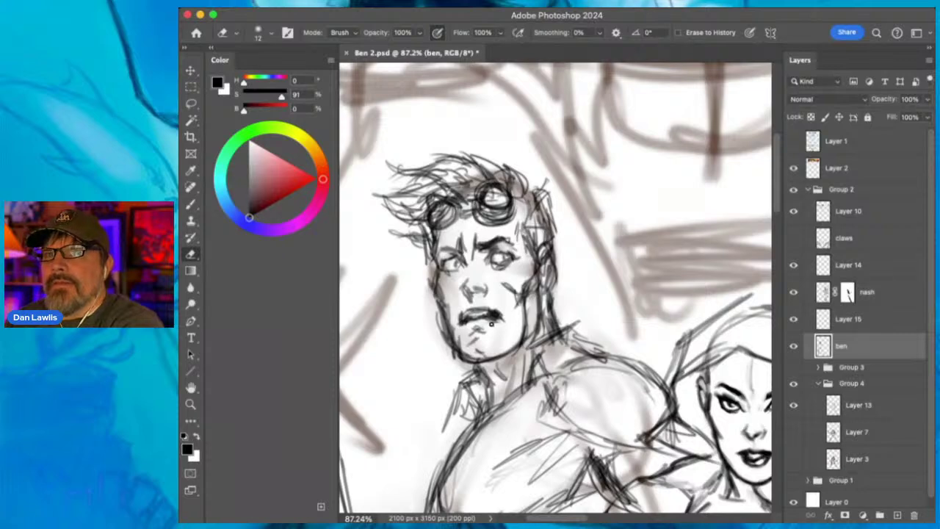
{"action": "mouse_move", "coordinate": [491, 324]}
{"action": "left_mouse_down"}
{"action": "mouse_move", "coordinate": [473, 317]}
{"action": "mouse_move", "coordinate": [484, 316]}
{"action": "left_mouse_up"}
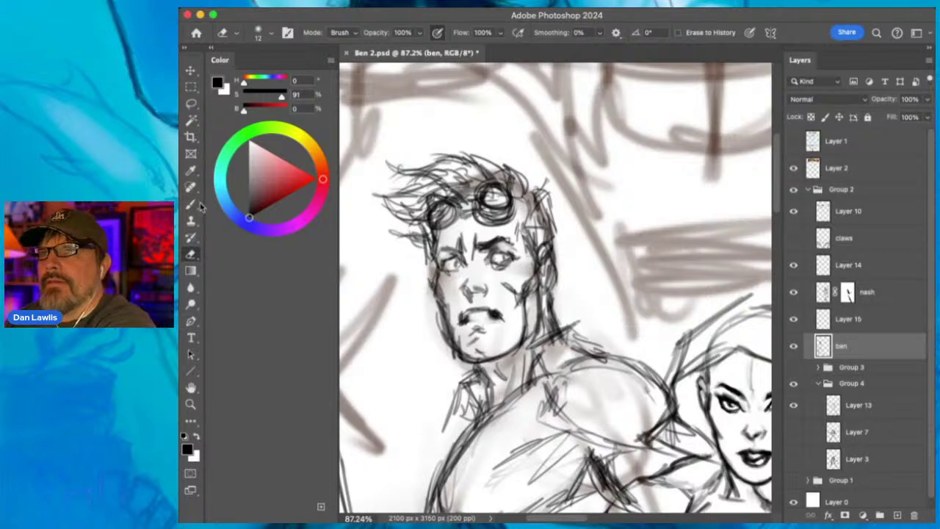
{"action": "key", "text": "b"}
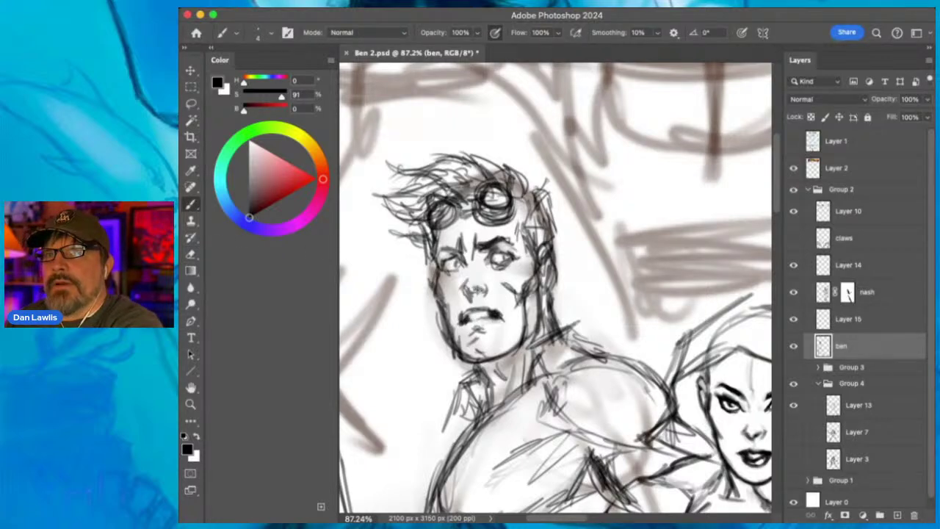
{"action": "left_click_drag", "start_coordinate": [467, 275], "coordinate": [464, 289]}
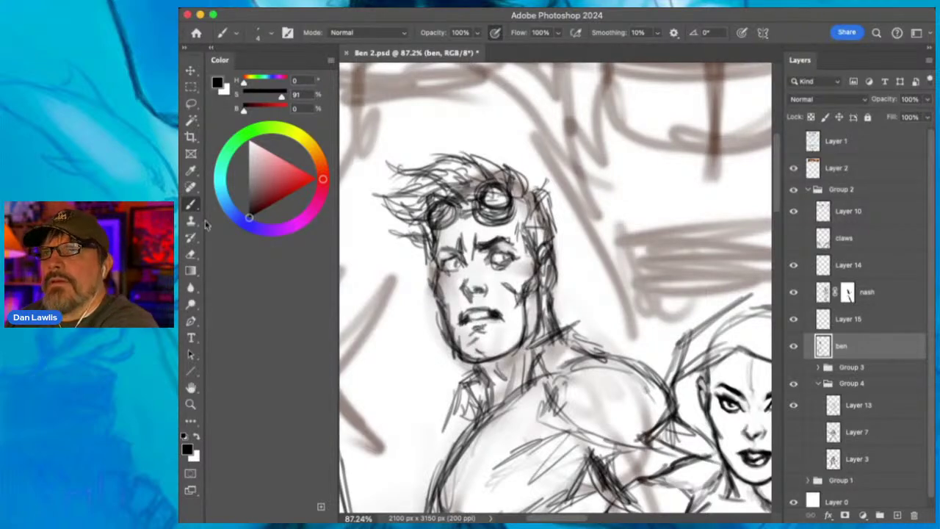
Erase the man's cheek shading and frown line and lighten his far jaw outline, enlarging the eraser to 45.
{"action": "key", "text": "e"}
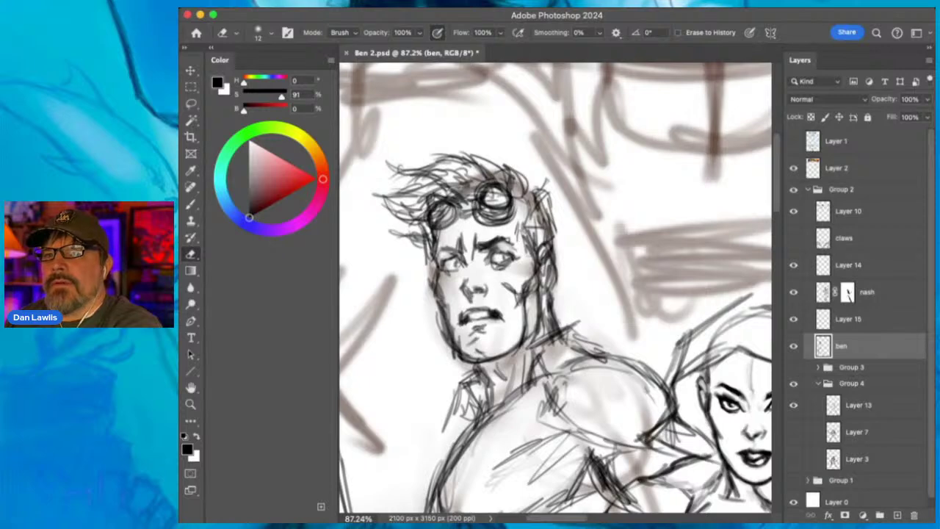
{"action": "mouse_move", "coordinate": [507, 291]}
{"action": "left_mouse_down"}
{"action": "mouse_move", "coordinate": [505, 283]}
{"action": "mouse_move", "coordinate": [513, 306]}
{"action": "mouse_move", "coordinate": [517, 283]}
{"action": "mouse_move", "coordinate": [521, 305]}
{"action": "mouse_move", "coordinate": [528, 286]}
{"action": "mouse_move", "coordinate": [520, 342]}
{"action": "mouse_move", "coordinate": [511, 311]}
{"action": "left_mouse_up"}
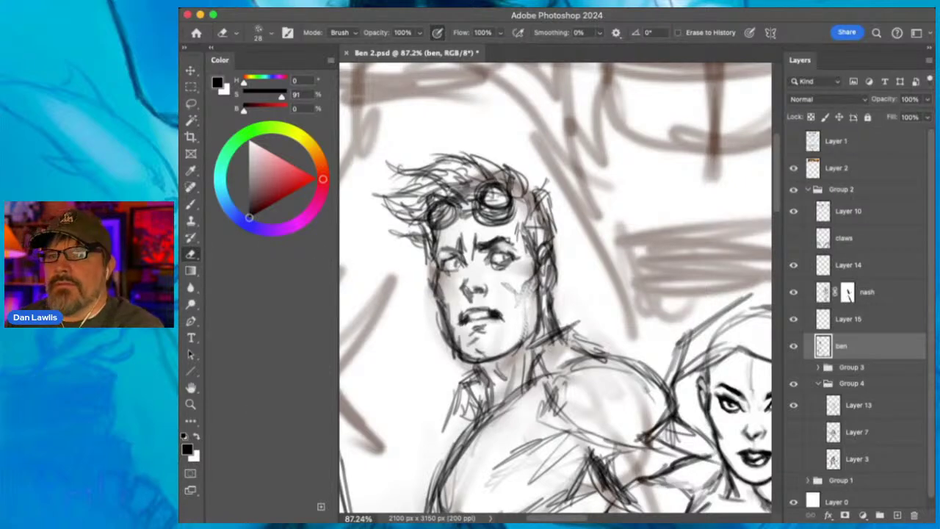
{"action": "key", "text": "bracketright"}
{"action": "key", "text": "bracketright"}
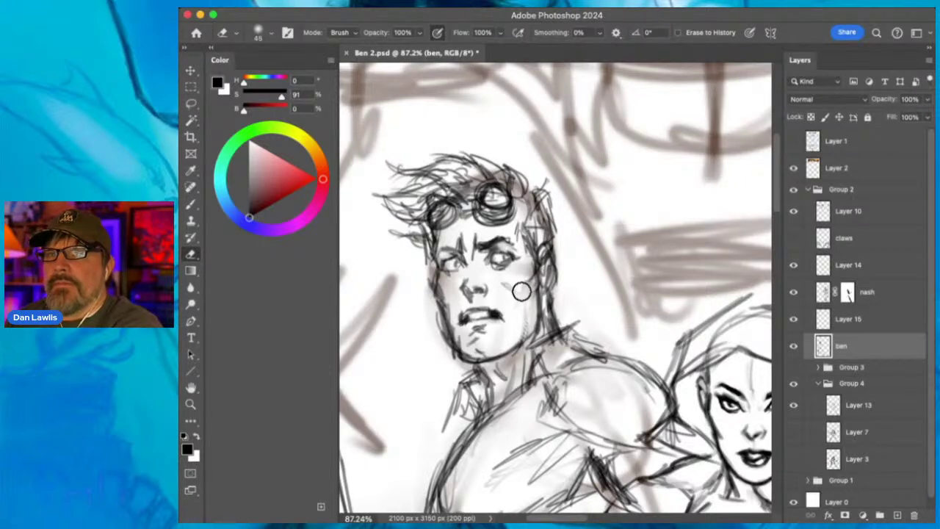
{"action": "mouse_move", "coordinate": [457, 304]}
{"action": "left_mouse_down"}
{"action": "mouse_move", "coordinate": [455, 328]}
{"action": "mouse_move", "coordinate": [430, 331]}
{"action": "mouse_move", "coordinate": [441, 348]}
{"action": "mouse_move", "coordinate": [457, 356]}
{"action": "mouse_move", "coordinate": [490, 344]}
{"action": "mouse_move", "coordinate": [435, 328]}
{"action": "mouse_move", "coordinate": [449, 357]}
{"action": "left_mouse_up"}
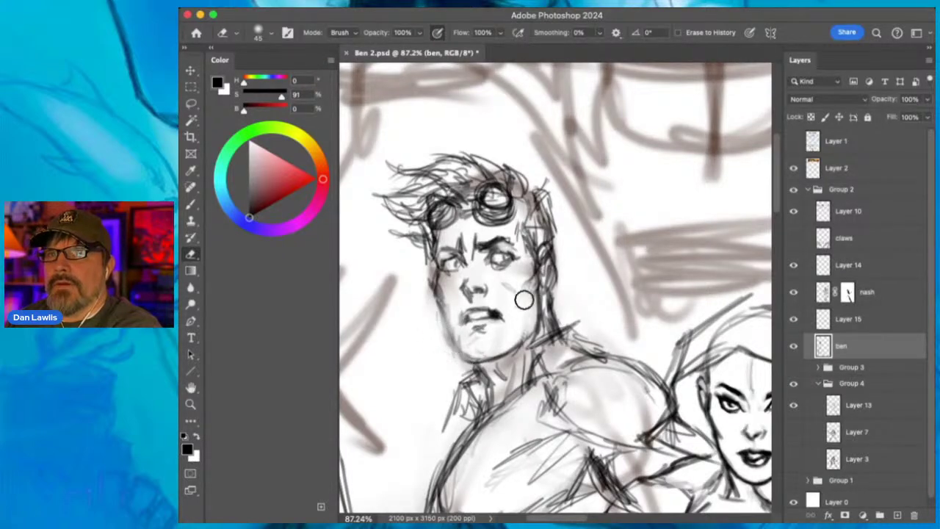
{"action": "left_click_drag", "start_coordinate": [503, 287], "coordinate": [505, 281]}
{"action": "mouse_move", "coordinate": [457, 241]}
{"action": "left_mouse_down"}
{"action": "mouse_move", "coordinate": [448, 231]}
{"action": "mouse_move", "coordinate": [454, 239]}
{"action": "left_mouse_up"}
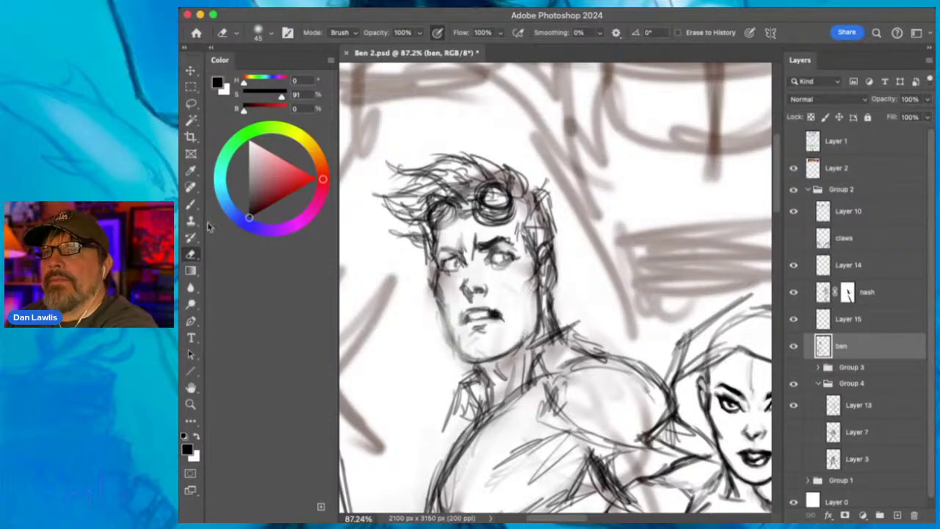
Redraw the man's far cheek, jaw and chin as a cleaner outline with the Brush.
{"action": "left_click", "coordinate": [190, 206]}
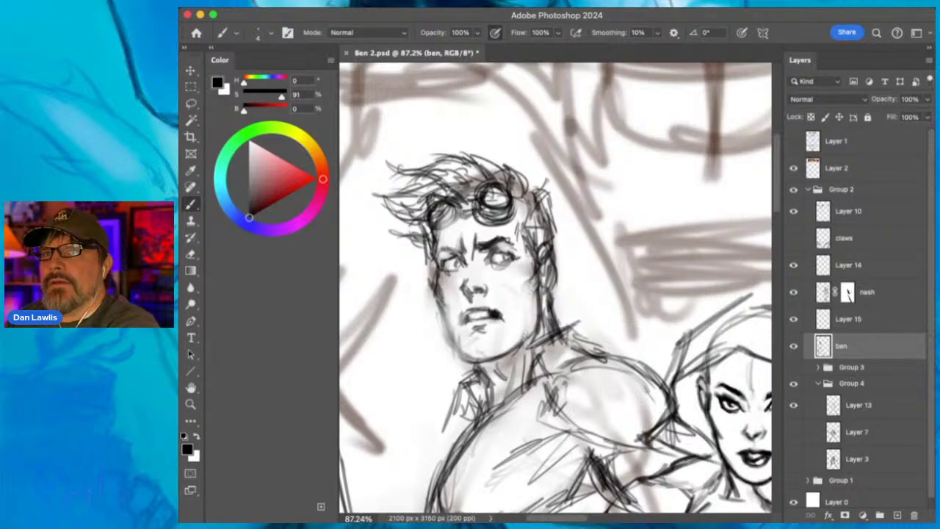
{"action": "left_click_drag", "start_coordinate": [435, 286], "coordinate": [447, 309]}
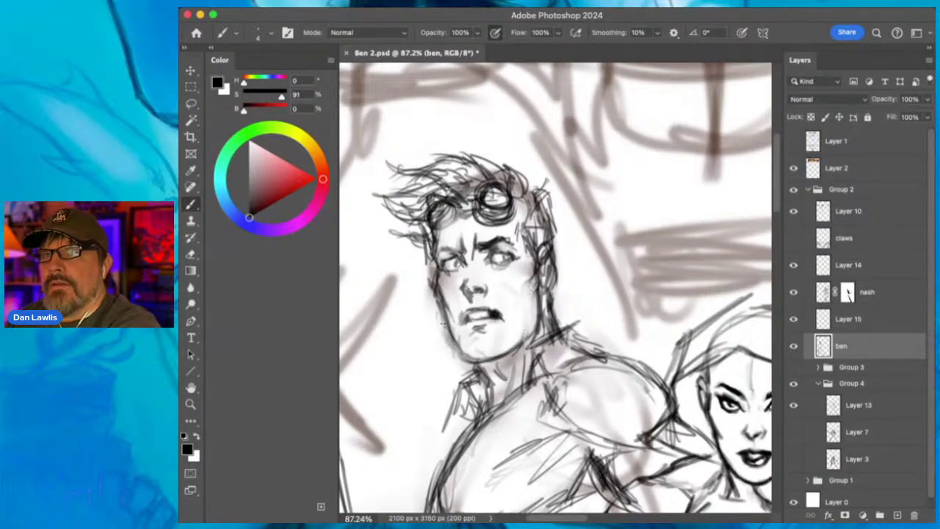
{"action": "left_click_drag", "start_coordinate": [452, 334], "coordinate": [462, 355]}
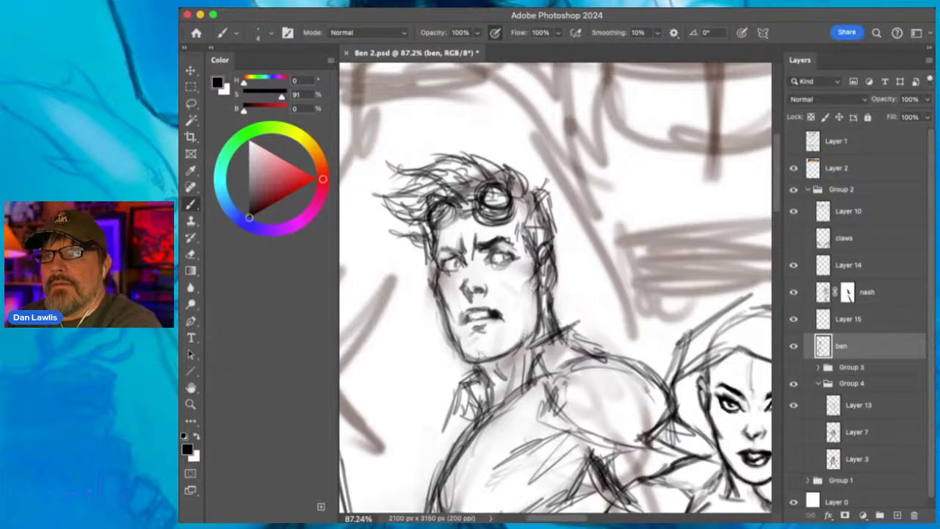
{"action": "mouse_move", "coordinate": [470, 361]}
{"action": "left_mouse_down"}
{"action": "mouse_move", "coordinate": [509, 355]}
{"action": "mouse_move", "coordinate": [524, 304]}
{"action": "left_mouse_up"}
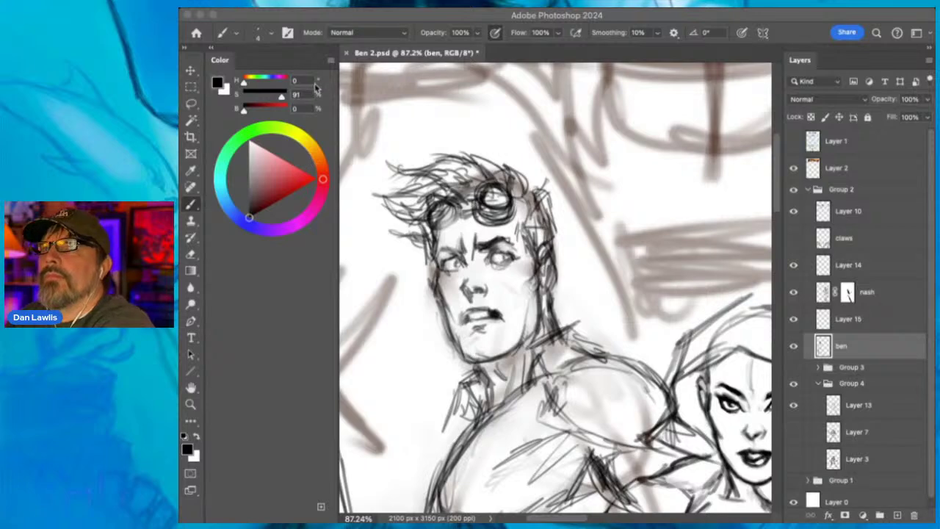
Darken the man's far eyebrow and add strokes to the hair at his temple and in front of his ear.
{"action": "left_click", "coordinate": [413, 17]}
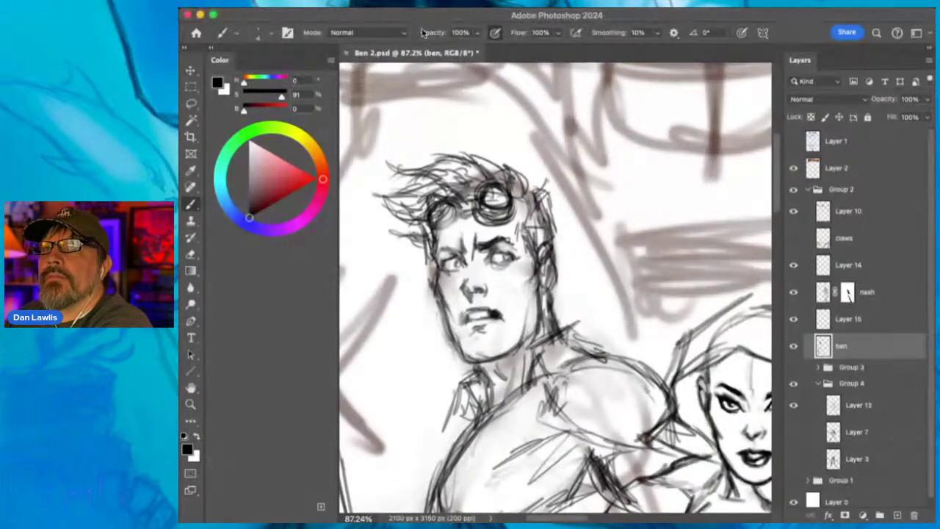
{"action": "left_click_drag", "start_coordinate": [526, 211], "coordinate": [522, 198]}
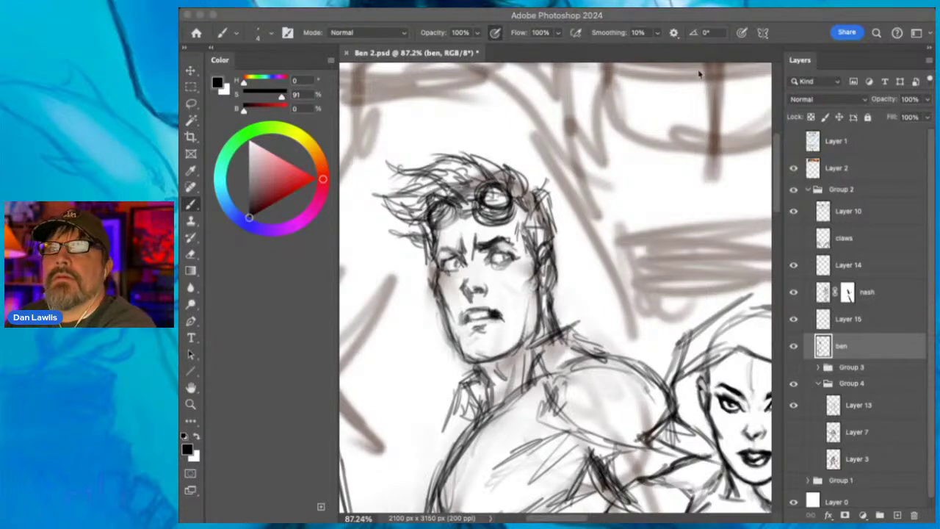
{"action": "left_click", "coordinate": [646, 19]}
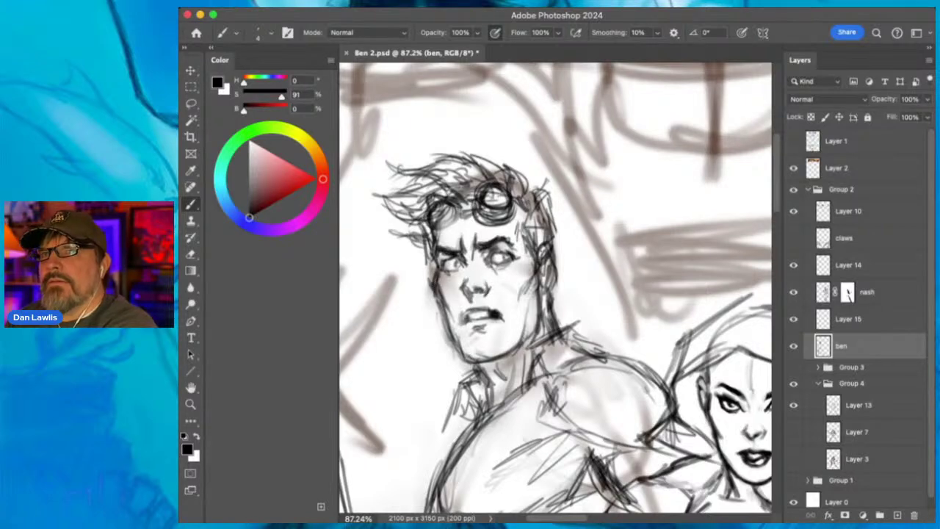
{"action": "left_click_drag", "start_coordinate": [538, 235], "coordinate": [534, 256]}
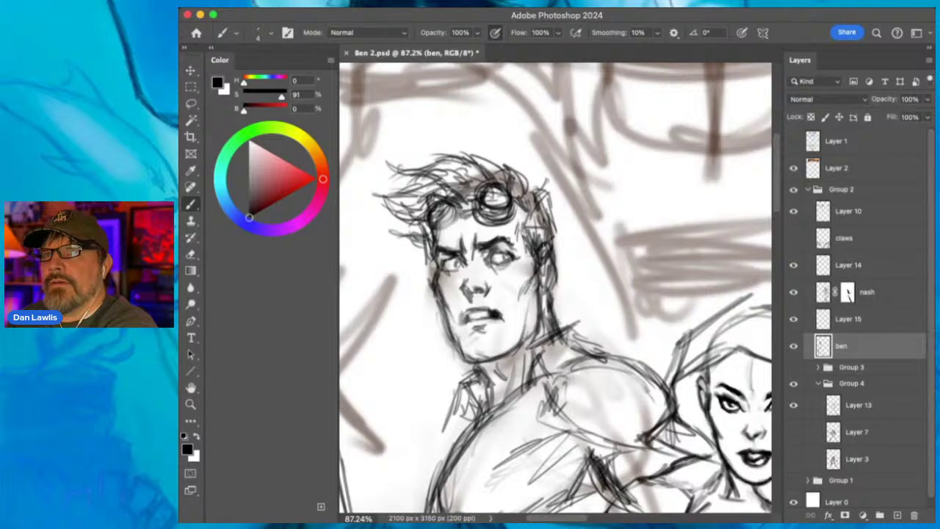
Erase the heavy strokes around the man's temple and ear, and redraw the neck lines below his ear with the Brush.
{"action": "key", "text": "e"}
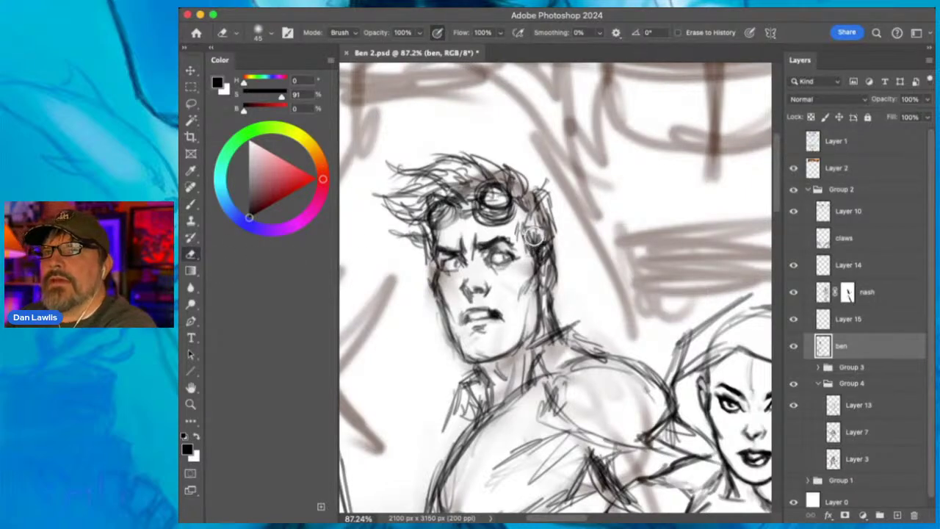
{"action": "mouse_move", "coordinate": [534, 234]}
{"action": "left_mouse_down"}
{"action": "mouse_move", "coordinate": [538, 242]}
{"action": "mouse_move", "coordinate": [536, 220]}
{"action": "mouse_move", "coordinate": [532, 257]}
{"action": "mouse_move", "coordinate": [524, 227]}
{"action": "mouse_move", "coordinate": [549, 233]}
{"action": "mouse_move", "coordinate": [536, 259]}
{"action": "mouse_move", "coordinate": [556, 282]}
{"action": "mouse_move", "coordinate": [535, 329]}
{"action": "left_mouse_up"}
{"action": "key", "text": "b"}
{"action": "left_click_drag", "start_coordinate": [542, 304], "coordinate": [528, 336]}
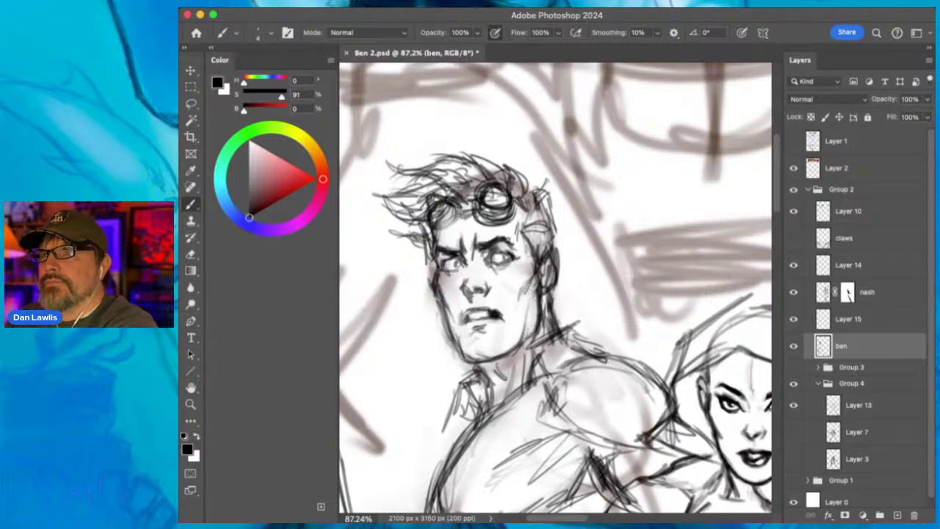
{"action": "left_click_drag", "start_coordinate": [548, 295], "coordinate": [543, 339]}
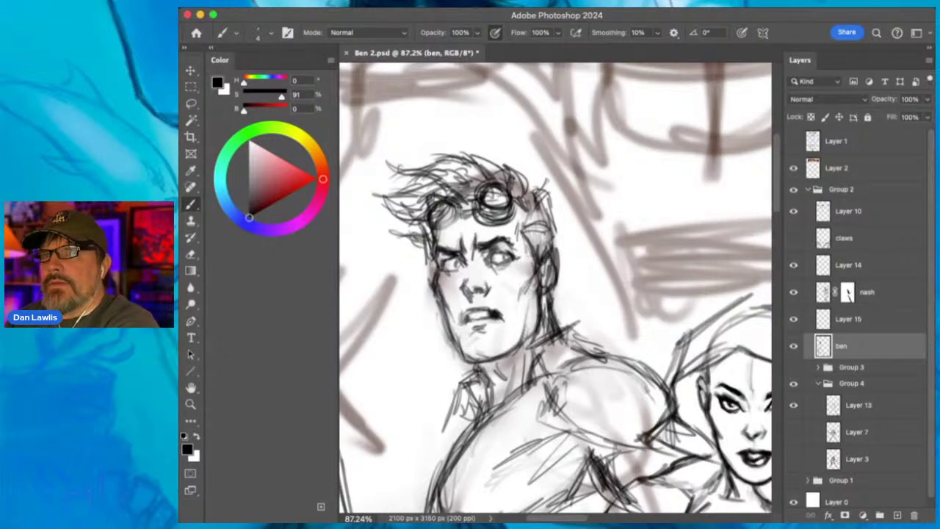
Sketch the front of the man's neck under his chin and darken the collar line where it meets his chest.
{"action": "mouse_move", "coordinate": [487, 364]}
{"action": "left_mouse_down"}
{"action": "mouse_move", "coordinate": [479, 381]}
{"action": "mouse_move", "coordinate": [489, 377]}
{"action": "mouse_move", "coordinate": [502, 395]}
{"action": "left_mouse_up"}
{"action": "mouse_move", "coordinate": [515, 372]}
{"action": "left_mouse_down"}
{"action": "mouse_move", "coordinate": [507, 402]}
{"action": "mouse_move", "coordinate": [480, 409]}
{"action": "mouse_move", "coordinate": [509, 406]}
{"action": "mouse_move", "coordinate": [507, 399]}
{"action": "left_mouse_up"}
{"action": "mouse_move", "coordinate": [518, 389]}
{"action": "left_mouse_down"}
{"action": "mouse_move", "coordinate": [494, 416]}
{"action": "mouse_move", "coordinate": [489, 408]}
{"action": "left_mouse_up"}
{"action": "left_click_drag", "start_coordinate": [501, 397], "coordinate": [483, 416]}
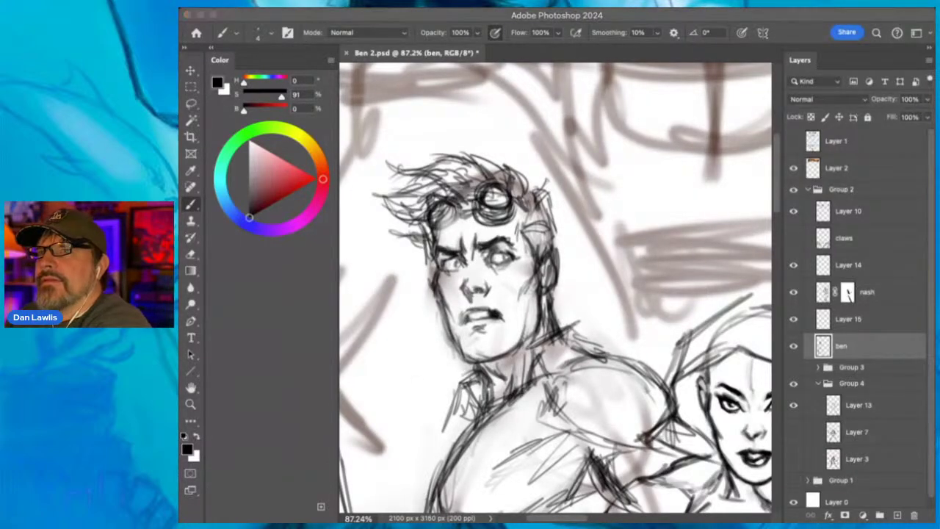
{"action": "left_click", "coordinate": [625, 17]}
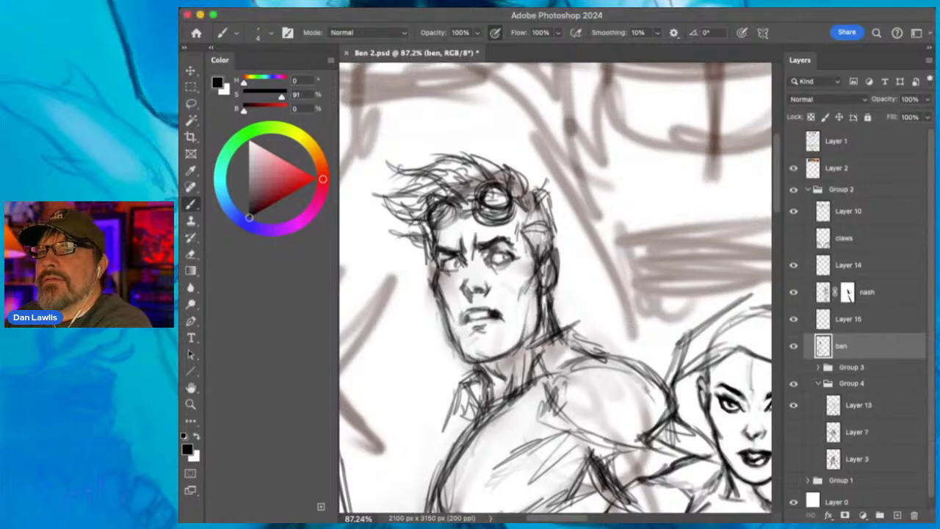
Darken the contour of the man's side from his lower chest down to his waist.
{"action": "left_click_drag", "start_coordinate": [564, 414], "coordinate": [611, 149]}
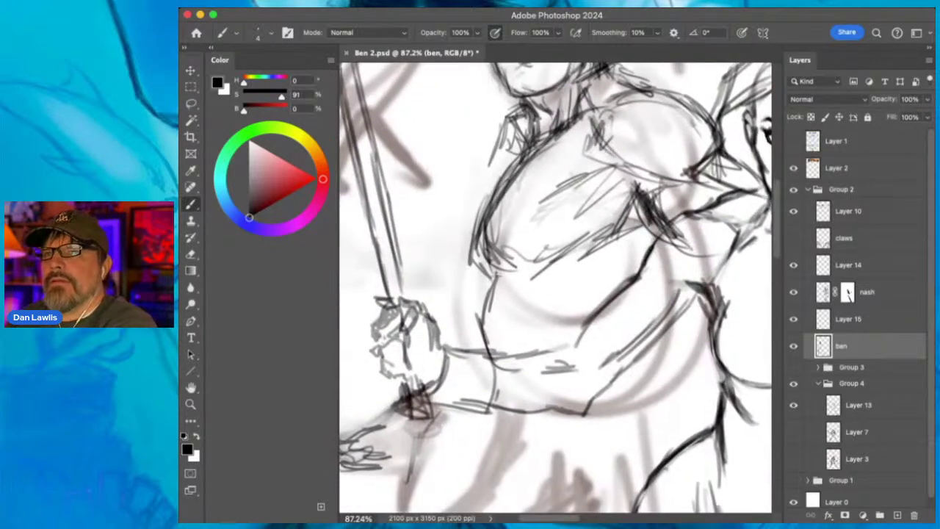
{"action": "left_click_drag", "start_coordinate": [496, 275], "coordinate": [480, 315]}
{"action": "left_click_drag", "start_coordinate": [479, 237], "coordinate": [491, 270]}
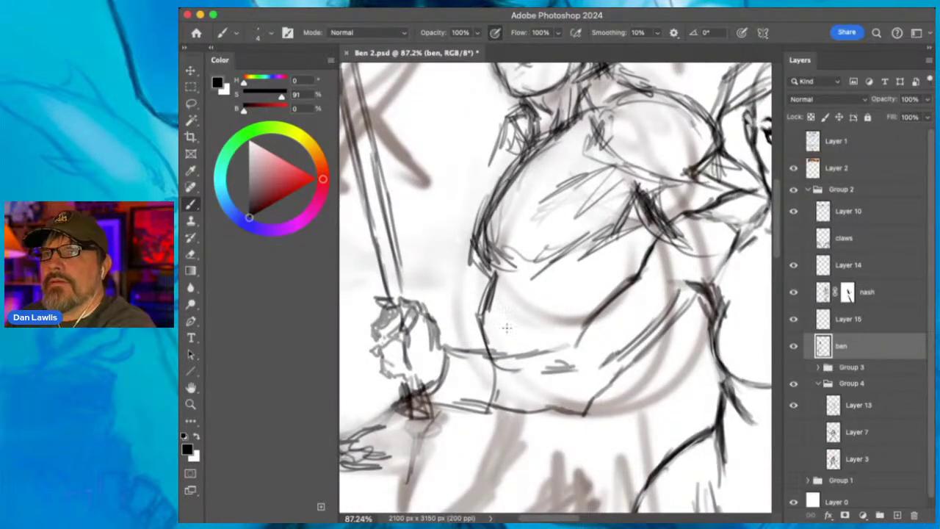
Add rough Brush strokes to the outstretched hand and wrist below the man's sword grip.
{"action": "mouse_move", "coordinate": [513, 427]}
{"action": "left_mouse_down"}
{"action": "mouse_move", "coordinate": [535, 421]}
{"action": "mouse_move", "coordinate": [536, 341]}
{"action": "left_mouse_up"}
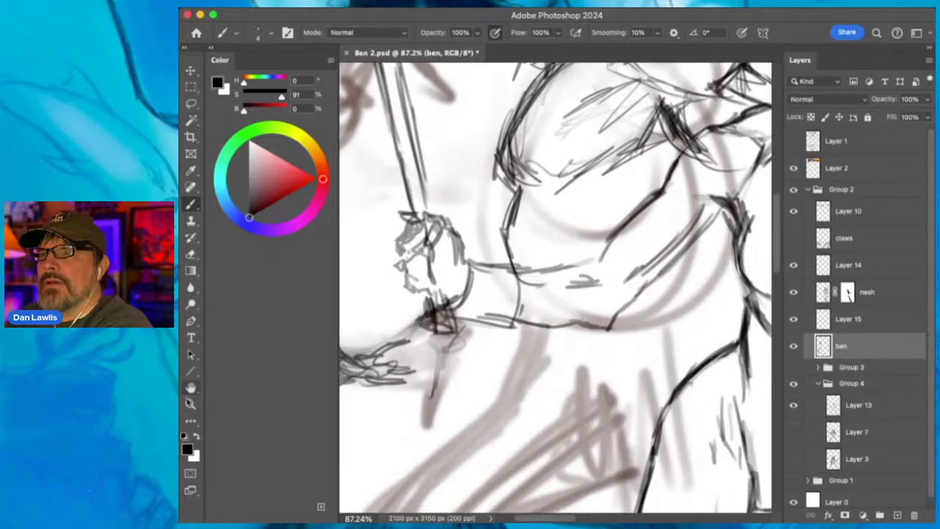
{"action": "key", "text": "z"}
{"action": "scroll", "coordinate": [598, 290], "scroll_direction": "down", "scroll_amount": 3}
{"action": "scroll", "coordinate": [598, 290], "scroll_direction": "down", "scroll_amount": 4}
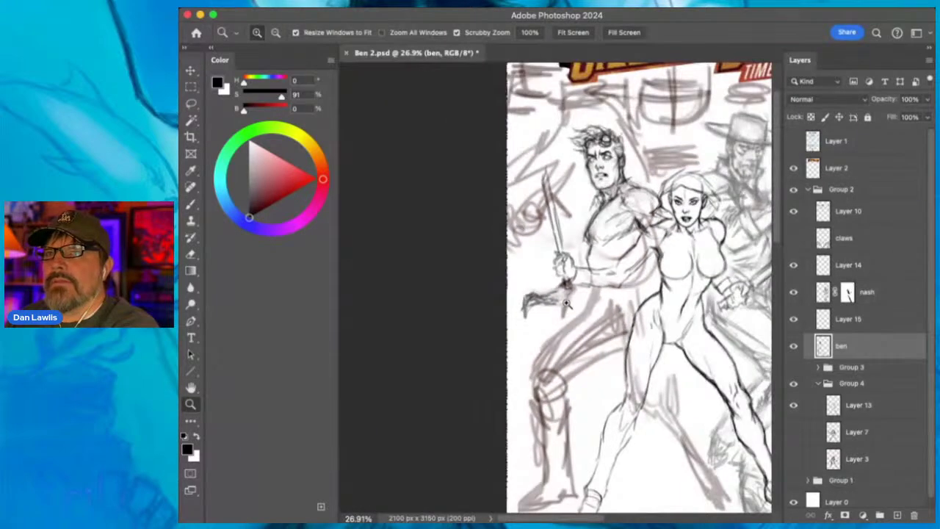
{"action": "scroll", "coordinate": [598, 289], "scroll_direction": "up", "scroll_amount": 4}
{"action": "scroll", "coordinate": [599, 289], "scroll_direction": "down", "scroll_amount": 3}
{"action": "scroll", "coordinate": [599, 289], "scroll_direction": "up", "scroll_amount": 1}
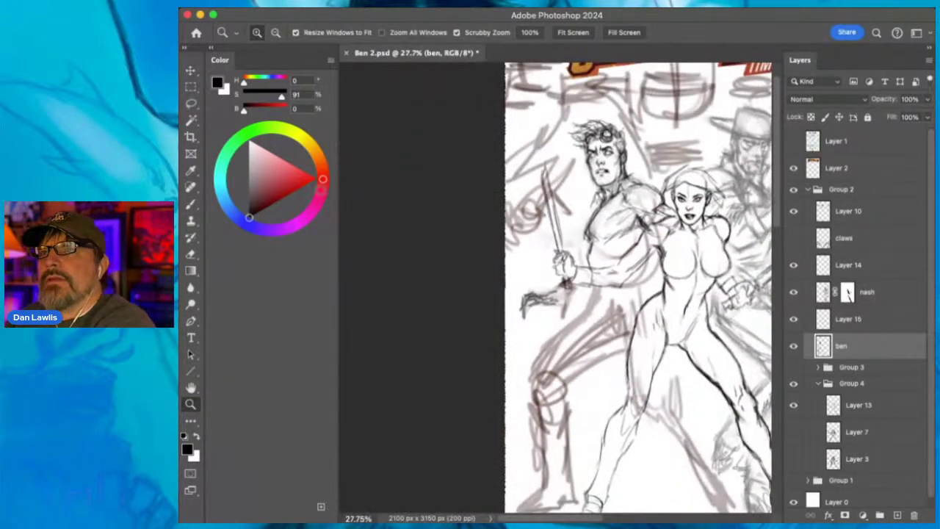
{"action": "key", "text": "b"}
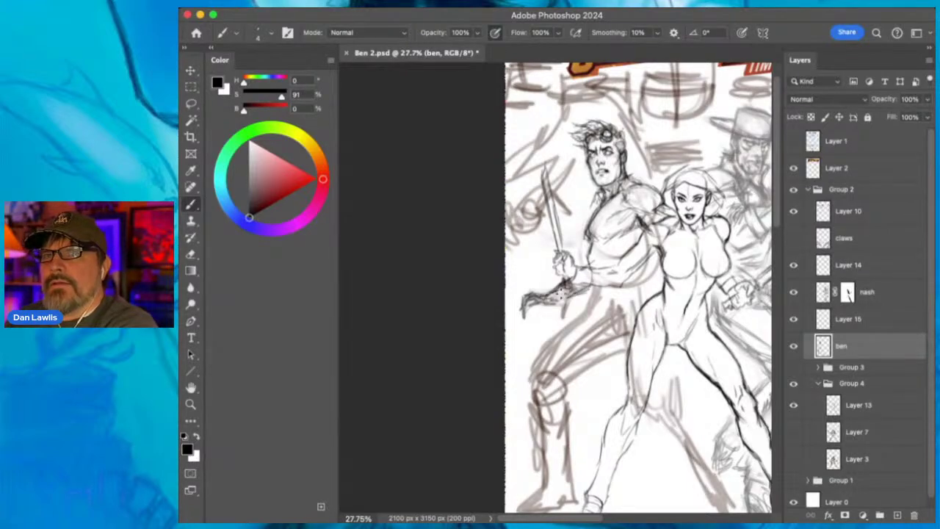
{"action": "left_click_drag", "start_coordinate": [570, 293], "coordinate": [562, 309]}
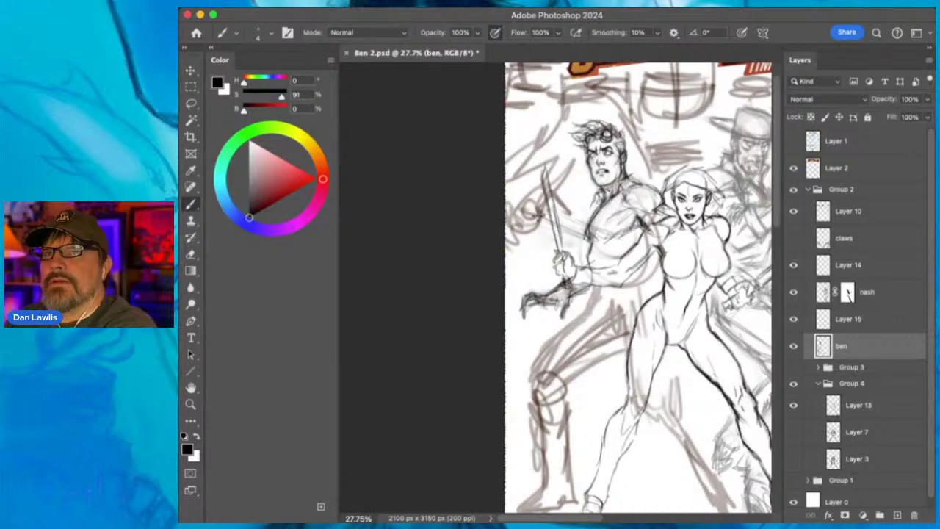
Rough in a long barrel-like shape gripped across the man's chest, with light strokes for the bent arm and waist.
{"action": "left_click_drag", "start_coordinate": [536, 212], "coordinate": [610, 244]}
{"action": "mouse_move", "coordinate": [552, 233]}
{"action": "left_mouse_down"}
{"action": "mouse_move", "coordinate": [629, 246]}
{"action": "mouse_move", "coordinate": [606, 251]}
{"action": "mouse_move", "coordinate": [601, 267]}
{"action": "mouse_move", "coordinate": [596, 252]}
{"action": "mouse_move", "coordinate": [629, 247]}
{"action": "left_mouse_up"}
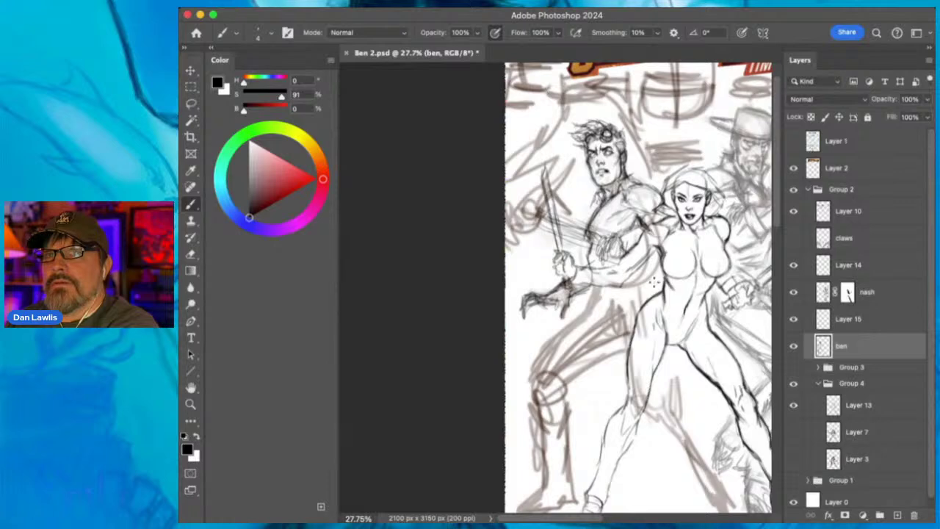
{"action": "left_click_drag", "start_coordinate": [654, 281], "coordinate": [661, 283]}
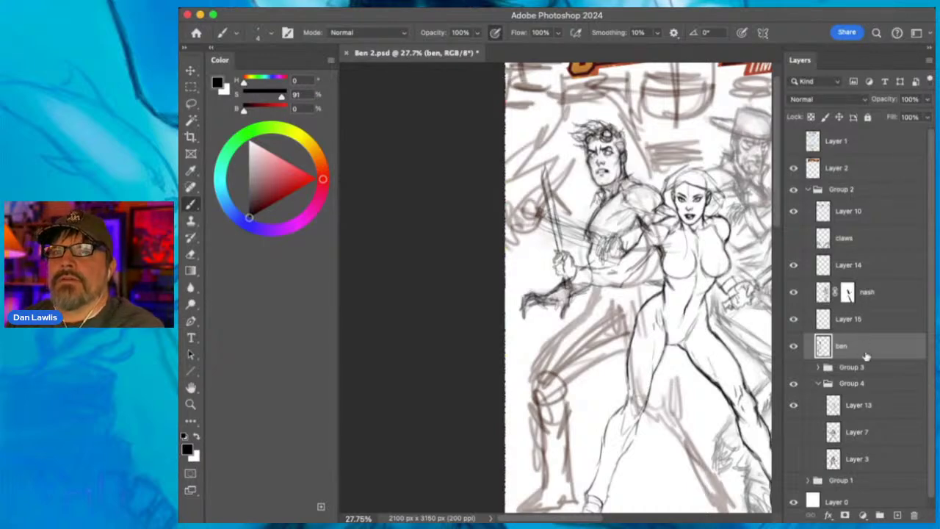
Fade the female figure by lowering the opacity of Group 4 to 25%.
{"action": "left_click", "coordinate": [793, 292]}
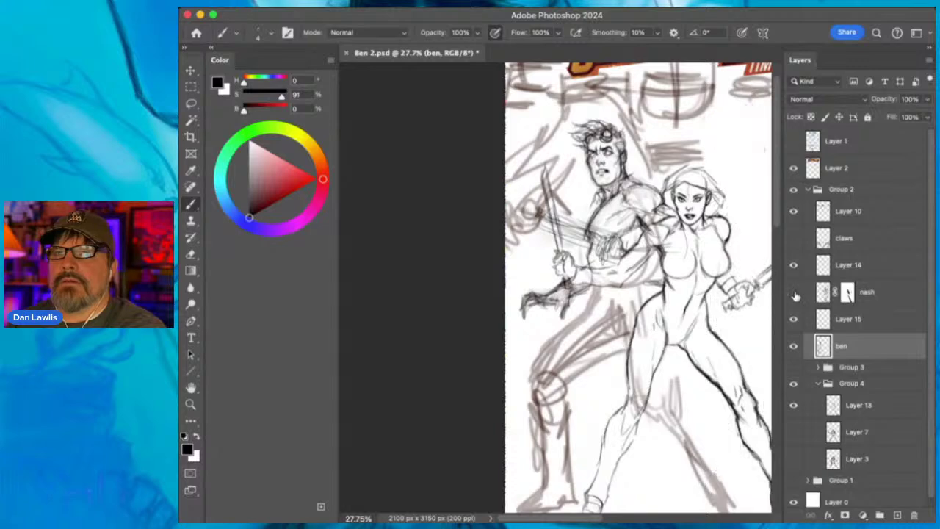
{"action": "left_click", "coordinate": [793, 292]}
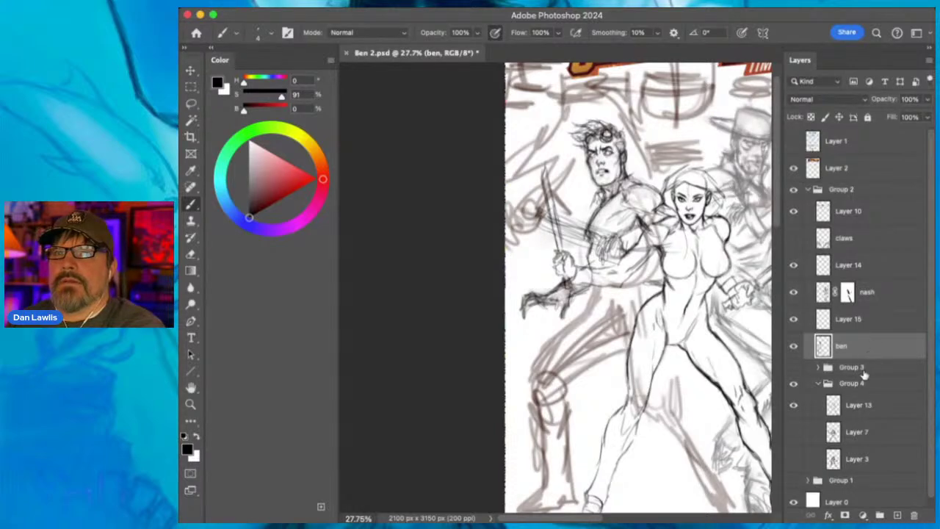
{"action": "left_click", "coordinate": [793, 383]}
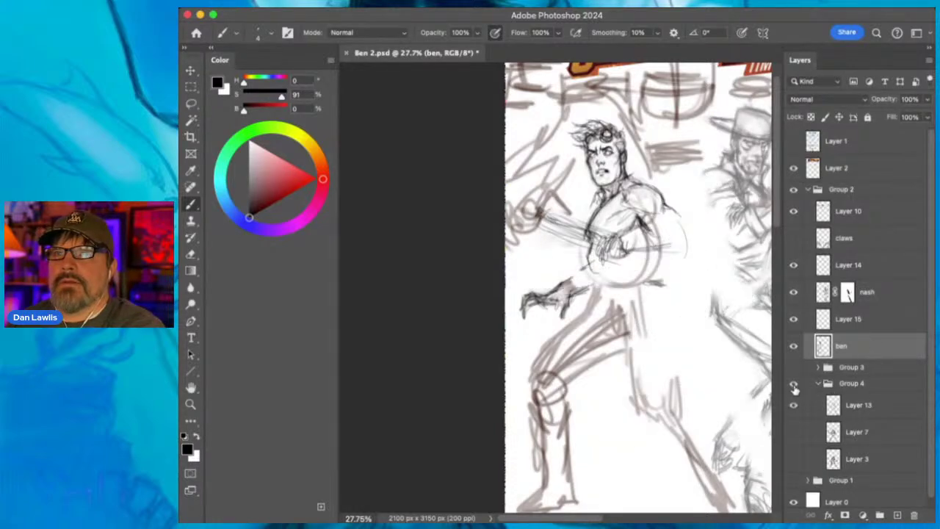
{"action": "left_click", "coordinate": [794, 385]}
{"action": "left_click", "coordinate": [875, 382]}
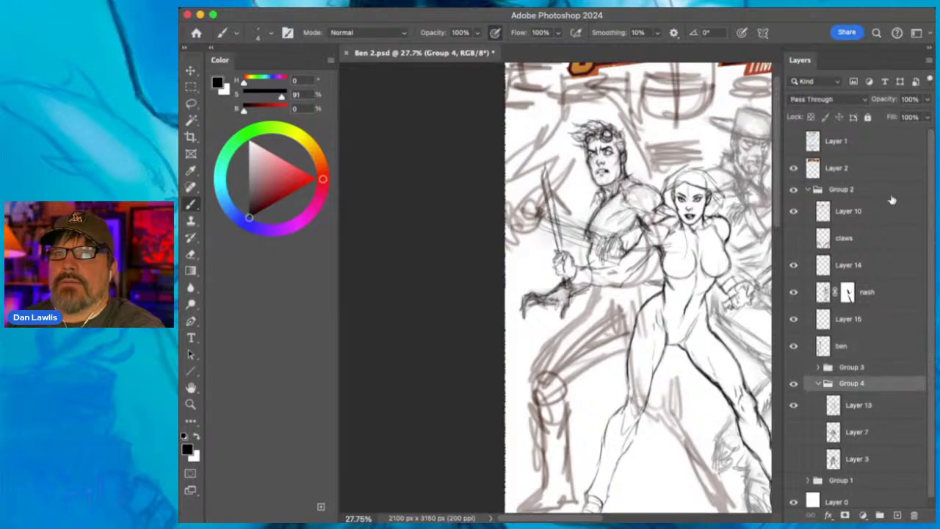
{"action": "left_click_drag", "start_coordinate": [926, 100], "coordinate": [880, 128]}
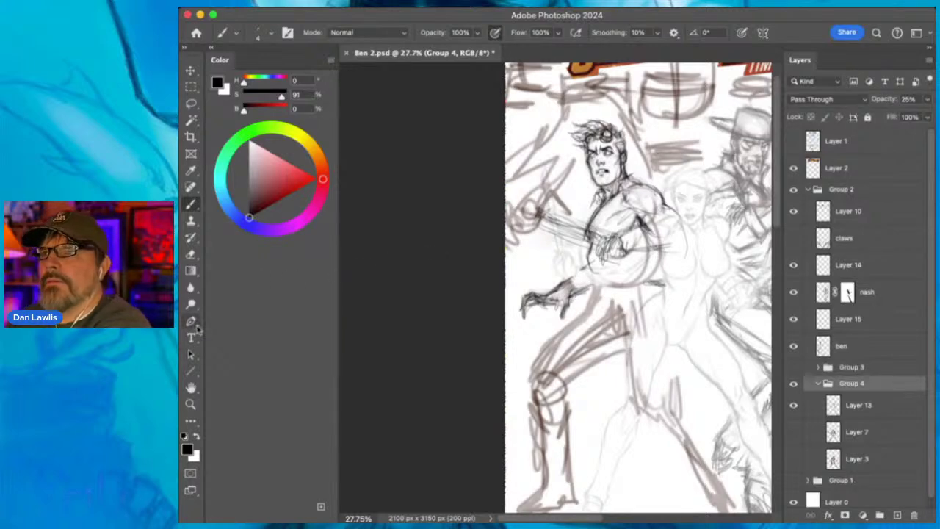
Darken the edges of the long shape held across the man's chest on the ben layer with the Brush.
{"action": "left_click", "coordinate": [190, 406]}
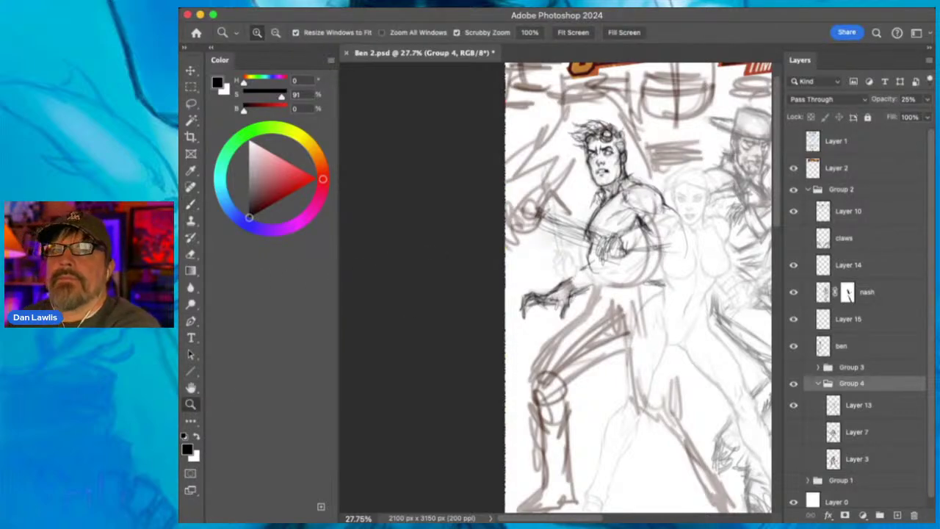
{"action": "left_click_drag", "start_coordinate": [623, 265], "coordinate": [660, 252]}
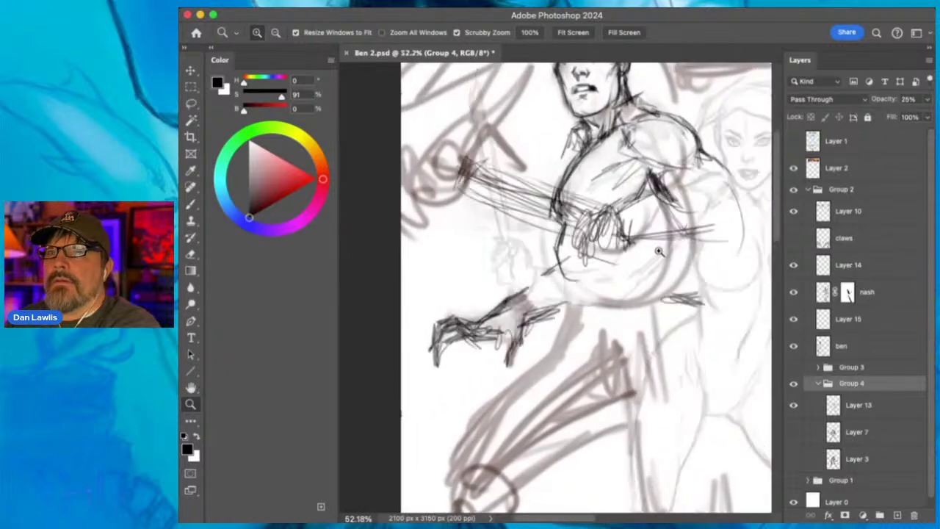
{"action": "left_click", "coordinate": [190, 204]}
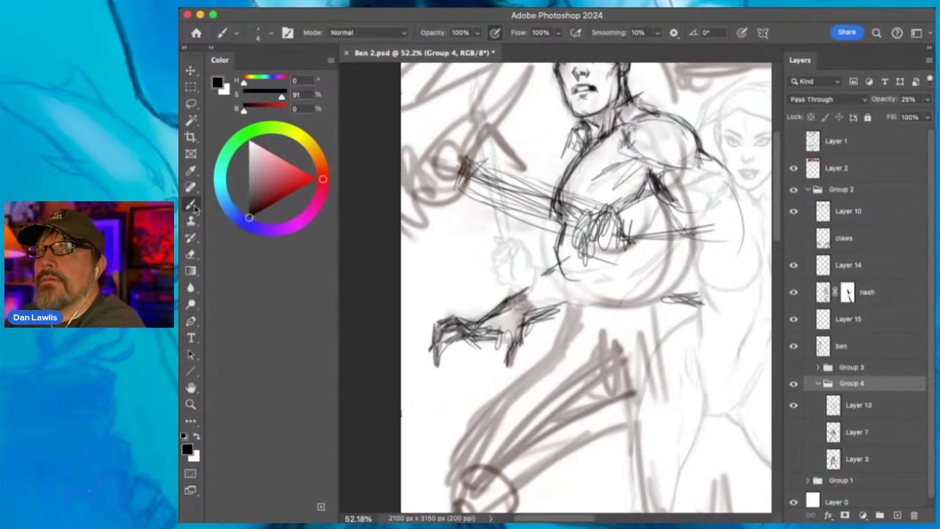
{"action": "left_click", "coordinate": [880, 345]}
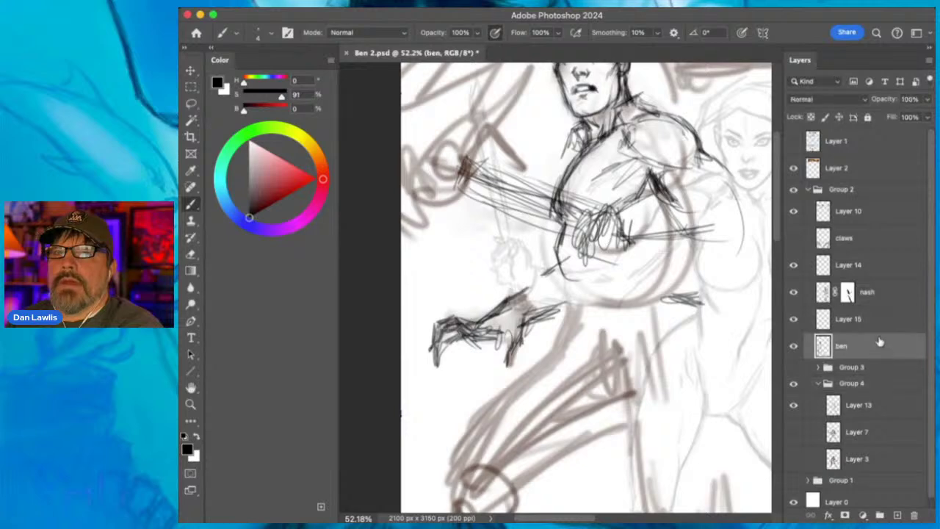
{"action": "left_click_drag", "start_coordinate": [483, 167], "coordinate": [555, 200]}
{"action": "left_click_drag", "start_coordinate": [457, 188], "coordinate": [567, 223]}
{"action": "left_click_drag", "start_coordinate": [483, 165], "coordinate": [587, 212]}
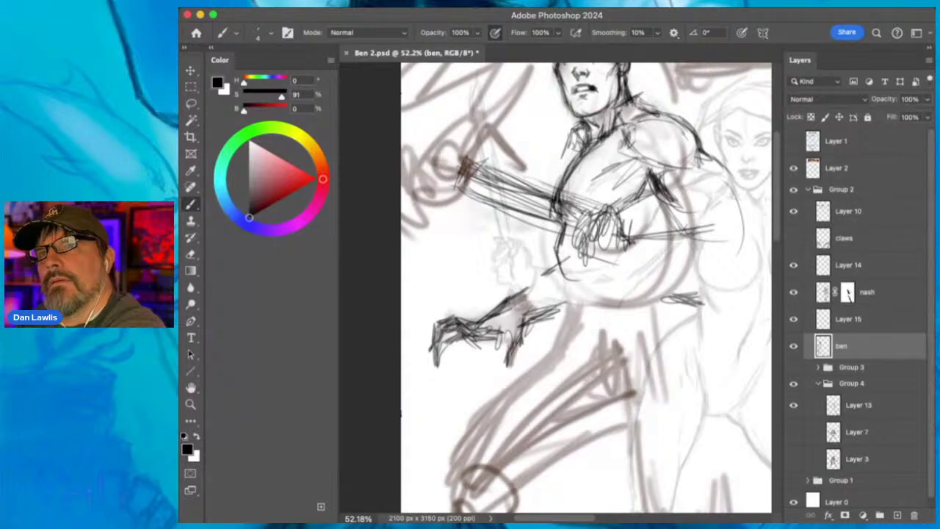
{"action": "left_click_drag", "start_coordinate": [539, 193], "coordinate": [590, 210]}
{"action": "left_click_drag", "start_coordinate": [499, 179], "coordinate": [574, 203]}
{"action": "mouse_move", "coordinate": [513, 181]}
{"action": "left_mouse_down"}
{"action": "mouse_move", "coordinate": [585, 204]}
{"action": "mouse_move", "coordinate": [580, 198]}
{"action": "mouse_move", "coordinate": [583, 244]}
{"action": "mouse_move", "coordinate": [582, 229]}
{"action": "left_mouse_up"}
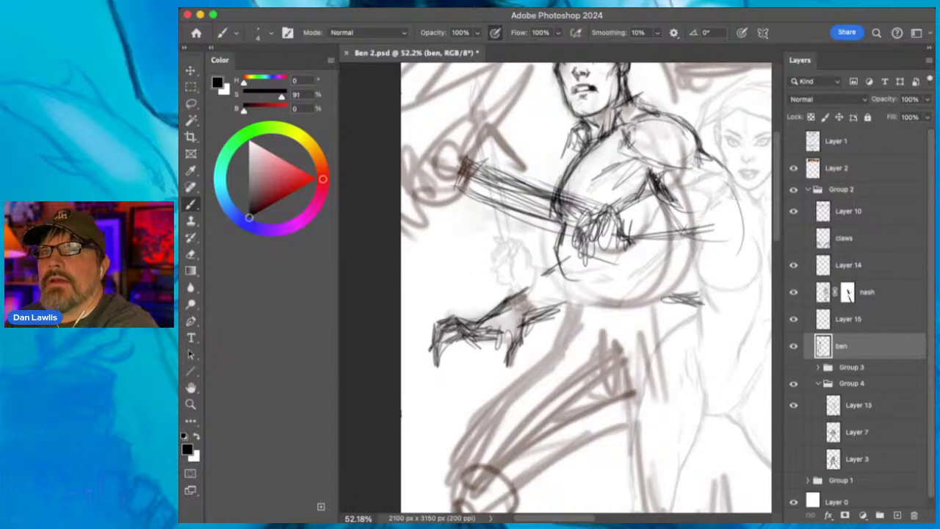
Sketch the upper edge and shading of the man's near forearm from the inner elbow toward the gripping hand.
{"action": "mouse_move", "coordinate": [660, 192]}
{"action": "left_mouse_down"}
{"action": "mouse_move", "coordinate": [692, 219]}
{"action": "mouse_move", "coordinate": [679, 221]}
{"action": "mouse_move", "coordinate": [687, 227]}
{"action": "left_mouse_up"}
{"action": "mouse_move", "coordinate": [704, 204]}
{"action": "left_mouse_down"}
{"action": "mouse_move", "coordinate": [680, 237]}
{"action": "mouse_move", "coordinate": [677, 225]}
{"action": "left_mouse_up"}
{"action": "mouse_move", "coordinate": [685, 219]}
{"action": "left_mouse_down"}
{"action": "mouse_move", "coordinate": [621, 230]}
{"action": "mouse_move", "coordinate": [643, 226]}
{"action": "left_mouse_up"}
{"action": "mouse_move", "coordinate": [695, 200]}
{"action": "left_mouse_down"}
{"action": "mouse_move", "coordinate": [638, 213]}
{"action": "mouse_move", "coordinate": [640, 223]}
{"action": "left_mouse_up"}
{"action": "left_click_drag", "start_coordinate": [724, 190], "coordinate": [653, 223]}
{"action": "mouse_move", "coordinate": [668, 215]}
{"action": "left_mouse_down"}
{"action": "mouse_move", "coordinate": [637, 220]}
{"action": "mouse_move", "coordinate": [627, 210]}
{"action": "left_mouse_up"}
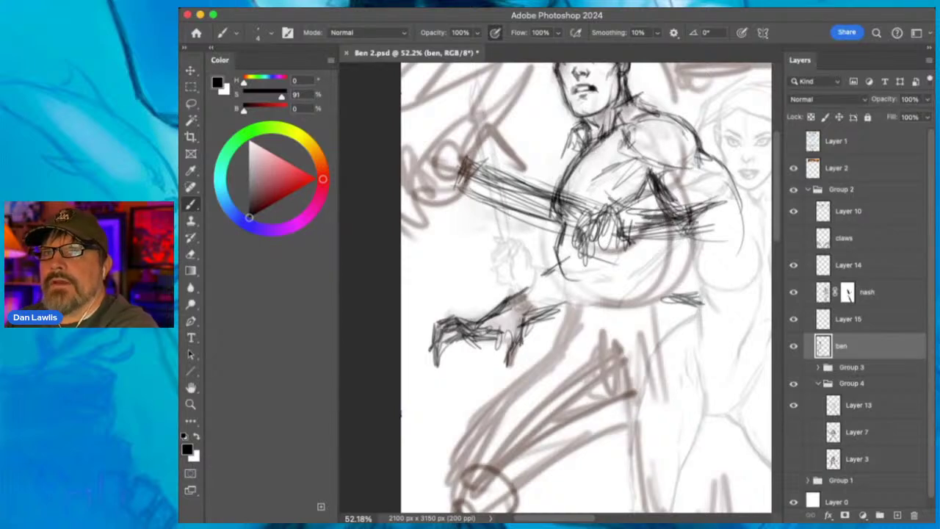
Outline the underside of the near forearm, the elbow and the back of the upper arm, and darken the armpit crease.
{"action": "mouse_move", "coordinate": [633, 250]}
{"action": "left_mouse_down"}
{"action": "mouse_move", "coordinate": [741, 261]}
{"action": "mouse_move", "coordinate": [726, 263]}
{"action": "mouse_move", "coordinate": [732, 190]}
{"action": "left_mouse_up"}
{"action": "left_click_drag", "start_coordinate": [749, 253], "coordinate": [714, 171]}
{"action": "mouse_move", "coordinate": [747, 236]}
{"action": "left_mouse_down"}
{"action": "mouse_move", "coordinate": [708, 156]}
{"action": "mouse_move", "coordinate": [745, 221]}
{"action": "left_mouse_up"}
{"action": "left_click_drag", "start_coordinate": [659, 178], "coordinate": [676, 214]}
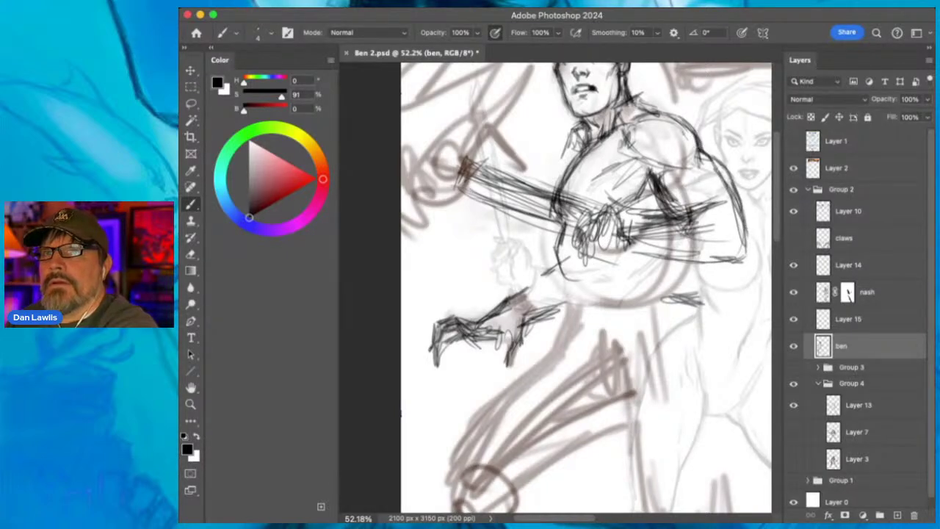
{"action": "left_click_drag", "start_coordinate": [731, 192], "coordinate": [697, 147]}
{"action": "mouse_move", "coordinate": [653, 173]}
{"action": "left_mouse_down"}
{"action": "mouse_move", "coordinate": [633, 195]}
{"action": "mouse_move", "coordinate": [644, 183]}
{"action": "left_mouse_up"}
Sketch the man's side down to the hip and add short fold strokes around his waist and upper thigh.
{"action": "left_click_drag", "start_coordinate": [570, 215], "coordinate": [561, 244]}
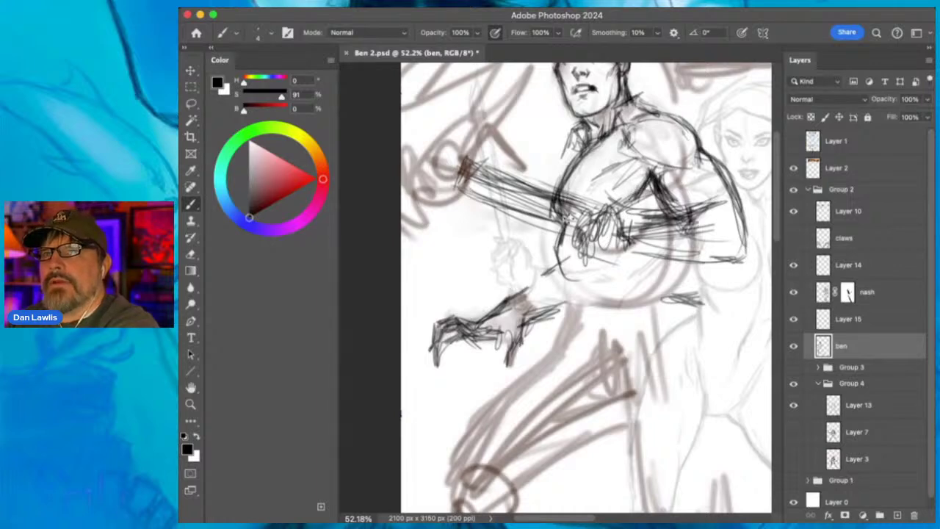
{"action": "left_click_drag", "start_coordinate": [562, 195], "coordinate": [553, 220]}
{"action": "mouse_move", "coordinate": [559, 261]}
{"action": "left_mouse_down"}
{"action": "mouse_move", "coordinate": [564, 284]}
{"action": "mouse_move", "coordinate": [584, 322]}
{"action": "mouse_move", "coordinate": [578, 263]}
{"action": "mouse_move", "coordinate": [571, 271]}
{"action": "mouse_move", "coordinate": [617, 276]}
{"action": "mouse_move", "coordinate": [556, 344]}
{"action": "mouse_move", "coordinate": [557, 354]}
{"action": "mouse_move", "coordinate": [578, 359]}
{"action": "mouse_move", "coordinate": [549, 371]}
{"action": "left_mouse_up"}
{"action": "left_click_drag", "start_coordinate": [581, 342], "coordinate": [608, 367]}
{"action": "mouse_move", "coordinate": [625, 291]}
{"action": "left_mouse_down"}
{"action": "mouse_move", "coordinate": [616, 323]}
{"action": "mouse_move", "coordinate": [625, 331]}
{"action": "left_mouse_up"}
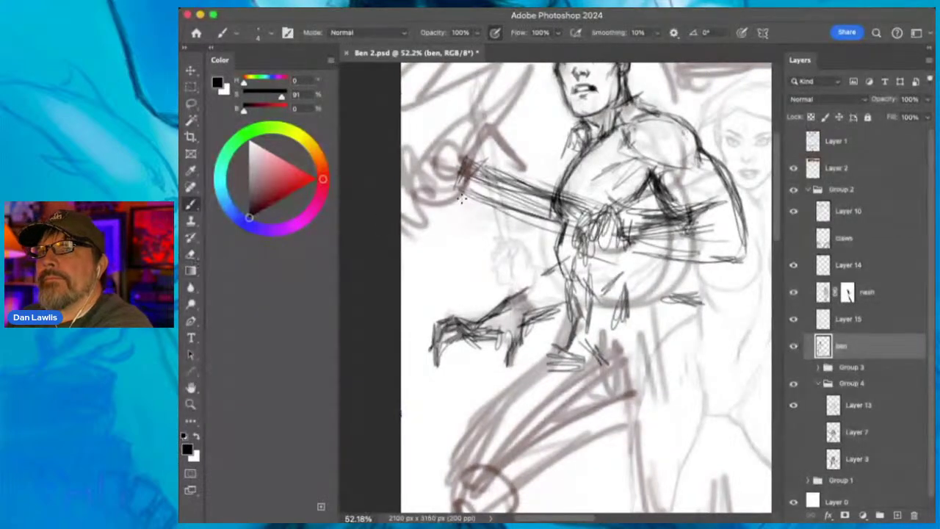
Erase the long shape and most of the gripping hand from across the man's chest.
{"action": "key", "text": "."}
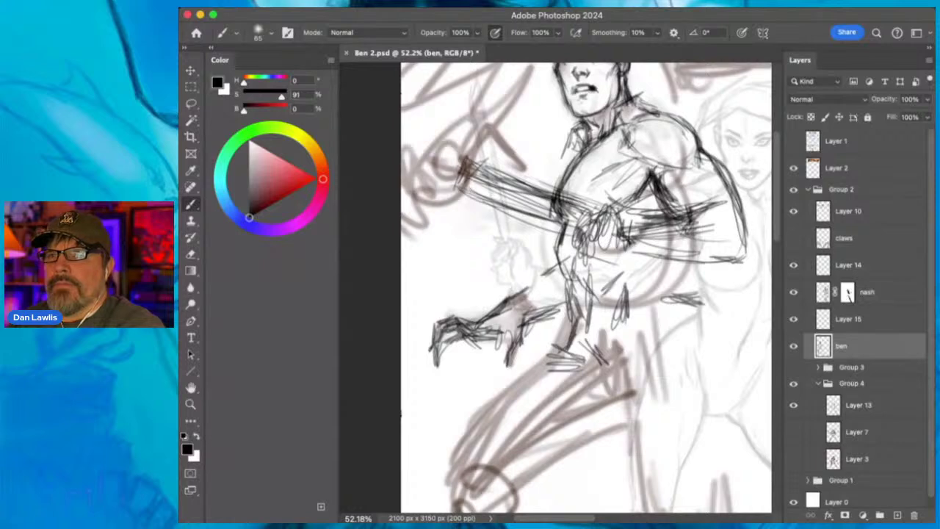
{"action": "mouse_move", "coordinate": [470, 157]}
{"action": "left_mouse_down"}
{"action": "mouse_move", "coordinate": [470, 193]}
{"action": "mouse_move", "coordinate": [472, 179]}
{"action": "mouse_move", "coordinate": [466, 192]}
{"action": "mouse_move", "coordinate": [498, 180]}
{"action": "mouse_move", "coordinate": [586, 227]}
{"action": "mouse_move", "coordinate": [601, 209]}
{"action": "mouse_move", "coordinate": [495, 189]}
{"action": "mouse_move", "coordinate": [533, 216]}
{"action": "mouse_move", "coordinate": [527, 180]}
{"action": "mouse_move", "coordinate": [594, 193]}
{"action": "mouse_move", "coordinate": [667, 235]}
{"action": "mouse_move", "coordinate": [632, 233]}
{"action": "mouse_move", "coordinate": [699, 224]}
{"action": "mouse_move", "coordinate": [610, 222]}
{"action": "mouse_move", "coordinate": [594, 237]}
{"action": "mouse_move", "coordinate": [594, 224]}
{"action": "left_mouse_up"}
{"action": "left_click", "coordinate": [190, 253]}
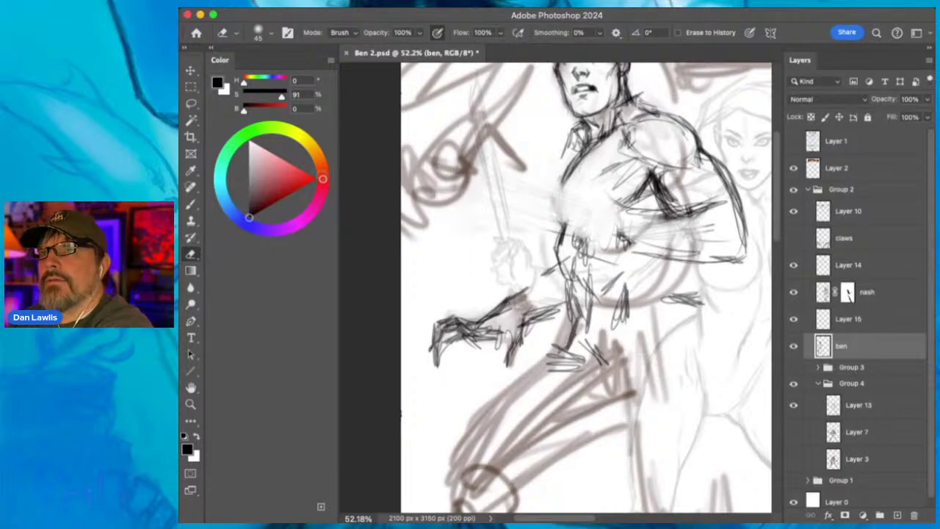
Set the Brush size to 14 and redraw the lower contour of the man's chest.
{"action": "key", "text": "b"}
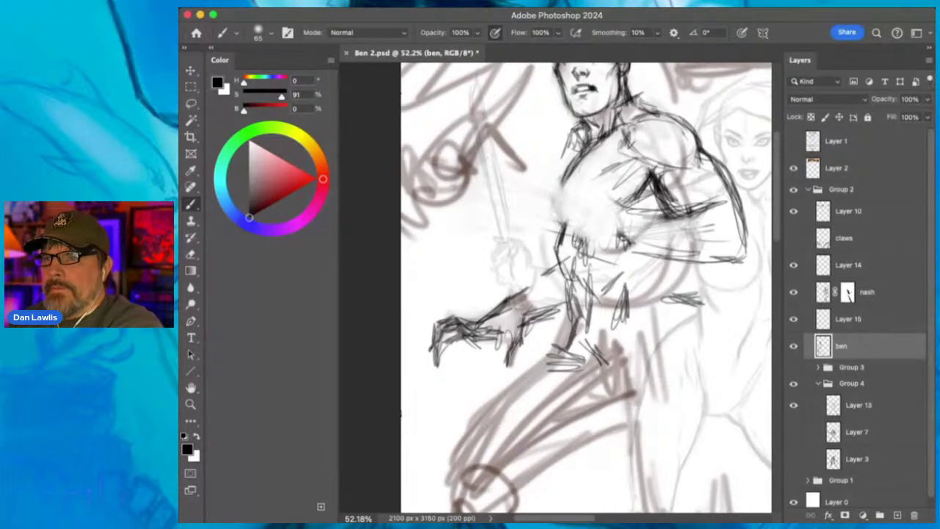
{"action": "key", "text": "["}
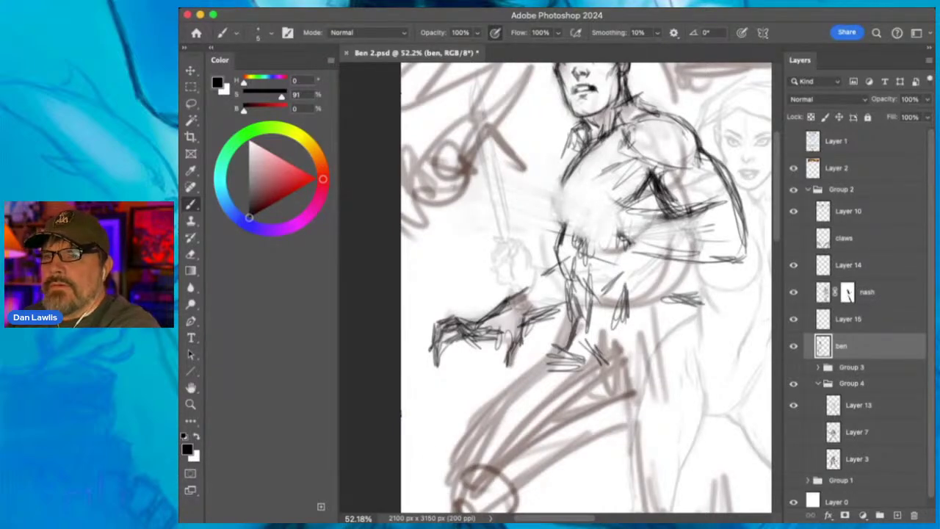
{"action": "key", "text": "bracketright"}
{"action": "key", "text": "bracketright"}
{"action": "key", "text": "bracketright"}
{"action": "key", "text": "bracketright"}
{"action": "key", "text": "bracketright"}
{"action": "key", "text": "bracketright"}
{"action": "key", "text": "bracketright"}
{"action": "key", "text": "bracketright"}
{"action": "key", "text": "bracketright"}
{"action": "mouse_move", "coordinate": [579, 188]}
{"action": "left_mouse_down"}
{"action": "mouse_move", "coordinate": [592, 181]}
{"action": "mouse_move", "coordinate": [614, 203]}
{"action": "left_mouse_up"}
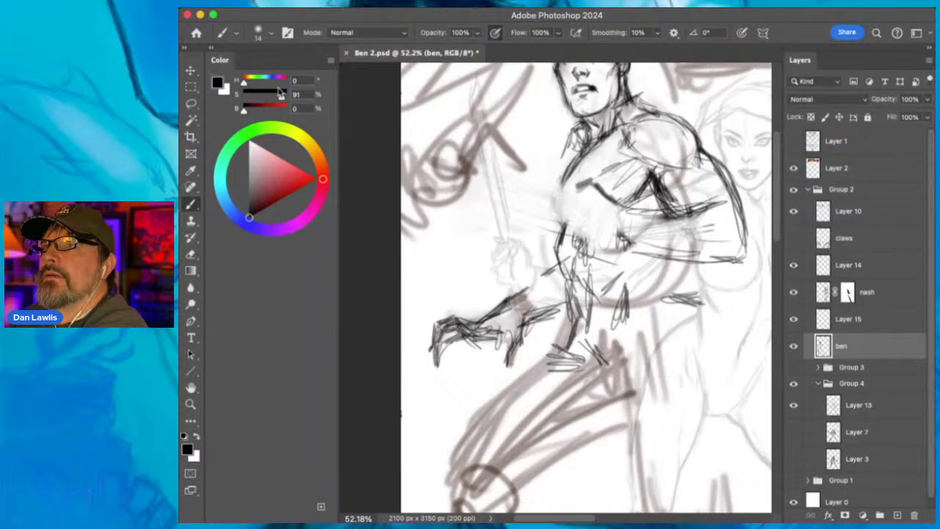
{"action": "key", "text": "space"}
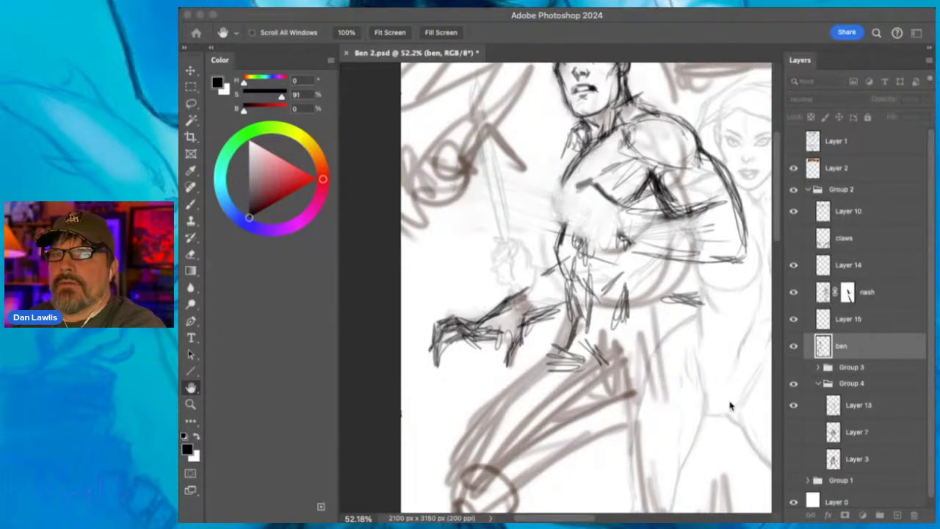
Sketch the blocky outline of a fist in front of the man's chest with the Brush.
{"action": "key", "text": "b"}
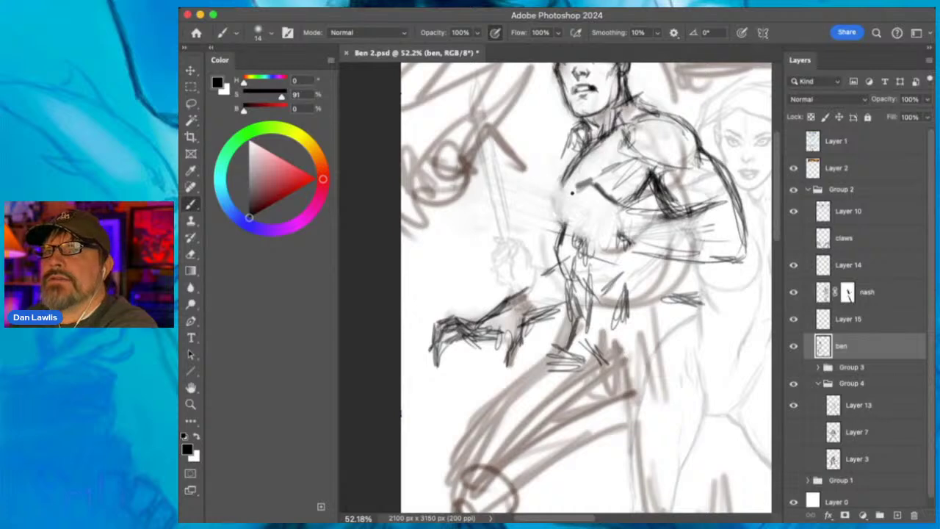
{"action": "mouse_move", "coordinate": [577, 189]}
{"action": "left_mouse_down"}
{"action": "mouse_move", "coordinate": [575, 232]}
{"action": "mouse_move", "coordinate": [580, 188]}
{"action": "mouse_move", "coordinate": [613, 208]}
{"action": "mouse_move", "coordinate": [600, 235]}
{"action": "mouse_move", "coordinate": [619, 242]}
{"action": "left_mouse_up"}
{"action": "left_click_drag", "start_coordinate": [622, 203], "coordinate": [625, 242]}
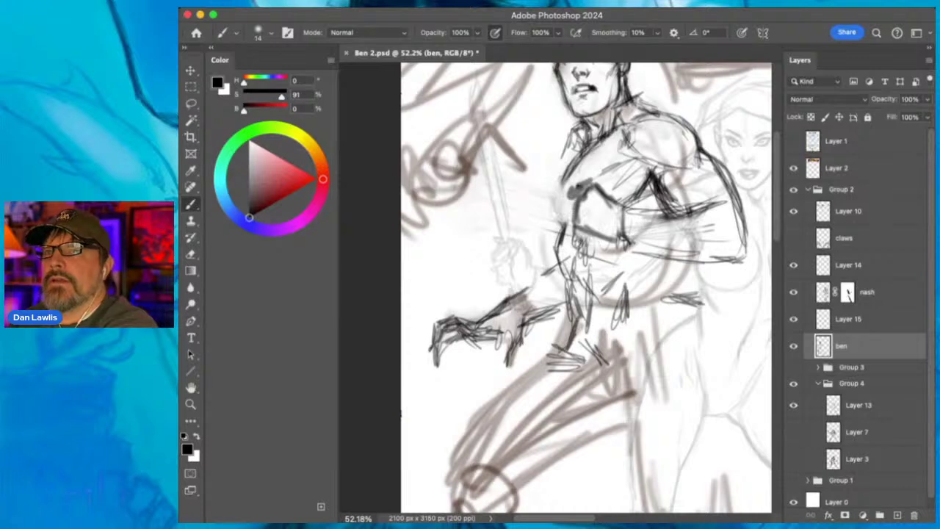
{"action": "mouse_move", "coordinate": [581, 185]}
{"action": "left_mouse_down"}
{"action": "mouse_move", "coordinate": [532, 166]}
{"action": "mouse_move", "coordinate": [561, 230]}
{"action": "left_mouse_up"}
Sketch a long barrel-like shape extending forward from the fist, with a dark edge and a band near its far end.
{"action": "left_click_drag", "start_coordinate": [542, 163], "coordinate": [564, 174]}
{"action": "left_click_drag", "start_coordinate": [507, 142], "coordinate": [589, 179]}
{"action": "left_click_drag", "start_coordinate": [501, 163], "coordinate": [586, 190]}
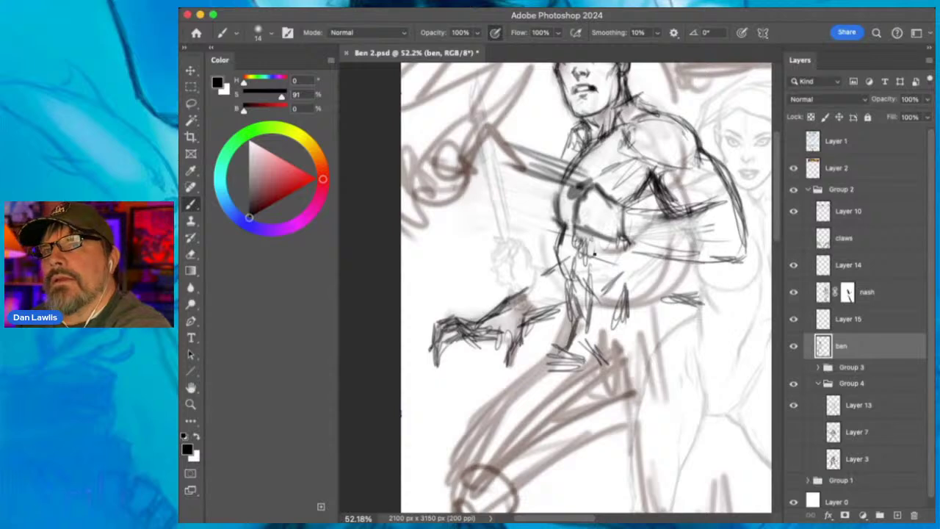
{"action": "left_click_drag", "start_coordinate": [595, 254], "coordinate": [608, 245]}
{"action": "mouse_move", "coordinate": [573, 166]}
{"action": "left_mouse_down"}
{"action": "mouse_move", "coordinate": [608, 178]}
{"action": "mouse_move", "coordinate": [596, 174]}
{"action": "mouse_move", "coordinate": [614, 197]}
{"action": "left_mouse_up"}
{"action": "mouse_move", "coordinate": [508, 139]}
{"action": "left_mouse_down"}
{"action": "mouse_move", "coordinate": [572, 165]}
{"action": "mouse_move", "coordinate": [498, 161]}
{"action": "mouse_move", "coordinate": [544, 172]}
{"action": "mouse_move", "coordinate": [520, 168]}
{"action": "mouse_move", "coordinate": [502, 152]}
{"action": "mouse_move", "coordinate": [609, 182]}
{"action": "mouse_move", "coordinate": [611, 202]}
{"action": "left_mouse_up"}
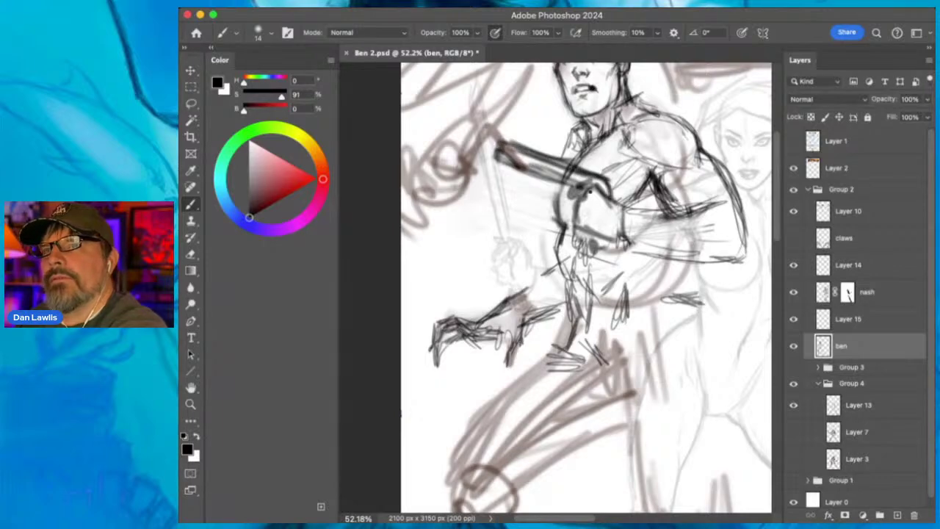
{"action": "mouse_move", "coordinate": [517, 142]}
{"action": "left_mouse_down"}
{"action": "mouse_move", "coordinate": [475, 157]}
{"action": "mouse_move", "coordinate": [502, 160]}
{"action": "mouse_move", "coordinate": [470, 157]}
{"action": "mouse_move", "coordinate": [523, 170]}
{"action": "left_mouse_up"}
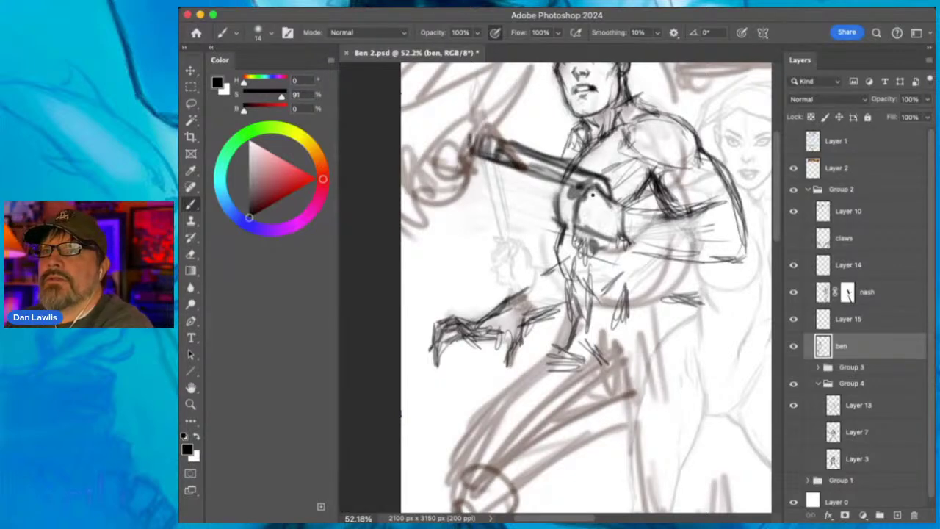
{"action": "mouse_move", "coordinate": [569, 163]}
{"action": "left_mouse_down"}
{"action": "mouse_move", "coordinate": [606, 180]}
{"action": "mouse_move", "coordinate": [605, 194]}
{"action": "mouse_move", "coordinate": [657, 191]}
{"action": "left_mouse_up"}
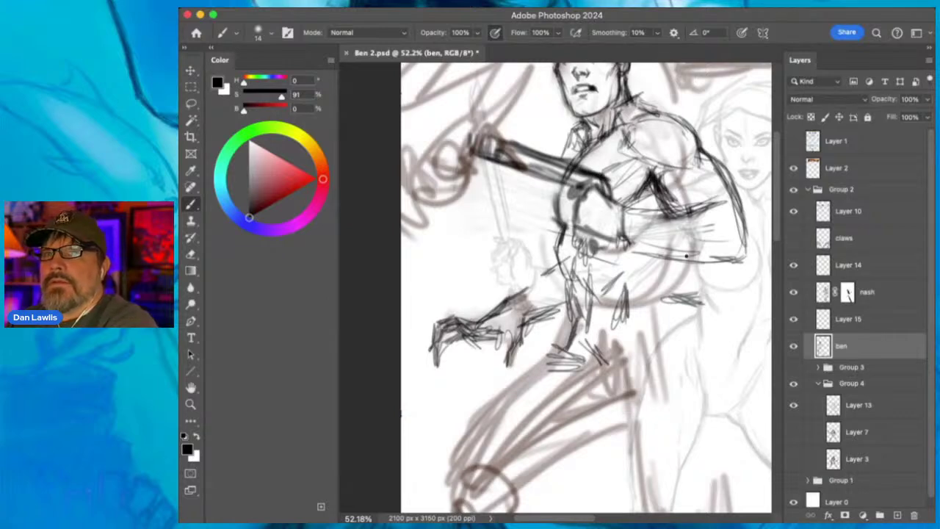
Draw a curved contour down the man's back from the shoulder to the waist, darkening its lower end.
{"action": "left_click_drag", "start_coordinate": [686, 256], "coordinate": [665, 284]}
{"action": "left_click_drag", "start_coordinate": [686, 223], "coordinate": [672, 258]}
{"action": "mouse_move", "coordinate": [684, 164]}
{"action": "left_mouse_down"}
{"action": "mouse_move", "coordinate": [691, 239]}
{"action": "mouse_move", "coordinate": [665, 289]}
{"action": "left_mouse_up"}
{"action": "left_click_drag", "start_coordinate": [681, 251], "coordinate": [668, 283]}
{"action": "left_click_drag", "start_coordinate": [679, 152], "coordinate": [698, 211]}
{"action": "mouse_move", "coordinate": [628, 100]}
{"action": "left_mouse_down"}
{"action": "mouse_move", "coordinate": [674, 138]}
{"action": "mouse_move", "coordinate": [688, 183]}
{"action": "mouse_move", "coordinate": [688, 259]}
{"action": "mouse_move", "coordinate": [668, 297]}
{"action": "left_mouse_up"}
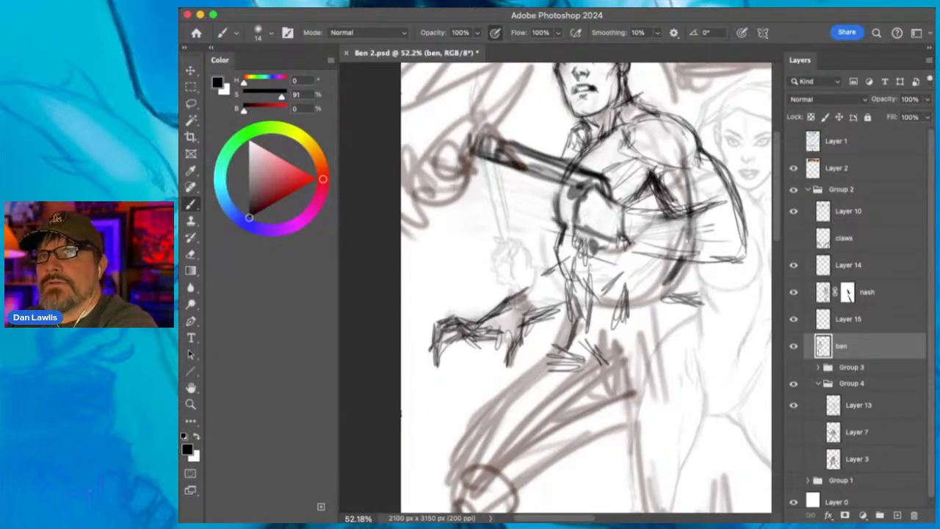
Extend the hip line below the waist and add fold strokes at the hip and the top of the bent leg's thigh.
{"action": "left_click_drag", "start_coordinate": [686, 184], "coordinate": [637, 313]}
{"action": "left_click_drag", "start_coordinate": [681, 251], "coordinate": [665, 326]}
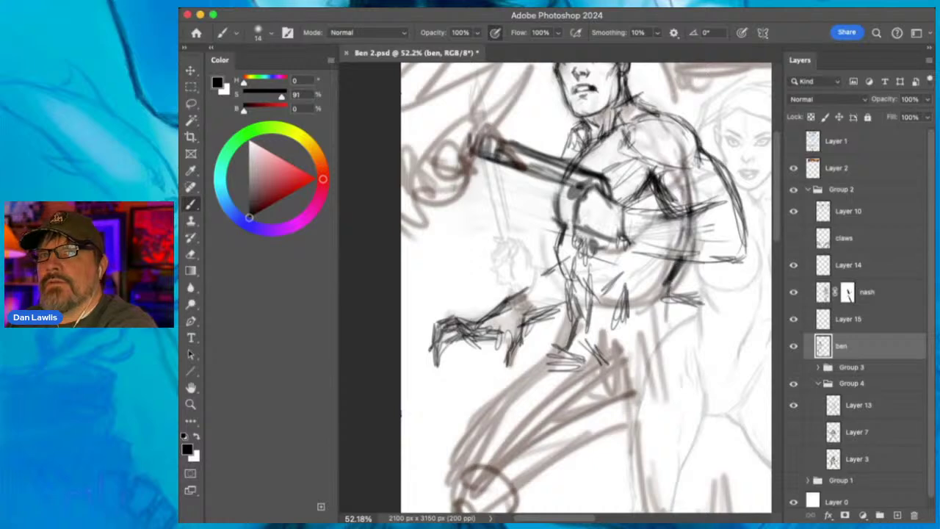
{"action": "mouse_move", "coordinate": [675, 279]}
{"action": "left_mouse_down"}
{"action": "mouse_move", "coordinate": [670, 332]}
{"action": "mouse_move", "coordinate": [684, 348]}
{"action": "left_mouse_up"}
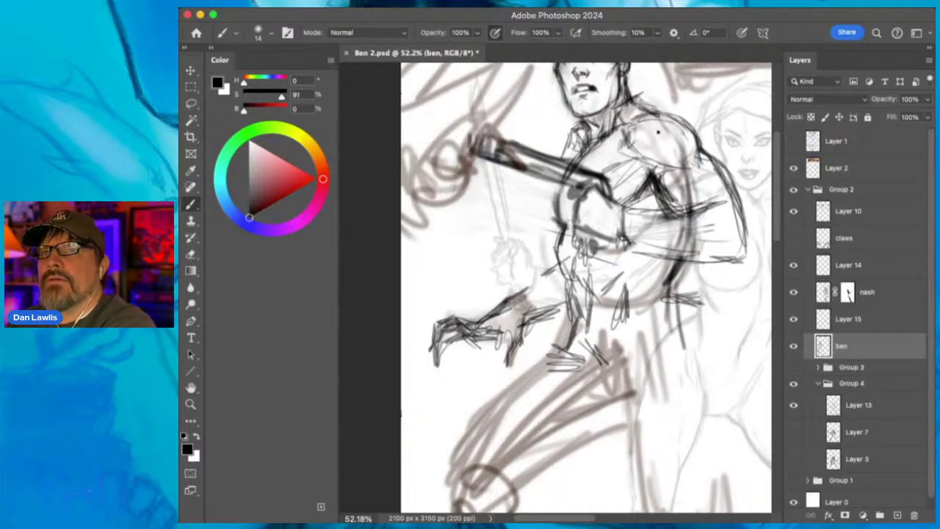
{"action": "left_click_drag", "start_coordinate": [676, 264], "coordinate": [668, 292]}
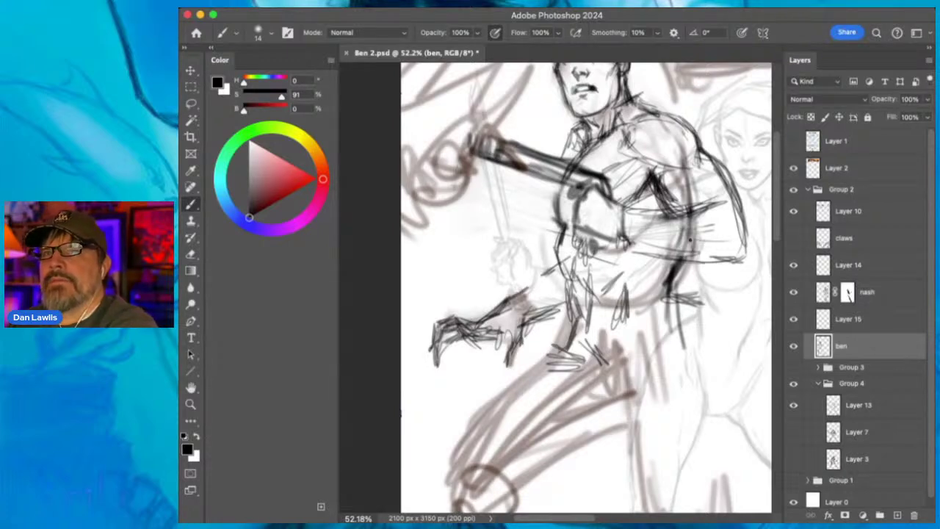
{"action": "mouse_move", "coordinate": [674, 270]}
{"action": "left_mouse_down"}
{"action": "mouse_move", "coordinate": [657, 339]}
{"action": "mouse_move", "coordinate": [664, 356]}
{"action": "mouse_move", "coordinate": [540, 367]}
{"action": "mouse_move", "coordinate": [602, 386]}
{"action": "left_mouse_up"}
{"action": "mouse_move", "coordinate": [580, 353]}
{"action": "left_mouse_down"}
{"action": "mouse_move", "coordinate": [547, 334]}
{"action": "mouse_move", "coordinate": [568, 312]}
{"action": "mouse_move", "coordinate": [561, 329]}
{"action": "left_mouse_up"}
{"action": "left_click_drag", "start_coordinate": [552, 345], "coordinate": [544, 351]}
Sketch angular creases inside the bent knee and the lower edge of the kneecap.
{"action": "scroll", "coordinate": [598, 433], "scroll_direction": "down", "scroll_amount": 6}
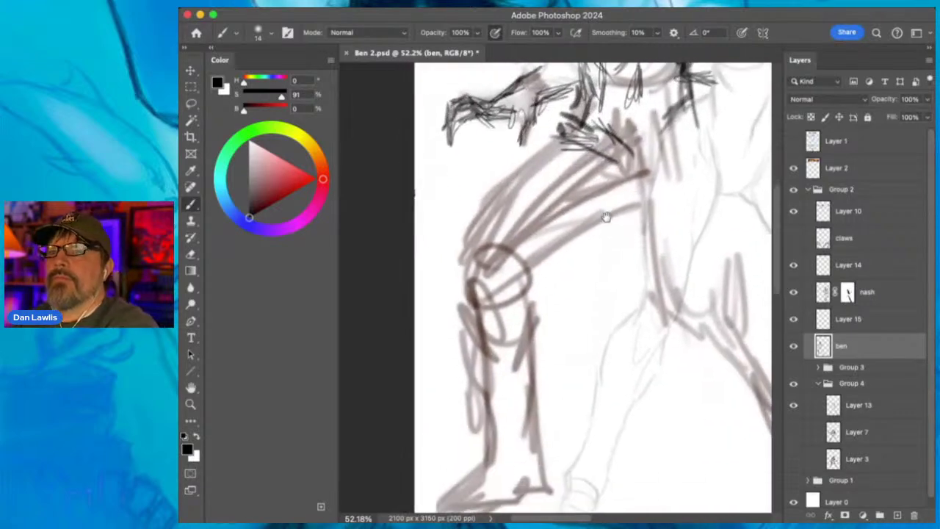
{"action": "mouse_move", "coordinate": [526, 244]}
{"action": "left_mouse_down"}
{"action": "mouse_move", "coordinate": [488, 268]}
{"action": "mouse_move", "coordinate": [514, 292]}
{"action": "mouse_move", "coordinate": [489, 295]}
{"action": "left_mouse_up"}
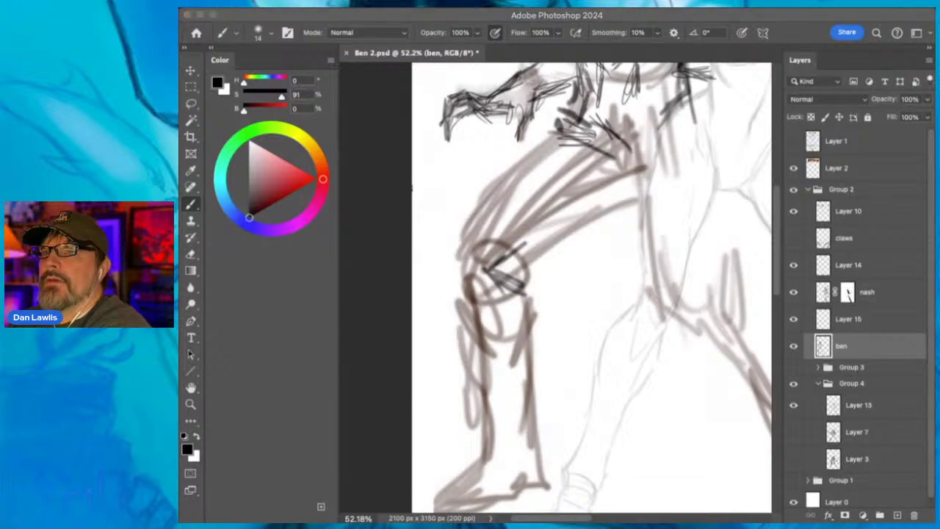
{"action": "left_click", "coordinate": [632, 17]}
{"action": "mouse_move", "coordinate": [496, 261]}
{"action": "left_mouse_down"}
{"action": "mouse_move", "coordinate": [500, 296]}
{"action": "mouse_move", "coordinate": [487, 296]}
{"action": "mouse_move", "coordinate": [519, 307]}
{"action": "mouse_move", "coordinate": [520, 332]}
{"action": "left_mouse_up"}
{"action": "left_click_drag", "start_coordinate": [535, 298], "coordinate": [508, 329]}
Draw the two side contours of the bent leg's shin from below the knee toward the ankle.
{"action": "left_click_drag", "start_coordinate": [460, 301], "coordinate": [488, 335]}
{"action": "left_click_drag", "start_coordinate": [479, 326], "coordinate": [485, 393]}
{"action": "left_click_drag", "start_coordinate": [532, 330], "coordinate": [534, 404]}
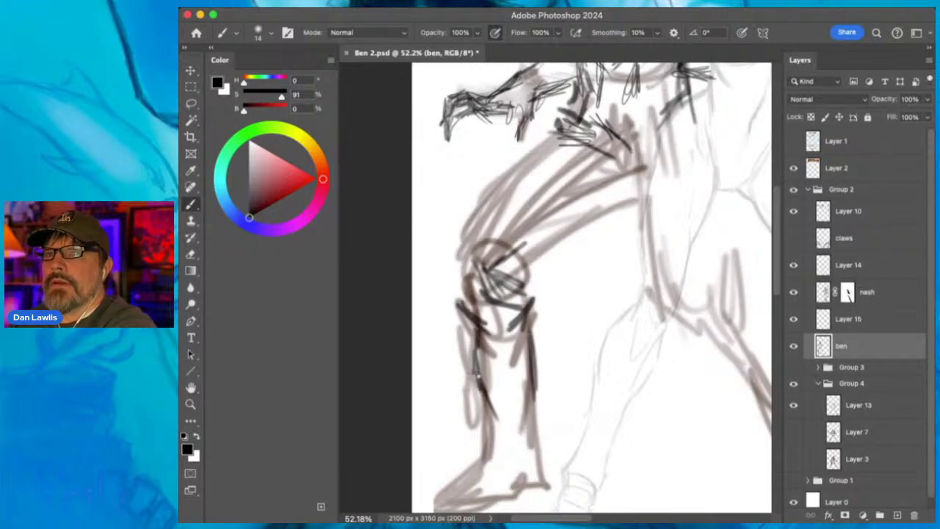
{"action": "left_click_drag", "start_coordinate": [479, 373], "coordinate": [488, 446]}
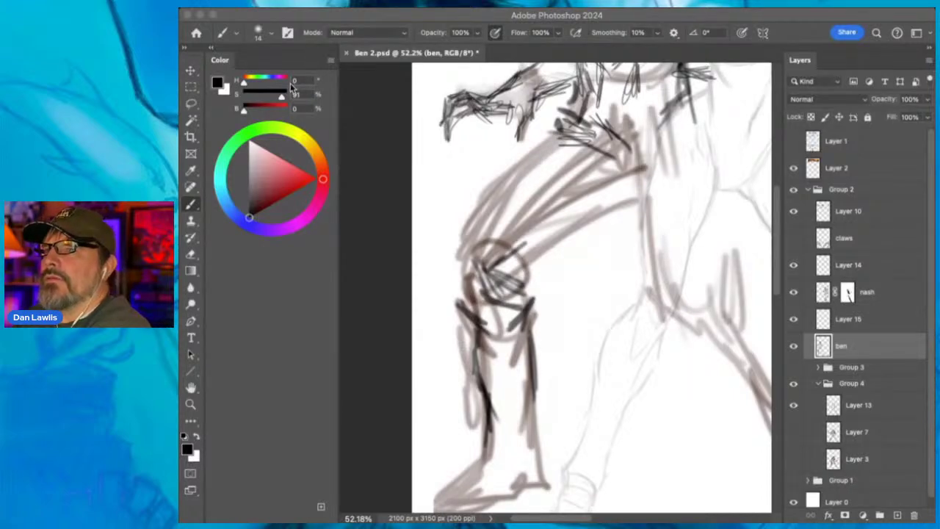
Outline the bent leg's thigh along its upper edge, around the knee and along its underside.
{"action": "left_click", "coordinate": [648, 18]}
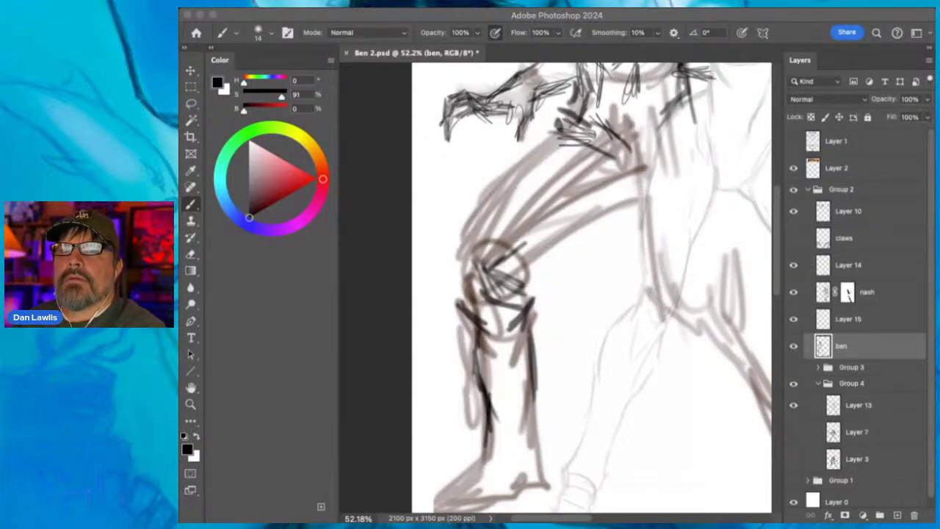
{"action": "left_click", "coordinate": [402, 22]}
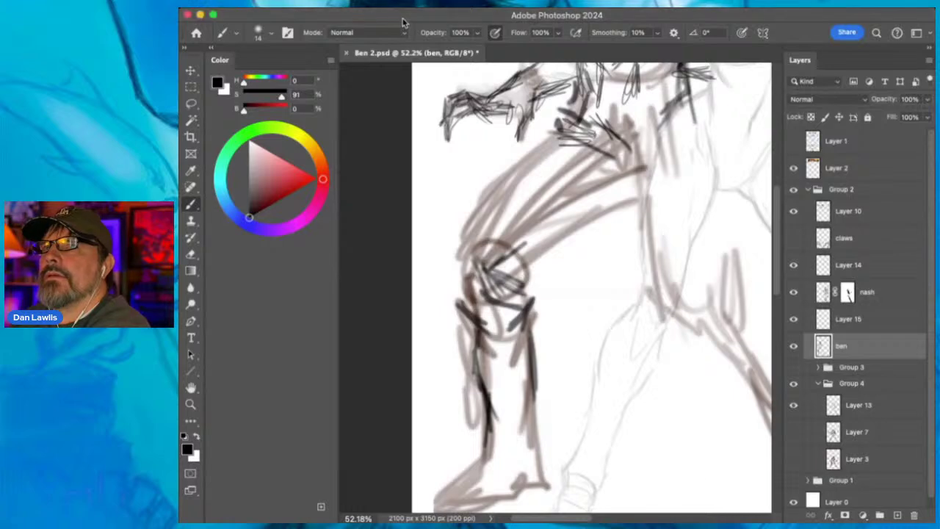
{"action": "mouse_move", "coordinate": [551, 138]}
{"action": "left_mouse_down"}
{"action": "mouse_move", "coordinate": [506, 179]}
{"action": "mouse_move", "coordinate": [452, 269]}
{"action": "mouse_move", "coordinate": [452, 292]}
{"action": "mouse_move", "coordinate": [469, 294]}
{"action": "mouse_move", "coordinate": [451, 310]}
{"action": "mouse_move", "coordinate": [470, 337]}
{"action": "mouse_move", "coordinate": [517, 336]}
{"action": "mouse_move", "coordinate": [529, 317]}
{"action": "left_mouse_up"}
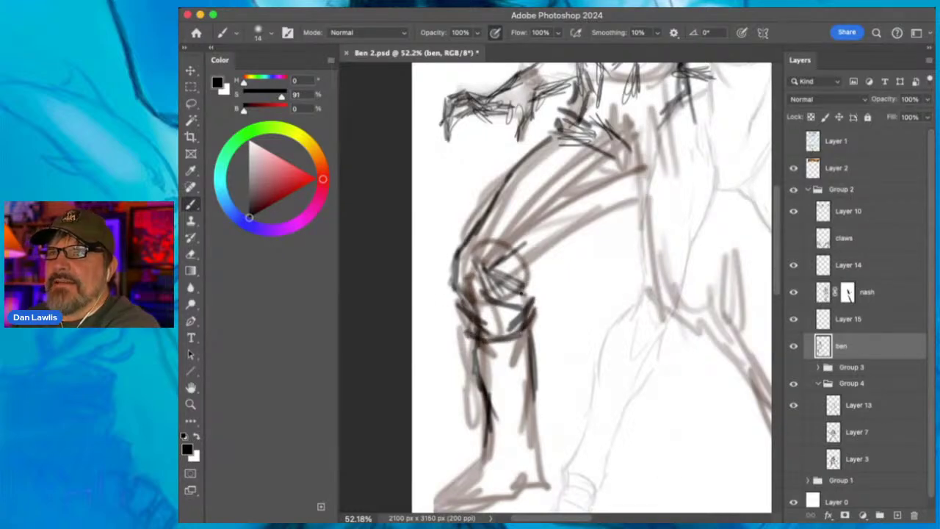
{"action": "left_click_drag", "start_coordinate": [518, 273], "coordinate": [623, 201]}
{"action": "left_click_drag", "start_coordinate": [543, 245], "coordinate": [640, 193]}
{"action": "left_click_drag", "start_coordinate": [574, 230], "coordinate": [637, 186]}
Hatch fabric folds along the bent leg's thigh from the groin down into the knee.
{"action": "left_click_drag", "start_coordinate": [566, 166], "coordinate": [630, 160]}
{"action": "mouse_move", "coordinate": [587, 171]}
{"action": "left_mouse_down"}
{"action": "mouse_move", "coordinate": [618, 164]}
{"action": "mouse_move", "coordinate": [558, 183]}
{"action": "mouse_move", "coordinate": [541, 229]}
{"action": "mouse_move", "coordinate": [632, 163]}
{"action": "left_mouse_up"}
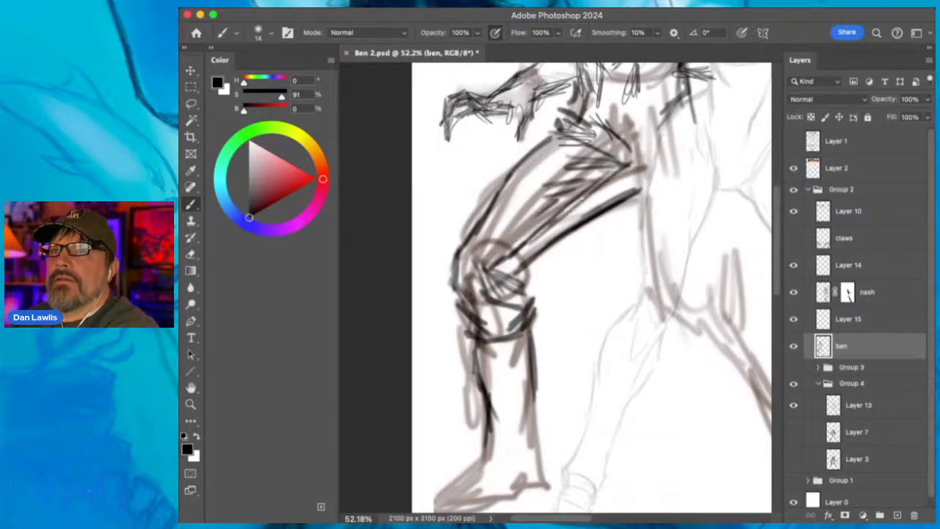
{"action": "left_click_drag", "start_coordinate": [554, 219], "coordinate": [633, 156]}
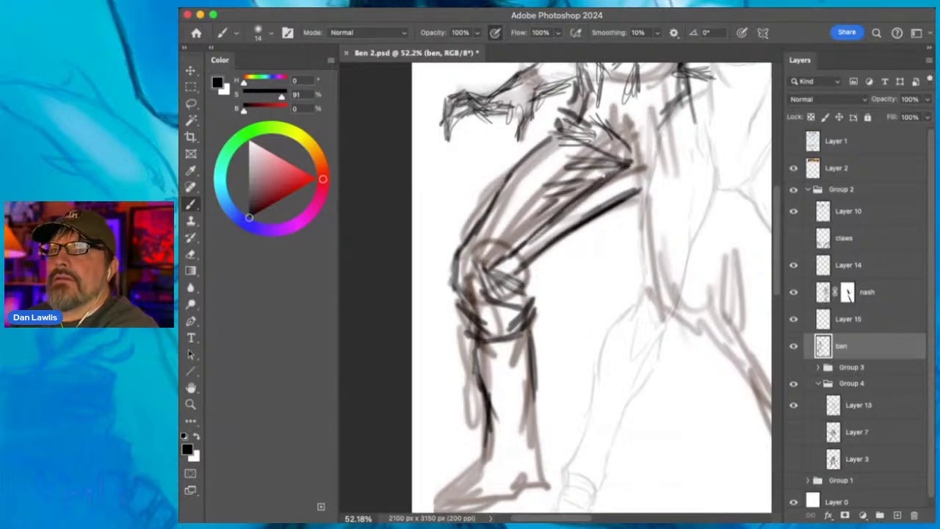
{"action": "mouse_move", "coordinate": [506, 265]}
{"action": "left_mouse_down"}
{"action": "mouse_move", "coordinate": [599, 186]}
{"action": "mouse_move", "coordinate": [554, 216]}
{"action": "left_mouse_up"}
{"action": "left_click_drag", "start_coordinate": [491, 284], "coordinate": [553, 213]}
{"action": "left_click_drag", "start_coordinate": [489, 262], "coordinate": [523, 225]}
{"action": "left_click_drag", "start_coordinate": [482, 278], "coordinate": [508, 246]}
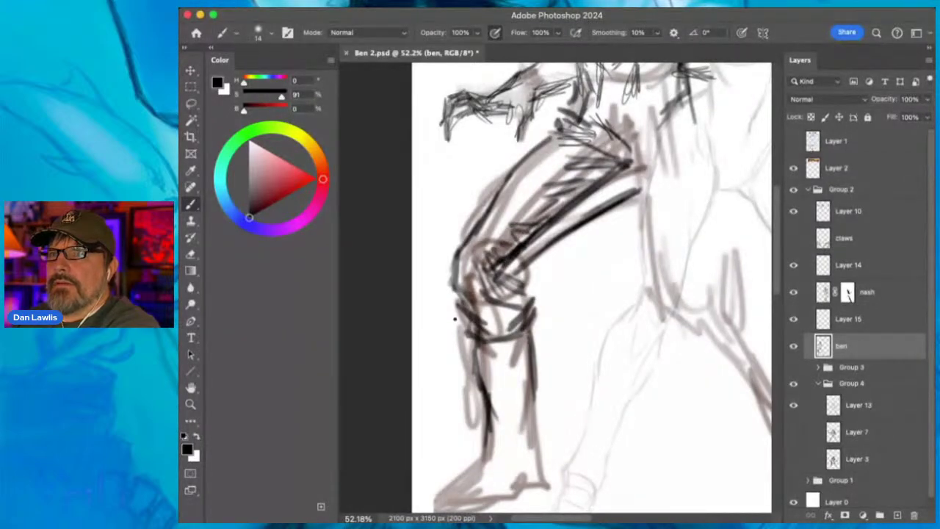
Darken the breeches cuff below the bent knee and reinforce the calf contours down to the ankle.
{"action": "left_click_drag", "start_coordinate": [454, 319], "coordinate": [468, 302]}
{"action": "left_click_drag", "start_coordinate": [459, 336], "coordinate": [488, 323]}
{"action": "mouse_move", "coordinate": [533, 348]}
{"action": "left_mouse_down"}
{"action": "mouse_move", "coordinate": [524, 318]}
{"action": "mouse_move", "coordinate": [536, 325]}
{"action": "left_mouse_up"}
{"action": "mouse_move", "coordinate": [470, 327]}
{"action": "left_mouse_down"}
{"action": "mouse_move", "coordinate": [477, 368]}
{"action": "mouse_move", "coordinate": [509, 385]}
{"action": "mouse_move", "coordinate": [534, 345]}
{"action": "left_mouse_up"}
{"action": "left_click_drag", "start_coordinate": [515, 392], "coordinate": [536, 342]}
{"action": "left_click_drag", "start_coordinate": [490, 379], "coordinate": [487, 454]}
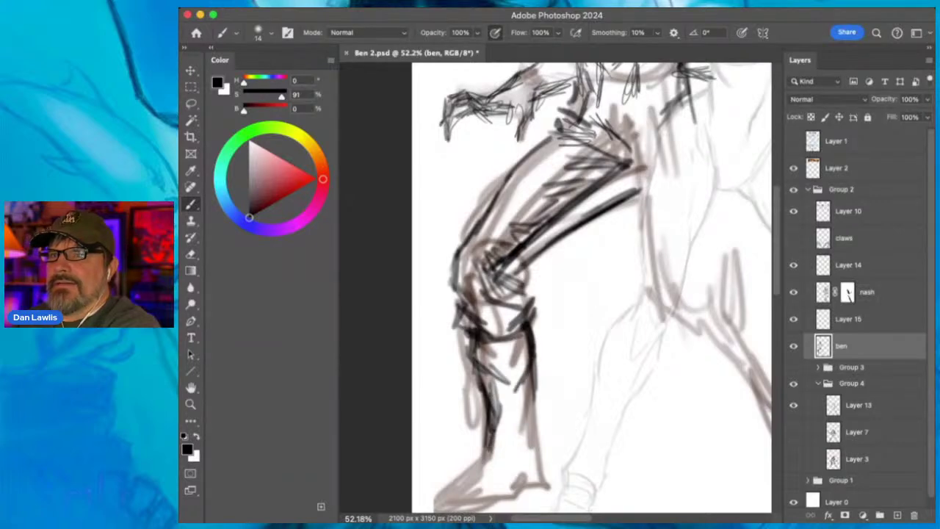
{"action": "left_click_drag", "start_coordinate": [529, 425], "coordinate": [535, 460]}
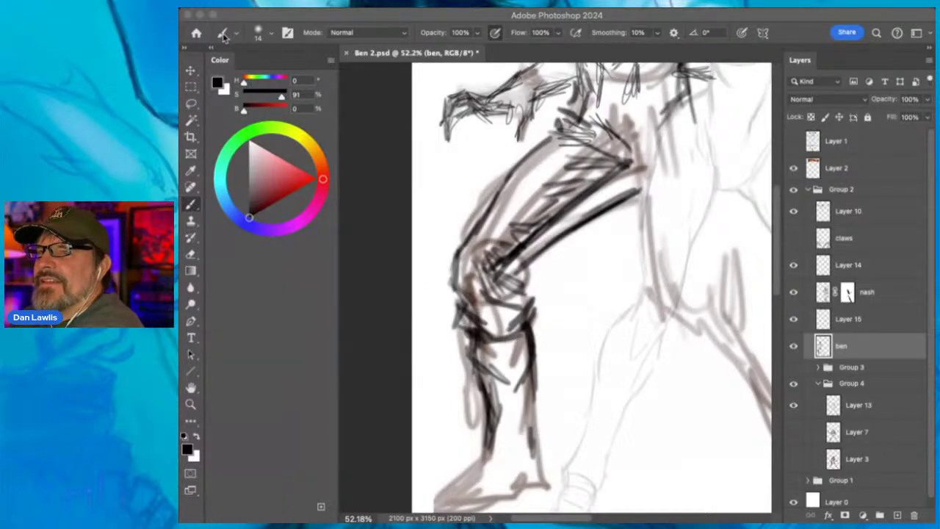
Draw the ankle and a low shoe with a strap on the foot of the bent leg.
{"action": "left_click", "coordinate": [700, 12]}
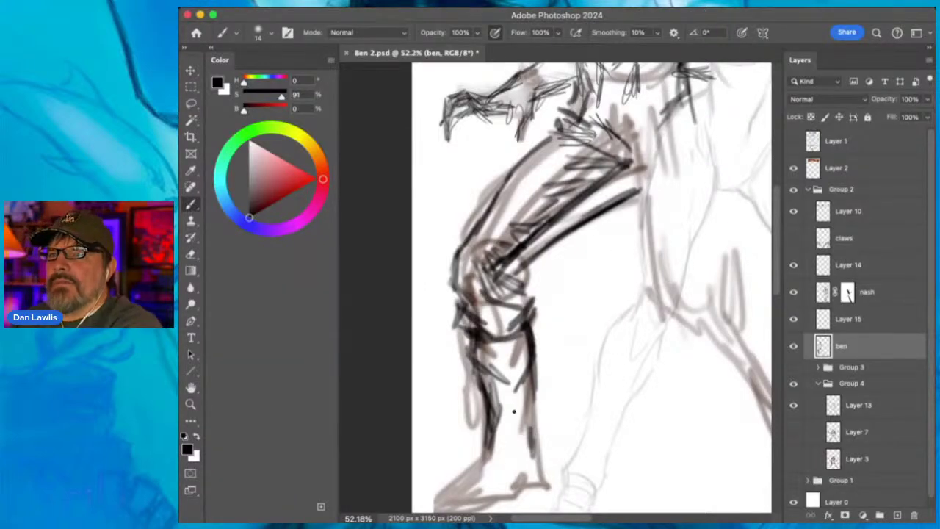
{"action": "mouse_move", "coordinate": [483, 448]}
{"action": "left_mouse_down"}
{"action": "mouse_move", "coordinate": [518, 464]}
{"action": "mouse_move", "coordinate": [466, 480]}
{"action": "mouse_move", "coordinate": [489, 486]}
{"action": "mouse_move", "coordinate": [506, 461]}
{"action": "mouse_move", "coordinate": [465, 474]}
{"action": "mouse_move", "coordinate": [486, 445]}
{"action": "mouse_move", "coordinate": [512, 459]}
{"action": "mouse_move", "coordinate": [544, 439]}
{"action": "mouse_move", "coordinate": [538, 478]}
{"action": "mouse_move", "coordinate": [478, 507]}
{"action": "mouse_move", "coordinate": [460, 510]}
{"action": "mouse_move", "coordinate": [455, 484]}
{"action": "mouse_move", "coordinate": [479, 487]}
{"action": "mouse_move", "coordinate": [437, 501]}
{"action": "mouse_move", "coordinate": [442, 483]}
{"action": "mouse_move", "coordinate": [440, 494]}
{"action": "mouse_move", "coordinate": [503, 437]}
{"action": "mouse_move", "coordinate": [517, 369]}
{"action": "left_mouse_up"}
{"action": "mouse_move", "coordinate": [457, 436]}
{"action": "left_mouse_down"}
{"action": "mouse_move", "coordinate": [514, 431]}
{"action": "mouse_move", "coordinate": [549, 382]}
{"action": "mouse_move", "coordinate": [554, 345]}
{"action": "mouse_move", "coordinate": [518, 360]}
{"action": "mouse_move", "coordinate": [507, 334]}
{"action": "mouse_move", "coordinate": [515, 373]}
{"action": "mouse_move", "coordinate": [502, 358]}
{"action": "mouse_move", "coordinate": [495, 312]}
{"action": "mouse_move", "coordinate": [488, 346]}
{"action": "mouse_move", "coordinate": [480, 294]}
{"action": "mouse_move", "coordinate": [494, 273]}
{"action": "mouse_move", "coordinate": [520, 278]}
{"action": "mouse_move", "coordinate": [484, 201]}
{"action": "mouse_move", "coordinate": [501, 159]}
{"action": "mouse_move", "coordinate": [537, 134]}
{"action": "mouse_move", "coordinate": [522, 122]}
{"action": "mouse_move", "coordinate": [479, 144]}
{"action": "left_mouse_up"}
Lighten the rough inner lines of the bent leg's thigh, knee and shin with the Eraser at size 45.
{"action": "left_click", "coordinate": [191, 254]}
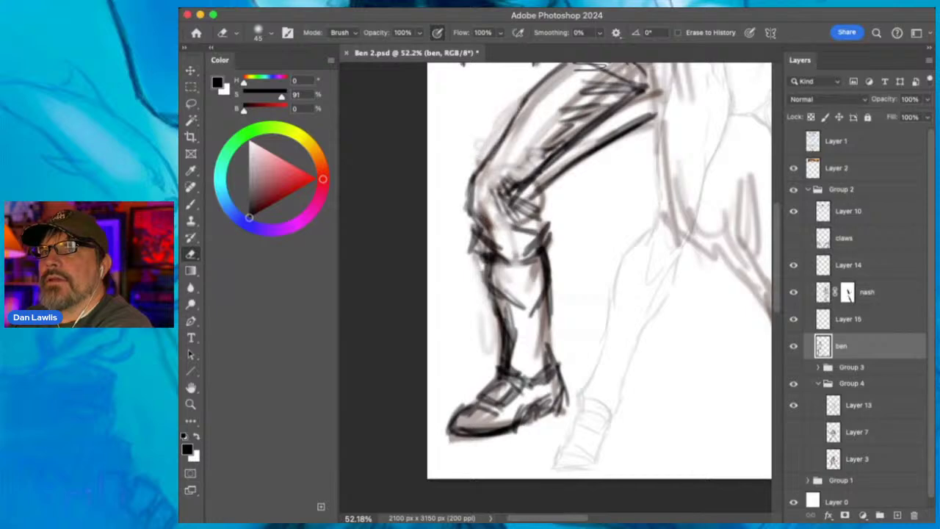
{"action": "mouse_move", "coordinate": [468, 251]}
{"action": "left_mouse_down"}
{"action": "mouse_move", "coordinate": [515, 278]}
{"action": "mouse_move", "coordinate": [512, 297]}
{"action": "mouse_move", "coordinate": [488, 307]}
{"action": "mouse_move", "coordinate": [498, 334]}
{"action": "mouse_move", "coordinate": [542, 317]}
{"action": "mouse_move", "coordinate": [535, 354]}
{"action": "mouse_move", "coordinate": [509, 189]}
{"action": "mouse_move", "coordinate": [533, 187]}
{"action": "mouse_move", "coordinate": [492, 191]}
{"action": "mouse_move", "coordinate": [542, 110]}
{"action": "mouse_move", "coordinate": [514, 130]}
{"action": "mouse_move", "coordinate": [525, 136]}
{"action": "mouse_move", "coordinate": [550, 117]}
{"action": "mouse_move", "coordinate": [559, 83]}
{"action": "mouse_move", "coordinate": [533, 114]}
{"action": "mouse_move", "coordinate": [493, 129]}
{"action": "mouse_move", "coordinate": [501, 110]}
{"action": "mouse_move", "coordinate": [569, 129]}
{"action": "mouse_move", "coordinate": [584, 107]}
{"action": "mouse_move", "coordinate": [604, 104]}
{"action": "mouse_move", "coordinate": [610, 124]}
{"action": "mouse_move", "coordinate": [620, 118]}
{"action": "mouse_move", "coordinate": [577, 153]}
{"action": "mouse_move", "coordinate": [631, 130]}
{"action": "mouse_move", "coordinate": [548, 188]}
{"action": "mouse_move", "coordinate": [510, 184]}
{"action": "mouse_move", "coordinate": [519, 225]}
{"action": "mouse_move", "coordinate": [477, 200]}
{"action": "mouse_move", "coordinate": [526, 243]}
{"action": "mouse_move", "coordinate": [539, 272]}
{"action": "mouse_move", "coordinate": [541, 261]}
{"action": "mouse_move", "coordinate": [561, 301]}
{"action": "mouse_move", "coordinate": [491, 330]}
{"action": "mouse_move", "coordinate": [498, 363]}
{"action": "mouse_move", "coordinate": [527, 353]}
{"action": "left_mouse_up"}
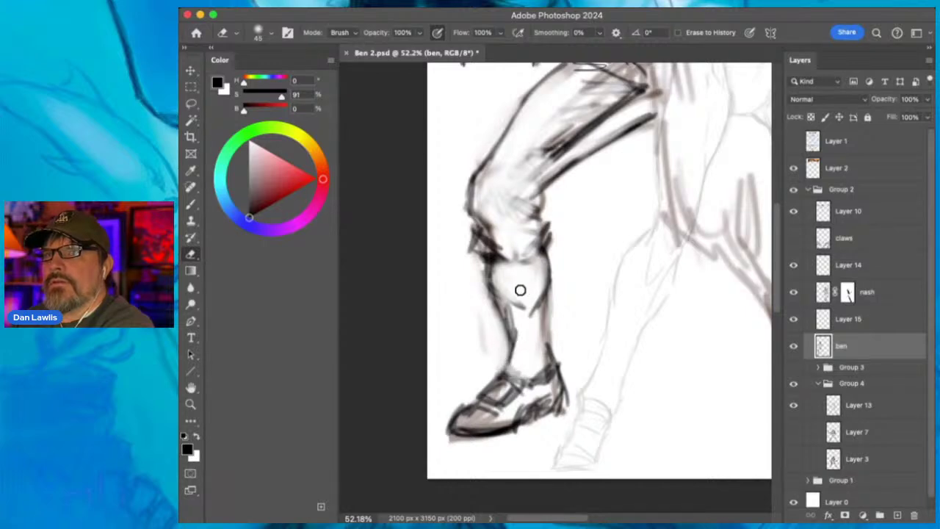
Draw the crotch line from the man's waist down to the start of the rear leg's inner thigh.
{"action": "scroll", "coordinate": [700, 304], "scroll_direction": "right", "scroll_amount": 5}
{"action": "scroll", "coordinate": [700, 304], "scroll_direction": "up", "scroll_amount": 3}
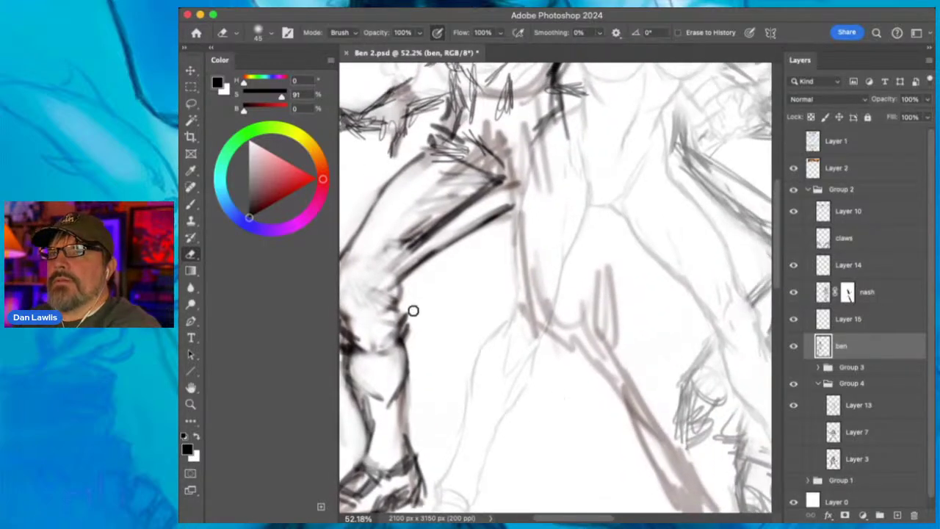
{"action": "left_click", "coordinate": [190, 403]}
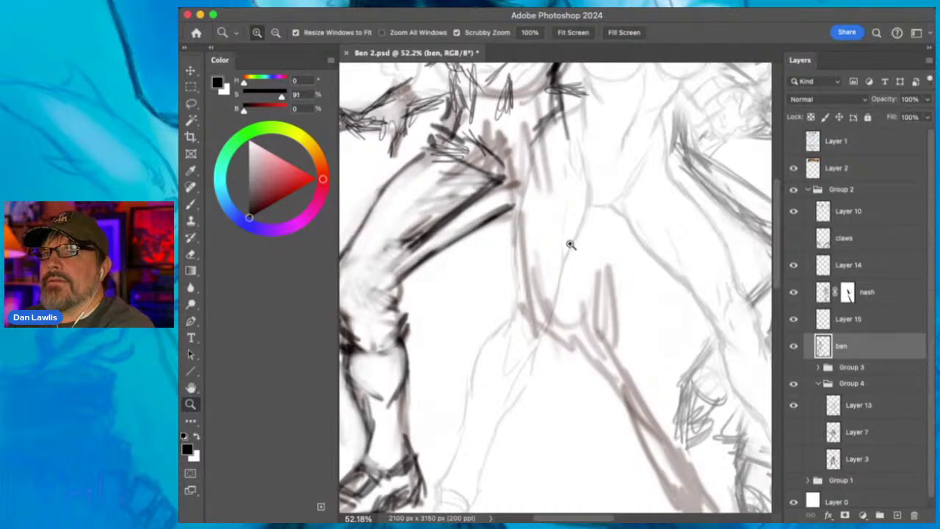
{"action": "left_click_drag", "start_coordinate": [569, 244], "coordinate": [550, 256]}
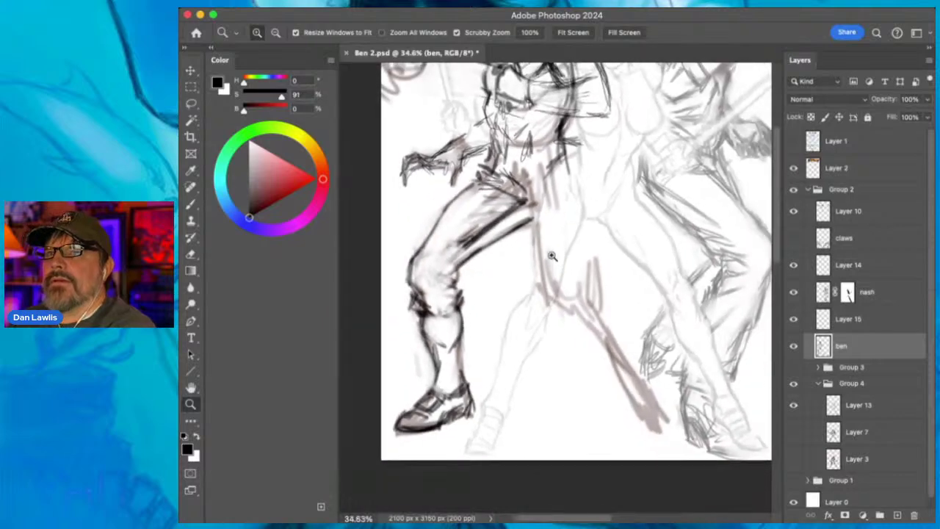
{"action": "left_click", "coordinate": [191, 205]}
{"action": "left_click_drag", "start_coordinate": [520, 184], "coordinate": [537, 254]}
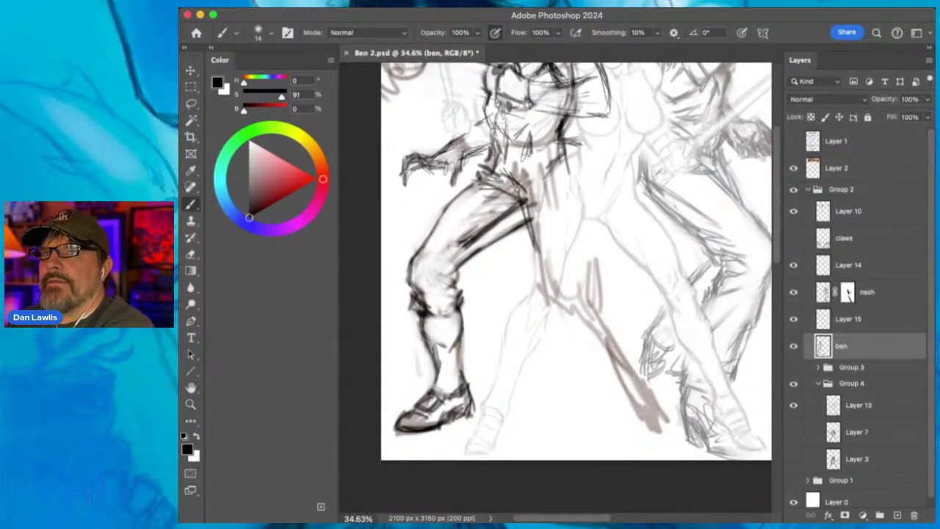
{"action": "mouse_move", "coordinate": [516, 136]}
{"action": "left_mouse_down"}
{"action": "mouse_move", "coordinate": [521, 189]}
{"action": "mouse_move", "coordinate": [513, 192]}
{"action": "mouse_move", "coordinate": [537, 237]}
{"action": "left_mouse_up"}
Add fold strokes radiating from the crotch across the upper thigh of the bent leg.
{"action": "mouse_move", "coordinate": [514, 195]}
{"action": "left_mouse_down"}
{"action": "mouse_move", "coordinate": [483, 207]}
{"action": "mouse_move", "coordinate": [472, 198]}
{"action": "left_mouse_up"}
{"action": "left_click_drag", "start_coordinate": [513, 203], "coordinate": [461, 208]}
{"action": "left_click_drag", "start_coordinate": [511, 205], "coordinate": [449, 220]}
{"action": "mouse_move", "coordinate": [481, 215]}
{"action": "left_mouse_down"}
{"action": "mouse_move", "coordinate": [445, 226]}
{"action": "mouse_move", "coordinate": [476, 218]}
{"action": "left_mouse_up"}
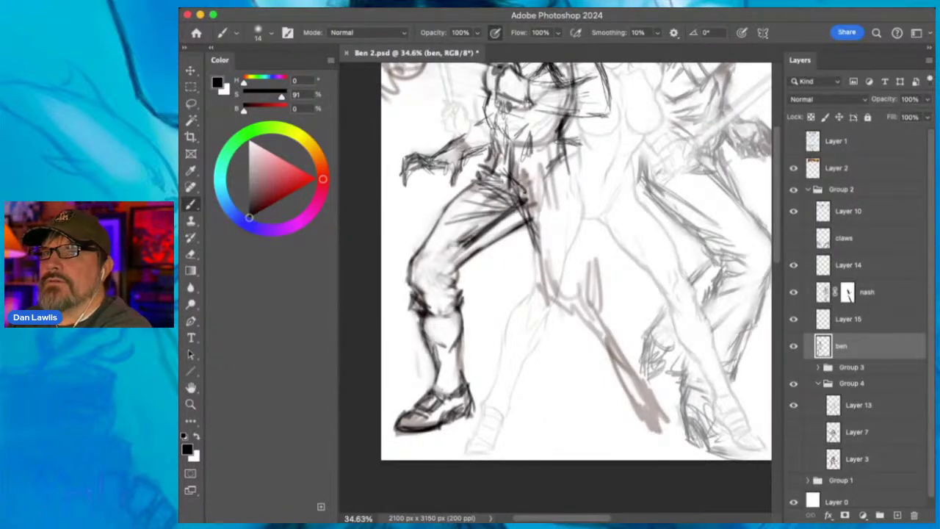
{"action": "left_click_drag", "start_coordinate": [516, 171], "coordinate": [479, 200]}
{"action": "left_click_drag", "start_coordinate": [517, 190], "coordinate": [487, 202]}
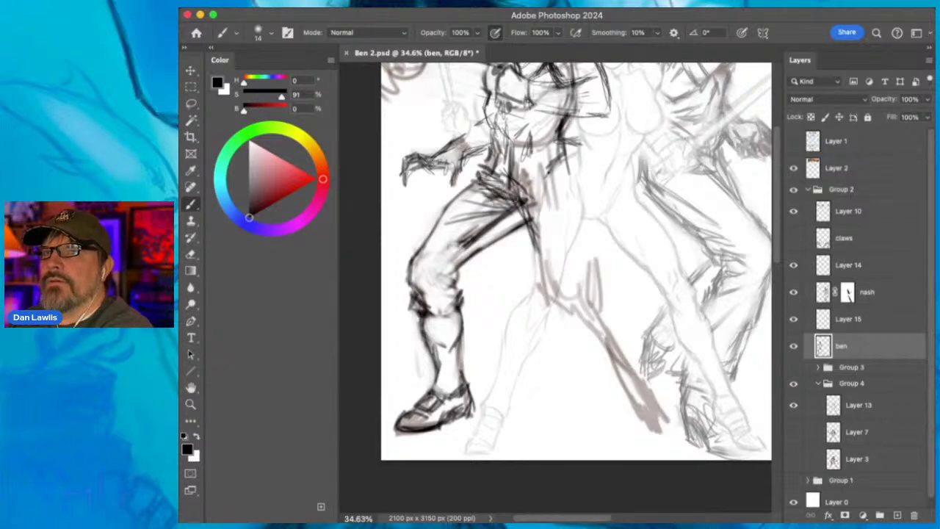
Add folds across the rear hip and draw the outer and inner contours of the rear leg down to the knee.
{"action": "left_click_drag", "start_coordinate": [546, 193], "coordinate": [521, 196]}
{"action": "mouse_move", "coordinate": [564, 193]}
{"action": "left_mouse_down"}
{"action": "mouse_move", "coordinate": [524, 203]}
{"action": "mouse_move", "coordinate": [532, 215]}
{"action": "left_mouse_up"}
{"action": "left_click_drag", "start_coordinate": [568, 212], "coordinate": [536, 226]}
{"action": "left_click_drag", "start_coordinate": [561, 144], "coordinate": [586, 268]}
{"action": "left_click_drag", "start_coordinate": [575, 215], "coordinate": [587, 287]}
{"action": "mouse_move", "coordinate": [529, 227]}
{"action": "left_mouse_down"}
{"action": "mouse_move", "coordinate": [547, 267]}
{"action": "mouse_move", "coordinate": [552, 307]}
{"action": "mouse_move", "coordinate": [544, 317]}
{"action": "left_mouse_up"}
{"action": "mouse_move", "coordinate": [589, 276]}
{"action": "left_mouse_down"}
{"action": "mouse_move", "coordinate": [579, 304]}
{"action": "mouse_move", "coordinate": [596, 314]}
{"action": "mouse_move", "coordinate": [599, 304]}
{"action": "mouse_move", "coordinate": [602, 337]}
{"action": "left_mouse_up"}
{"action": "mouse_move", "coordinate": [564, 304]}
{"action": "left_mouse_down"}
{"action": "mouse_move", "coordinate": [561, 324]}
{"action": "mouse_move", "coordinate": [603, 345]}
{"action": "mouse_move", "coordinate": [620, 307]}
{"action": "mouse_move", "coordinate": [612, 351]}
{"action": "left_mouse_up"}
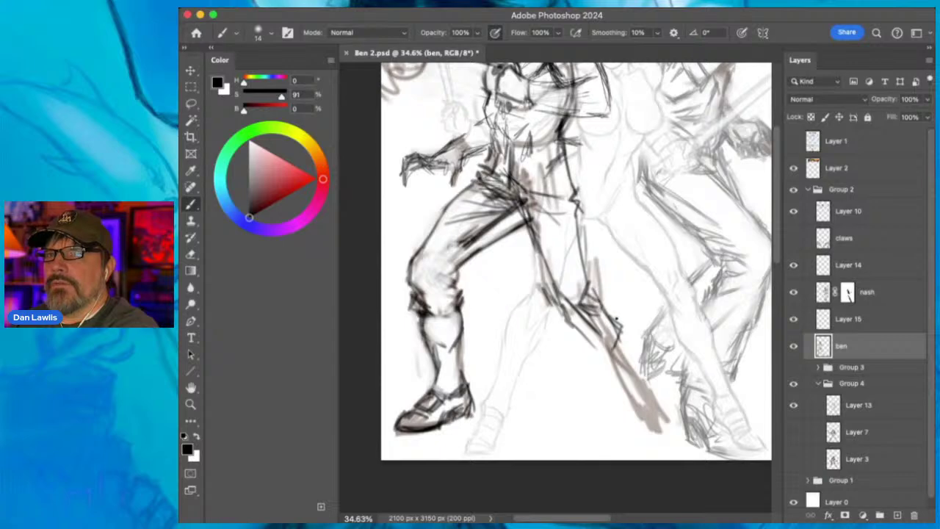
Sketch the rear leg's knee and the breeches cuff closing off below it.
{"action": "mouse_move", "coordinate": [618, 316]}
{"action": "left_mouse_down"}
{"action": "mouse_move", "coordinate": [611, 351]}
{"action": "mouse_move", "coordinate": [584, 345]}
{"action": "left_mouse_up"}
{"action": "left_click_drag", "start_coordinate": [592, 339], "coordinate": [575, 348]}
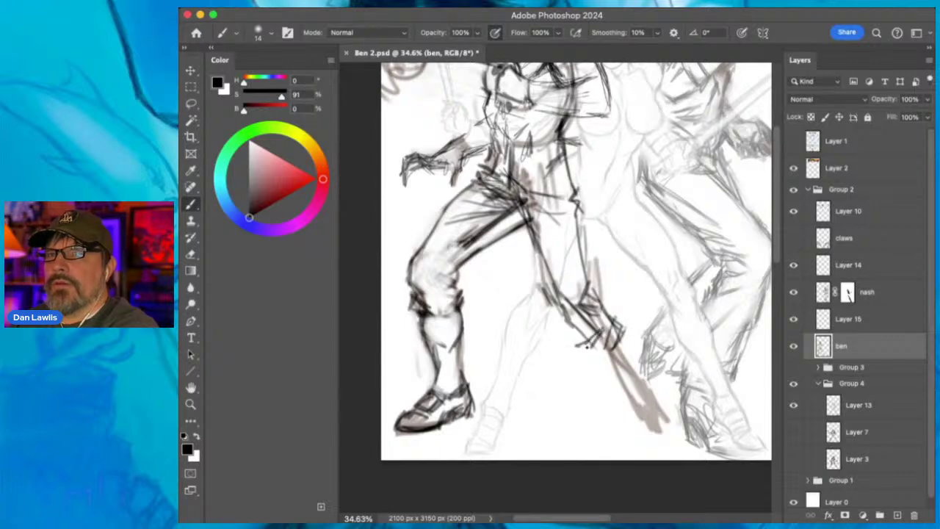
{"action": "mouse_move", "coordinate": [585, 350]}
{"action": "left_mouse_down"}
{"action": "mouse_move", "coordinate": [611, 345]}
{"action": "mouse_move", "coordinate": [577, 343]}
{"action": "mouse_move", "coordinate": [618, 311]}
{"action": "mouse_move", "coordinate": [620, 343]}
{"action": "mouse_move", "coordinate": [589, 351]}
{"action": "left_mouse_up"}
{"action": "left_click_drag", "start_coordinate": [589, 279], "coordinate": [605, 307]}
{"action": "left_click_drag", "start_coordinate": [546, 292], "coordinate": [581, 320]}
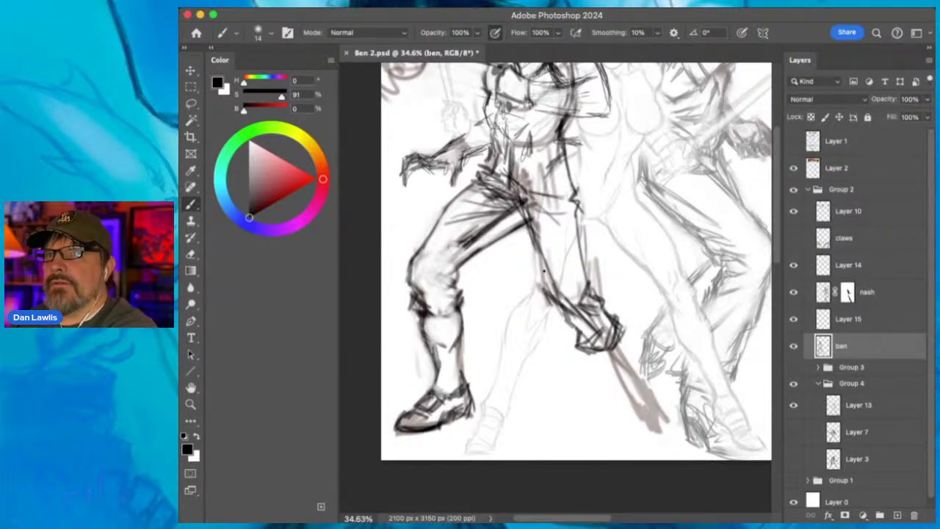
Darken the rear thigh's inner contour and add a short calf stroke below the cuff.
{"action": "mouse_move", "coordinate": [529, 243]}
{"action": "left_mouse_down"}
{"action": "mouse_move", "coordinate": [549, 292]}
{"action": "mouse_move", "coordinate": [544, 285]}
{"action": "left_mouse_up"}
{"action": "left_click_drag", "start_coordinate": [519, 210], "coordinate": [551, 290]}
{"action": "mouse_move", "coordinate": [580, 213]}
{"action": "left_mouse_down"}
{"action": "mouse_move", "coordinate": [585, 282]}
{"action": "mouse_move", "coordinate": [618, 322]}
{"action": "mouse_move", "coordinate": [631, 368]}
{"action": "left_mouse_up"}
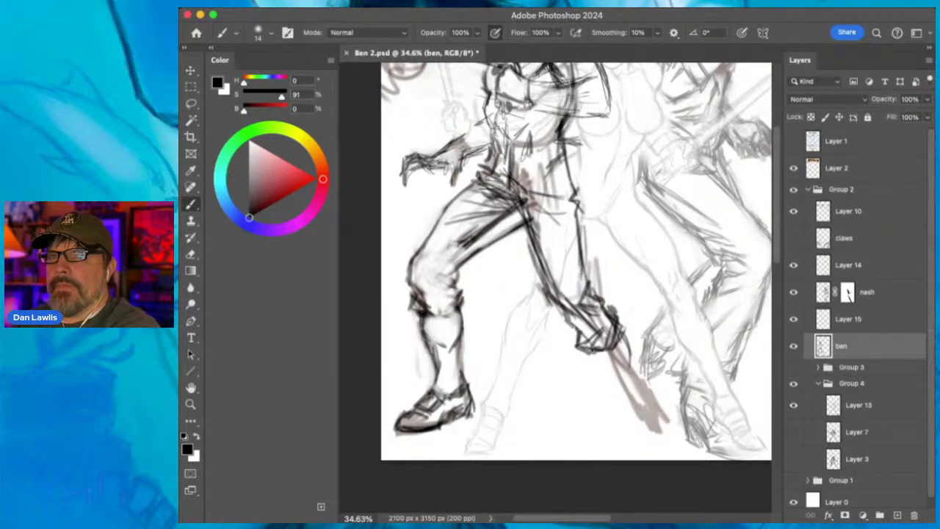
Draw the rear leg's calf contours from the breeches cuff down to the ankle and sketch the buckled shoe.
{"action": "left_click_drag", "start_coordinate": [585, 346], "coordinate": [605, 366]}
{"action": "left_click_drag", "start_coordinate": [580, 341], "coordinate": [615, 371]}
{"action": "left_click_drag", "start_coordinate": [597, 357], "coordinate": [639, 392]}
{"action": "mouse_move", "coordinate": [611, 374]}
{"action": "left_mouse_down"}
{"action": "mouse_move", "coordinate": [634, 400]}
{"action": "mouse_move", "coordinate": [626, 400]}
{"action": "mouse_move", "coordinate": [645, 402]}
{"action": "mouse_move", "coordinate": [642, 393]}
{"action": "mouse_move", "coordinate": [649, 403]}
{"action": "mouse_move", "coordinate": [629, 417]}
{"action": "mouse_move", "coordinate": [657, 406]}
{"action": "mouse_move", "coordinate": [629, 438]}
{"action": "left_mouse_up"}
{"action": "mouse_move", "coordinate": [661, 426]}
{"action": "left_mouse_down"}
{"action": "mouse_move", "coordinate": [639, 439]}
{"action": "mouse_move", "coordinate": [627, 431]}
{"action": "left_mouse_up"}
{"action": "mouse_move", "coordinate": [633, 409]}
{"action": "left_mouse_down"}
{"action": "mouse_move", "coordinate": [643, 436]}
{"action": "mouse_move", "coordinate": [627, 426]}
{"action": "mouse_move", "coordinate": [635, 415]}
{"action": "mouse_move", "coordinate": [629, 418]}
{"action": "left_mouse_up"}
{"action": "mouse_move", "coordinate": [651, 391]}
{"action": "left_mouse_down"}
{"action": "mouse_move", "coordinate": [641, 405]}
{"action": "mouse_move", "coordinate": [665, 438]}
{"action": "left_mouse_up"}
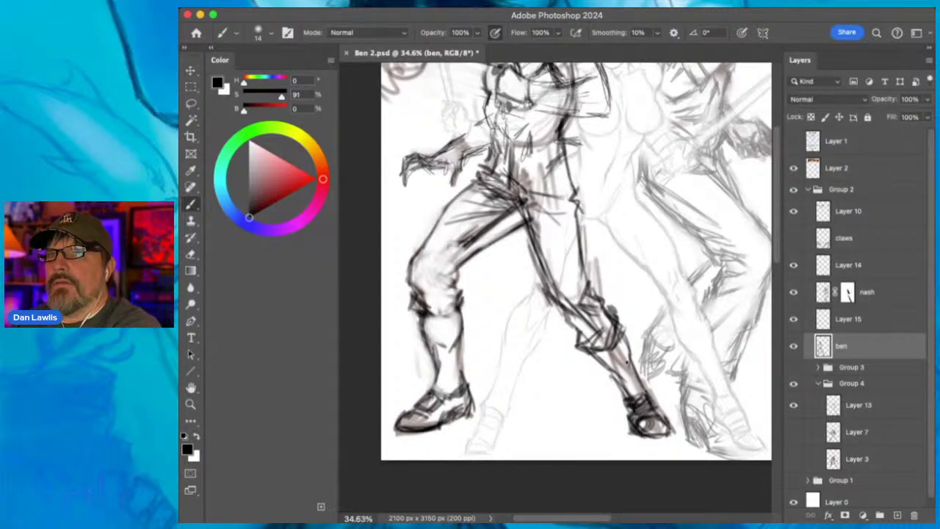
Thicken the rear leg's knee and breeches cuff with extra fold and contour strokes.
{"action": "left_click_drag", "start_coordinate": [605, 286], "coordinate": [594, 308]}
{"action": "left_click_drag", "start_coordinate": [613, 302], "coordinate": [605, 308]}
{"action": "left_click_drag", "start_coordinate": [617, 299], "coordinate": [570, 340]}
{"action": "mouse_move", "coordinate": [577, 334]}
{"action": "left_mouse_down"}
{"action": "mouse_move", "coordinate": [565, 345]}
{"action": "mouse_move", "coordinate": [573, 351]}
{"action": "left_mouse_up"}
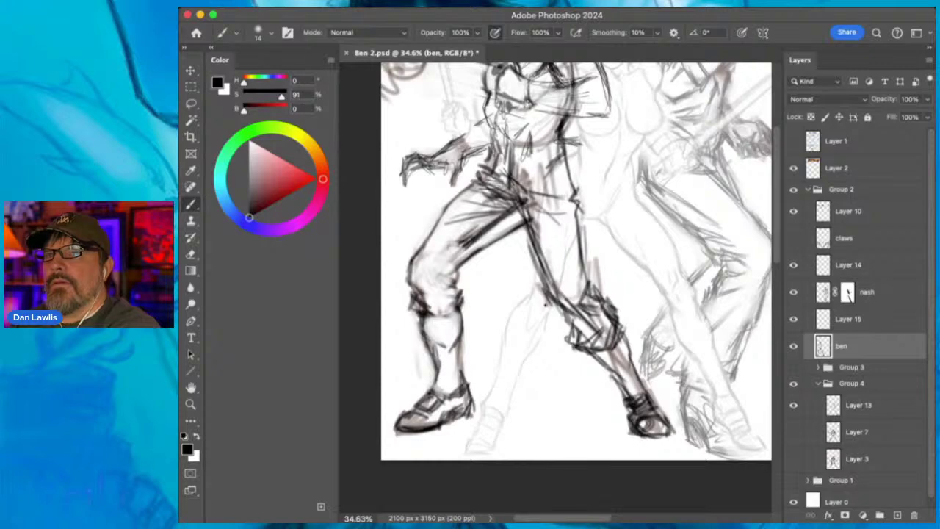
Lasso the rear lower leg from knee to shoe, shift it slightly inward toward the bent leg, and deselect it.
{"action": "left_click", "coordinate": [191, 103]}
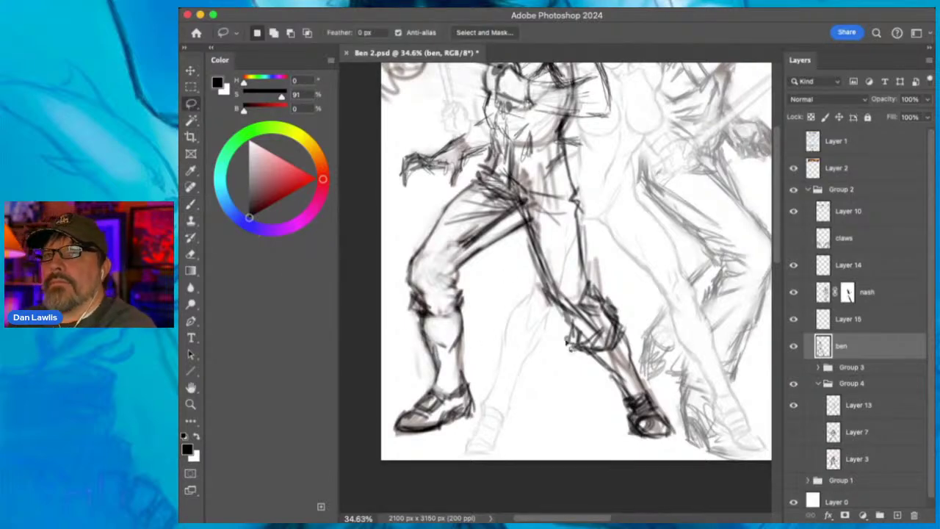
{"action": "mouse_move", "coordinate": [574, 314]}
{"action": "left_mouse_down"}
{"action": "mouse_move", "coordinate": [601, 306]}
{"action": "mouse_move", "coordinate": [637, 303]}
{"action": "mouse_move", "coordinate": [678, 430]}
{"action": "mouse_move", "coordinate": [650, 449]}
{"action": "mouse_move", "coordinate": [574, 389]}
{"action": "mouse_move", "coordinate": [557, 346]}
{"action": "mouse_move", "coordinate": [600, 336]}
{"action": "left_mouse_up"}
{"action": "key", "text": "v"}
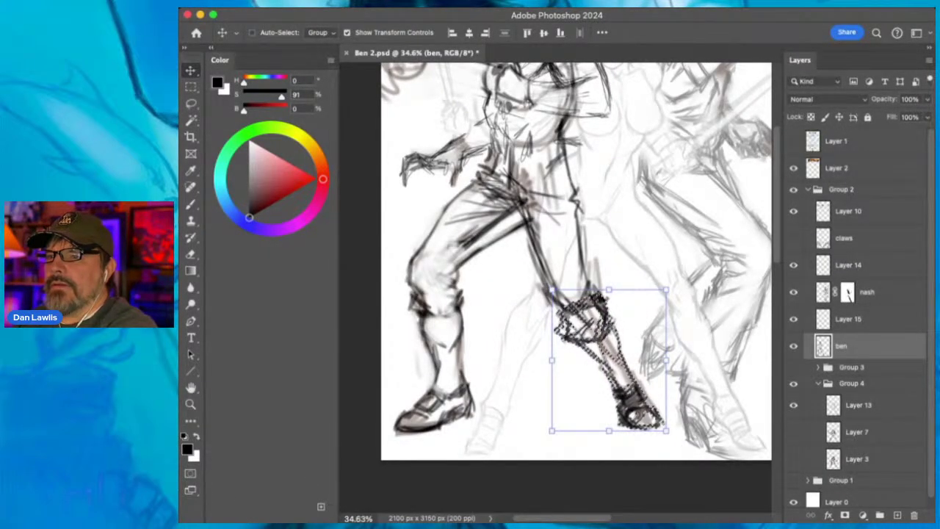
{"action": "key", "text": "super+Tab"}
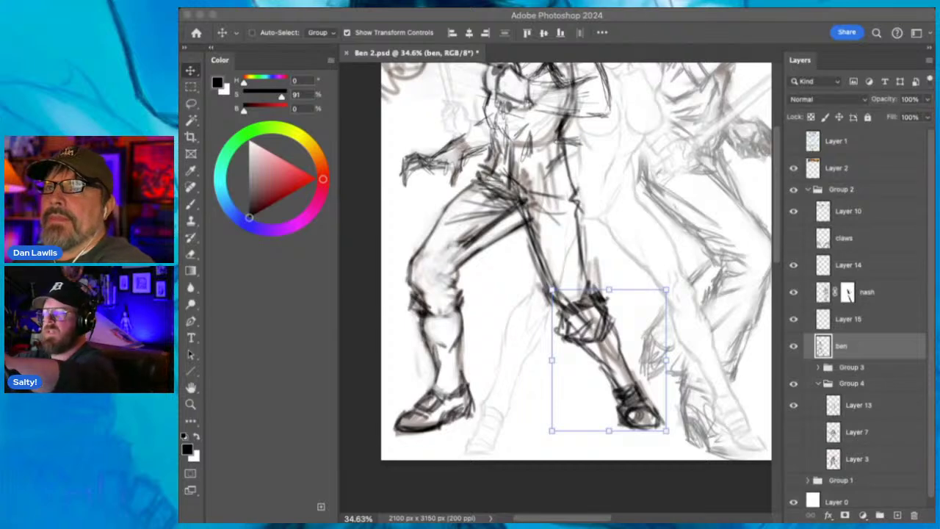
{"action": "left_click", "coordinate": [624, 20]}
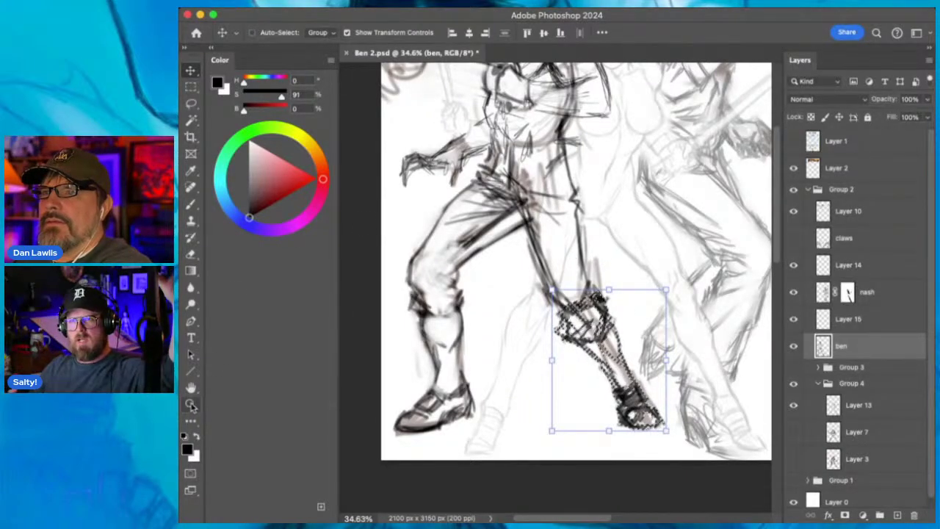
{"action": "key", "text": "z"}
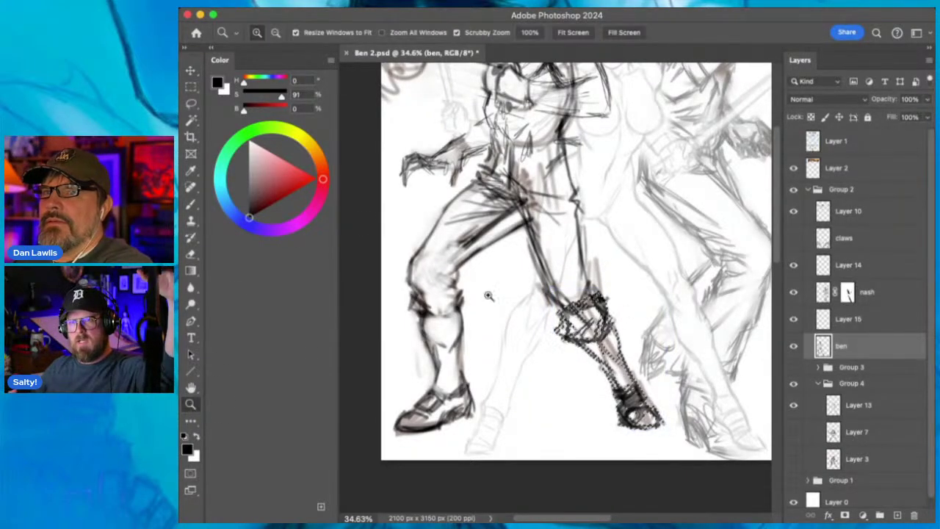
{"action": "left_click", "coordinate": [190, 254]}
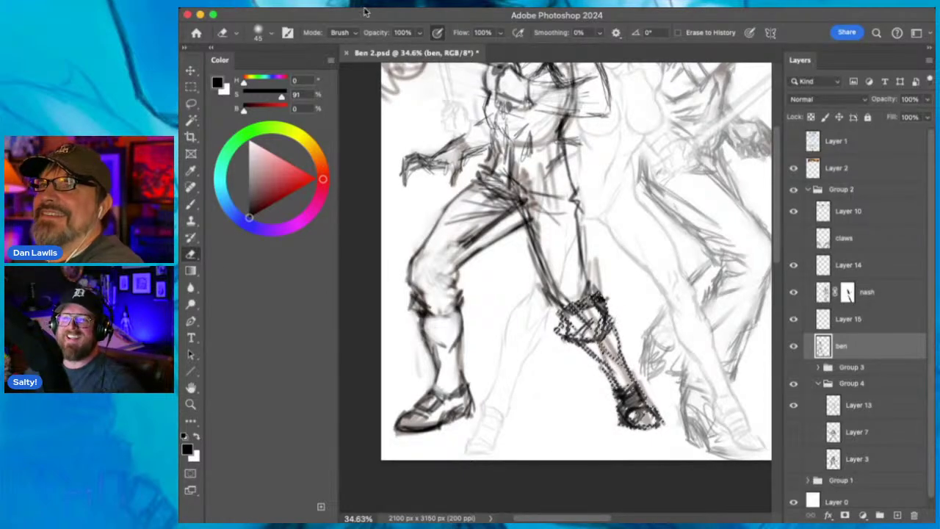
{"action": "key", "text": "super+d"}
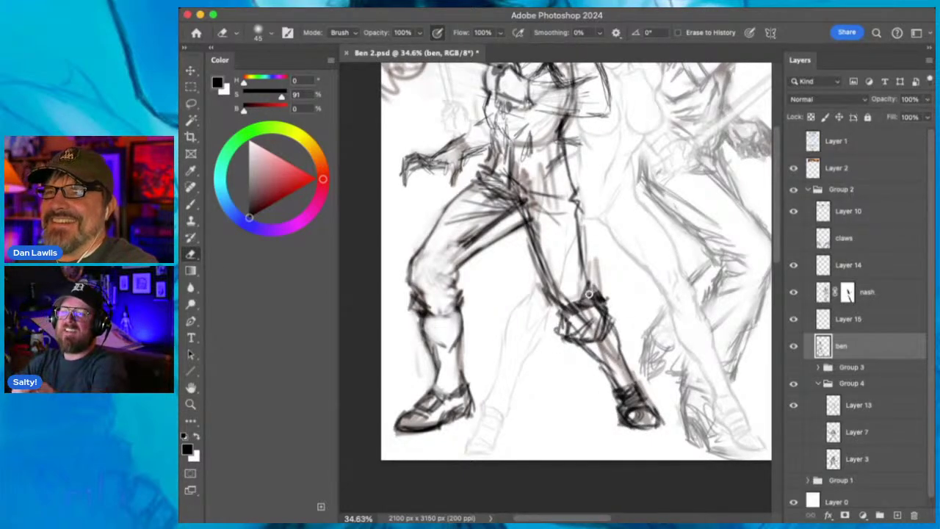
Erase the heavy knee and cuff strokes and the grey underdrawing around the rear knee and calf.
{"action": "mouse_move", "coordinate": [587, 308]}
{"action": "left_mouse_down"}
{"action": "mouse_move", "coordinate": [587, 285]}
{"action": "mouse_move", "coordinate": [591, 300]}
{"action": "mouse_move", "coordinate": [594, 293]}
{"action": "mouse_move", "coordinate": [562, 308]}
{"action": "mouse_move", "coordinate": [597, 301]}
{"action": "left_mouse_up"}
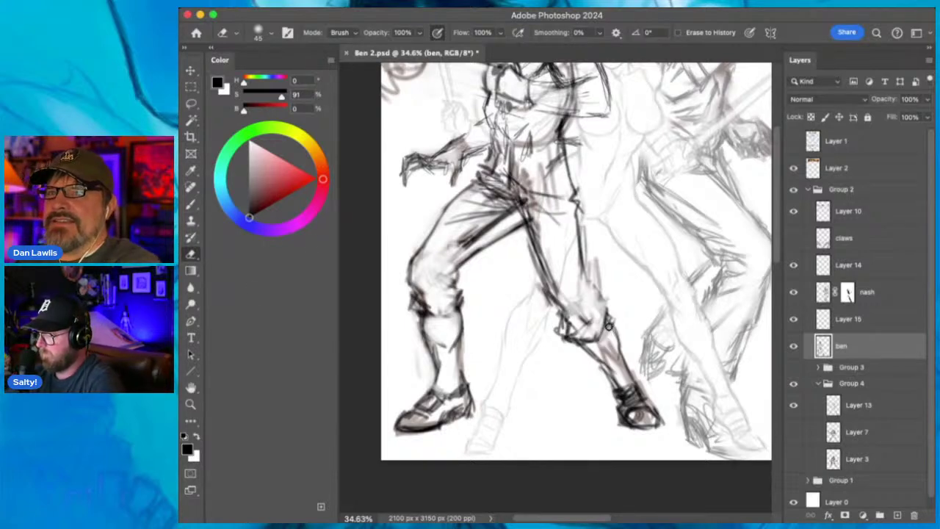
{"action": "mouse_move", "coordinate": [603, 339]}
{"action": "left_mouse_down"}
{"action": "mouse_move", "coordinate": [622, 382]}
{"action": "mouse_move", "coordinate": [606, 323]}
{"action": "mouse_move", "coordinate": [589, 338]}
{"action": "mouse_move", "coordinate": [561, 339]}
{"action": "mouse_move", "coordinate": [579, 343]}
{"action": "left_mouse_up"}
{"action": "left_click_drag", "start_coordinate": [595, 263], "coordinate": [599, 278]}
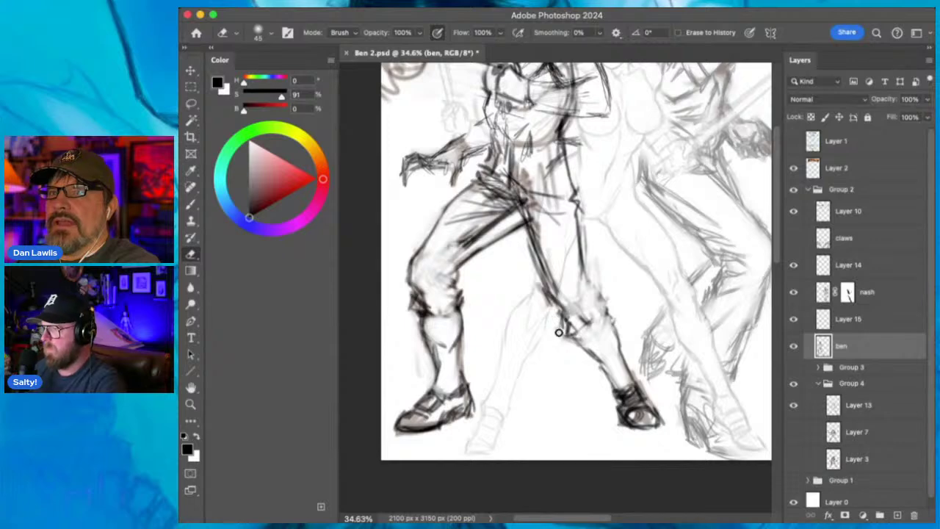
Redraw the rear leg's knee folds, the breeches cuff and the calf lines below it with the brush.
{"action": "left_click", "coordinate": [191, 204]}
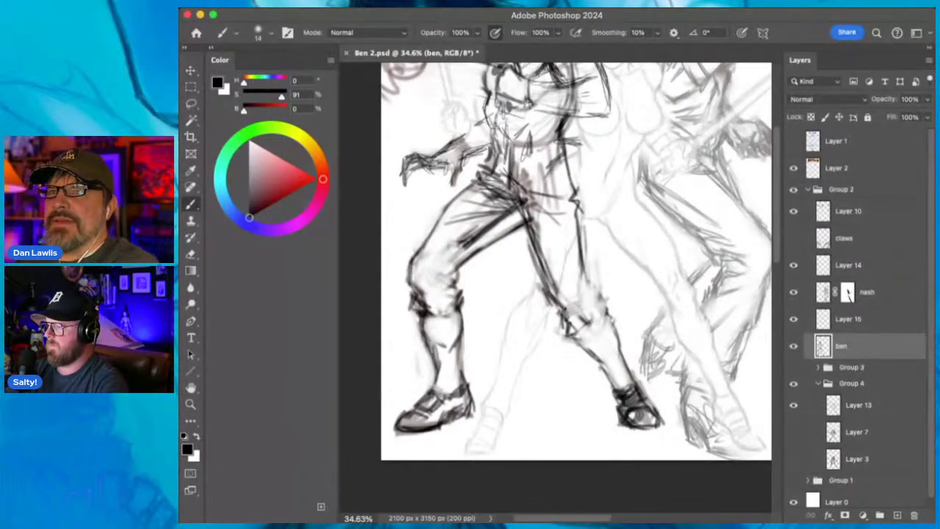
{"action": "left_click_drag", "start_coordinate": [561, 306], "coordinate": [579, 321]}
{"action": "mouse_move", "coordinate": [585, 277]}
{"action": "left_mouse_down"}
{"action": "mouse_move", "coordinate": [582, 295]}
{"action": "mouse_move", "coordinate": [572, 292]}
{"action": "mouse_move", "coordinate": [592, 304]}
{"action": "mouse_move", "coordinate": [577, 309]}
{"action": "left_mouse_up"}
{"action": "mouse_move", "coordinate": [605, 298]}
{"action": "left_mouse_down"}
{"action": "mouse_move", "coordinate": [602, 321]}
{"action": "mouse_move", "coordinate": [561, 331]}
{"action": "left_mouse_up"}
{"action": "left_click_drag", "start_coordinate": [585, 324], "coordinate": [564, 334]}
{"action": "mouse_move", "coordinate": [603, 319]}
{"action": "left_mouse_down"}
{"action": "mouse_move", "coordinate": [573, 335]}
{"action": "mouse_move", "coordinate": [589, 326]}
{"action": "mouse_move", "coordinate": [604, 333]}
{"action": "mouse_move", "coordinate": [575, 351]}
{"action": "mouse_move", "coordinate": [592, 368]}
{"action": "mouse_move", "coordinate": [589, 351]}
{"action": "mouse_move", "coordinate": [612, 357]}
{"action": "mouse_move", "coordinate": [613, 392]}
{"action": "left_mouse_up"}
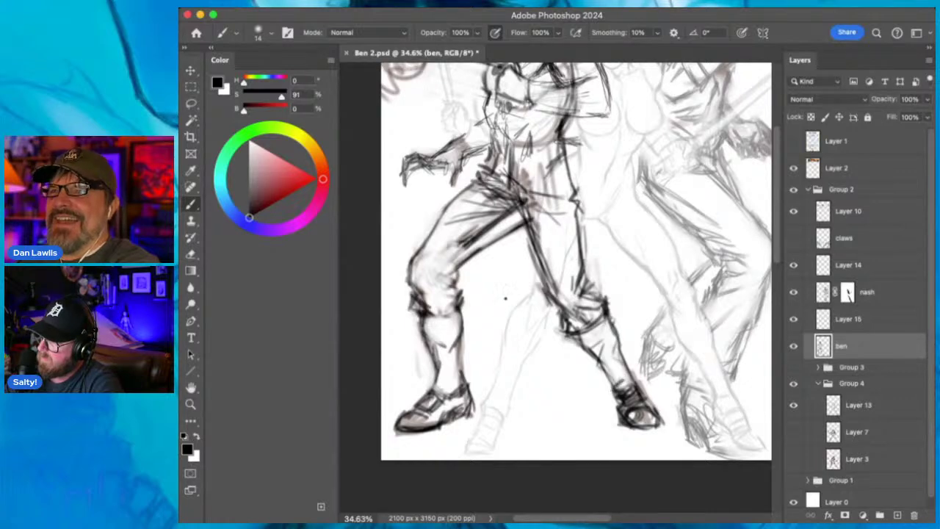
Rework the front leg's calf contours below the cuff, erasing stray outer marks and darkening the outlines.
{"action": "mouse_move", "coordinate": [417, 299]}
{"action": "left_mouse_down"}
{"action": "mouse_move", "coordinate": [411, 323]}
{"action": "mouse_move", "coordinate": [441, 346]}
{"action": "left_mouse_up"}
{"action": "mouse_move", "coordinate": [434, 376]}
{"action": "left_mouse_down"}
{"action": "mouse_move", "coordinate": [447, 394]}
{"action": "mouse_move", "coordinate": [431, 358]}
{"action": "left_mouse_up"}
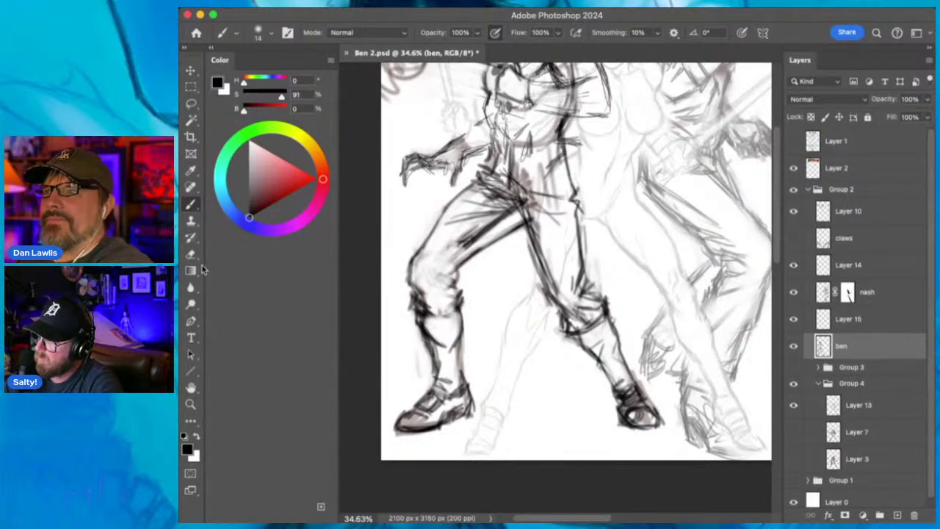
{"action": "left_click", "coordinate": [190, 253]}
{"action": "mouse_move", "coordinate": [429, 336]}
{"action": "left_mouse_down"}
{"action": "mouse_move", "coordinate": [427, 350]}
{"action": "mouse_move", "coordinate": [447, 349]}
{"action": "mouse_move", "coordinate": [451, 325]}
{"action": "mouse_move", "coordinate": [434, 324]}
{"action": "mouse_move", "coordinate": [421, 339]}
{"action": "left_mouse_up"}
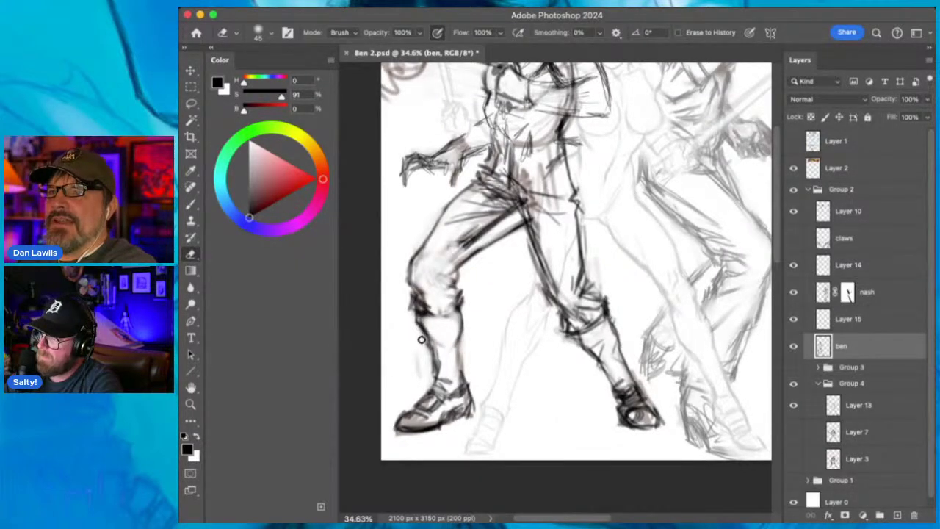
{"action": "left_click", "coordinate": [190, 204]}
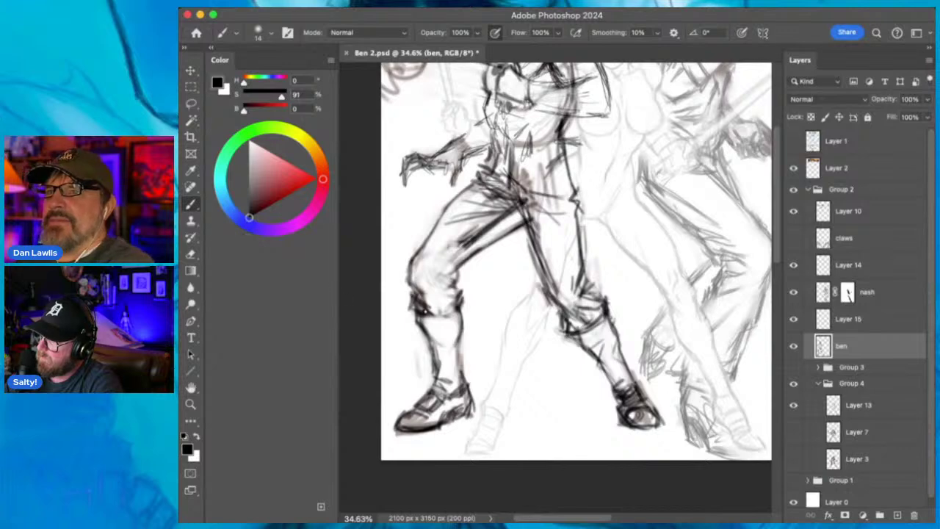
{"action": "mouse_move", "coordinate": [421, 317]}
{"action": "left_mouse_down"}
{"action": "mouse_move", "coordinate": [430, 336]}
{"action": "mouse_move", "coordinate": [457, 335]}
{"action": "mouse_move", "coordinate": [455, 355]}
{"action": "mouse_move", "coordinate": [434, 355]}
{"action": "left_mouse_up"}
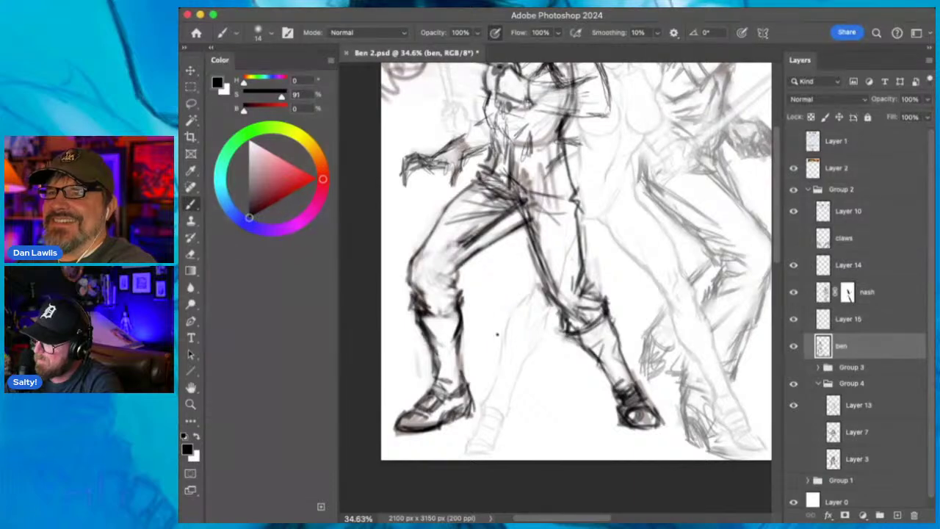
Darken the rear calf's contours and add a fold stroke at the outer side of the rear knee.
{"action": "left_click_drag", "start_coordinate": [579, 332], "coordinate": [586, 349]}
{"action": "left_click_drag", "start_coordinate": [607, 317], "coordinate": [621, 354]}
{"action": "mouse_move", "coordinate": [586, 278]}
{"action": "left_mouse_down"}
{"action": "mouse_move", "coordinate": [600, 294]}
{"action": "mouse_move", "coordinate": [576, 317]}
{"action": "left_mouse_up"}
Erase the grey underdrawing from the man's hips, rear thigh, waist and outstretched arm.
{"action": "left_click", "coordinate": [190, 254]}
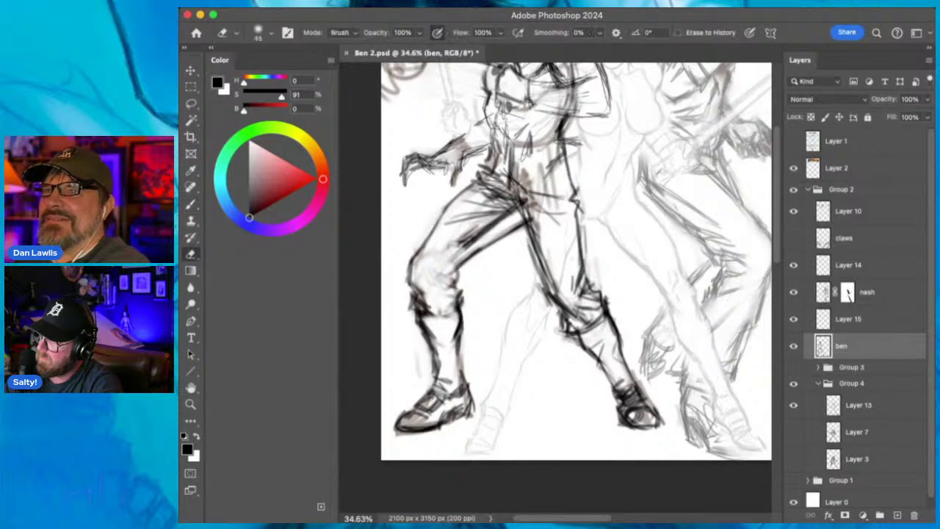
{"action": "mouse_move", "coordinate": [534, 217]}
{"action": "left_mouse_down"}
{"action": "mouse_move", "coordinate": [554, 283]}
{"action": "mouse_move", "coordinate": [521, 173]}
{"action": "mouse_move", "coordinate": [530, 174]}
{"action": "mouse_move", "coordinate": [542, 221]}
{"action": "mouse_move", "coordinate": [552, 168]}
{"action": "mouse_move", "coordinate": [524, 172]}
{"action": "mouse_move", "coordinate": [522, 182]}
{"action": "mouse_move", "coordinate": [494, 175]}
{"action": "mouse_move", "coordinate": [516, 192]}
{"action": "mouse_move", "coordinate": [484, 178]}
{"action": "mouse_move", "coordinate": [508, 191]}
{"action": "mouse_move", "coordinate": [470, 189]}
{"action": "mouse_move", "coordinate": [501, 196]}
{"action": "mouse_move", "coordinate": [472, 189]}
{"action": "mouse_move", "coordinate": [487, 198]}
{"action": "mouse_move", "coordinate": [505, 173]}
{"action": "mouse_move", "coordinate": [508, 137]}
{"action": "mouse_move", "coordinate": [513, 150]}
{"action": "mouse_move", "coordinate": [555, 112]}
{"action": "mouse_move", "coordinate": [554, 126]}
{"action": "mouse_move", "coordinate": [461, 152]}
{"action": "mouse_move", "coordinate": [460, 144]}
{"action": "mouse_move", "coordinate": [441, 160]}
{"action": "mouse_move", "coordinate": [464, 135]}
{"action": "left_mouse_up"}
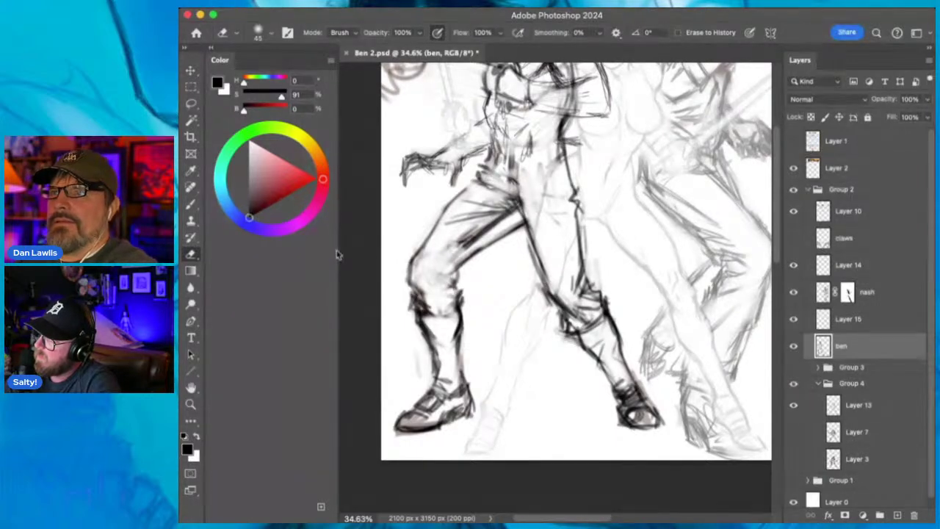
Add folds at the bent leg's knee and cuff, strengthen the thigh's underside, and add short strokes at the waist.
{"action": "key", "text": "b"}
{"action": "mouse_move", "coordinate": [435, 278]}
{"action": "left_mouse_down"}
{"action": "mouse_move", "coordinate": [445, 277]}
{"action": "mouse_move", "coordinate": [427, 283]}
{"action": "mouse_move", "coordinate": [441, 291]}
{"action": "mouse_move", "coordinate": [438, 312]}
{"action": "mouse_move", "coordinate": [422, 295]}
{"action": "mouse_move", "coordinate": [441, 314]}
{"action": "mouse_move", "coordinate": [455, 307]}
{"action": "left_mouse_up"}
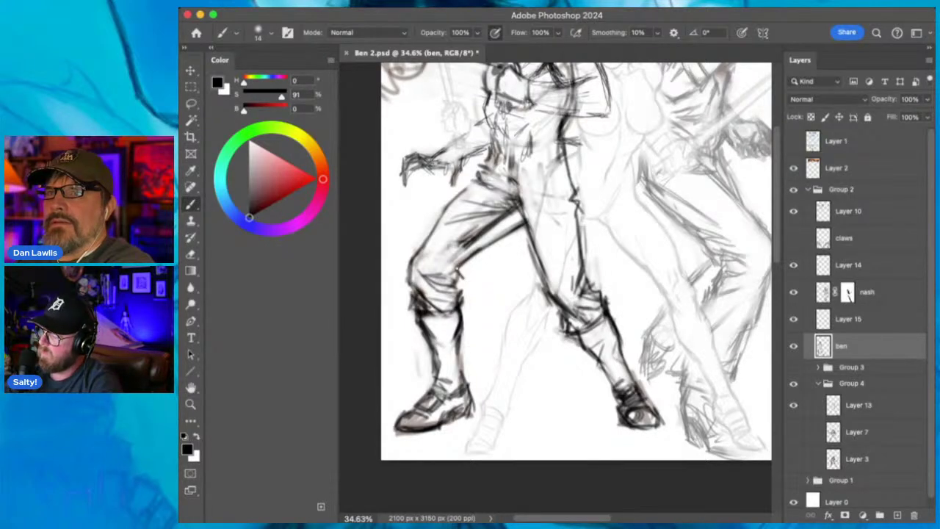
{"action": "left_click_drag", "start_coordinate": [491, 244], "coordinate": [518, 229]}
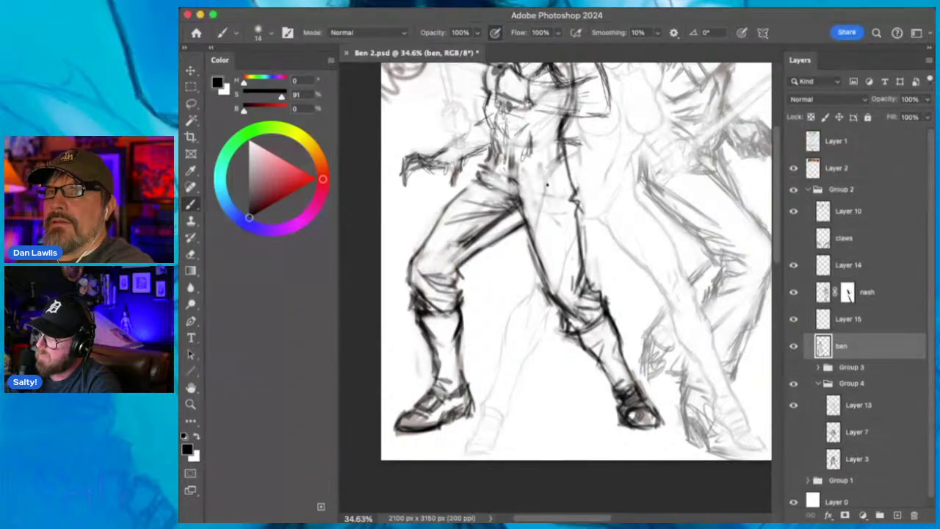
{"action": "left_click_drag", "start_coordinate": [524, 150], "coordinate": [523, 164]}
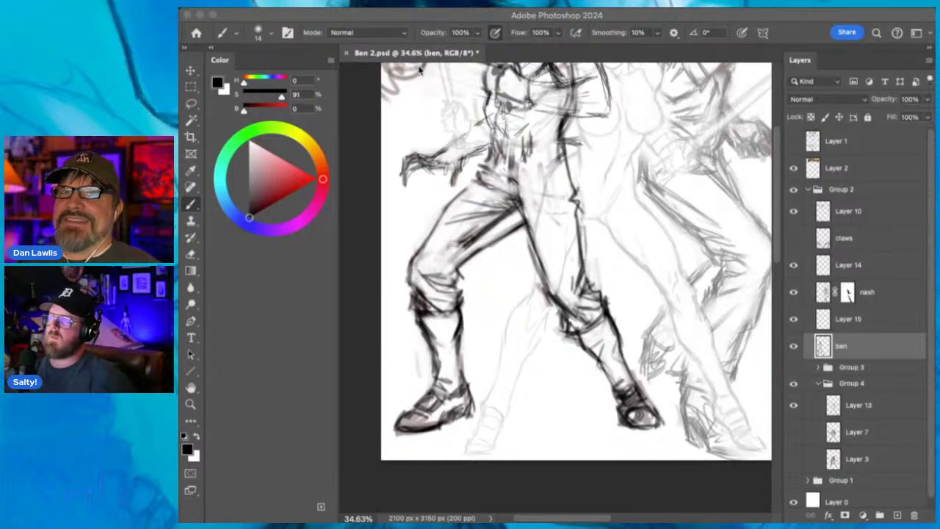
Darken the outlines of the outstretched arm and hand and of the bent arm's forearm.
{"action": "left_click", "coordinate": [399, 19]}
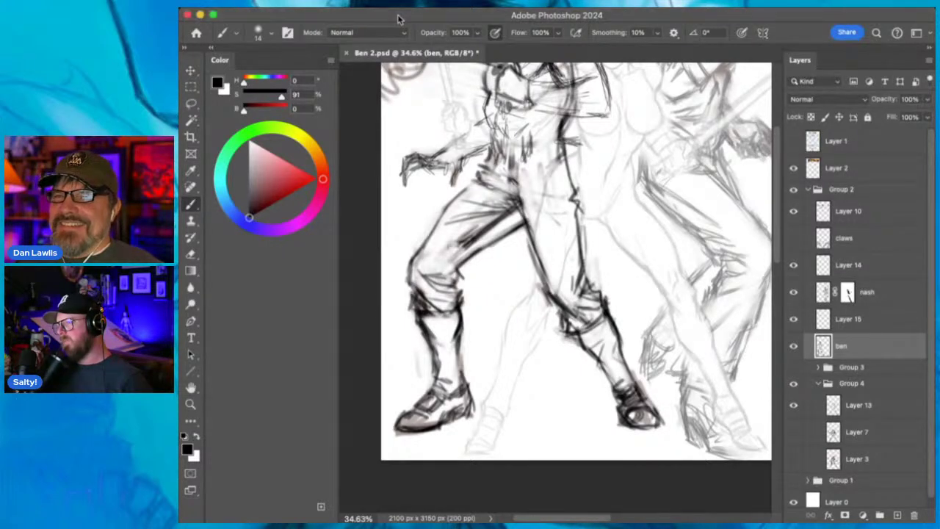
{"action": "scroll", "coordinate": [576, 286], "scroll_direction": "up", "scroll_amount": 5}
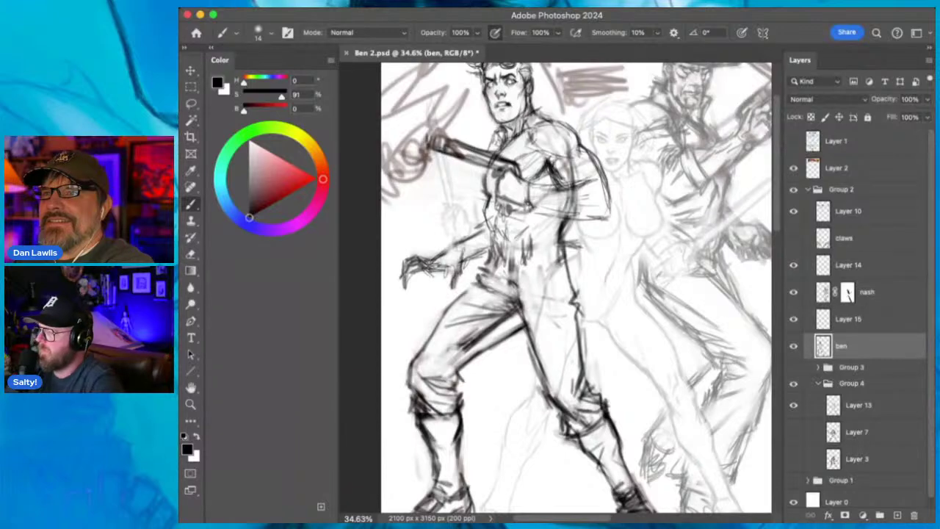
{"action": "mouse_move", "coordinate": [488, 251]}
{"action": "left_mouse_down"}
{"action": "mouse_move", "coordinate": [436, 257]}
{"action": "mouse_move", "coordinate": [448, 267]}
{"action": "left_mouse_up"}
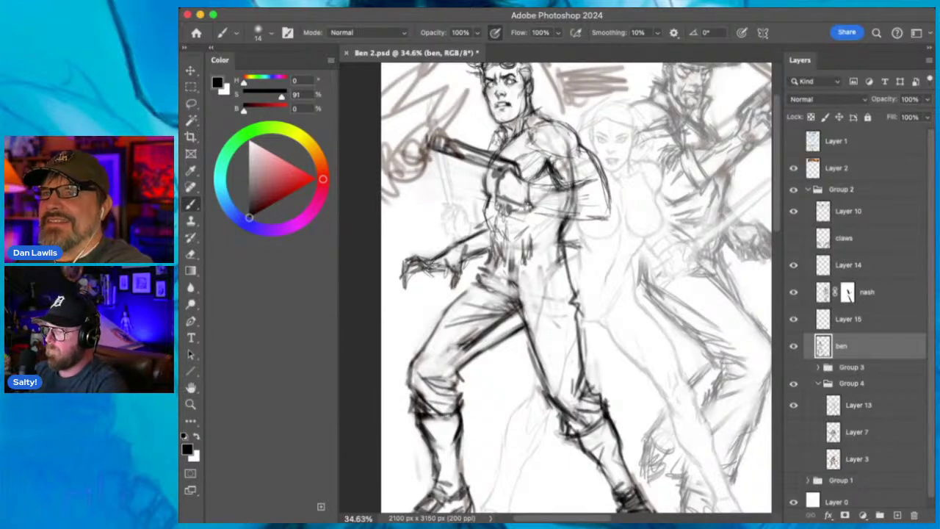
{"action": "mouse_move", "coordinate": [418, 255]}
{"action": "left_mouse_down"}
{"action": "mouse_move", "coordinate": [404, 277]}
{"action": "mouse_move", "coordinate": [426, 269]}
{"action": "left_mouse_up"}
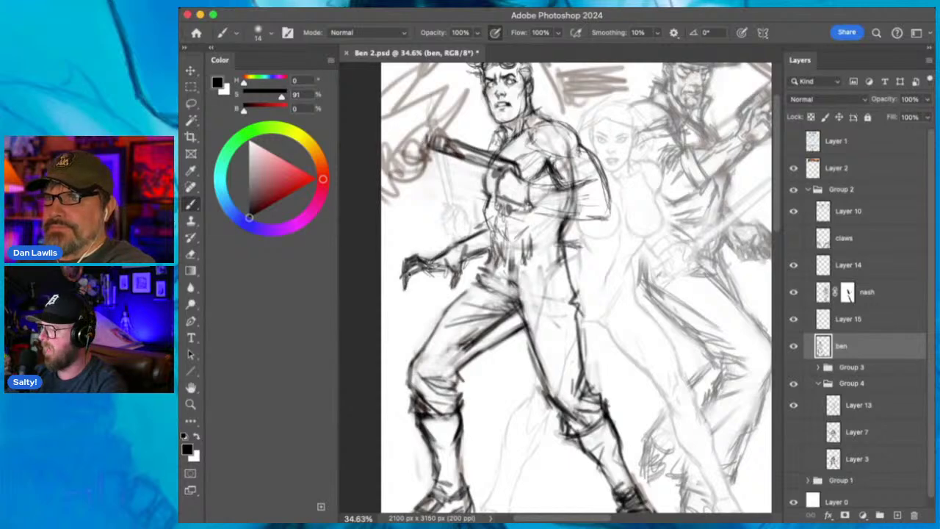
{"action": "mouse_move", "coordinate": [418, 266]}
{"action": "left_mouse_down"}
{"action": "mouse_move", "coordinate": [443, 270]}
{"action": "mouse_move", "coordinate": [475, 242]}
{"action": "mouse_move", "coordinate": [479, 251]}
{"action": "left_mouse_up"}
{"action": "mouse_move", "coordinate": [524, 190]}
{"action": "left_mouse_down"}
{"action": "mouse_move", "coordinate": [592, 179]}
{"action": "mouse_move", "coordinate": [590, 193]}
{"action": "mouse_move", "coordinate": [599, 179]}
{"action": "left_mouse_up"}
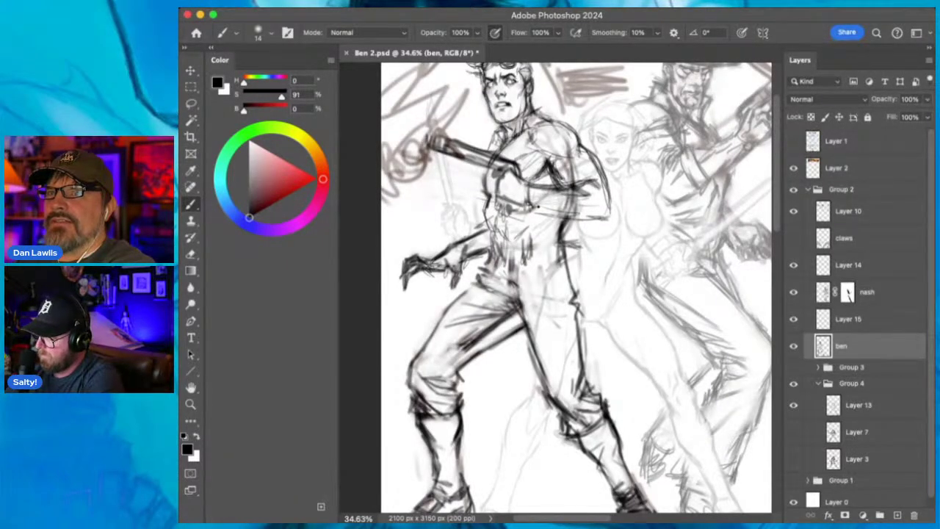
{"action": "left_click_drag", "start_coordinate": [528, 199], "coordinate": [564, 214]}
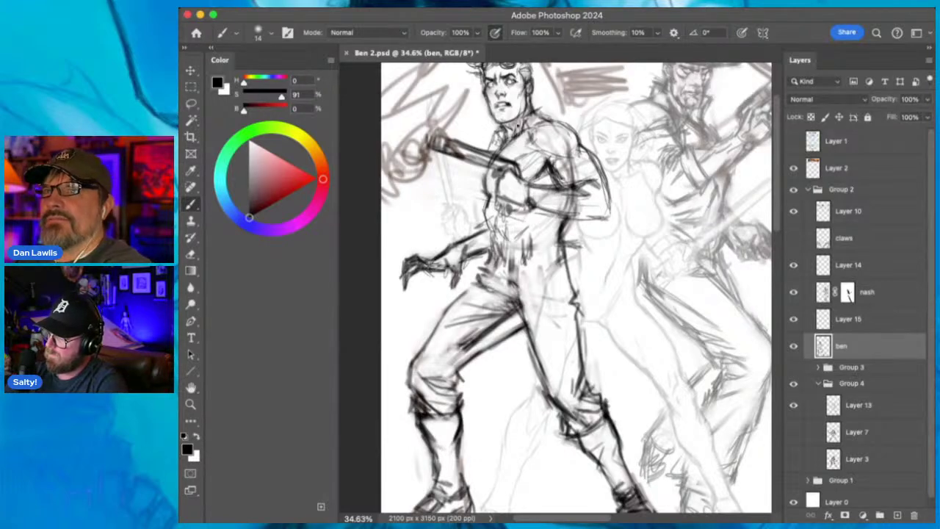
Clean up the neck area, then redraw the neckline and collar and darken the front edge of the chest.
{"action": "left_click", "coordinate": [190, 253]}
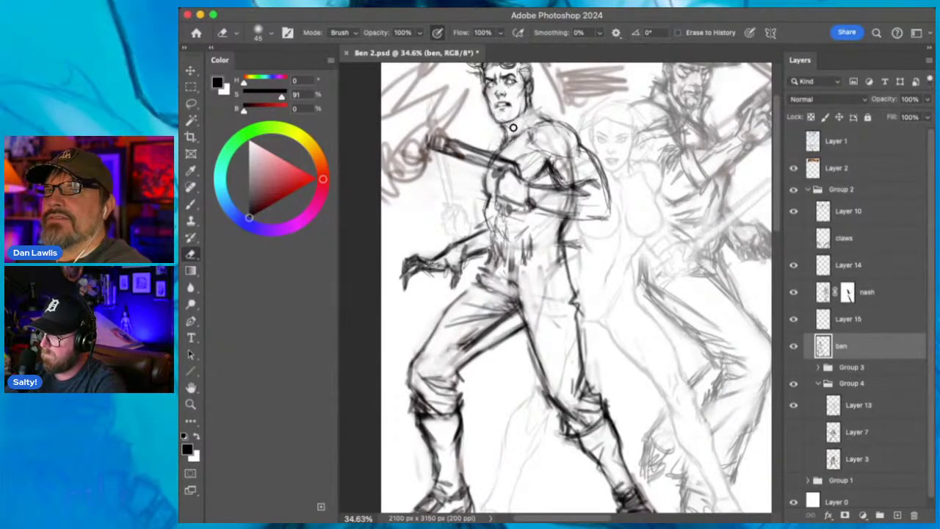
{"action": "left_click", "coordinate": [190, 206]}
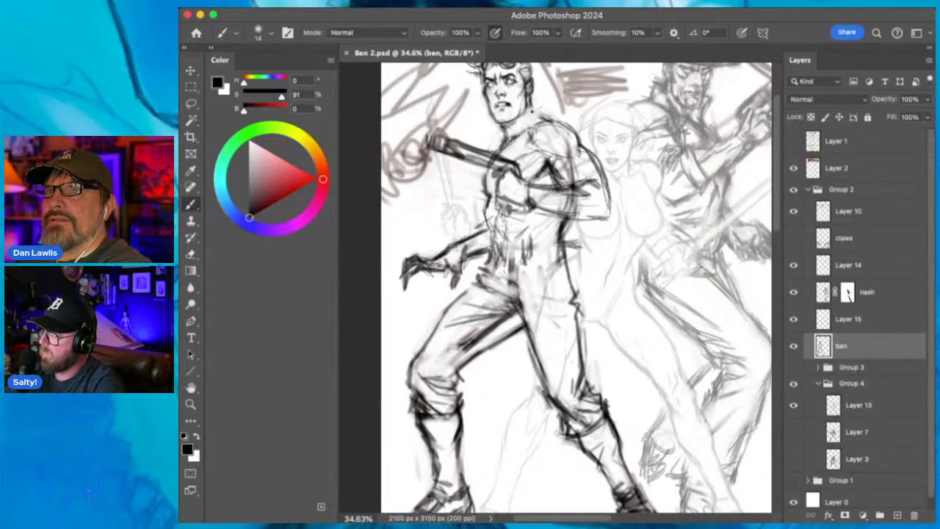
{"action": "left_click_drag", "start_coordinate": [532, 112], "coordinate": [535, 109]}
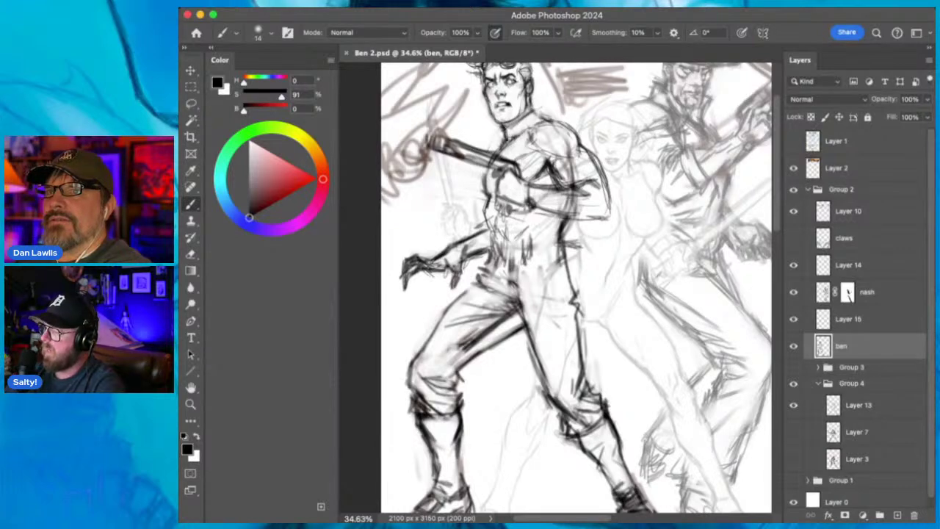
{"action": "left_click_drag", "start_coordinate": [506, 139], "coordinate": [541, 114]}
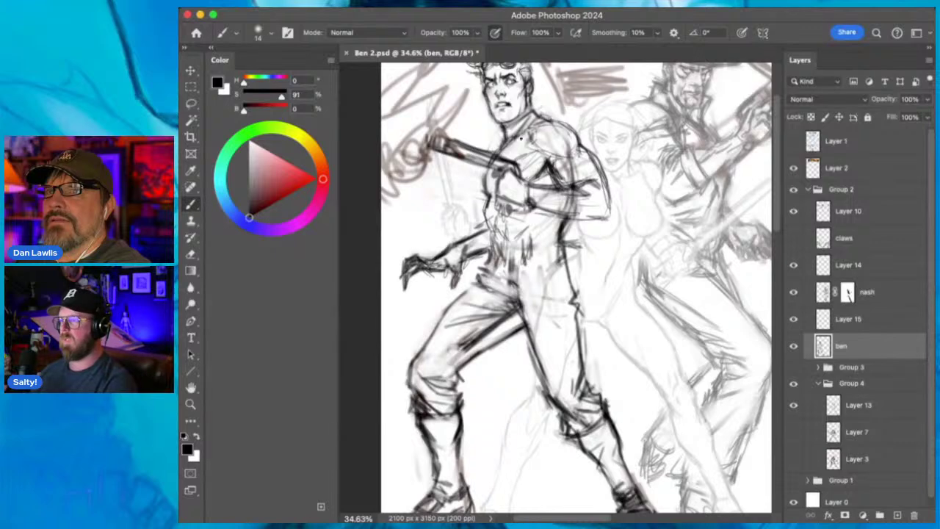
{"action": "mouse_move", "coordinate": [505, 151]}
{"action": "left_mouse_down"}
{"action": "mouse_move", "coordinate": [557, 113]}
{"action": "mouse_move", "coordinate": [505, 157]}
{"action": "mouse_move", "coordinate": [491, 152]}
{"action": "mouse_move", "coordinate": [477, 198]}
{"action": "left_mouse_up"}
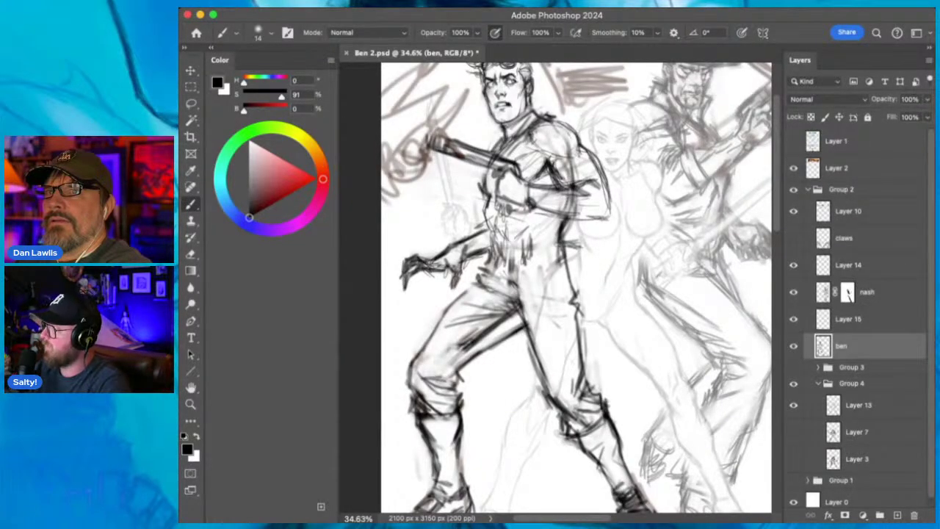
Draw the rounded shoulder contour and the sleeve band across the bent arm's upper arm.
{"action": "left_click_drag", "start_coordinate": [552, 115], "coordinate": [564, 116]}
{"action": "mouse_move", "coordinate": [539, 151]}
{"action": "left_mouse_down"}
{"action": "mouse_move", "coordinate": [566, 123]}
{"action": "mouse_move", "coordinate": [570, 144]}
{"action": "mouse_move", "coordinate": [551, 159]}
{"action": "mouse_move", "coordinate": [586, 143]}
{"action": "left_mouse_up"}
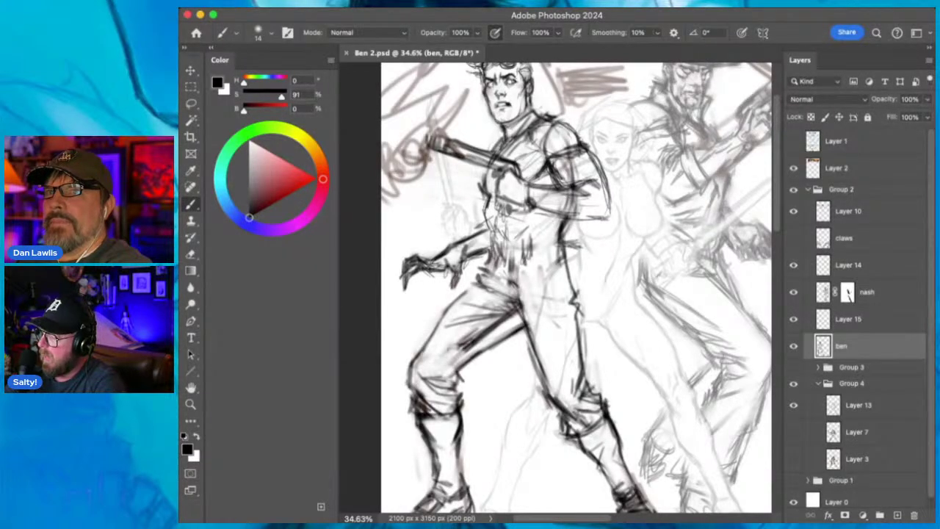
{"action": "left_click_drag", "start_coordinate": [560, 142], "coordinate": [546, 152]}
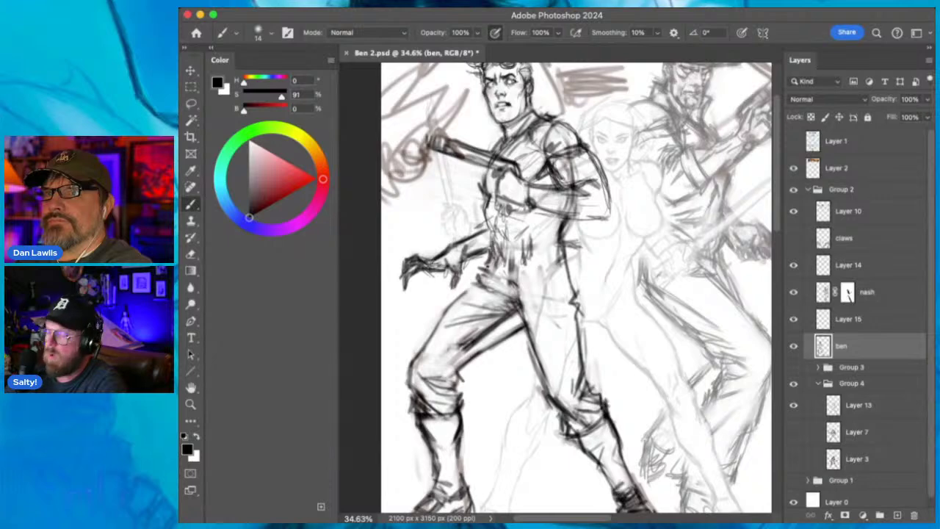
Sketch the belt and buckle across the man's waist, with folds at the front of the hips and a line under the chest.
{"action": "left_click_drag", "start_coordinate": [486, 251], "coordinate": [503, 283]}
{"action": "left_click_drag", "start_coordinate": [505, 269], "coordinate": [514, 287]}
{"action": "left_click_drag", "start_coordinate": [505, 270], "coordinate": [511, 284]}
{"action": "left_click_drag", "start_coordinate": [557, 257], "coordinate": [518, 279]}
{"action": "mouse_move", "coordinate": [556, 239]}
{"action": "left_mouse_down"}
{"action": "mouse_move", "coordinate": [530, 258]}
{"action": "mouse_move", "coordinate": [506, 234]}
{"action": "mouse_move", "coordinate": [514, 248]}
{"action": "mouse_move", "coordinate": [525, 234]}
{"action": "mouse_move", "coordinate": [530, 246]}
{"action": "mouse_move", "coordinate": [511, 257]}
{"action": "left_mouse_up"}
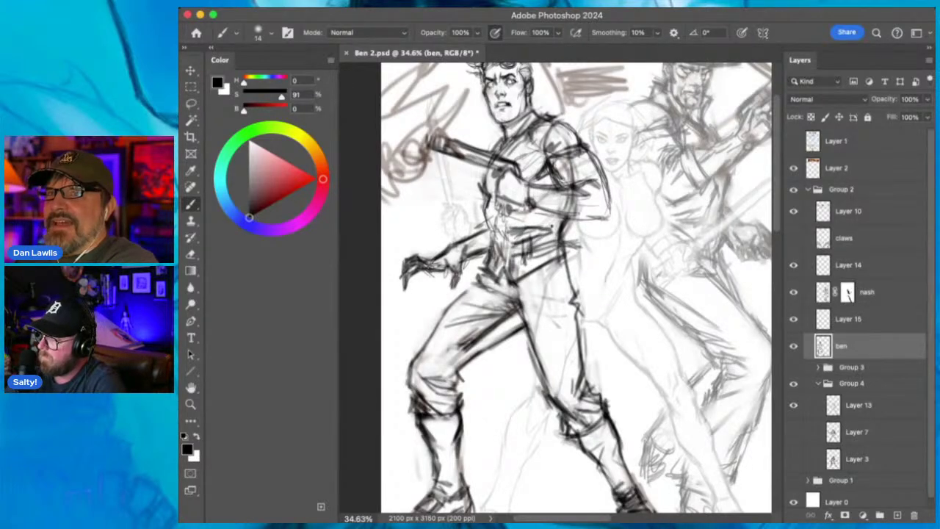
{"action": "left_click_drag", "start_coordinate": [559, 221], "coordinate": [495, 230]}
Darken the jacket's front edge from the collar down to the belt and add short strokes along the chest contour.
{"action": "mouse_move", "coordinate": [495, 195]}
{"action": "left_mouse_down"}
{"action": "mouse_move", "coordinate": [495, 269]}
{"action": "mouse_move", "coordinate": [499, 255]}
{"action": "left_mouse_up"}
{"action": "left_click_drag", "start_coordinate": [507, 244], "coordinate": [499, 268]}
{"action": "left_click_drag", "start_coordinate": [499, 231], "coordinate": [494, 244]}
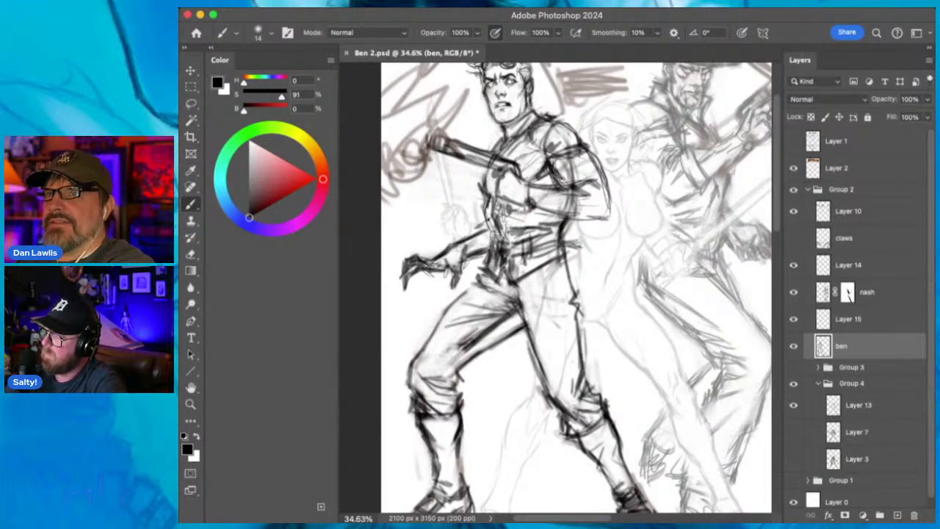
{"action": "left_click_drag", "start_coordinate": [490, 210], "coordinate": [481, 233]}
{"action": "left_click_drag", "start_coordinate": [485, 167], "coordinate": [478, 182]}
{"action": "left_click_drag", "start_coordinate": [504, 142], "coordinate": [495, 151]}
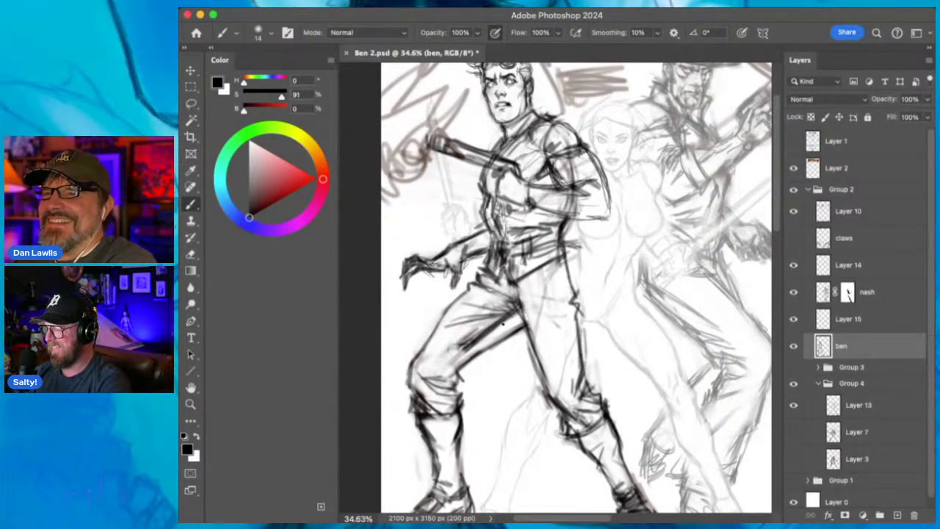
Strengthen the shadow along the underside of the bent leg's thigh and add short fold strokes at the opposite hip.
{"action": "left_click_drag", "start_coordinate": [518, 317], "coordinate": [500, 327]}
{"action": "left_click_drag", "start_coordinate": [518, 316], "coordinate": [448, 373]}
{"action": "left_click_drag", "start_coordinate": [462, 357], "coordinate": [436, 380]}
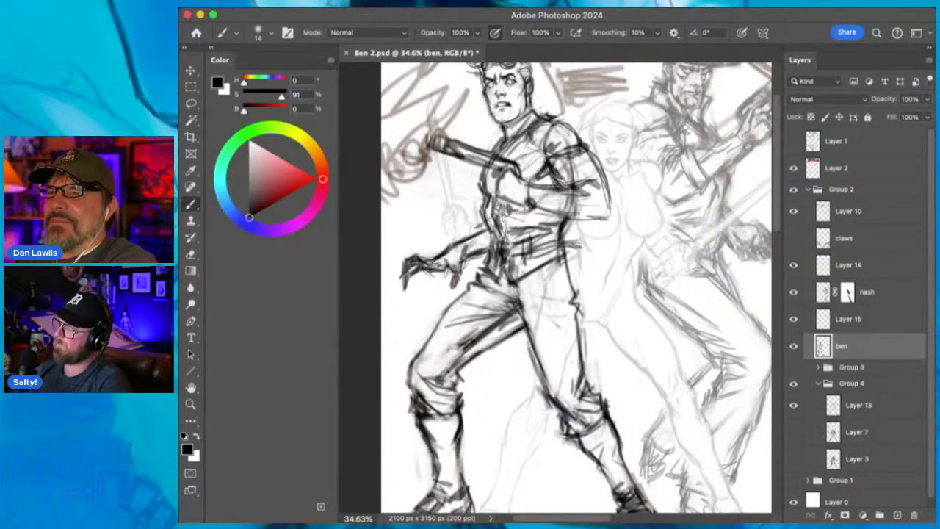
{"action": "left_click_drag", "start_coordinate": [471, 339], "coordinate": [449, 372]}
{"action": "left_click_drag", "start_coordinate": [496, 326], "coordinate": [444, 358]}
{"action": "left_click_drag", "start_coordinate": [473, 336], "coordinate": [439, 366]}
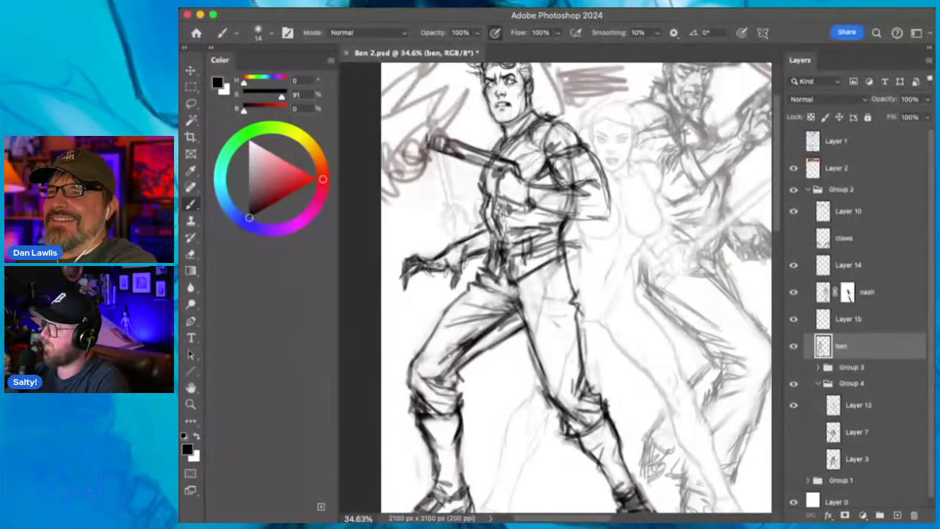
{"action": "left_click_drag", "start_coordinate": [518, 286], "coordinate": [551, 299]}
{"action": "mouse_move", "coordinate": [527, 300]}
{"action": "left_mouse_down"}
{"action": "mouse_move", "coordinate": [555, 301]}
{"action": "mouse_move", "coordinate": [546, 272]}
{"action": "left_mouse_up"}
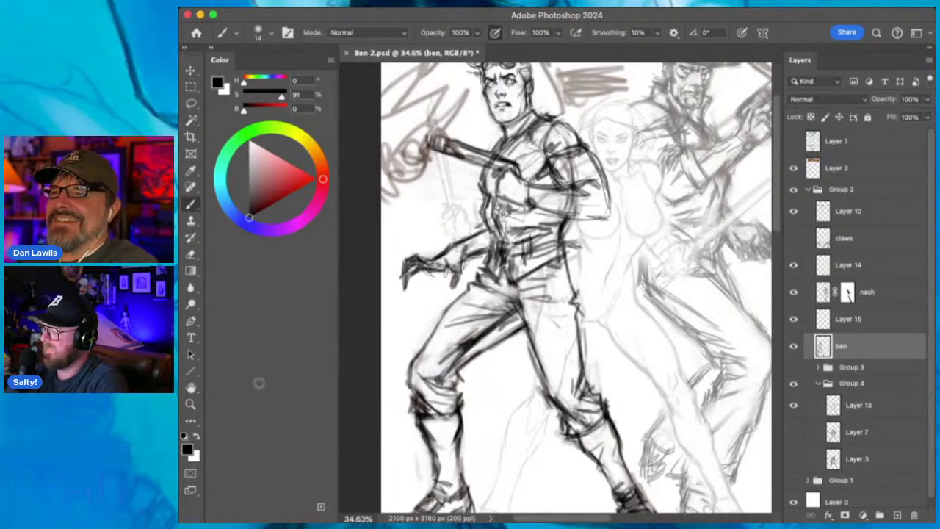
Darken the straight leg's inner contour and knee cuff, and erase stray lines on both lower legs.
{"action": "key", "text": "z"}
{"action": "scroll", "coordinate": [596, 295], "scroll_direction": "down", "scroll_amount": 2}
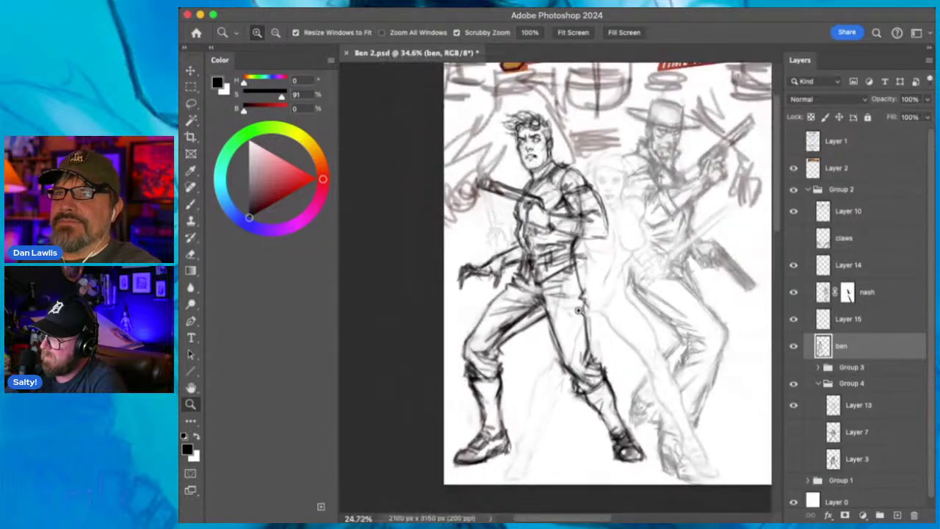
{"action": "left_click_drag", "start_coordinate": [601, 389], "coordinate": [637, 323]}
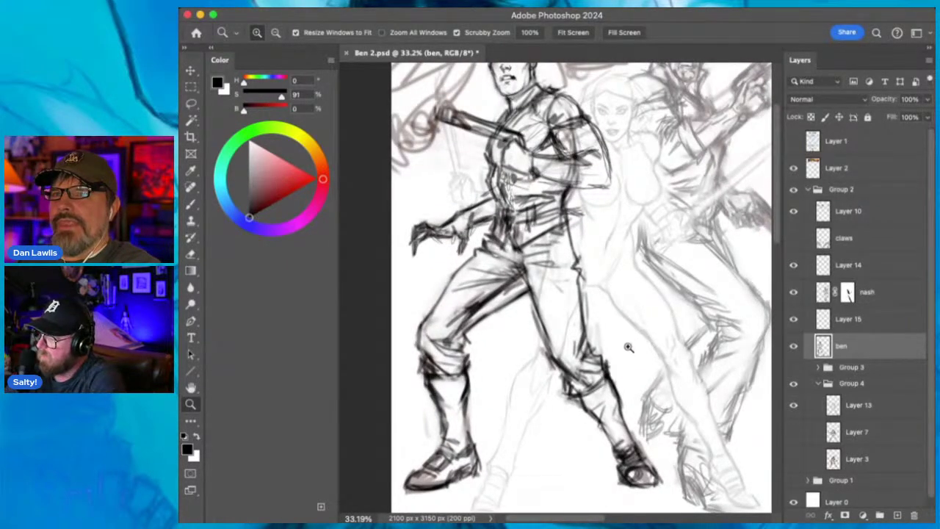
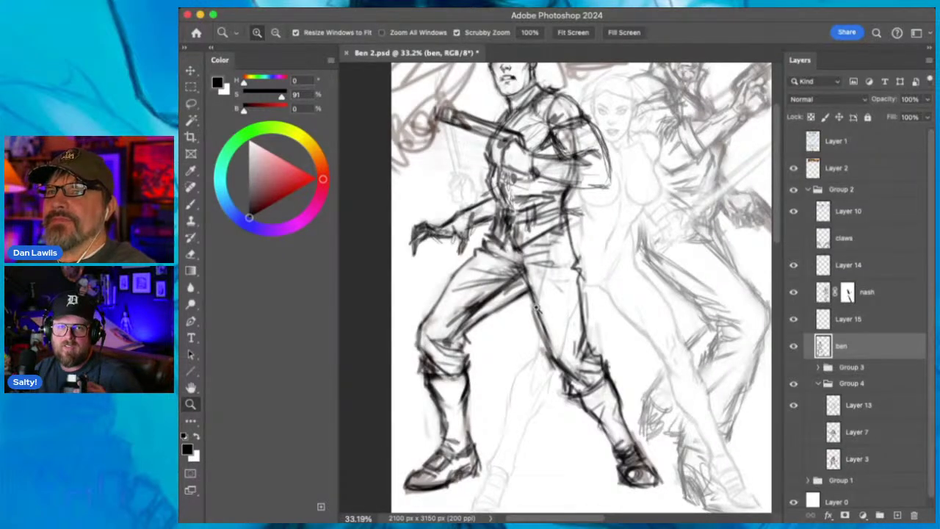
{"action": "left_click", "coordinate": [191, 204]}
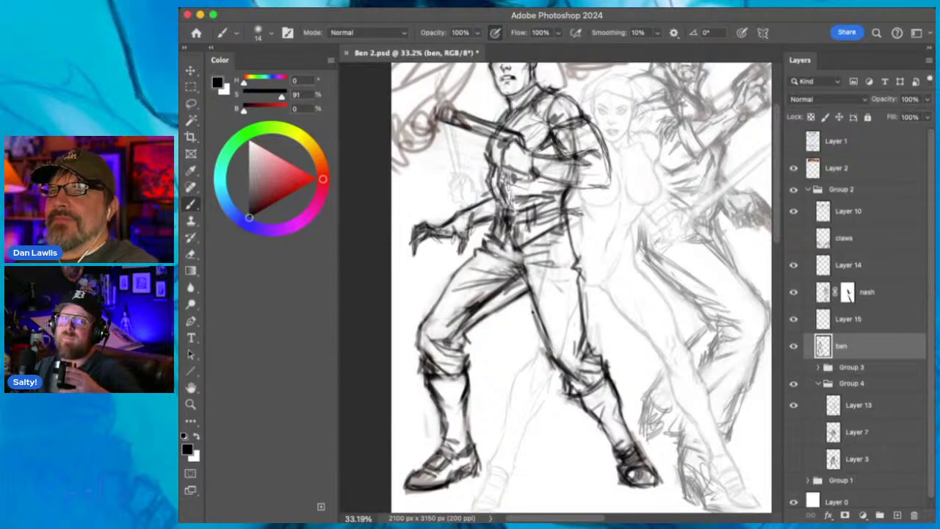
{"action": "mouse_move", "coordinate": [533, 301]}
{"action": "left_mouse_down"}
{"action": "mouse_move", "coordinate": [546, 345]}
{"action": "mouse_move", "coordinate": [544, 336]}
{"action": "mouse_move", "coordinate": [585, 346]}
{"action": "mouse_move", "coordinate": [562, 383]}
{"action": "left_mouse_up"}
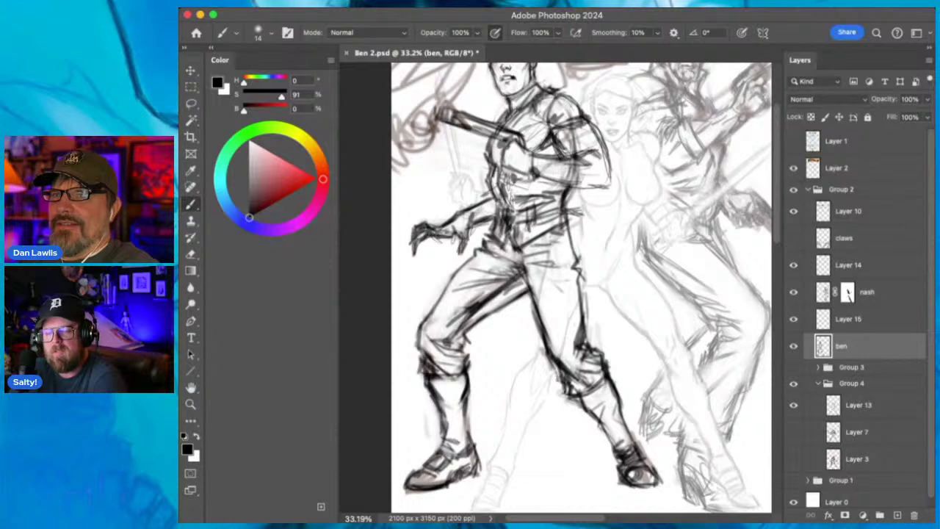
{"action": "left_click_drag", "start_coordinate": [556, 389], "coordinate": [586, 395]}
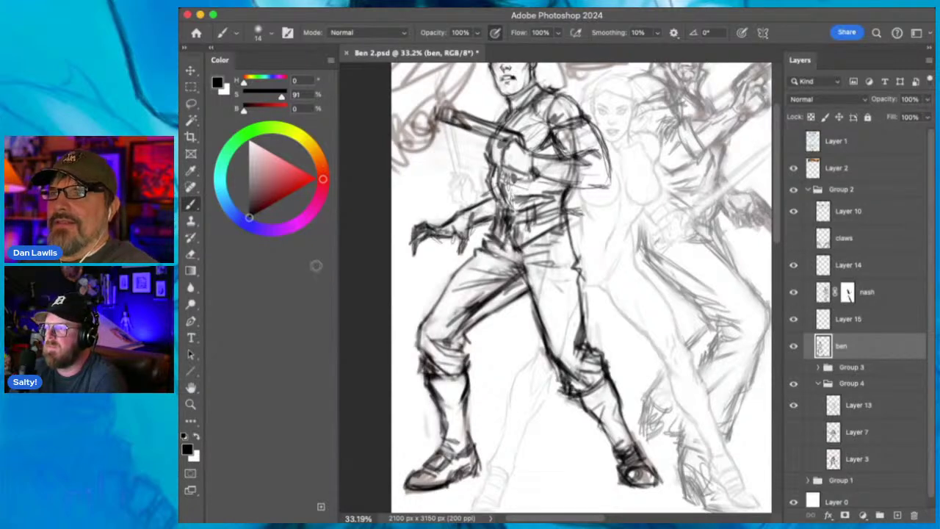
{"action": "left_click", "coordinate": [191, 254]}
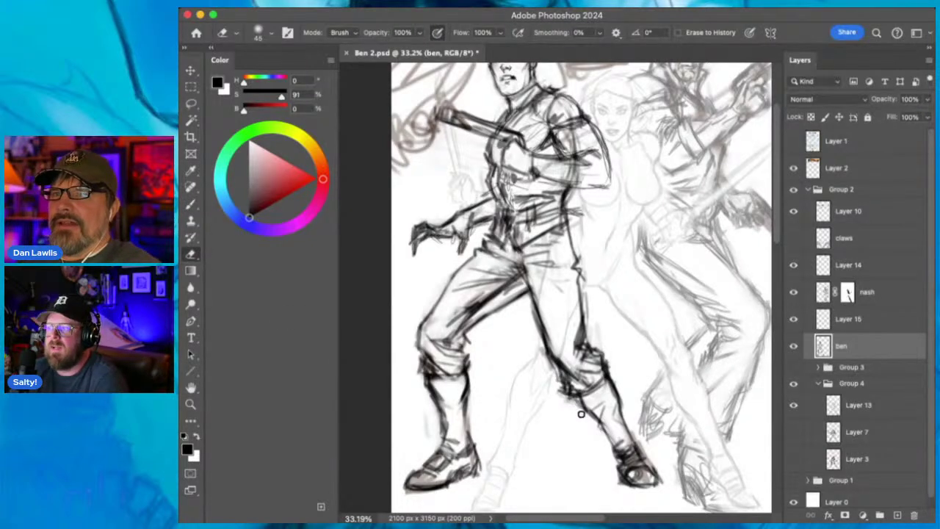
{"action": "mouse_move", "coordinate": [577, 404]}
{"action": "left_mouse_down"}
{"action": "mouse_move", "coordinate": [591, 423]}
{"action": "mouse_move", "coordinate": [610, 393]}
{"action": "left_mouse_up"}
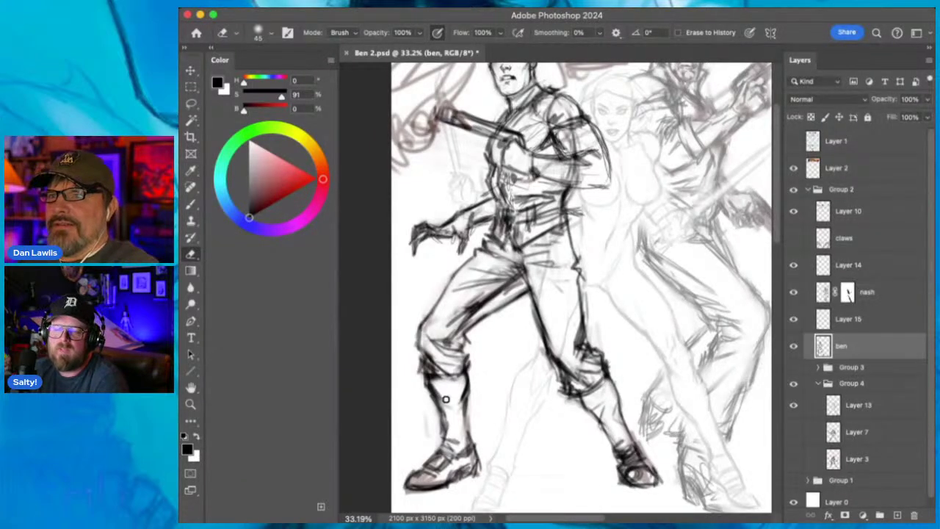
{"action": "mouse_move", "coordinate": [445, 399]}
{"action": "left_mouse_down"}
{"action": "mouse_move", "coordinate": [429, 389]}
{"action": "mouse_move", "coordinate": [438, 395]}
{"action": "left_mouse_up"}
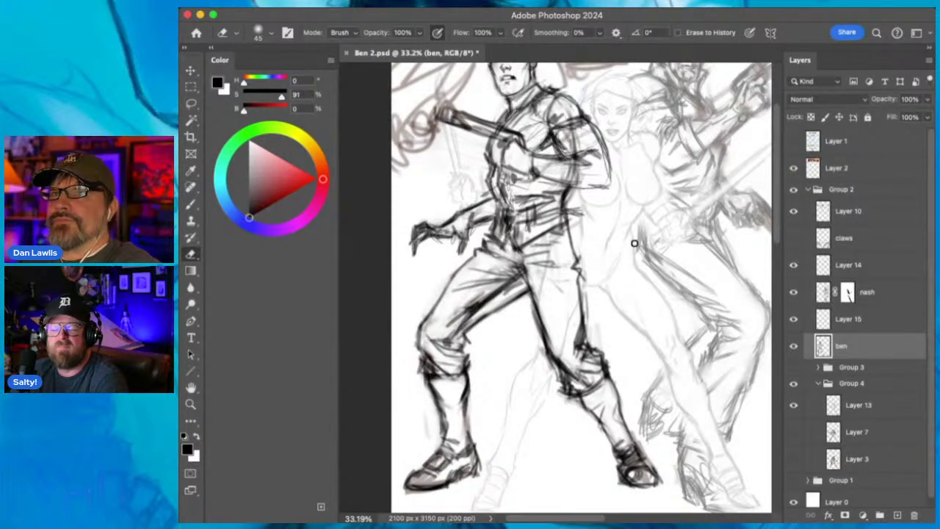
Select the man's head, scale it down to 95.57%, apply the transform and deselect.
{"action": "left_click_drag", "start_coordinate": [636, 243], "coordinate": [646, 330]}
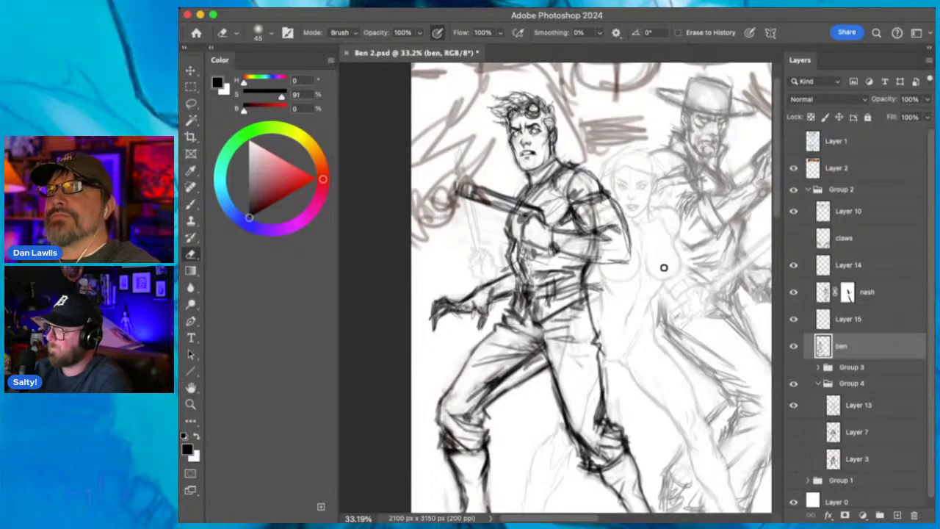
{"action": "left_click", "coordinate": [190, 103]}
{"action": "mouse_move", "coordinate": [523, 76]}
{"action": "left_mouse_down"}
{"action": "mouse_move", "coordinate": [484, 100]}
{"action": "mouse_move", "coordinate": [489, 136]}
{"action": "mouse_move", "coordinate": [518, 176]}
{"action": "mouse_move", "coordinate": [569, 144]}
{"action": "mouse_move", "coordinate": [564, 94]}
{"action": "mouse_move", "coordinate": [539, 75]}
{"action": "mouse_move", "coordinate": [487, 78]}
{"action": "left_mouse_up"}
{"action": "key", "text": "v"}
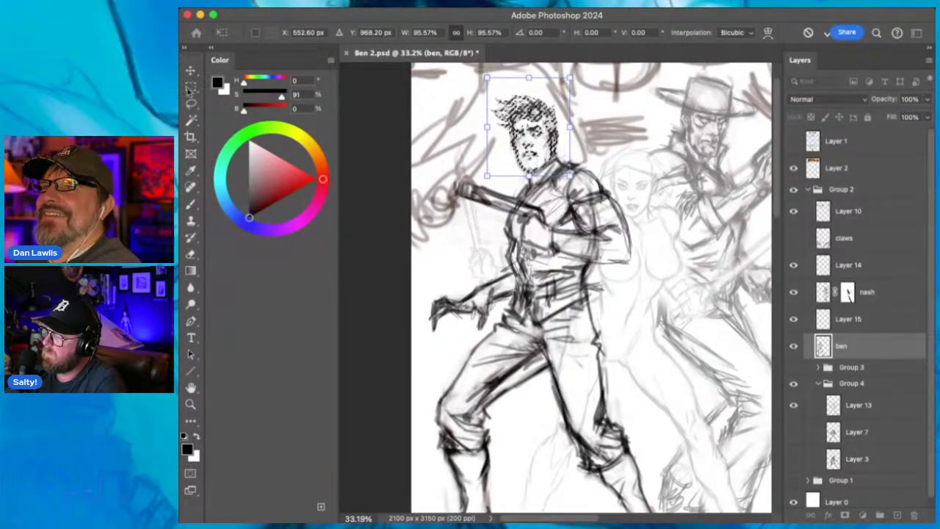
{"action": "key", "text": "Return"}
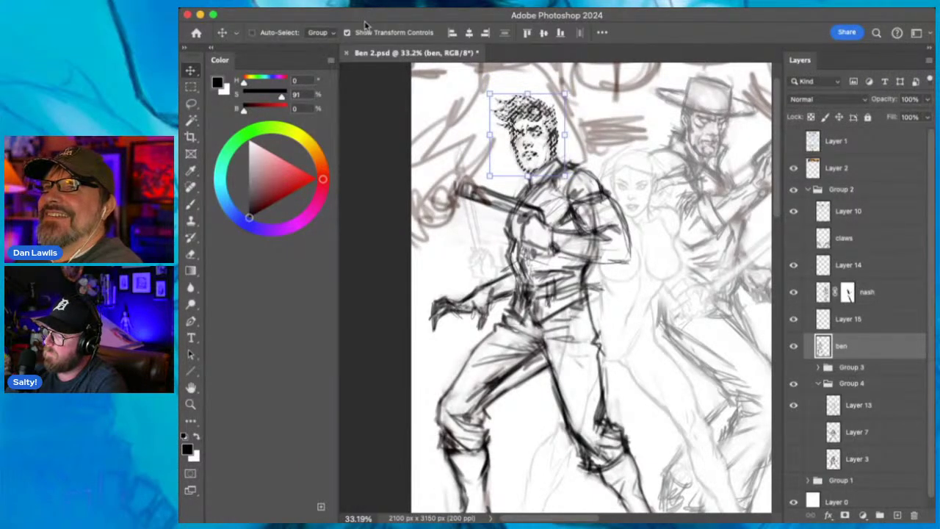
{"action": "key", "text": "super+d"}
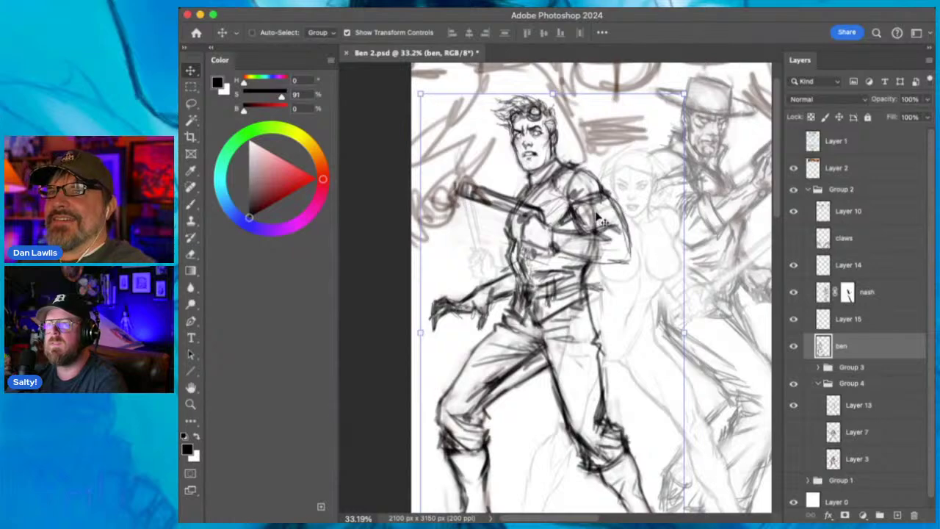
Erase rough lines around the man's face contour, neck, chin, mouth and brows to sharpen his features.
{"action": "key", "text": "z"}
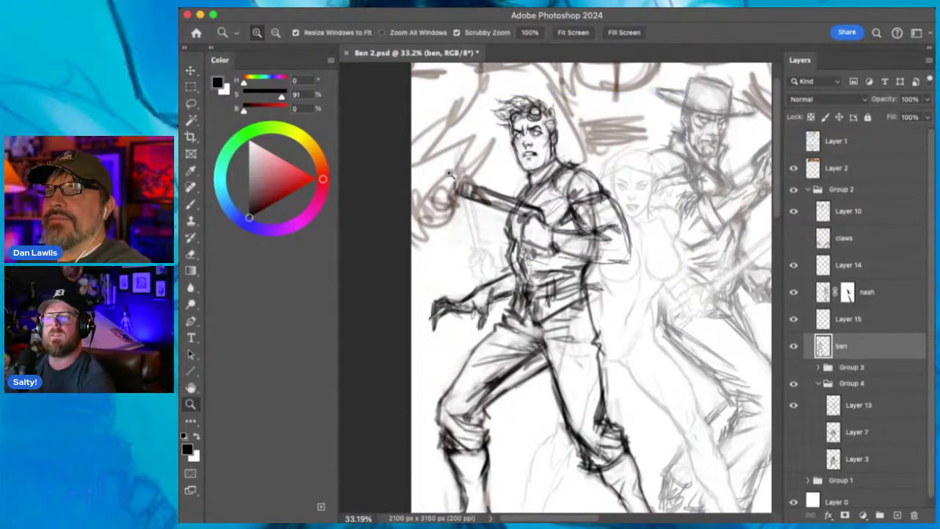
{"action": "left_click_drag", "start_coordinate": [448, 174], "coordinate": [552, 113]}
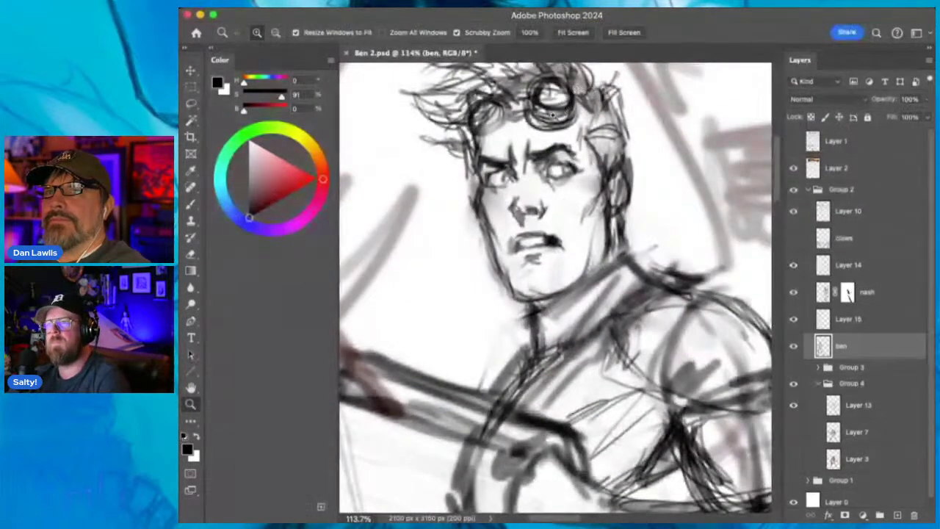
{"action": "left_click", "coordinate": [190, 205]}
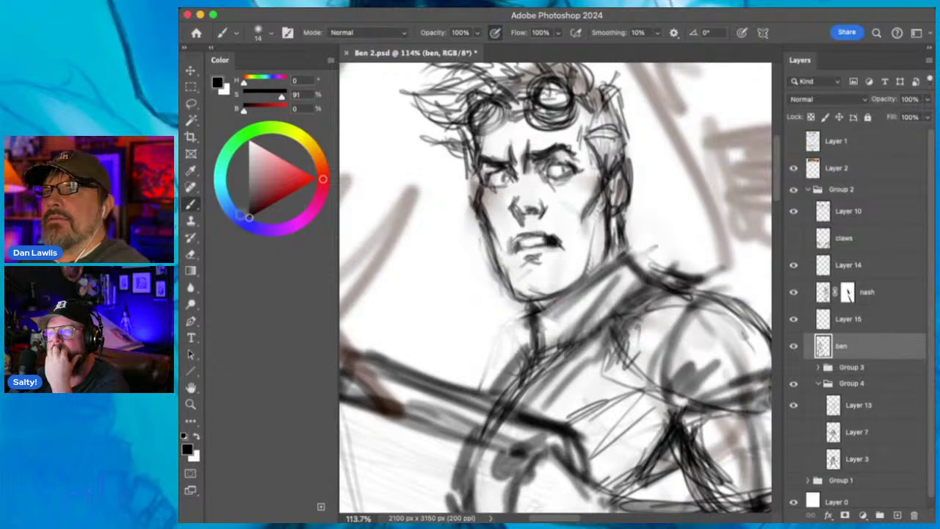
{"action": "left_click", "coordinate": [190, 253]}
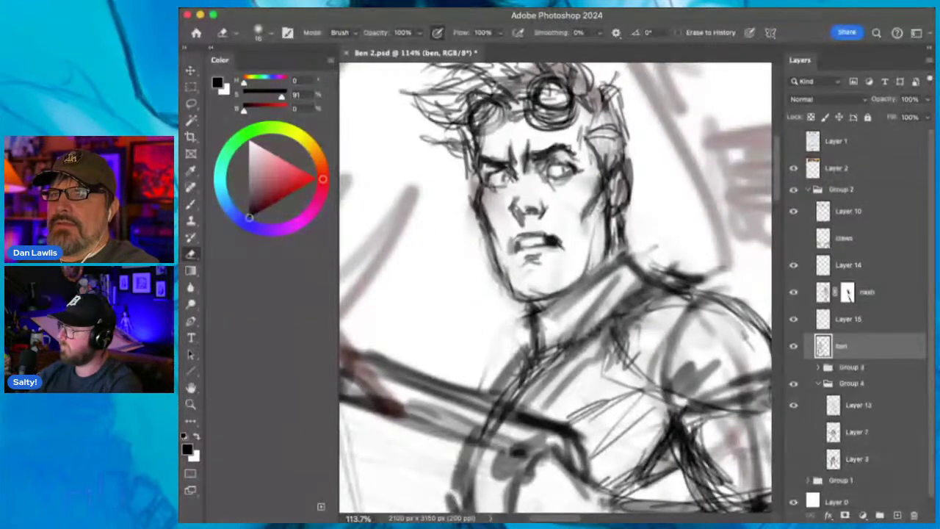
{"action": "left_click_drag", "start_coordinate": [472, 187], "coordinate": [498, 228]}
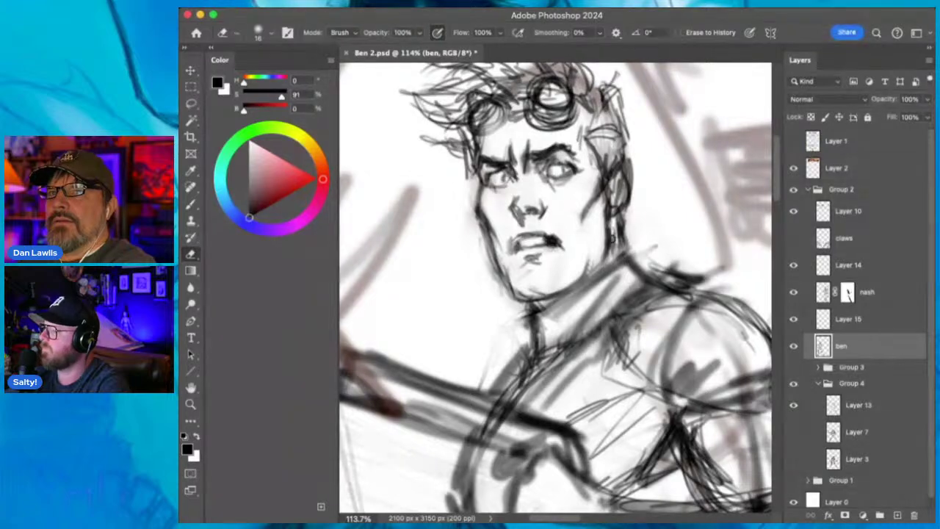
{"action": "left_click_drag", "start_coordinate": [611, 219], "coordinate": [623, 242]}
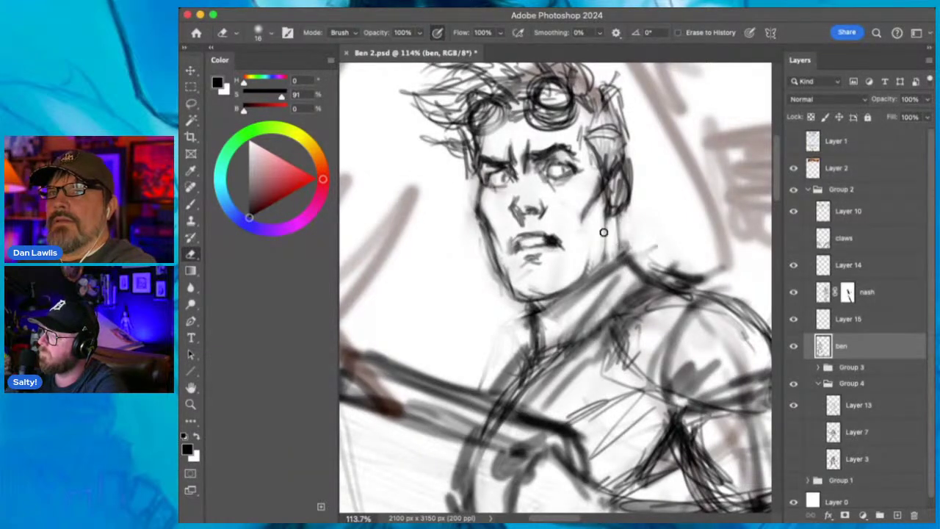
{"action": "mouse_move", "coordinate": [503, 242]}
{"action": "left_mouse_down"}
{"action": "mouse_move", "coordinate": [490, 250]}
{"action": "mouse_move", "coordinate": [484, 275]}
{"action": "mouse_move", "coordinate": [493, 271]}
{"action": "mouse_move", "coordinate": [479, 235]}
{"action": "mouse_move", "coordinate": [506, 298]}
{"action": "mouse_move", "coordinate": [518, 304]}
{"action": "mouse_move", "coordinate": [534, 276]}
{"action": "mouse_move", "coordinate": [541, 289]}
{"action": "mouse_move", "coordinate": [554, 285]}
{"action": "mouse_move", "coordinate": [539, 294]}
{"action": "left_mouse_up"}
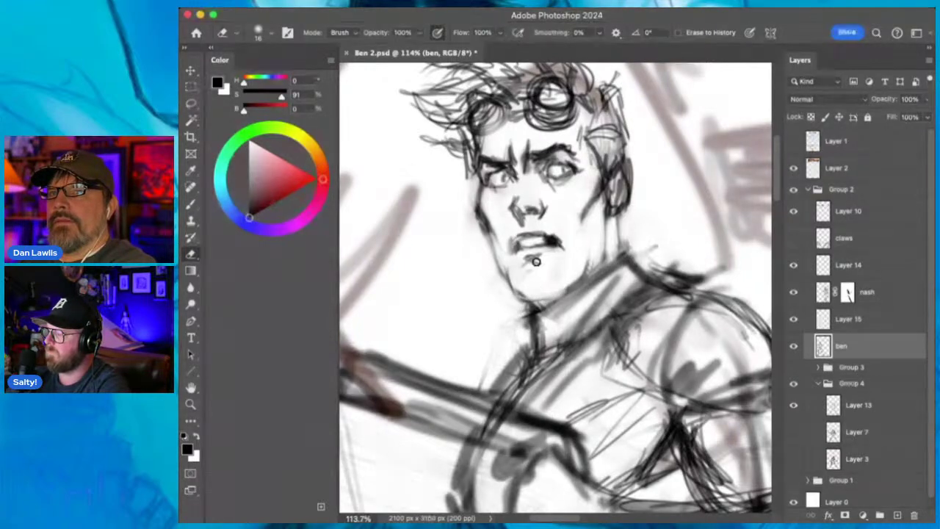
{"action": "left_click_drag", "start_coordinate": [510, 235], "coordinate": [509, 250]}
{"action": "mouse_move", "coordinate": [550, 228]}
{"action": "left_mouse_down"}
{"action": "mouse_move", "coordinate": [523, 165]}
{"action": "mouse_move", "coordinate": [522, 141]}
{"action": "mouse_move", "coordinate": [537, 136]}
{"action": "mouse_move", "coordinate": [508, 156]}
{"action": "mouse_move", "coordinate": [552, 141]}
{"action": "mouse_move", "coordinate": [571, 153]}
{"action": "left_mouse_up"}
{"action": "left_click_drag", "start_coordinate": [486, 168], "coordinate": [480, 143]}
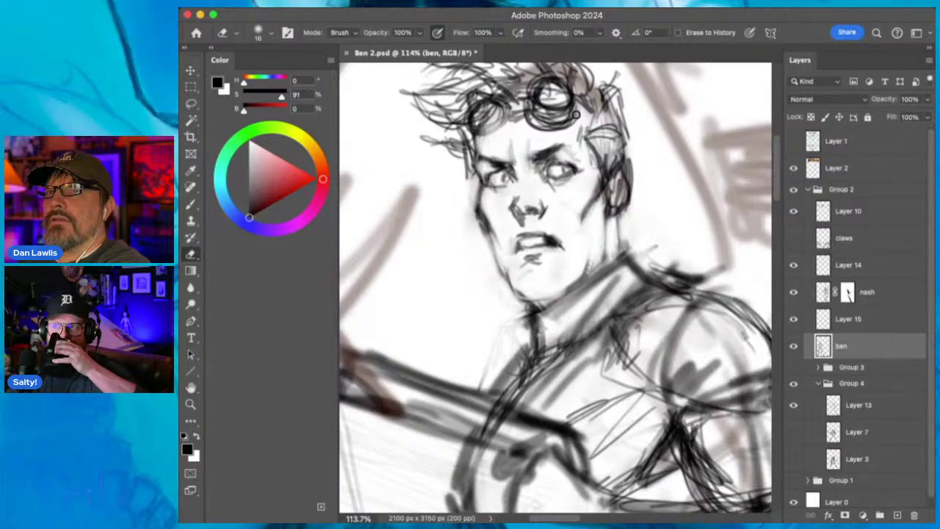
Clean up and redraw the goggles on the forehead, shading both lenses with a sampled near-black, and touch up the brow.
{"action": "mouse_move", "coordinate": [576, 114]}
{"action": "left_mouse_down"}
{"action": "mouse_move", "coordinate": [559, 134]}
{"action": "mouse_move", "coordinate": [573, 113]}
{"action": "left_mouse_up"}
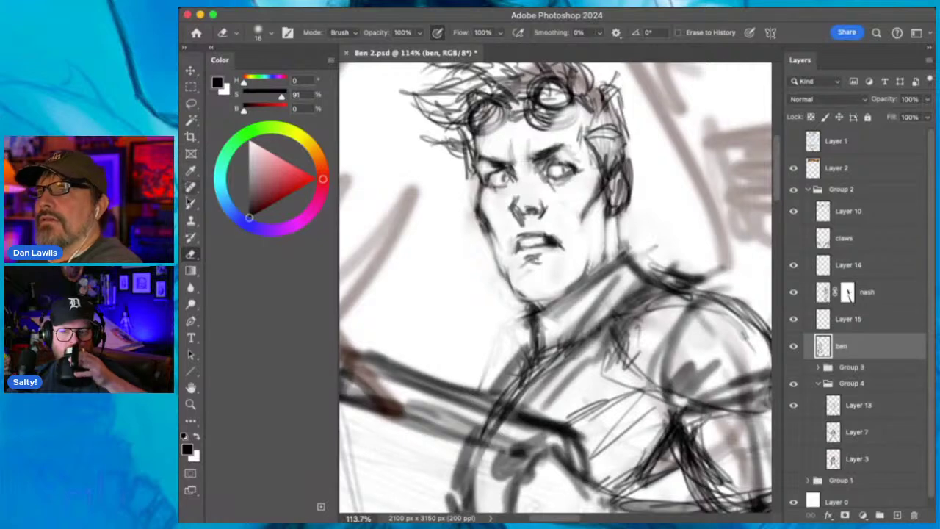
{"action": "key", "text": "b"}
{"action": "mouse_move", "coordinate": [536, 88]}
{"action": "left_mouse_down"}
{"action": "mouse_move", "coordinate": [561, 83]}
{"action": "mouse_move", "coordinate": [557, 105]}
{"action": "mouse_move", "coordinate": [538, 96]}
{"action": "mouse_move", "coordinate": [575, 87]}
{"action": "mouse_move", "coordinate": [575, 100]}
{"action": "mouse_move", "coordinate": [540, 118]}
{"action": "mouse_move", "coordinate": [572, 97]}
{"action": "mouse_move", "coordinate": [549, 127]}
{"action": "mouse_move", "coordinate": [518, 110]}
{"action": "mouse_move", "coordinate": [481, 114]}
{"action": "mouse_move", "coordinate": [481, 133]}
{"action": "mouse_move", "coordinate": [505, 115]}
{"action": "mouse_move", "coordinate": [496, 129]}
{"action": "mouse_move", "coordinate": [479, 118]}
{"action": "mouse_move", "coordinate": [491, 105]}
{"action": "mouse_move", "coordinate": [482, 117]}
{"action": "mouse_move", "coordinate": [481, 99]}
{"action": "mouse_move", "coordinate": [466, 96]}
{"action": "mouse_move", "coordinate": [500, 103]}
{"action": "mouse_move", "coordinate": [491, 91]}
{"action": "mouse_move", "coordinate": [480, 124]}
{"action": "mouse_move", "coordinate": [473, 117]}
{"action": "mouse_move", "coordinate": [497, 119]}
{"action": "mouse_move", "coordinate": [478, 129]}
{"action": "mouse_move", "coordinate": [500, 104]}
{"action": "mouse_move", "coordinate": [485, 93]}
{"action": "mouse_move", "coordinate": [459, 96]}
{"action": "left_mouse_up"}
{"action": "left_click", "coordinate": [190, 253]}
{"action": "left_click", "coordinate": [190, 204]}
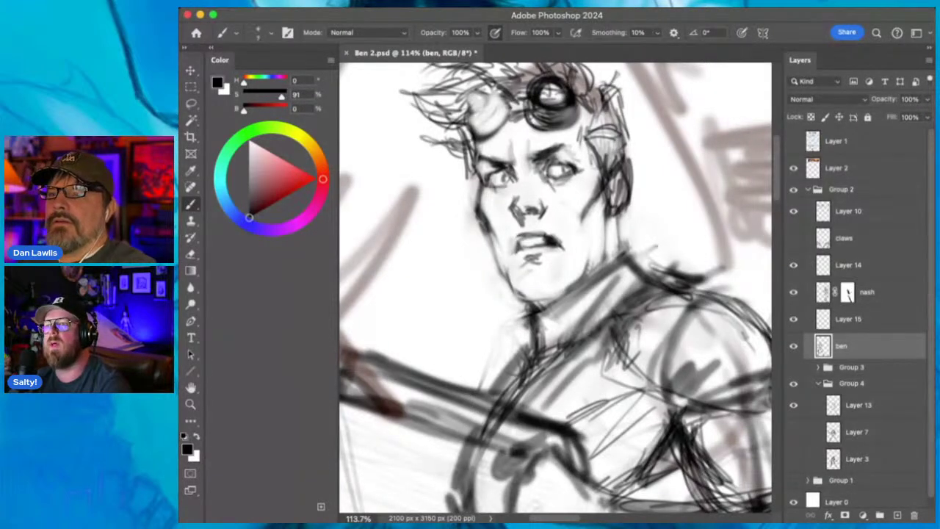
{"action": "left_click", "coordinate": [545, 78], "text": "alt"}
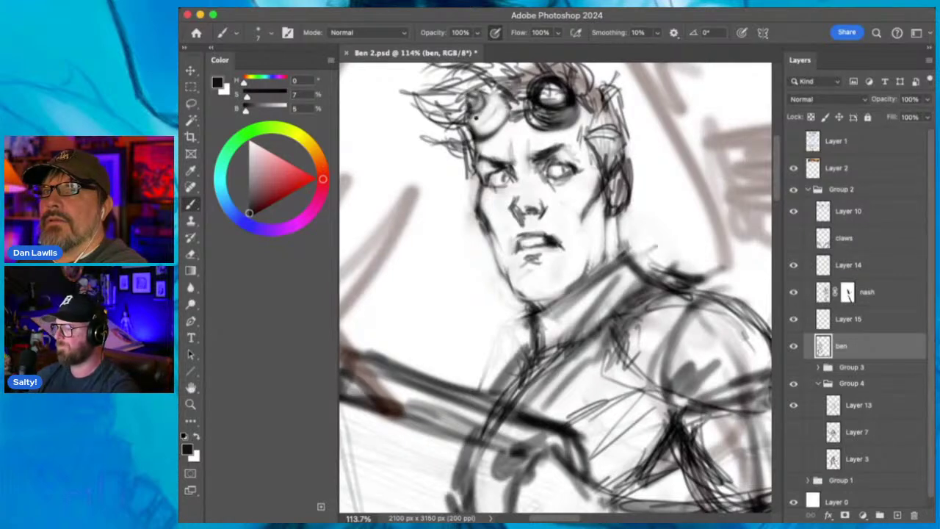
{"action": "mouse_move", "coordinate": [488, 116]}
{"action": "left_mouse_down"}
{"action": "mouse_move", "coordinate": [479, 97]}
{"action": "mouse_move", "coordinate": [481, 132]}
{"action": "mouse_move", "coordinate": [496, 110]}
{"action": "mouse_move", "coordinate": [466, 91]}
{"action": "mouse_move", "coordinate": [470, 132]}
{"action": "mouse_move", "coordinate": [489, 131]}
{"action": "left_mouse_up"}
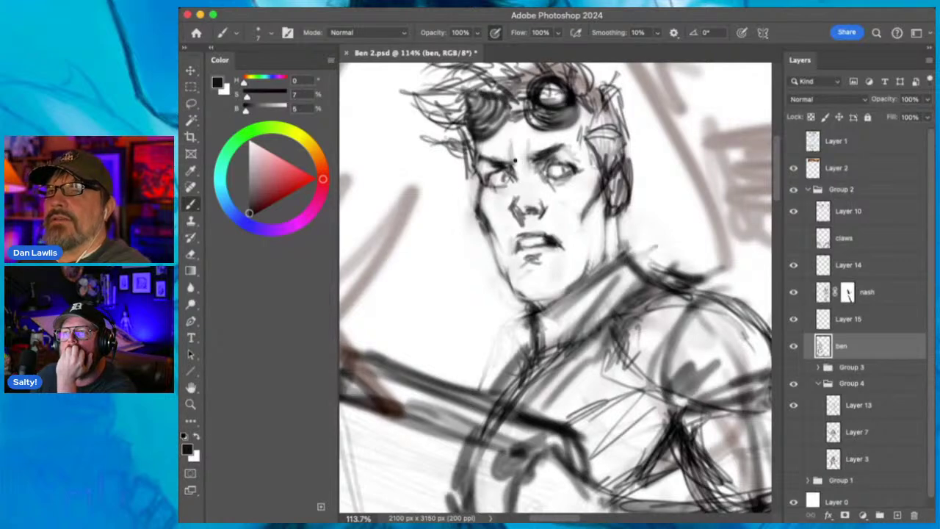
{"action": "left_click_drag", "start_coordinate": [531, 152], "coordinate": [545, 147]}
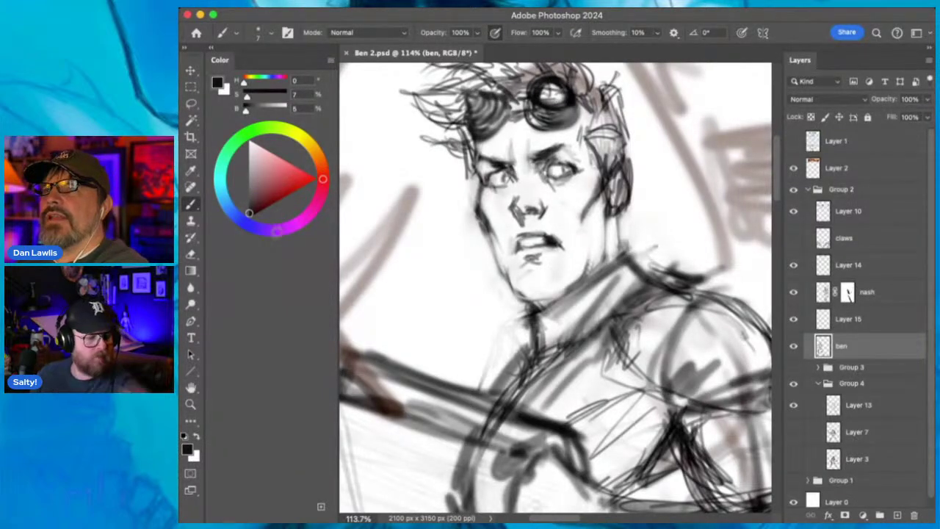
Erase a highlight into the goggle lens above the man's far brow and redraw the dark rim around it.
{"action": "key", "text": "e"}
{"action": "mouse_move", "coordinate": [550, 88]}
{"action": "left_mouse_down"}
{"action": "mouse_move", "coordinate": [525, 95]}
{"action": "mouse_move", "coordinate": [532, 75]}
{"action": "mouse_move", "coordinate": [568, 76]}
{"action": "mouse_move", "coordinate": [546, 81]}
{"action": "mouse_move", "coordinate": [564, 82]}
{"action": "mouse_move", "coordinate": [571, 98]}
{"action": "mouse_move", "coordinate": [558, 105]}
{"action": "mouse_move", "coordinate": [572, 90]}
{"action": "mouse_move", "coordinate": [555, 116]}
{"action": "mouse_move", "coordinate": [539, 115]}
{"action": "mouse_move", "coordinate": [563, 119]}
{"action": "mouse_move", "coordinate": [529, 114]}
{"action": "left_mouse_up"}
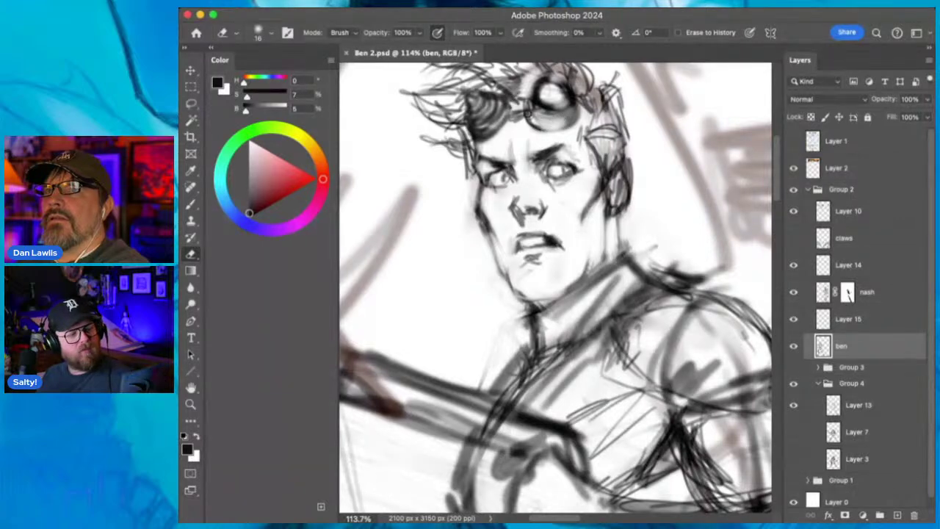
{"action": "left_click", "coordinate": [190, 205]}
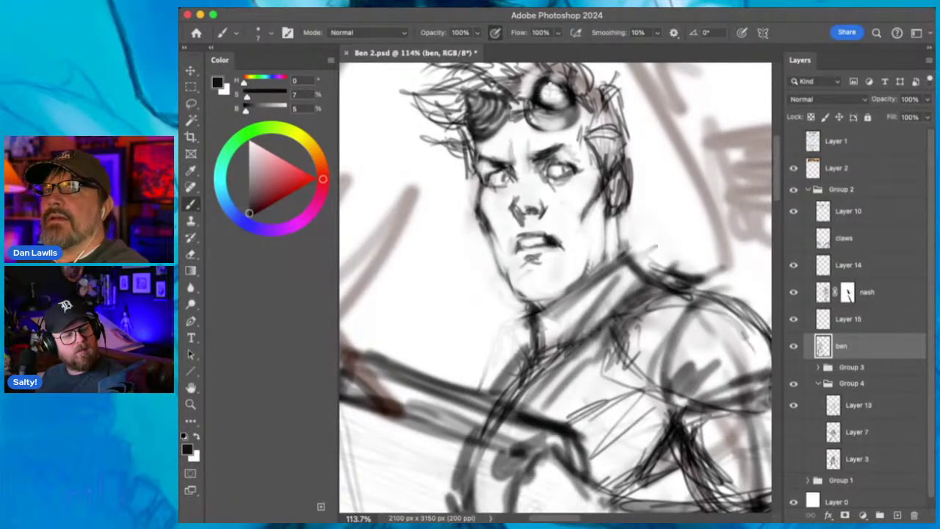
{"action": "mouse_move", "coordinate": [533, 85]}
{"action": "left_mouse_down"}
{"action": "mouse_move", "coordinate": [562, 79]}
{"action": "mouse_move", "coordinate": [559, 97]}
{"action": "mouse_move", "coordinate": [539, 108]}
{"action": "mouse_move", "coordinate": [559, 110]}
{"action": "mouse_move", "coordinate": [544, 114]}
{"action": "mouse_move", "coordinate": [568, 113]}
{"action": "mouse_move", "coordinate": [568, 94]}
{"action": "mouse_move", "coordinate": [558, 118]}
{"action": "mouse_move", "coordinate": [576, 98]}
{"action": "mouse_move", "coordinate": [572, 116]}
{"action": "mouse_move", "coordinate": [528, 99]}
{"action": "mouse_move", "coordinate": [558, 126]}
{"action": "left_mouse_up"}
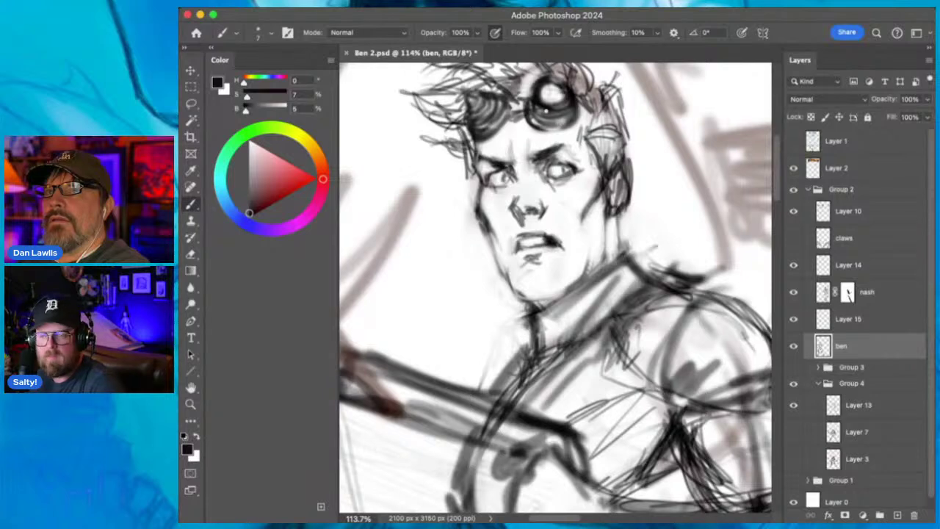
Darken the goggle lens above the man's far brow, erase a highlight into it and redraw its curved shading and rim.
{"action": "left_click_drag", "start_coordinate": [510, 101], "coordinate": [487, 140]}
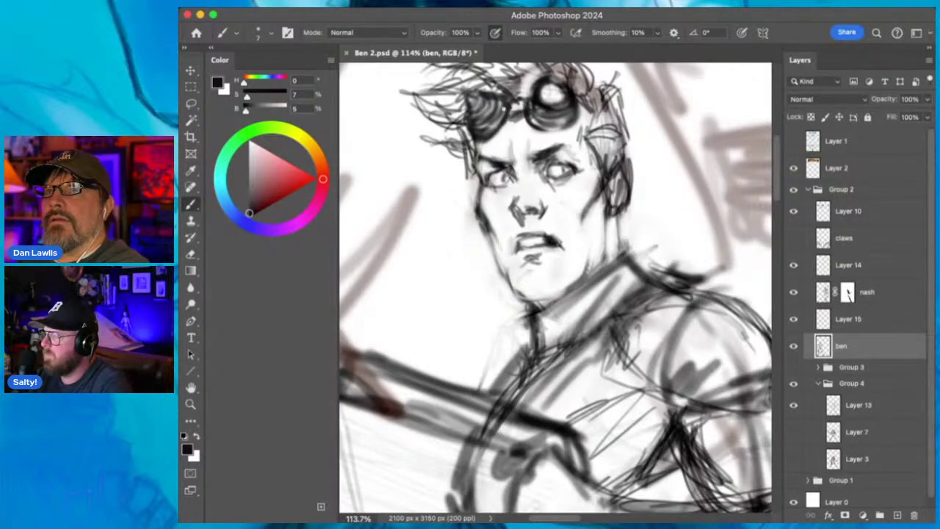
{"action": "mouse_move", "coordinate": [497, 100]}
{"action": "left_mouse_down"}
{"action": "mouse_move", "coordinate": [477, 131]}
{"action": "mouse_move", "coordinate": [472, 118]}
{"action": "left_mouse_up"}
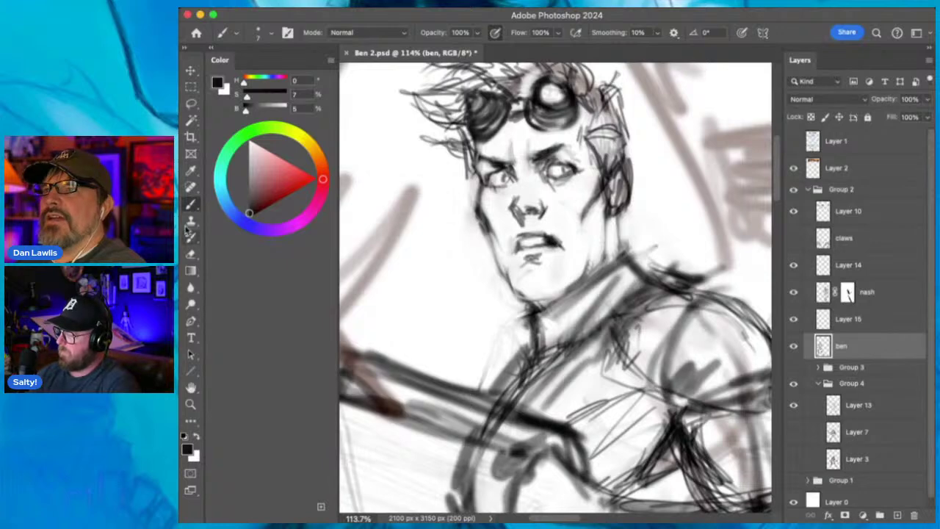
{"action": "left_click", "coordinate": [191, 253]}
{"action": "mouse_move", "coordinate": [484, 99]}
{"action": "left_mouse_down"}
{"action": "mouse_move", "coordinate": [472, 102]}
{"action": "mouse_move", "coordinate": [495, 110]}
{"action": "mouse_move", "coordinate": [476, 105]}
{"action": "left_mouse_up"}
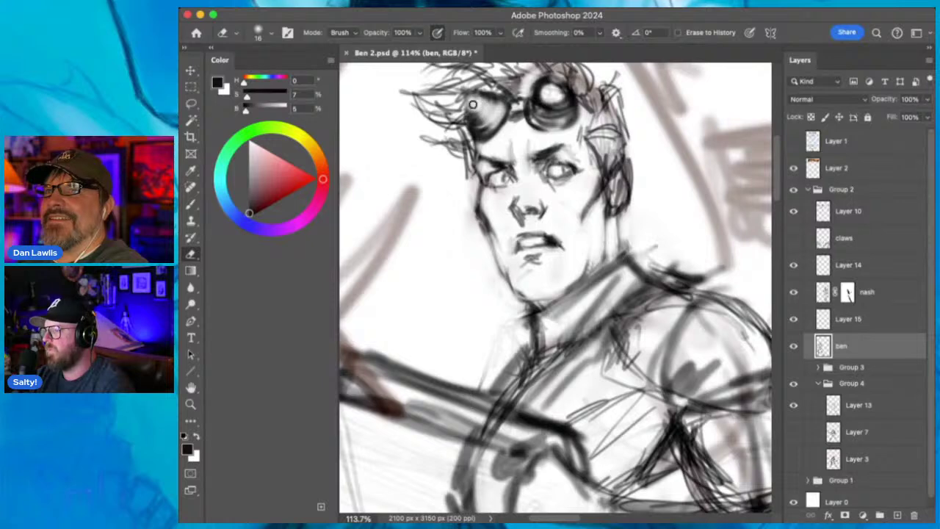
{"action": "left_click", "coordinate": [192, 205]}
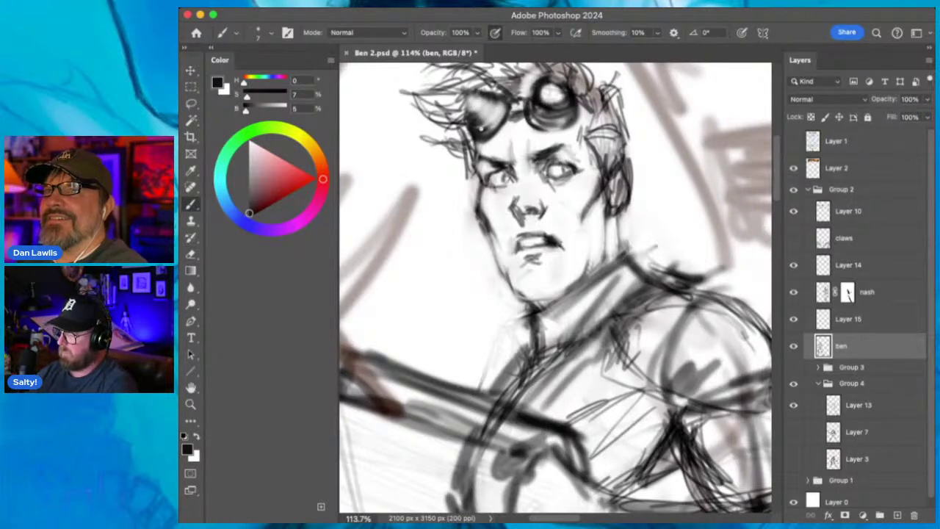
{"action": "mouse_move", "coordinate": [486, 114]}
{"action": "left_mouse_down"}
{"action": "mouse_move", "coordinate": [494, 120]}
{"action": "mouse_move", "coordinate": [480, 95]}
{"action": "mouse_move", "coordinate": [460, 94]}
{"action": "mouse_move", "coordinate": [487, 90]}
{"action": "left_mouse_up"}
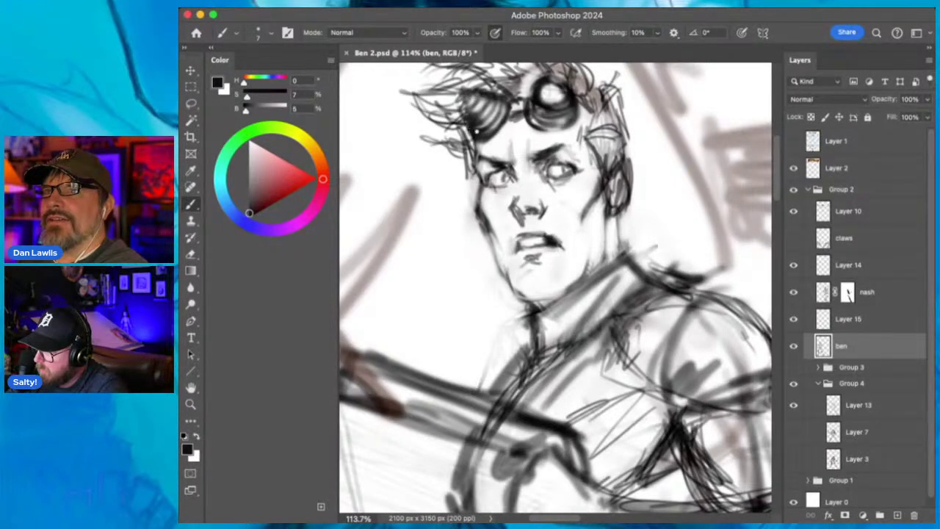
{"action": "left_click_drag", "start_coordinate": [472, 129], "coordinate": [499, 116]}
Thicken the man's angry brows, erase stray marks around them and redraw the dark line above the far eye.
{"action": "mouse_move", "coordinate": [521, 157]}
{"action": "left_mouse_down"}
{"action": "mouse_move", "coordinate": [512, 147]}
{"action": "mouse_move", "coordinate": [540, 163]}
{"action": "mouse_move", "coordinate": [566, 145]}
{"action": "mouse_move", "coordinate": [579, 160]}
{"action": "left_mouse_up"}
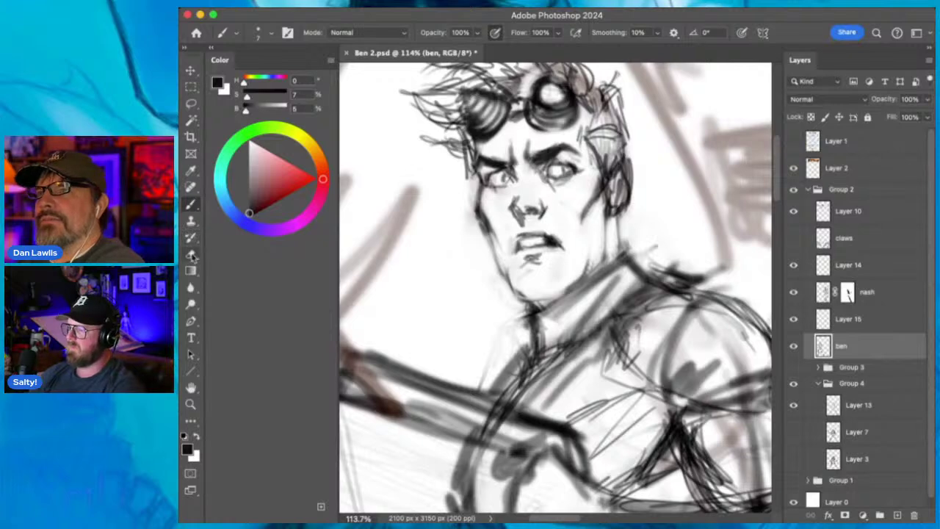
{"action": "key", "text": "e"}
{"action": "mouse_move", "coordinate": [490, 151]}
{"action": "left_mouse_down"}
{"action": "mouse_move", "coordinate": [499, 157]}
{"action": "mouse_move", "coordinate": [490, 168]}
{"action": "left_mouse_up"}
{"action": "left_click_drag", "start_coordinate": [548, 155], "coordinate": [542, 148]}
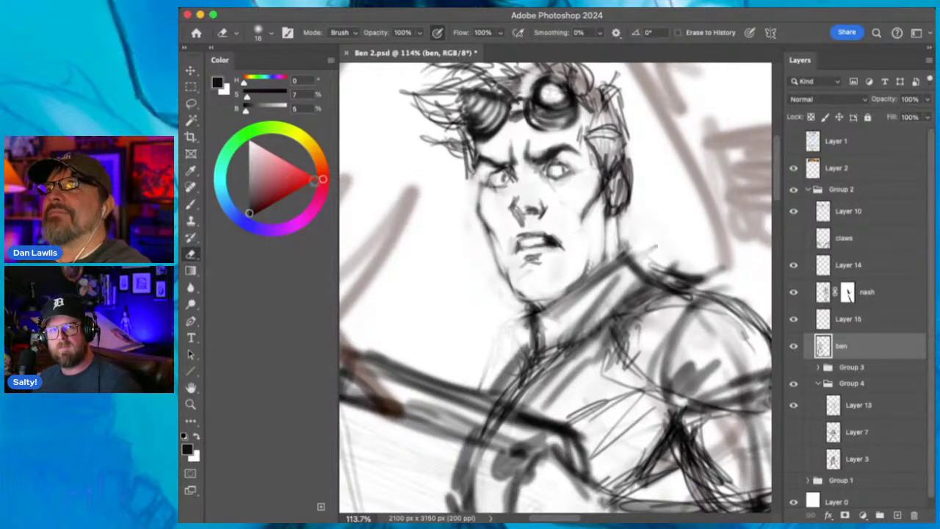
{"action": "left_click", "coordinate": [191, 206]}
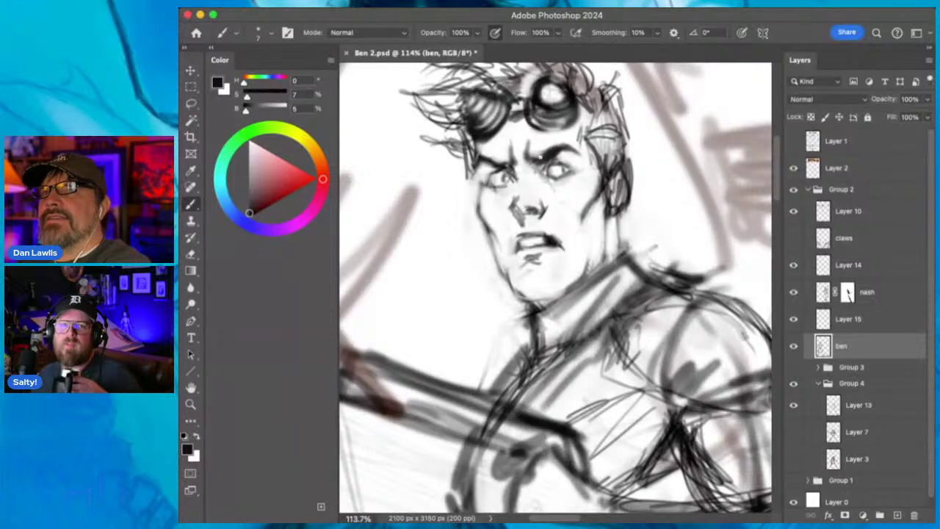
{"action": "left_click_drag", "start_coordinate": [484, 163], "coordinate": [502, 168]}
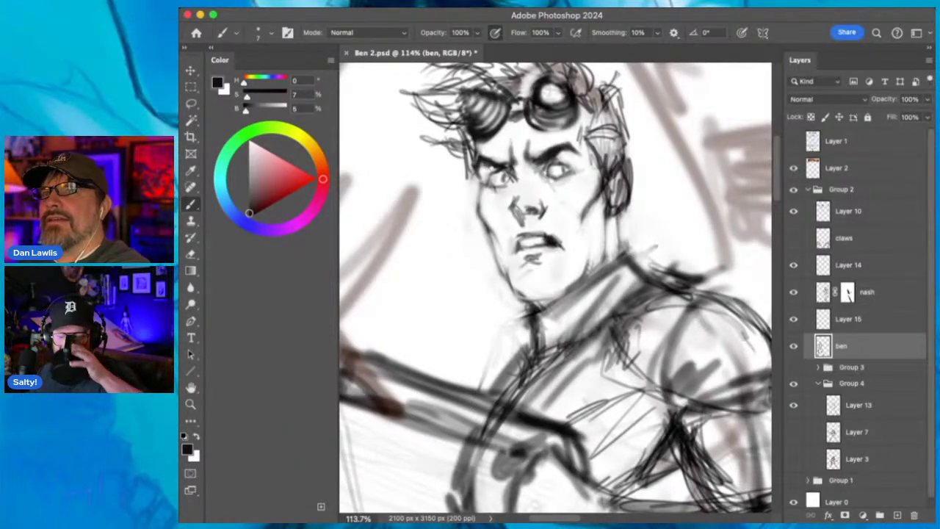
Darken the shading along the man's nose and erase excess lines in and around both eyes.
{"action": "mouse_move", "coordinate": [518, 190]}
{"action": "left_mouse_down"}
{"action": "mouse_move", "coordinate": [512, 213]}
{"action": "mouse_move", "coordinate": [522, 214]}
{"action": "left_mouse_up"}
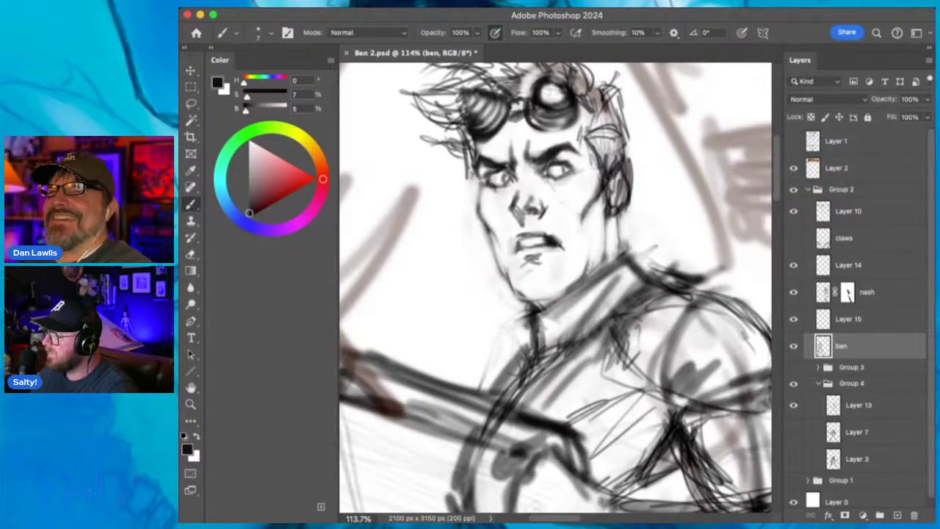
{"action": "key", "text": "e"}
{"action": "left_click_drag", "start_coordinate": [475, 174], "coordinate": [498, 190]}
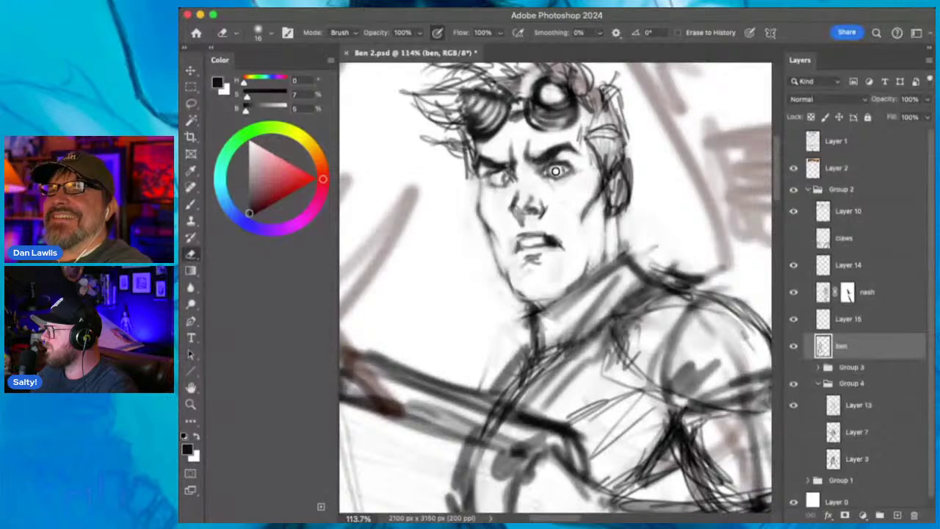
{"action": "mouse_move", "coordinate": [558, 171]}
{"action": "left_mouse_down"}
{"action": "mouse_move", "coordinate": [555, 181]}
{"action": "mouse_move", "coordinate": [571, 172]}
{"action": "left_mouse_up"}
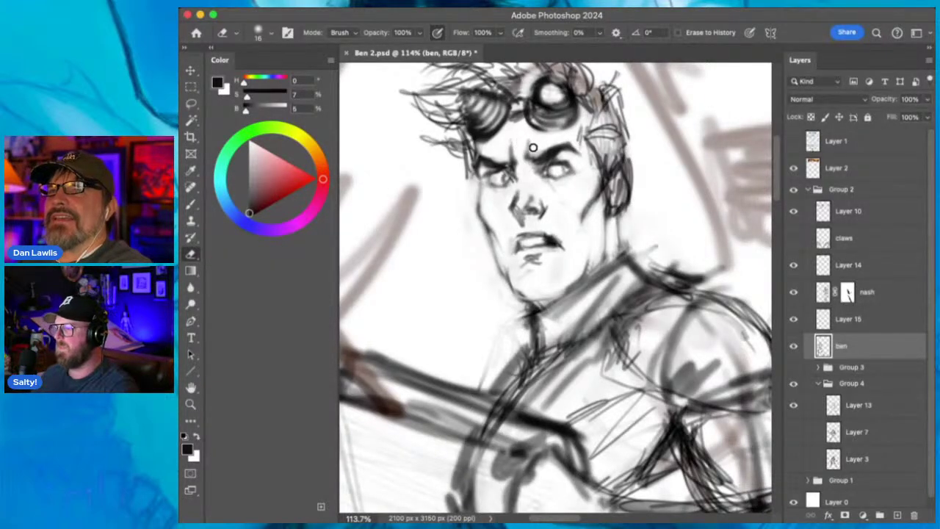
Strengthen the lines of the man's cheeks, jaw, chin and neck with dark brush strokes.
{"action": "left_click", "coordinate": [190, 204]}
{"action": "left_click_drag", "start_coordinate": [587, 208], "coordinate": [589, 276]}
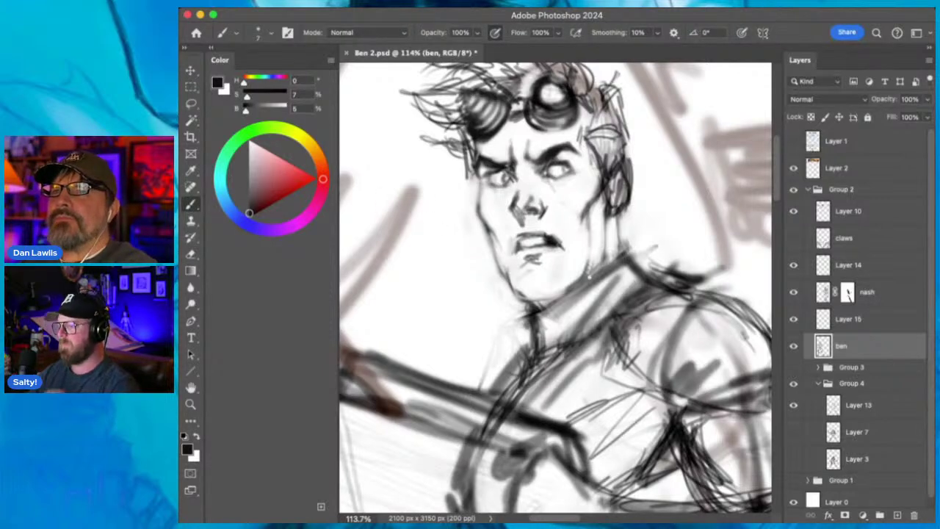
{"action": "mouse_move", "coordinate": [480, 187]}
{"action": "left_mouse_down"}
{"action": "mouse_move", "coordinate": [486, 227]}
{"action": "mouse_move", "coordinate": [478, 202]}
{"action": "mouse_move", "coordinate": [505, 278]}
{"action": "mouse_move", "coordinate": [562, 293]}
{"action": "mouse_move", "coordinate": [539, 302]}
{"action": "mouse_move", "coordinate": [574, 296]}
{"action": "mouse_move", "coordinate": [589, 240]}
{"action": "mouse_move", "coordinate": [588, 269]}
{"action": "mouse_move", "coordinate": [604, 259]}
{"action": "mouse_move", "coordinate": [598, 266]}
{"action": "mouse_move", "coordinate": [608, 221]}
{"action": "mouse_move", "coordinate": [609, 247]}
{"action": "left_mouse_up"}
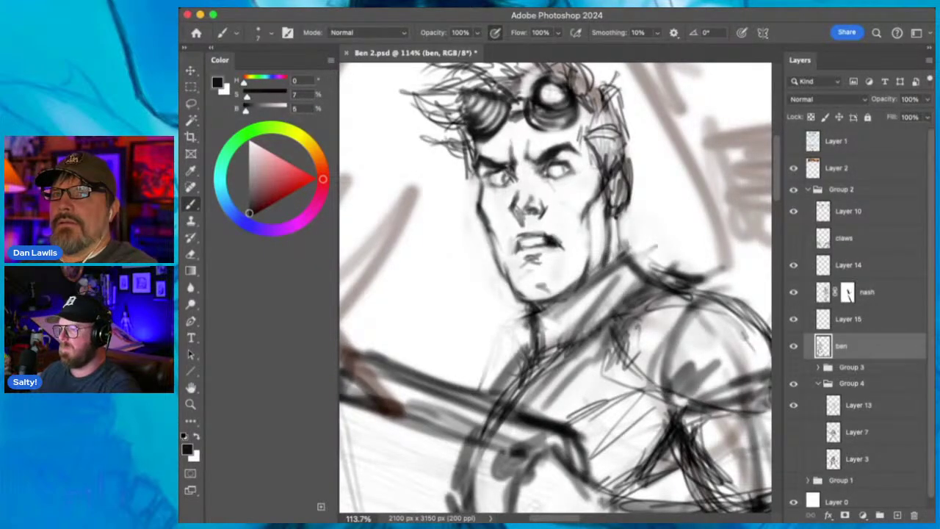
{"action": "left_click_drag", "start_coordinate": [615, 215], "coordinate": [621, 252]}
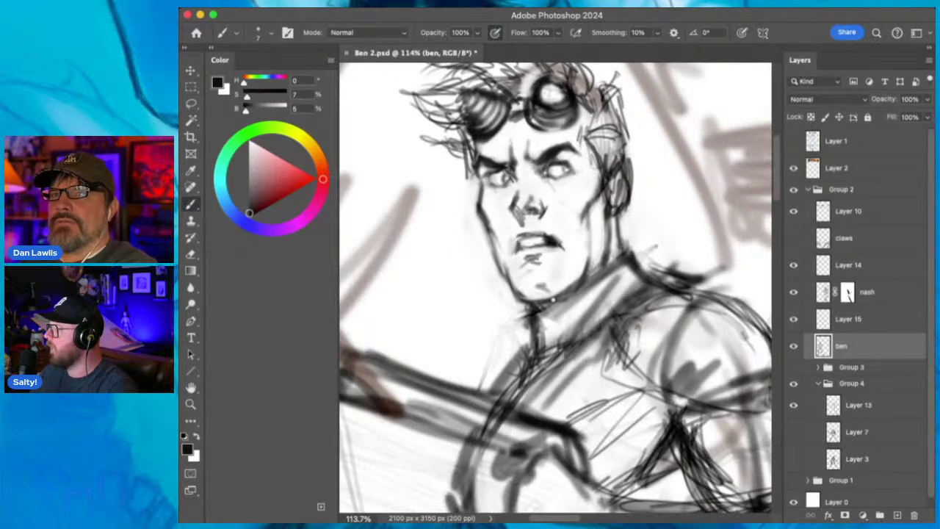
{"action": "left_click_drag", "start_coordinate": [556, 299], "coordinate": [528, 312]}
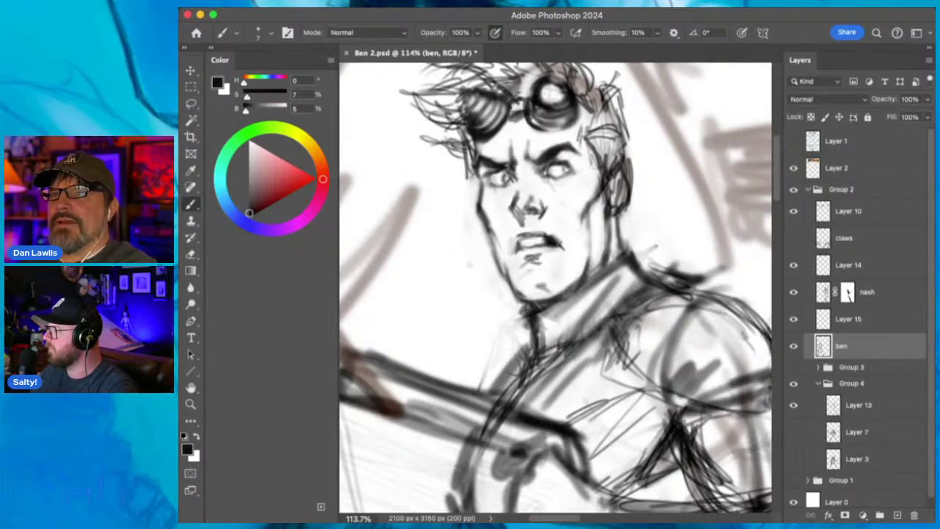
Erase the rough lines of the collar below the chin and redraw its front edge in clean dark strokes.
{"action": "key", "text": "e"}
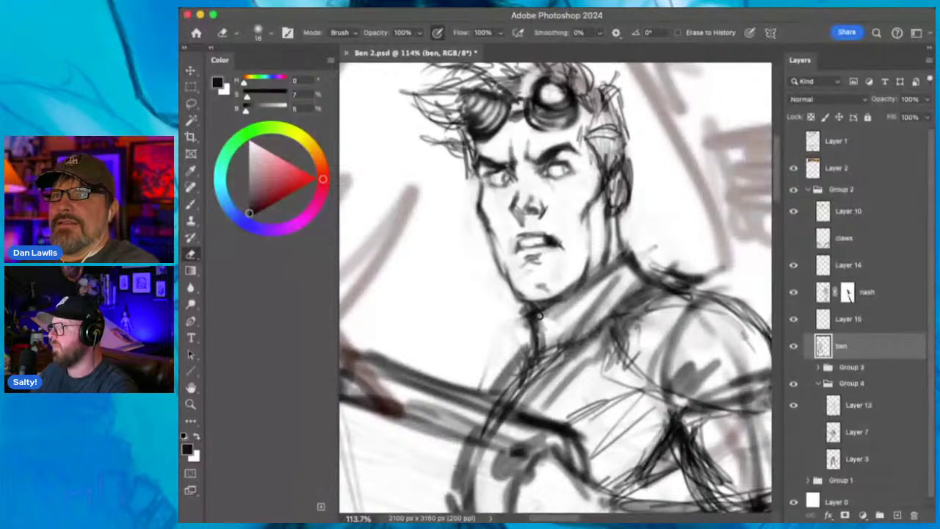
{"action": "mouse_move", "coordinate": [541, 316]}
{"action": "left_mouse_down"}
{"action": "mouse_move", "coordinate": [626, 261]}
{"action": "mouse_move", "coordinate": [594, 289]}
{"action": "mouse_move", "coordinate": [632, 261]}
{"action": "mouse_move", "coordinate": [627, 281]}
{"action": "mouse_move", "coordinate": [636, 281]}
{"action": "mouse_move", "coordinate": [598, 313]}
{"action": "mouse_move", "coordinate": [647, 280]}
{"action": "mouse_move", "coordinate": [608, 309]}
{"action": "mouse_move", "coordinate": [536, 322]}
{"action": "left_mouse_up"}
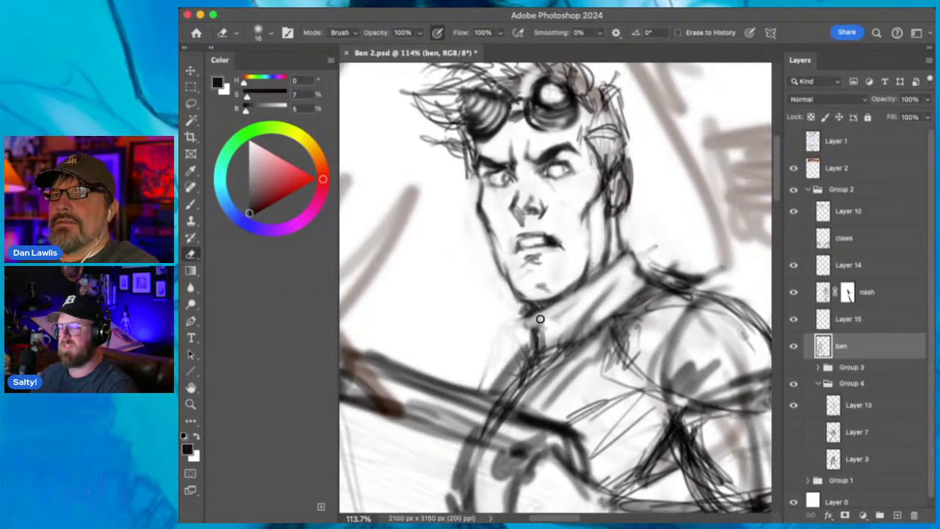
{"action": "key", "text": "b"}
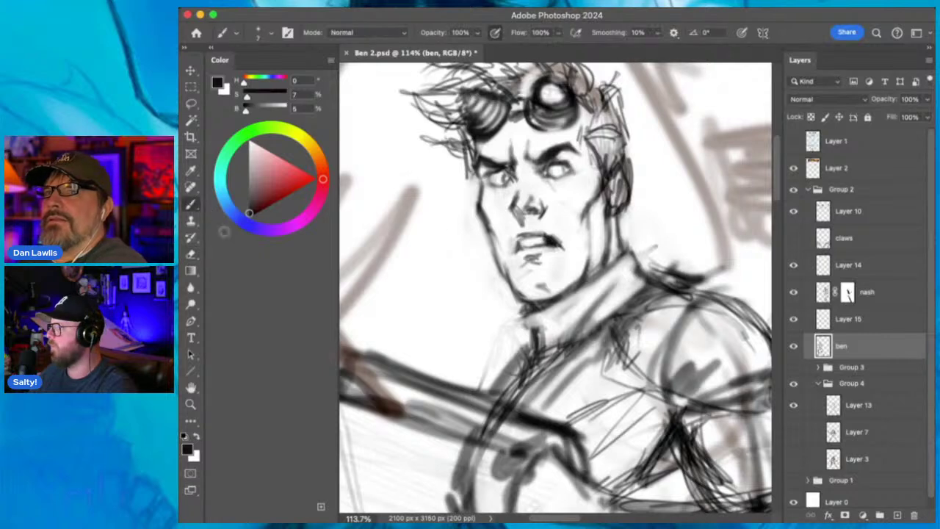
{"action": "mouse_move", "coordinate": [525, 310]}
{"action": "left_mouse_down"}
{"action": "mouse_move", "coordinate": [537, 333]}
{"action": "mouse_move", "coordinate": [529, 372]}
{"action": "left_mouse_up"}
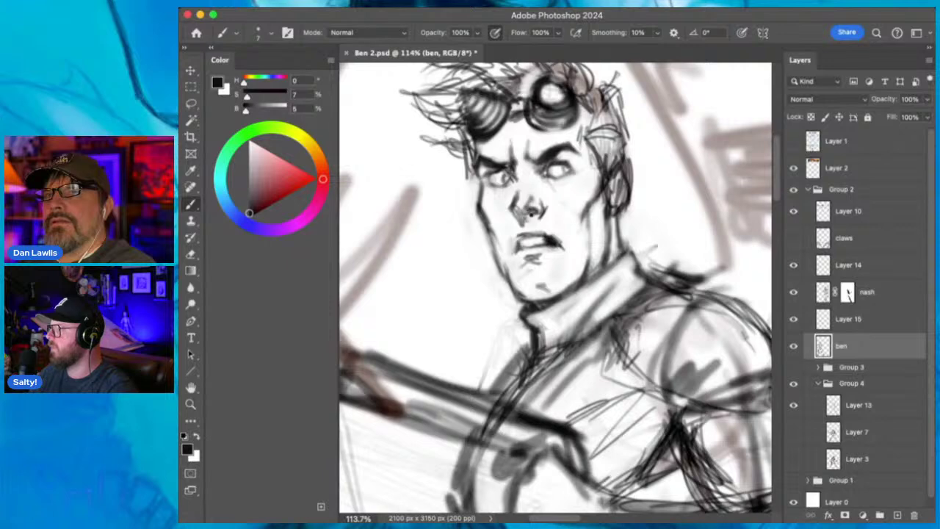
Touch up the man's far eye, darken the inner ends of the brows and clean up the frown area.
{"action": "key", "text": "e"}
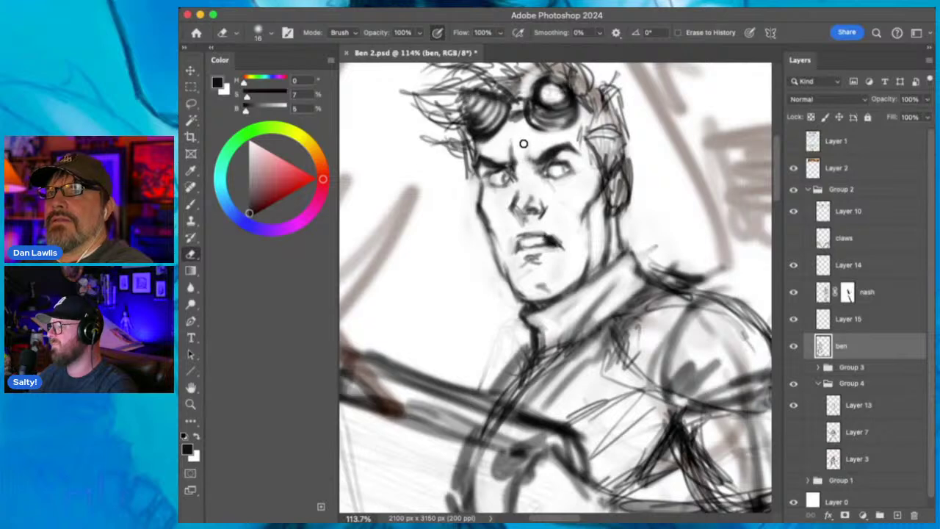
{"action": "left_click", "coordinate": [190, 187]}
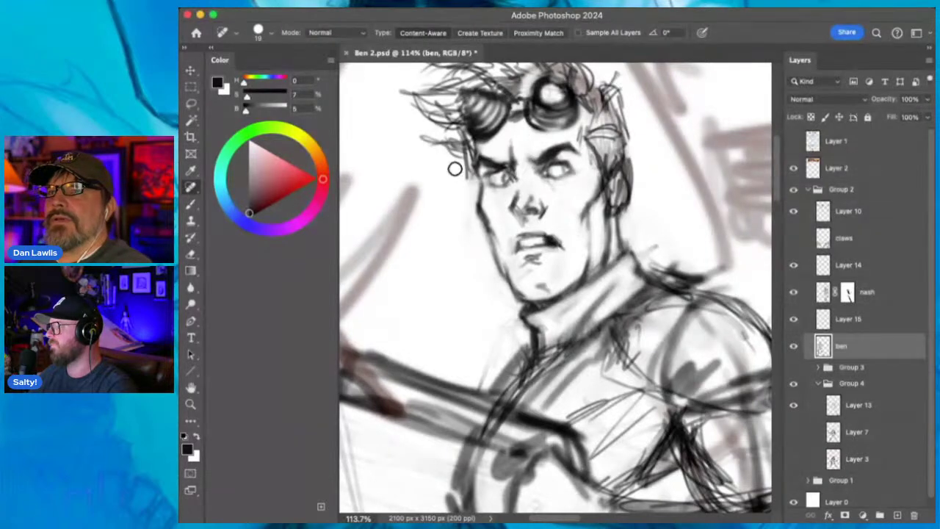
{"action": "key", "text": "b"}
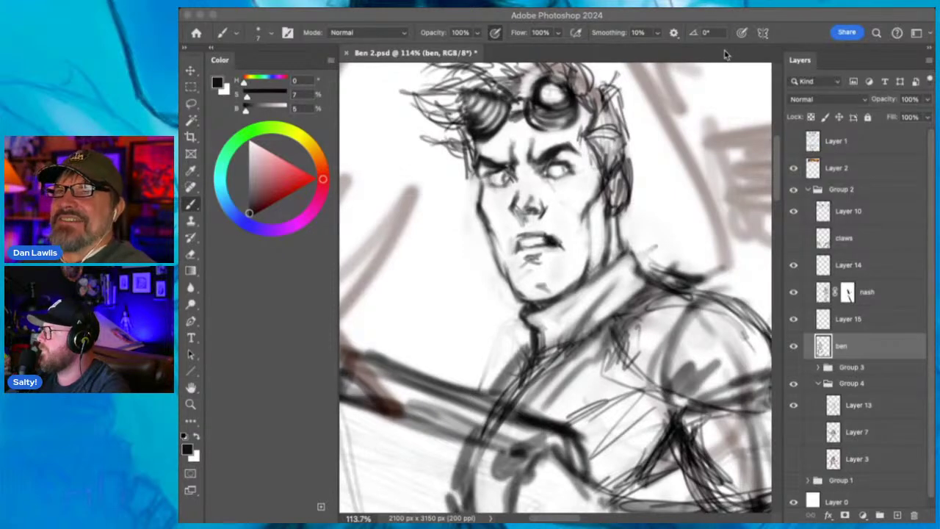
{"action": "left_click", "coordinate": [699, 22]}
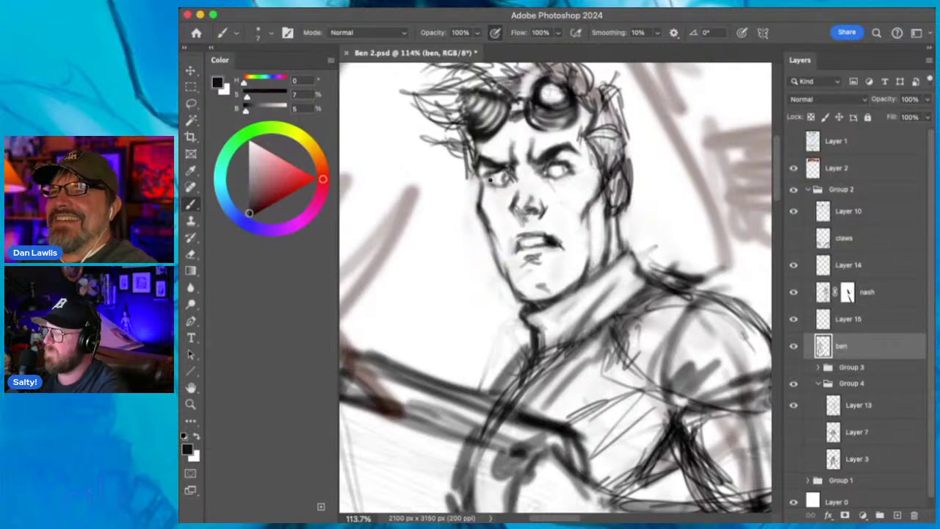
{"action": "left_click_drag", "start_coordinate": [491, 177], "coordinate": [488, 183]}
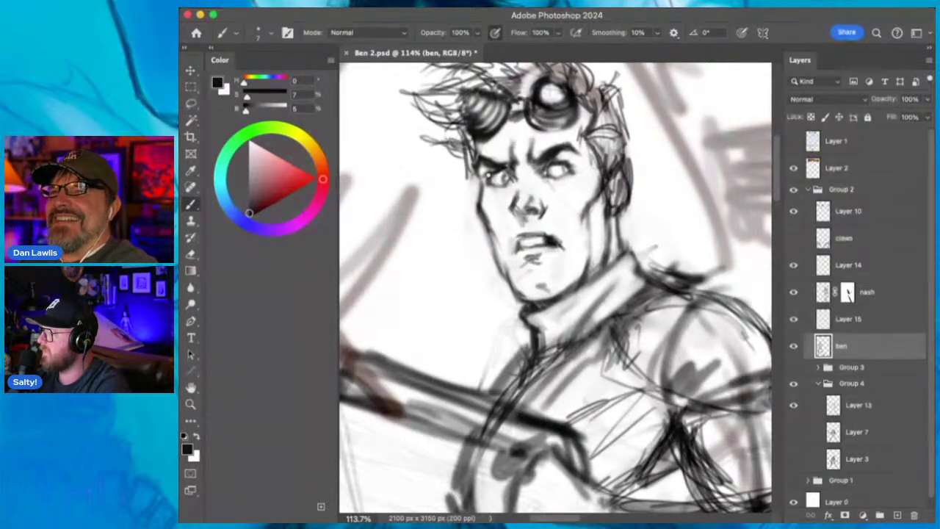
{"action": "left_click_drag", "start_coordinate": [502, 168], "coordinate": [530, 159]}
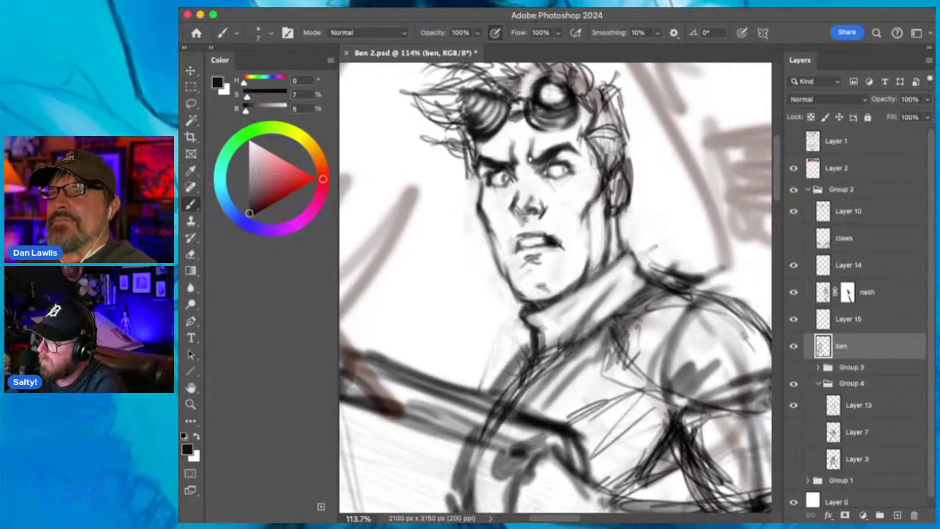
{"action": "key", "text": "e"}
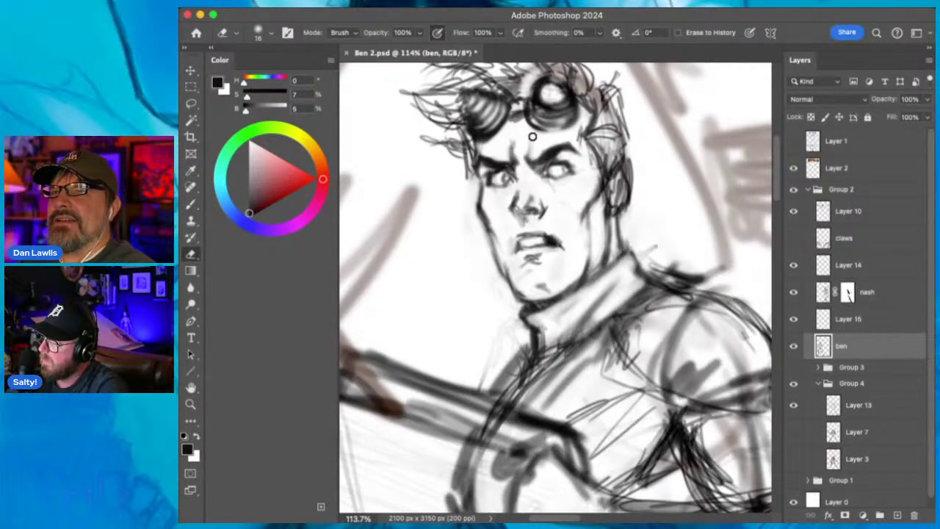
Redraw the man's snarling mouth with a heavier upper lip line and darker corners.
{"action": "left_click", "coordinate": [196, 202]}
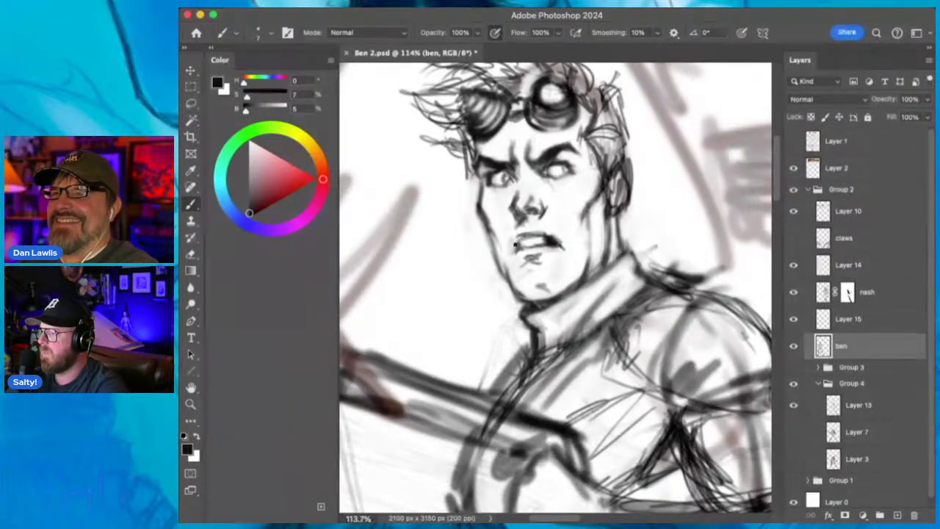
{"action": "mouse_move", "coordinate": [527, 234]}
{"action": "left_mouse_down"}
{"action": "mouse_move", "coordinate": [517, 243]}
{"action": "mouse_move", "coordinate": [559, 240]}
{"action": "left_mouse_up"}
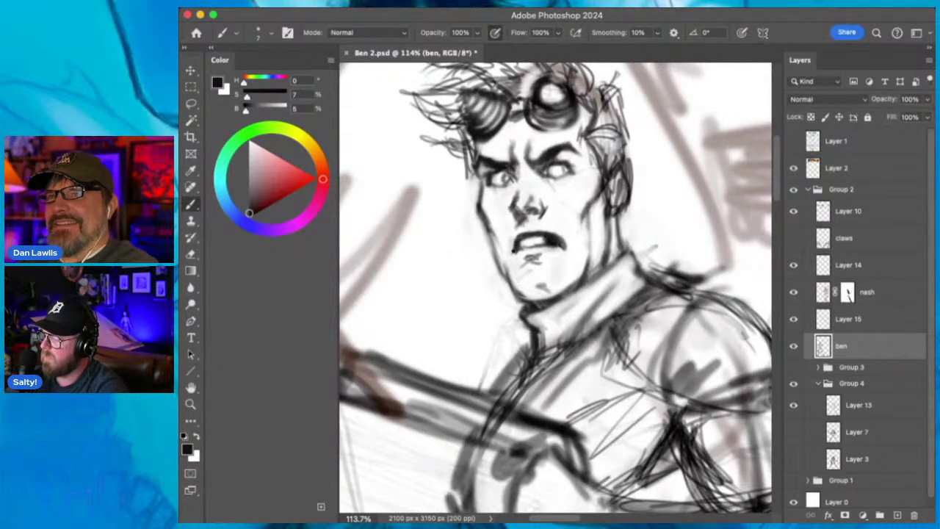
{"action": "left_click_drag", "start_coordinate": [558, 234], "coordinate": [562, 243]}
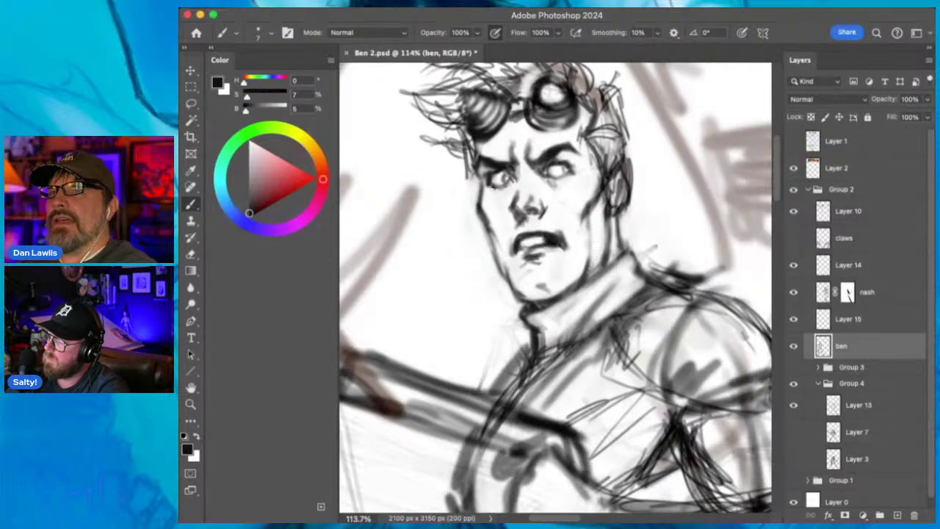
Touch up the near brow, darken the far temple and shade the side hair above the man's ear.
{"action": "left_click_drag", "start_coordinate": [550, 157], "coordinate": [564, 146]}
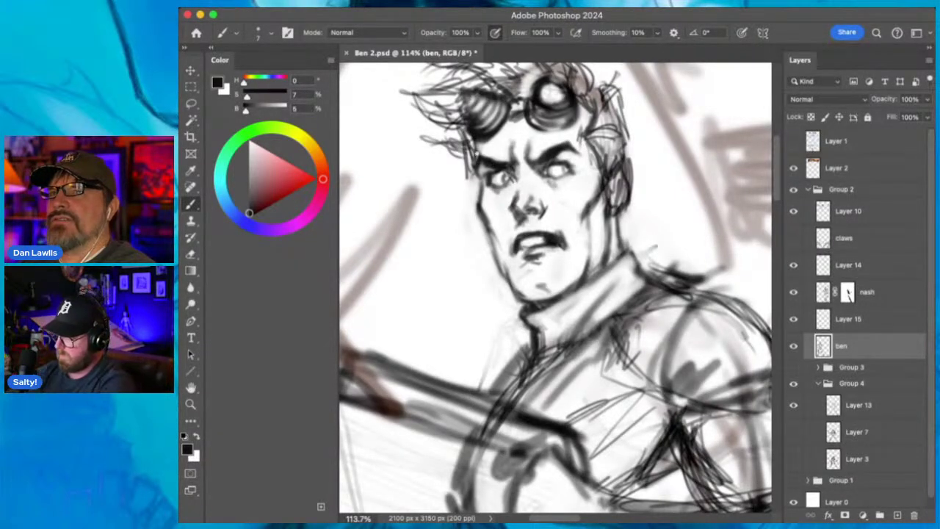
{"action": "left_click_drag", "start_coordinate": [475, 147], "coordinate": [477, 156]}
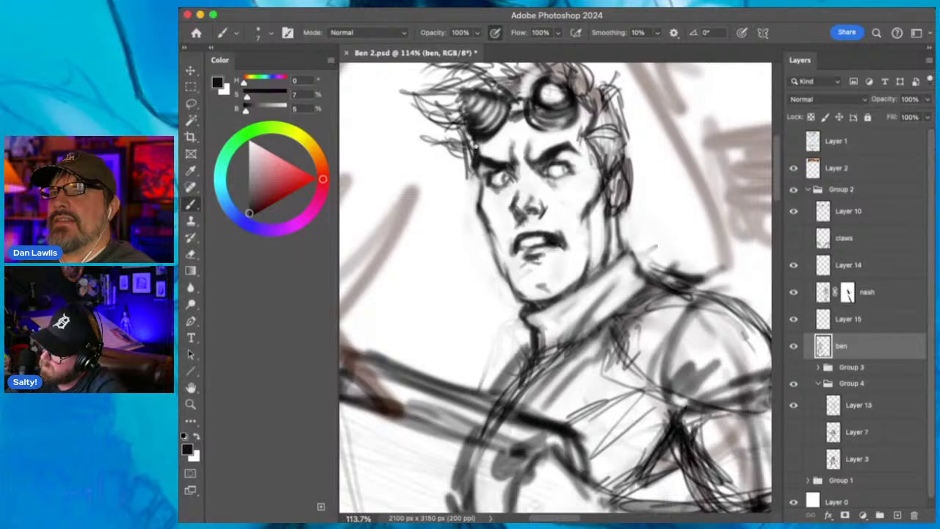
{"action": "mouse_move", "coordinate": [588, 124]}
{"action": "left_mouse_down"}
{"action": "mouse_move", "coordinate": [613, 136]}
{"action": "mouse_move", "coordinate": [612, 167]}
{"action": "left_mouse_up"}
{"action": "left_click_drag", "start_coordinate": [616, 131], "coordinate": [610, 141]}
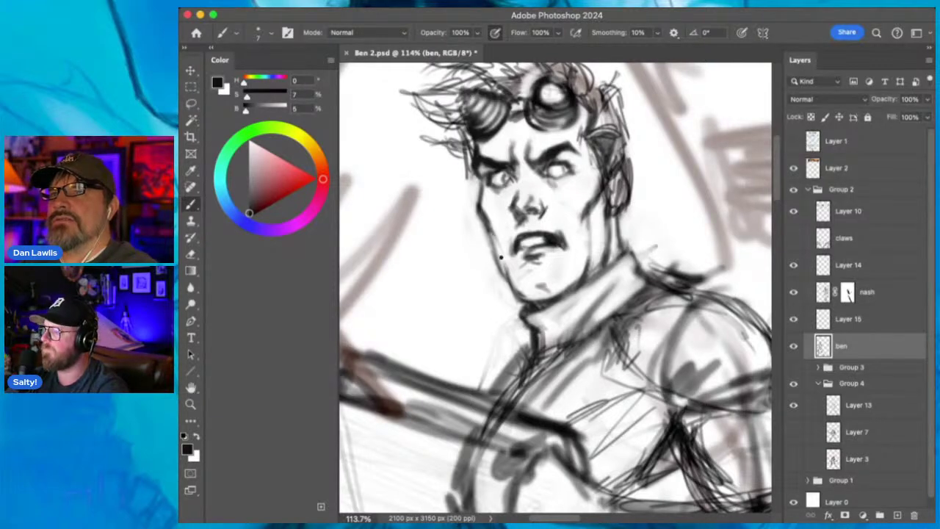
Reinforce the far jaw contour, add cheekbone shading on the near side and darken the contour beside the far eye.
{"action": "left_click_drag", "start_coordinate": [490, 234], "coordinate": [499, 269]}
{"action": "mouse_move", "coordinate": [593, 192]}
{"action": "left_mouse_down"}
{"action": "mouse_move", "coordinate": [592, 184]}
{"action": "mouse_move", "coordinate": [576, 204]}
{"action": "left_mouse_up"}
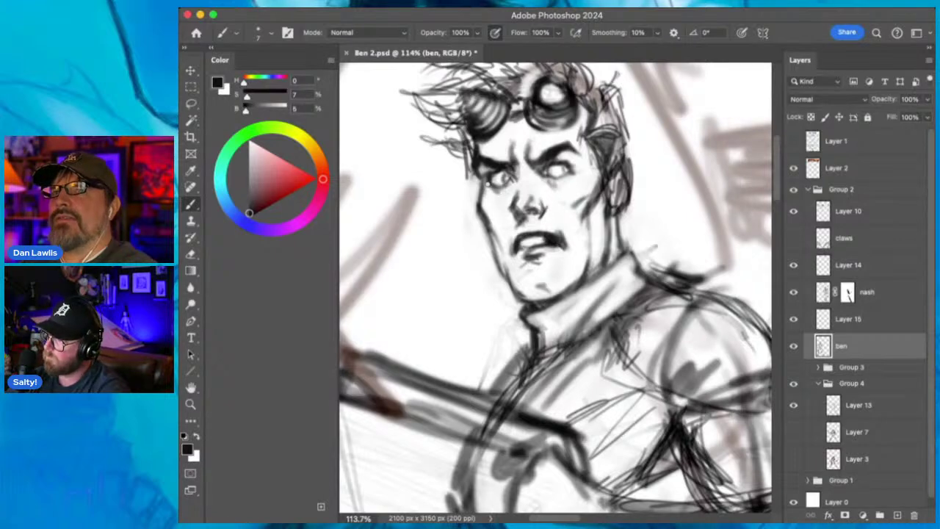
{"action": "left_click_drag", "start_coordinate": [484, 172], "coordinate": [477, 186]}
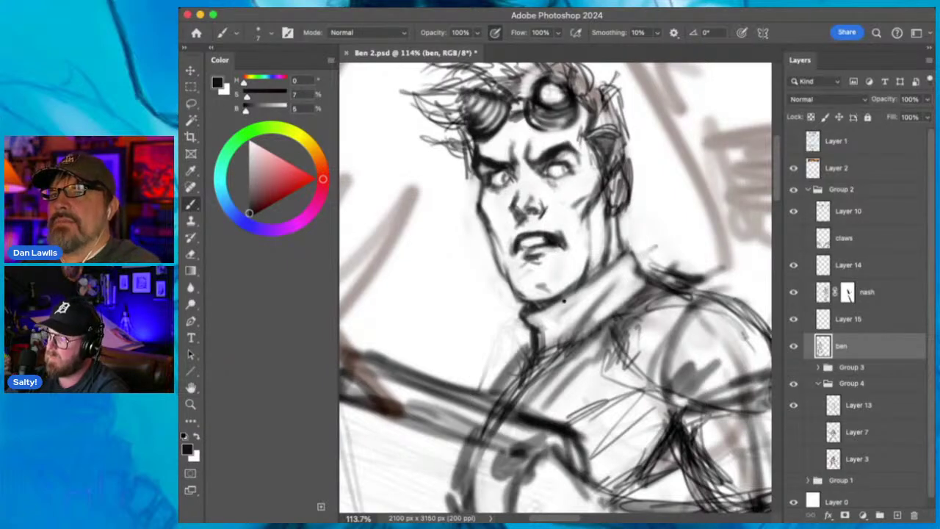
Reinforce the collar's upper edge below the jaw and erase the heavy shading in the man's hair around the goggles and above the ear.
{"action": "left_click_drag", "start_coordinate": [553, 305], "coordinate": [637, 244]}
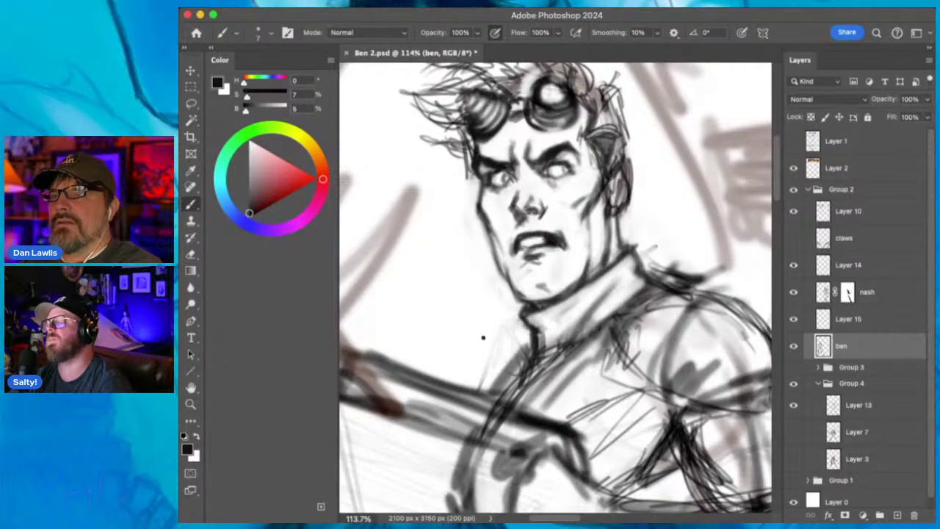
{"action": "key", "text": "z"}
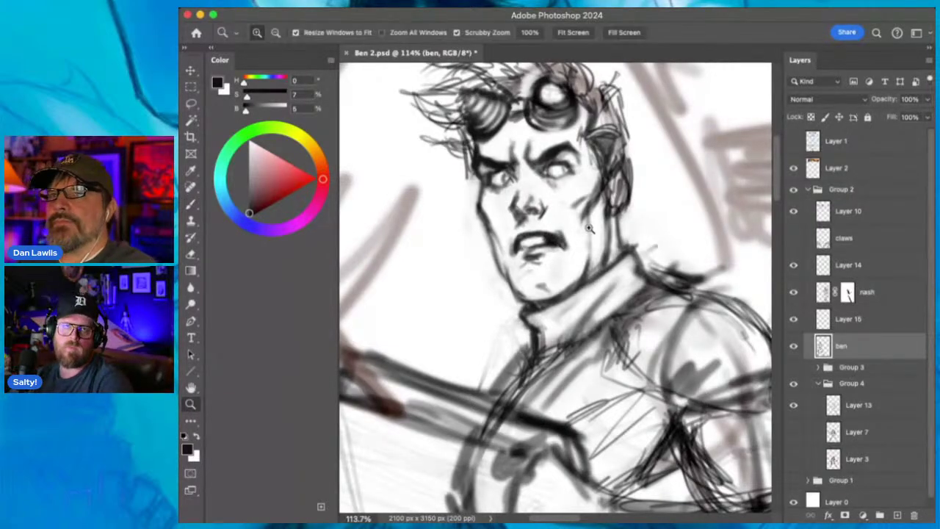
{"action": "left_click_drag", "start_coordinate": [581, 237], "coordinate": [547, 290]}
{"action": "left_click_drag", "start_coordinate": [608, 269], "coordinate": [635, 241]}
{"action": "mouse_move", "coordinate": [551, 146]}
{"action": "left_mouse_down"}
{"action": "mouse_move", "coordinate": [601, 129]}
{"action": "mouse_move", "coordinate": [535, 130]}
{"action": "mouse_move", "coordinate": [528, 141]}
{"action": "mouse_move", "coordinate": [548, 159]}
{"action": "mouse_move", "coordinate": [513, 132]}
{"action": "mouse_move", "coordinate": [549, 161]}
{"action": "mouse_move", "coordinate": [525, 126]}
{"action": "mouse_move", "coordinate": [555, 128]}
{"action": "mouse_move", "coordinate": [554, 116]}
{"action": "mouse_move", "coordinate": [582, 115]}
{"action": "mouse_move", "coordinate": [606, 145]}
{"action": "mouse_move", "coordinate": [589, 124]}
{"action": "mouse_move", "coordinate": [495, 129]}
{"action": "mouse_move", "coordinate": [485, 151]}
{"action": "mouse_move", "coordinate": [433, 164]}
{"action": "mouse_move", "coordinate": [471, 177]}
{"action": "mouse_move", "coordinate": [416, 154]}
{"action": "left_mouse_up"}
{"action": "key", "text": "e"}
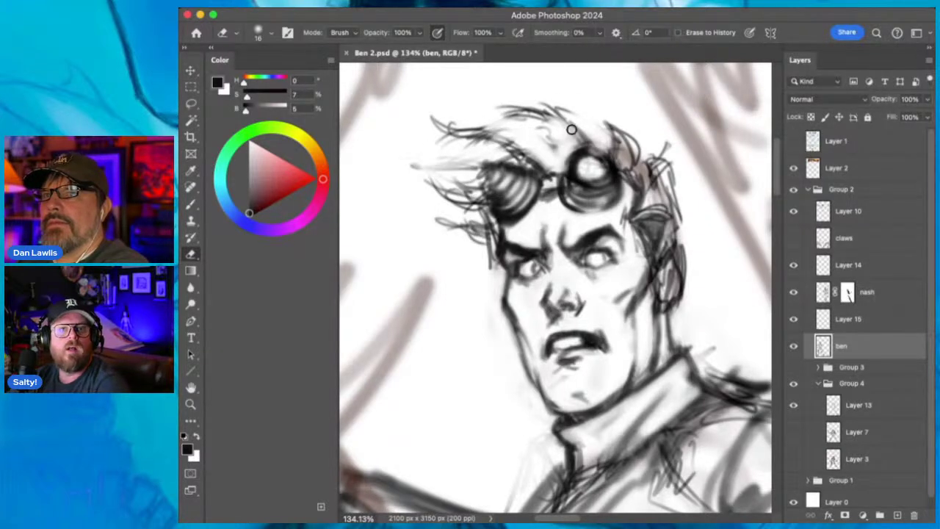
{"action": "mouse_move", "coordinate": [571, 129]}
{"action": "left_mouse_down"}
{"action": "mouse_move", "coordinate": [619, 153]}
{"action": "mouse_move", "coordinate": [588, 118]}
{"action": "mouse_move", "coordinate": [548, 109]}
{"action": "mouse_move", "coordinate": [648, 158]}
{"action": "mouse_move", "coordinate": [651, 169]}
{"action": "mouse_move", "coordinate": [652, 161]}
{"action": "mouse_move", "coordinate": [649, 201]}
{"action": "mouse_move", "coordinate": [641, 185]}
{"action": "mouse_move", "coordinate": [654, 196]}
{"action": "mouse_move", "coordinate": [641, 211]}
{"action": "mouse_move", "coordinate": [624, 209]}
{"action": "mouse_move", "coordinate": [652, 198]}
{"action": "mouse_move", "coordinate": [652, 223]}
{"action": "mouse_move", "coordinate": [668, 200]}
{"action": "mouse_move", "coordinate": [649, 155]}
{"action": "mouse_move", "coordinate": [608, 140]}
{"action": "mouse_move", "coordinate": [539, 127]}
{"action": "left_mouse_up"}
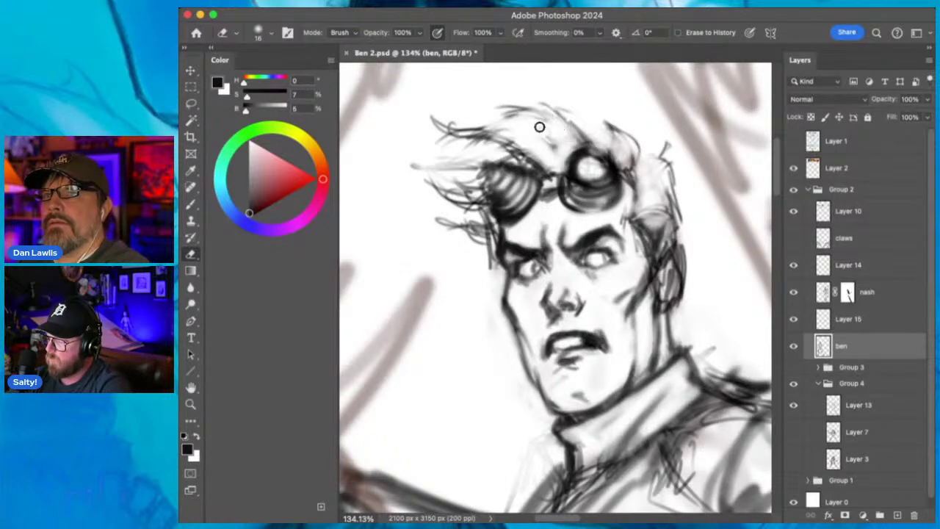
{"action": "mouse_move", "coordinate": [471, 192]}
{"action": "left_mouse_down"}
{"action": "mouse_move", "coordinate": [440, 185]}
{"action": "mouse_move", "coordinate": [476, 214]}
{"action": "left_mouse_up"}
Redraw the man's windswept front locks with pointed tips and add flowing strands over the crown.
{"action": "key", "text": "b"}
{"action": "mouse_move", "coordinate": [444, 188]}
{"action": "left_mouse_down"}
{"action": "mouse_move", "coordinate": [472, 215]}
{"action": "mouse_move", "coordinate": [459, 188]}
{"action": "mouse_move", "coordinate": [484, 217]}
{"action": "mouse_move", "coordinate": [442, 182]}
{"action": "mouse_move", "coordinate": [465, 159]}
{"action": "mouse_move", "coordinate": [456, 166]}
{"action": "mouse_move", "coordinate": [466, 192]}
{"action": "mouse_move", "coordinate": [448, 225]}
{"action": "mouse_move", "coordinate": [476, 210]}
{"action": "mouse_move", "coordinate": [425, 206]}
{"action": "mouse_move", "coordinate": [470, 209]}
{"action": "mouse_move", "coordinate": [441, 207]}
{"action": "mouse_move", "coordinate": [485, 234]}
{"action": "mouse_move", "coordinate": [502, 217]}
{"action": "mouse_move", "coordinate": [480, 229]}
{"action": "mouse_move", "coordinate": [487, 238]}
{"action": "left_mouse_up"}
{"action": "mouse_move", "coordinate": [580, 141]}
{"action": "left_mouse_down"}
{"action": "mouse_move", "coordinate": [532, 112]}
{"action": "mouse_move", "coordinate": [488, 138]}
{"action": "mouse_move", "coordinate": [508, 142]}
{"action": "mouse_move", "coordinate": [464, 130]}
{"action": "mouse_move", "coordinate": [534, 139]}
{"action": "mouse_move", "coordinate": [553, 150]}
{"action": "mouse_move", "coordinate": [559, 177]}
{"action": "mouse_move", "coordinate": [521, 139]}
{"action": "mouse_move", "coordinate": [532, 143]}
{"action": "mouse_move", "coordinate": [472, 142]}
{"action": "mouse_move", "coordinate": [437, 160]}
{"action": "mouse_move", "coordinate": [443, 146]}
{"action": "mouse_move", "coordinate": [459, 158]}
{"action": "mouse_move", "coordinate": [400, 161]}
{"action": "mouse_move", "coordinate": [467, 148]}
{"action": "left_mouse_up"}
{"action": "left_click_drag", "start_coordinate": [415, 165], "coordinate": [445, 157]}
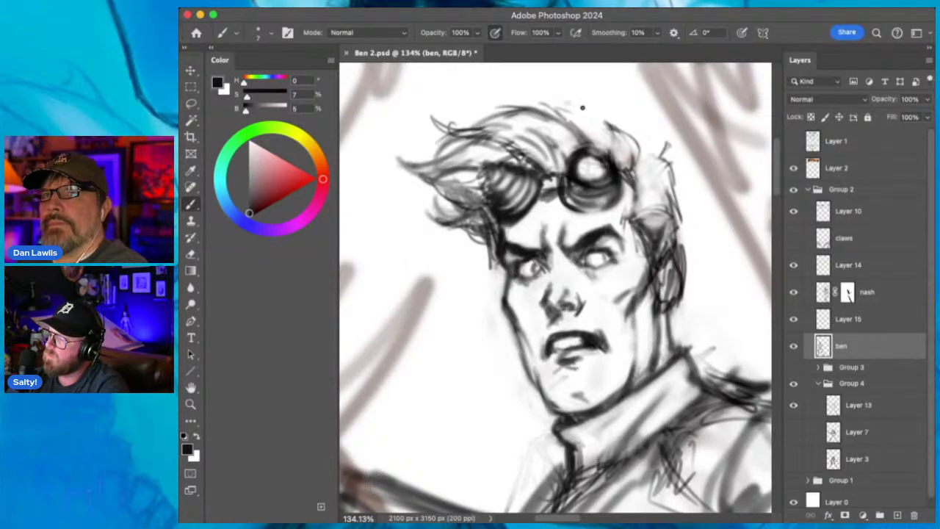
{"action": "left_click_drag", "start_coordinate": [582, 108], "coordinate": [573, 132]}
{"action": "mouse_move", "coordinate": [552, 102]}
{"action": "left_mouse_down"}
{"action": "mouse_move", "coordinate": [569, 122]}
{"action": "mouse_move", "coordinate": [565, 104]}
{"action": "mouse_move", "coordinate": [608, 135]}
{"action": "mouse_move", "coordinate": [618, 135]}
{"action": "mouse_move", "coordinate": [619, 121]}
{"action": "mouse_move", "coordinate": [623, 152]}
{"action": "left_mouse_up"}
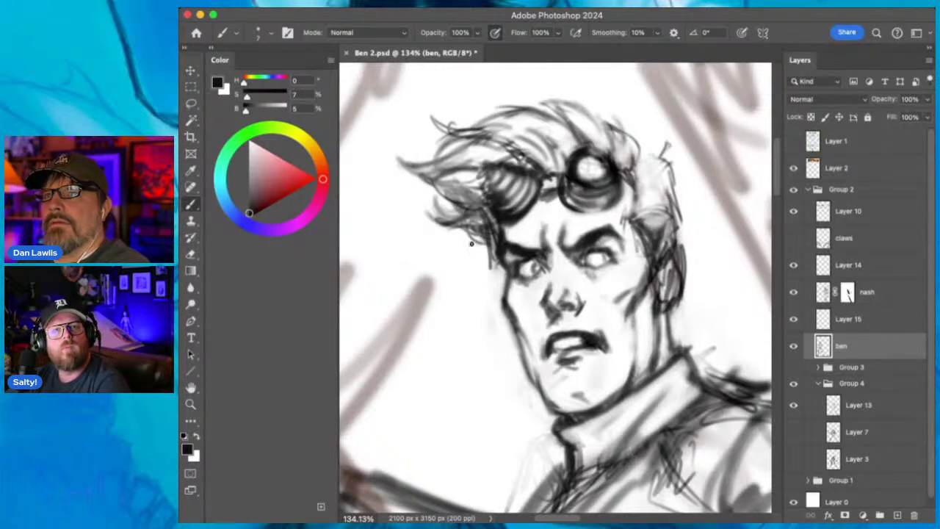
Sketch loose hair strands blowing out from the forehead past the far temple and trim them with the Eraser.
{"action": "mouse_move", "coordinate": [471, 244]}
{"action": "left_mouse_down"}
{"action": "mouse_move", "coordinate": [439, 265]}
{"action": "mouse_move", "coordinate": [469, 262]}
{"action": "left_mouse_up"}
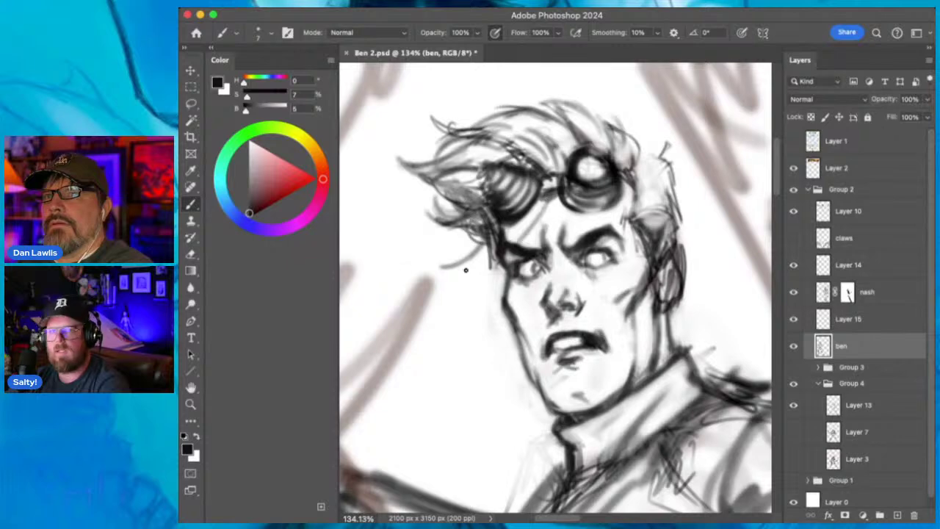
{"action": "mouse_move", "coordinate": [544, 201]}
{"action": "left_mouse_down"}
{"action": "mouse_move", "coordinate": [518, 236]}
{"action": "mouse_move", "coordinate": [443, 265]}
{"action": "left_mouse_up"}
{"action": "left_click_drag", "start_coordinate": [495, 248], "coordinate": [462, 263]}
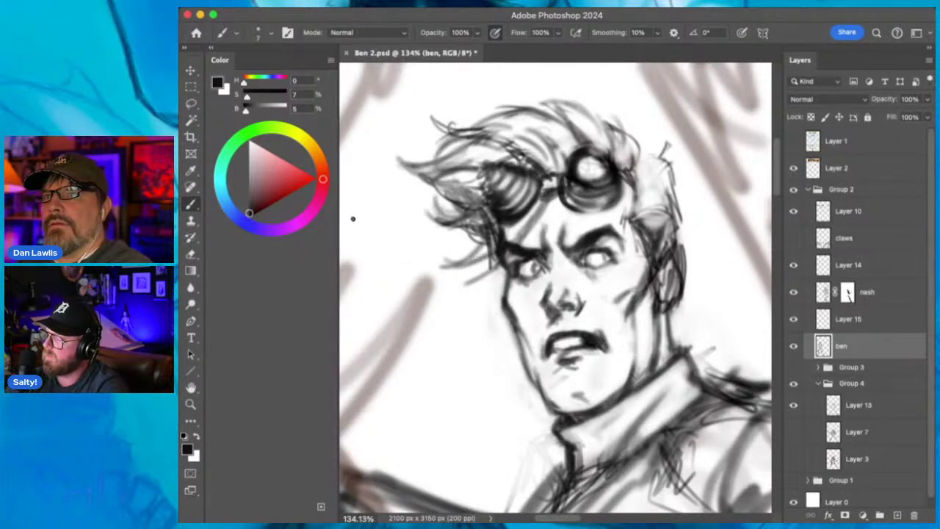
{"action": "left_click", "coordinate": [191, 254]}
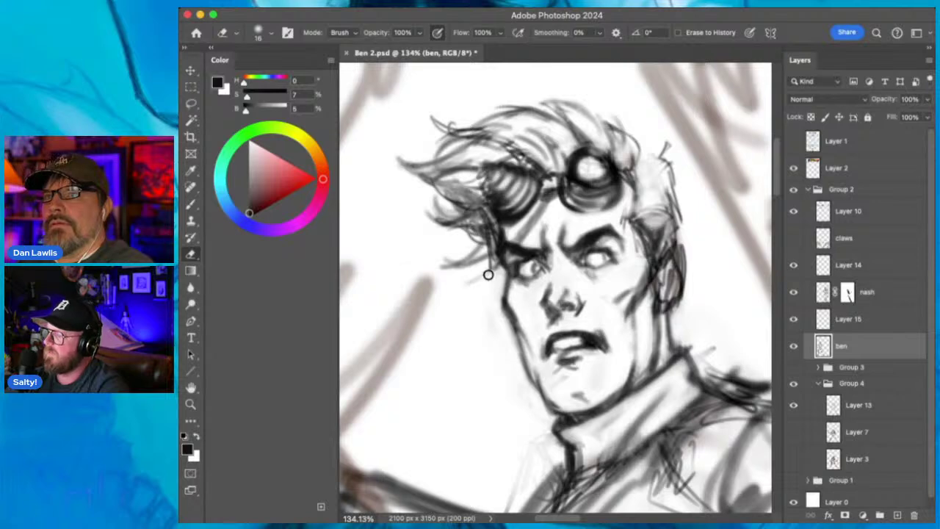
{"action": "left_click_drag", "start_coordinate": [456, 253], "coordinate": [481, 236]}
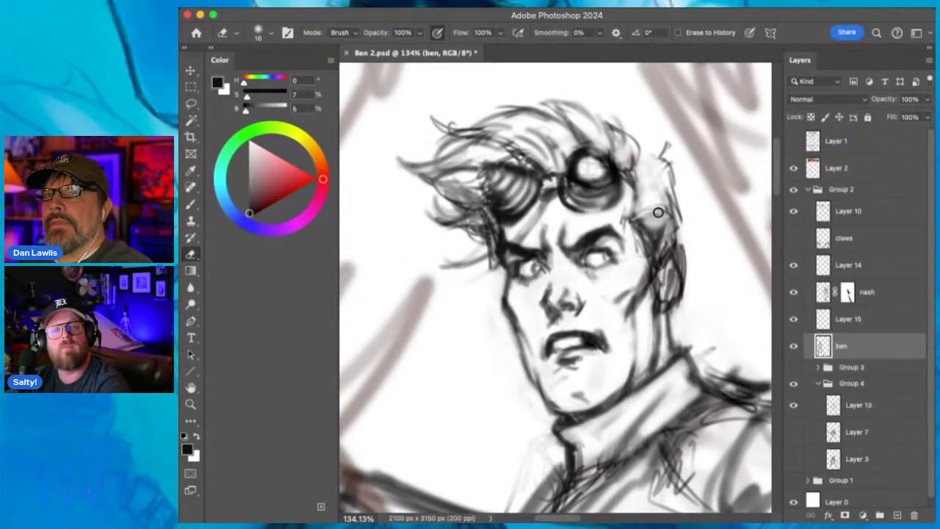
Erase and redraw the man's near ear, and darken the jaw, far temple and back-of-neck contours.
{"action": "mouse_move", "coordinate": [653, 238]}
{"action": "left_mouse_down"}
{"action": "mouse_move", "coordinate": [650, 224]}
{"action": "mouse_move", "coordinate": [677, 253]}
{"action": "mouse_move", "coordinate": [673, 303]}
{"action": "left_mouse_up"}
{"action": "left_click", "coordinate": [190, 204]}
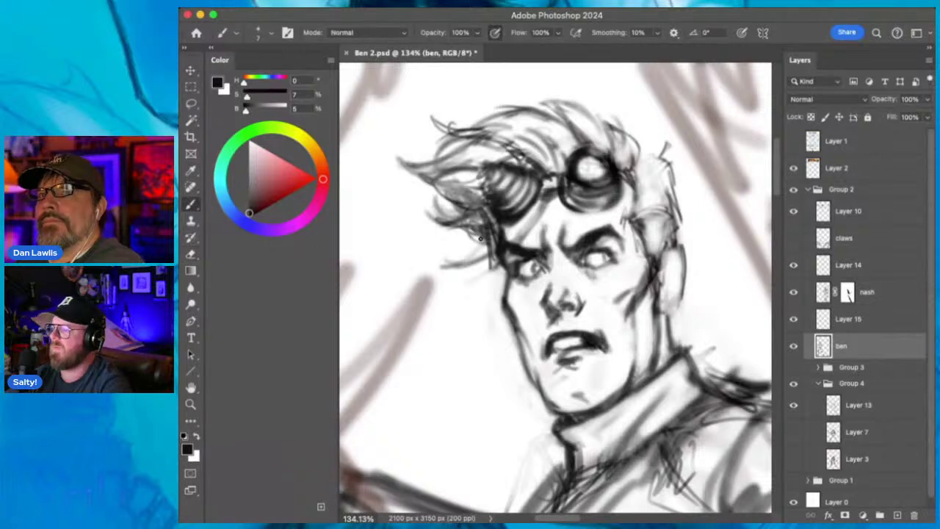
{"action": "mouse_move", "coordinate": [663, 264]}
{"action": "left_mouse_down"}
{"action": "mouse_move", "coordinate": [679, 246]}
{"action": "mouse_move", "coordinate": [664, 260]}
{"action": "mouse_move", "coordinate": [669, 280]}
{"action": "mouse_move", "coordinate": [659, 293]}
{"action": "mouse_move", "coordinate": [674, 277]}
{"action": "mouse_move", "coordinate": [670, 292]}
{"action": "mouse_move", "coordinate": [676, 257]}
{"action": "mouse_move", "coordinate": [681, 276]}
{"action": "mouse_move", "coordinate": [663, 315]}
{"action": "mouse_move", "coordinate": [677, 295]}
{"action": "mouse_move", "coordinate": [677, 256]}
{"action": "left_mouse_up"}
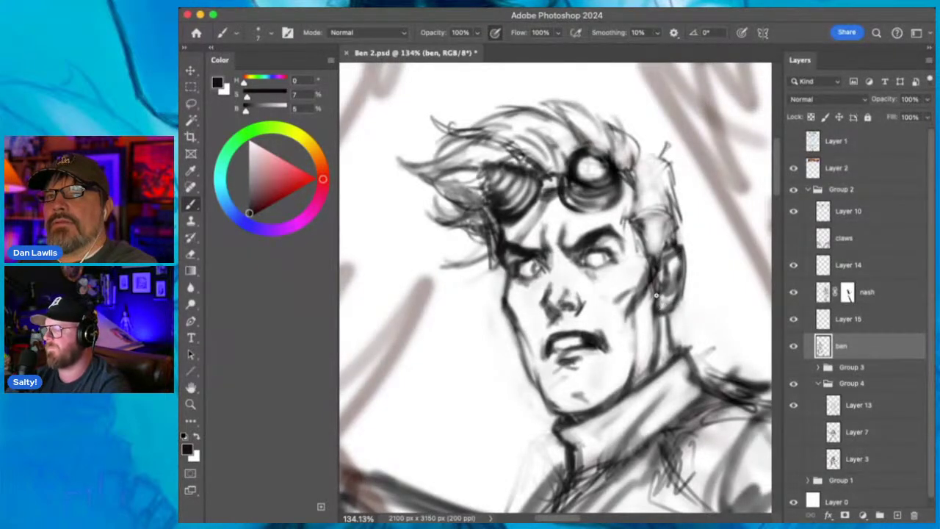
{"action": "left_click_drag", "start_coordinate": [655, 295], "coordinate": [658, 345]}
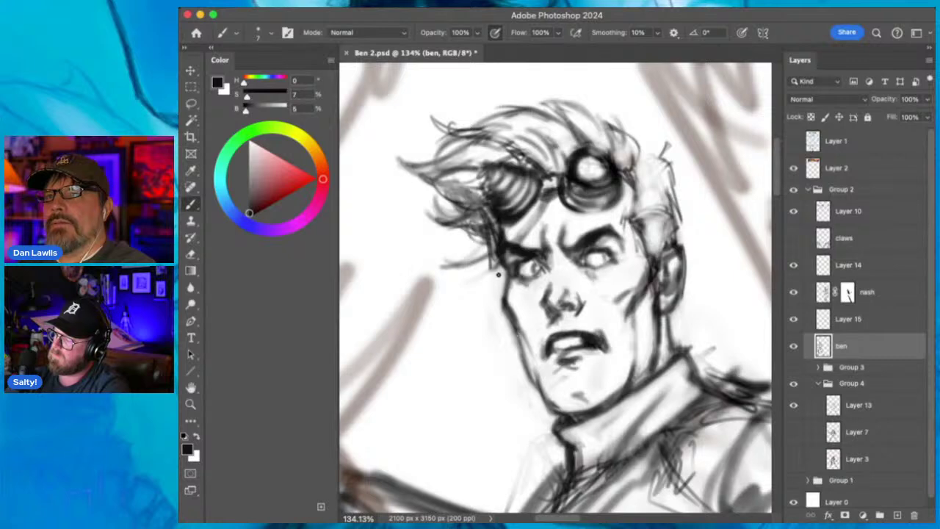
{"action": "left_click_drag", "start_coordinate": [498, 271], "coordinate": [504, 290]}
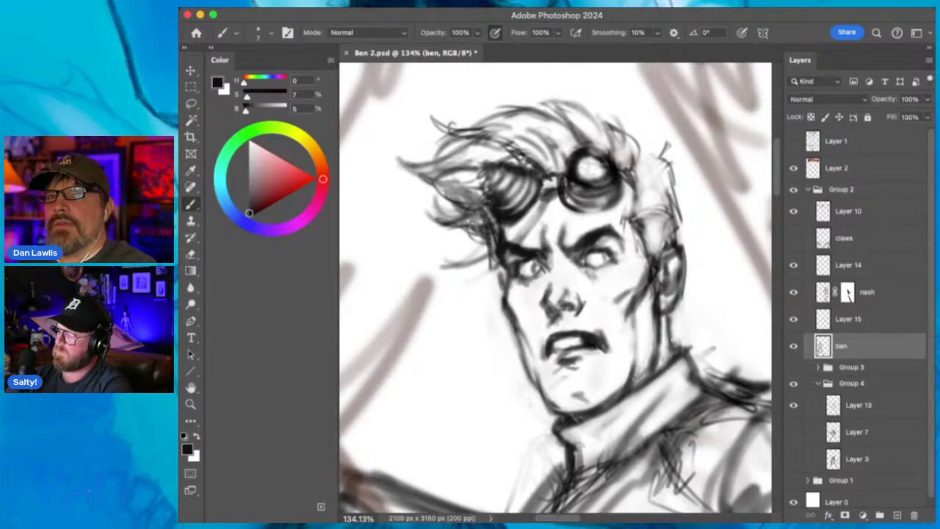
{"action": "mouse_move", "coordinate": [669, 322]}
{"action": "left_mouse_down"}
{"action": "mouse_move", "coordinate": [668, 357]}
{"action": "mouse_move", "coordinate": [669, 318]}
{"action": "mouse_move", "coordinate": [690, 366]}
{"action": "left_mouse_up"}
Outline the hair at the back of the crown, extend the lower front lock and darken the upper front locks.
{"action": "mouse_move", "coordinate": [648, 153]}
{"action": "left_mouse_down"}
{"action": "mouse_move", "coordinate": [673, 171]}
{"action": "mouse_move", "coordinate": [639, 153]}
{"action": "mouse_move", "coordinate": [629, 123]}
{"action": "mouse_move", "coordinate": [575, 110]}
{"action": "left_mouse_up"}
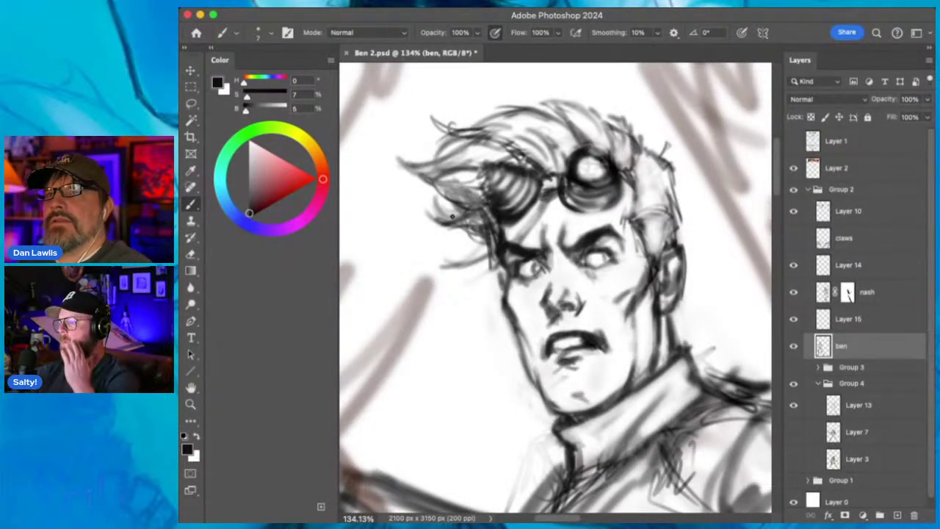
{"action": "mouse_move", "coordinate": [461, 225]}
{"action": "left_mouse_down"}
{"action": "mouse_move", "coordinate": [417, 193]}
{"action": "mouse_move", "coordinate": [430, 222]}
{"action": "mouse_move", "coordinate": [442, 212]}
{"action": "mouse_move", "coordinate": [425, 213]}
{"action": "mouse_move", "coordinate": [479, 205]}
{"action": "mouse_move", "coordinate": [443, 218]}
{"action": "mouse_move", "coordinate": [470, 221]}
{"action": "left_mouse_up"}
{"action": "left_click", "coordinate": [190, 253]}
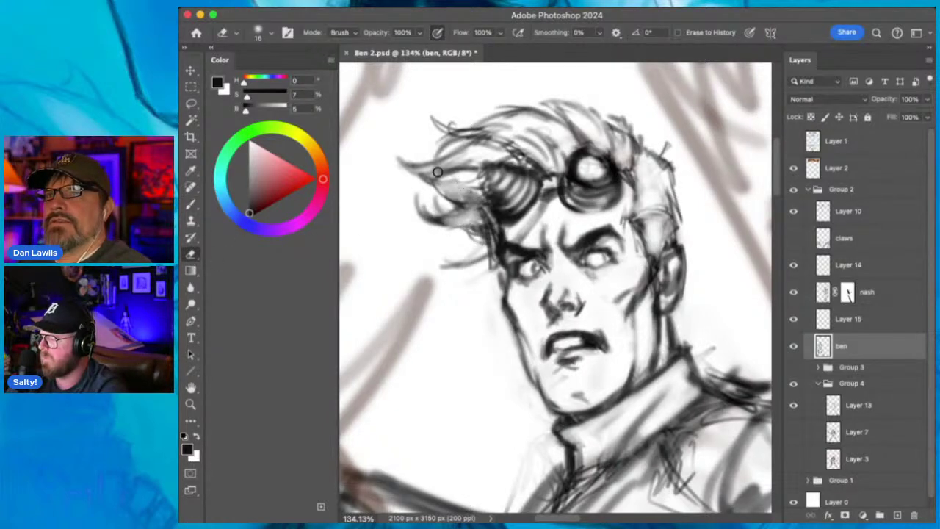
{"action": "left_click", "coordinate": [191, 205]}
{"action": "mouse_move", "coordinate": [464, 172]}
{"action": "left_mouse_down"}
{"action": "mouse_move", "coordinate": [433, 185]}
{"action": "mouse_move", "coordinate": [460, 201]}
{"action": "mouse_move", "coordinate": [454, 173]}
{"action": "mouse_move", "coordinate": [481, 190]}
{"action": "mouse_move", "coordinate": [411, 173]}
{"action": "left_mouse_up"}
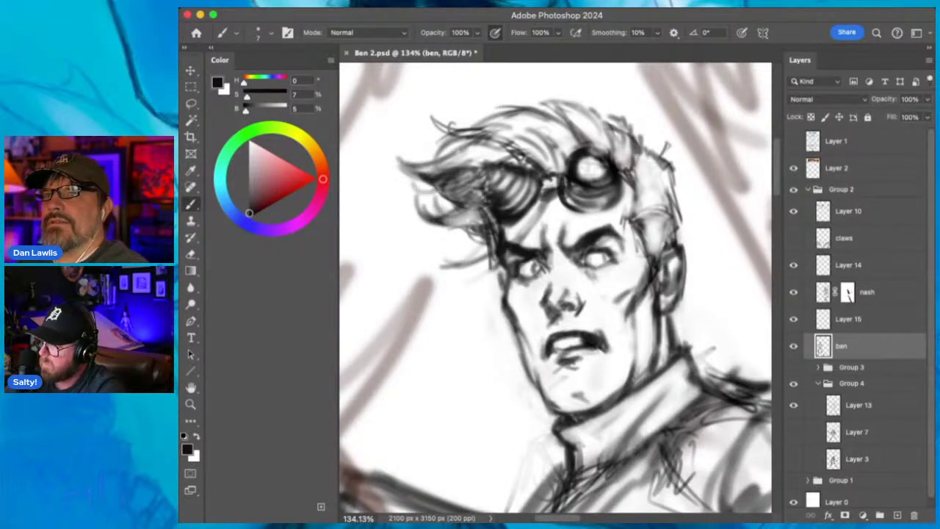
{"action": "mouse_move", "coordinate": [458, 141]}
{"action": "left_mouse_down"}
{"action": "mouse_move", "coordinate": [429, 162]}
{"action": "mouse_move", "coordinate": [483, 143]}
{"action": "mouse_move", "coordinate": [426, 153]}
{"action": "left_mouse_up"}
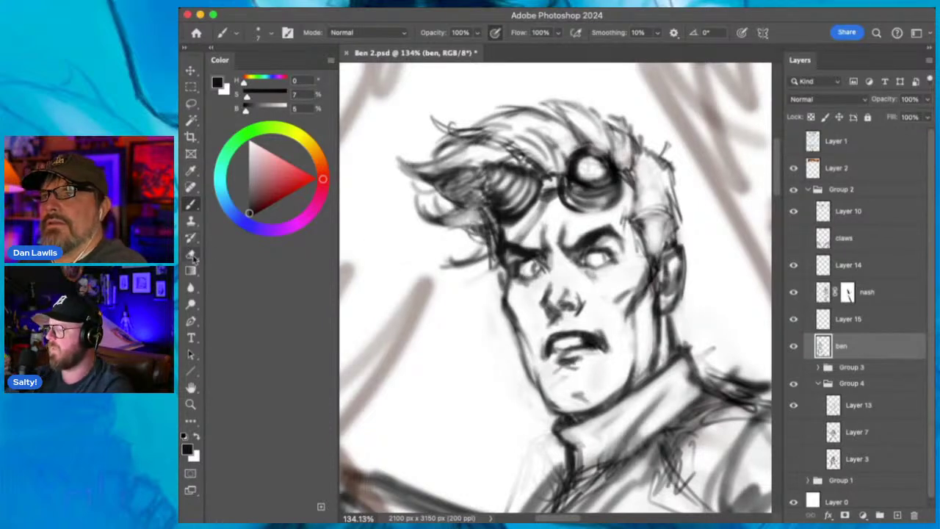
Erase excess from the loose strand by the far temple, the mark on the forehead and the stray lines behind the collar.
{"action": "left_click", "coordinate": [191, 254]}
{"action": "mouse_move", "coordinate": [455, 252]}
{"action": "left_mouse_down"}
{"action": "mouse_move", "coordinate": [438, 256]}
{"action": "mouse_move", "coordinate": [443, 245]}
{"action": "mouse_move", "coordinate": [484, 248]}
{"action": "left_mouse_up"}
{"action": "left_click_drag", "start_coordinate": [541, 222], "coordinate": [528, 224]}
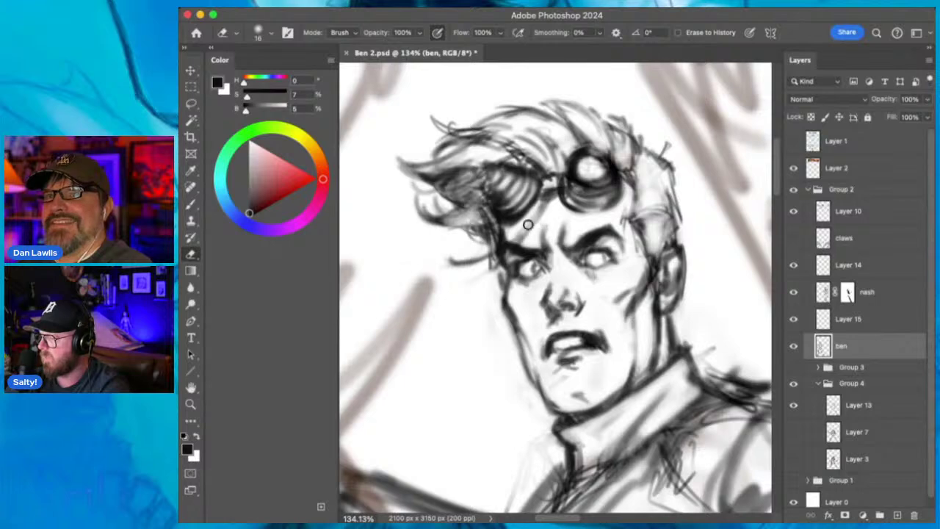
{"action": "mouse_move", "coordinate": [709, 351]}
{"action": "left_mouse_down"}
{"action": "mouse_move", "coordinate": [715, 370]}
{"action": "mouse_move", "coordinate": [733, 369]}
{"action": "left_mouse_up"}
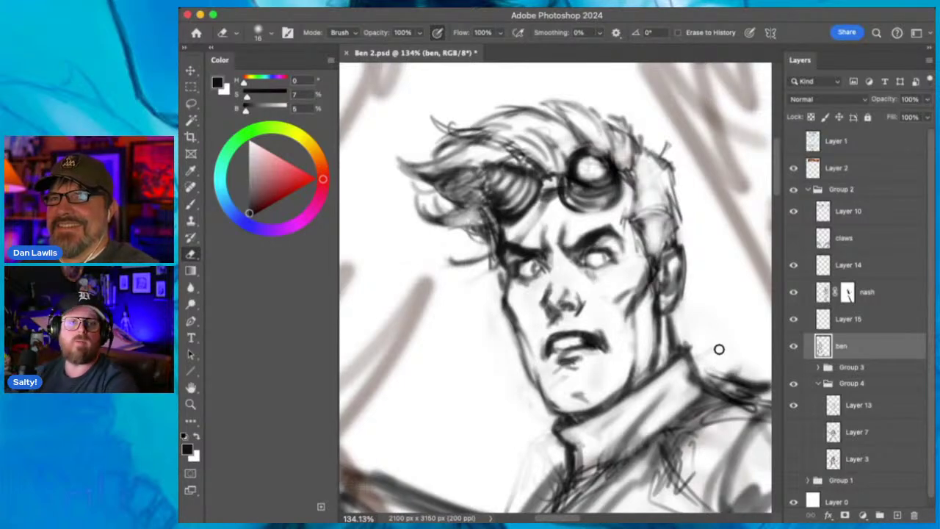
{"action": "left_click", "coordinate": [191, 403]}
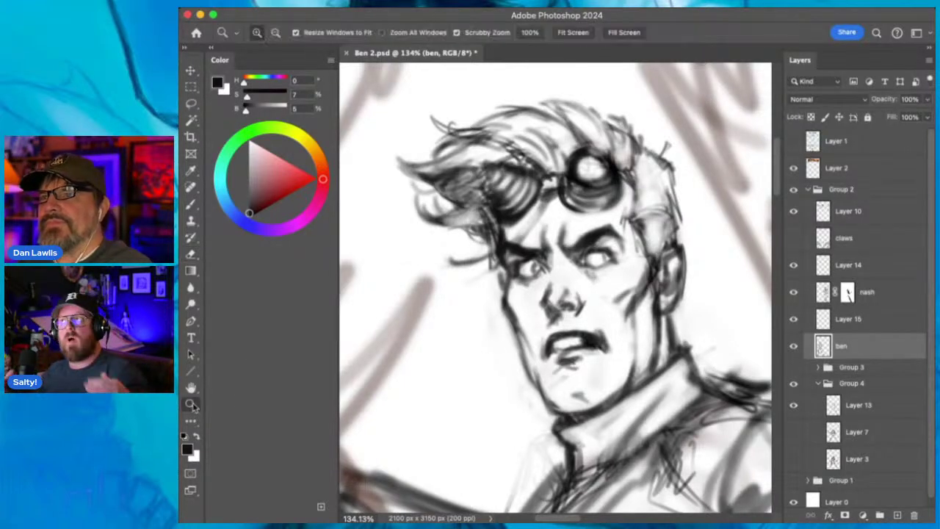
Rework the man's mouth by darkening the corners and upper lip line and cleaning up the teeth and lip edges.
{"action": "left_click", "coordinate": [191, 205]}
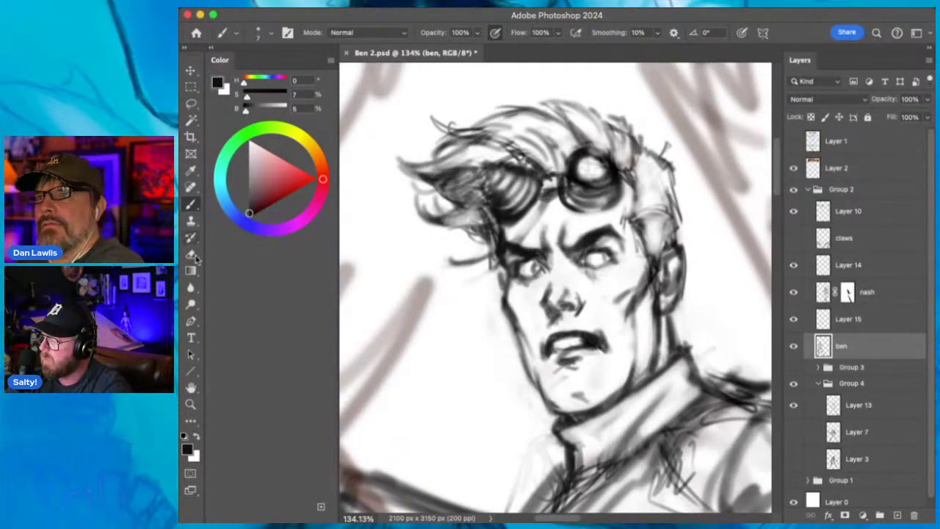
{"action": "key", "text": "e"}
{"action": "left_click_drag", "start_coordinate": [583, 340], "coordinate": [570, 342]}
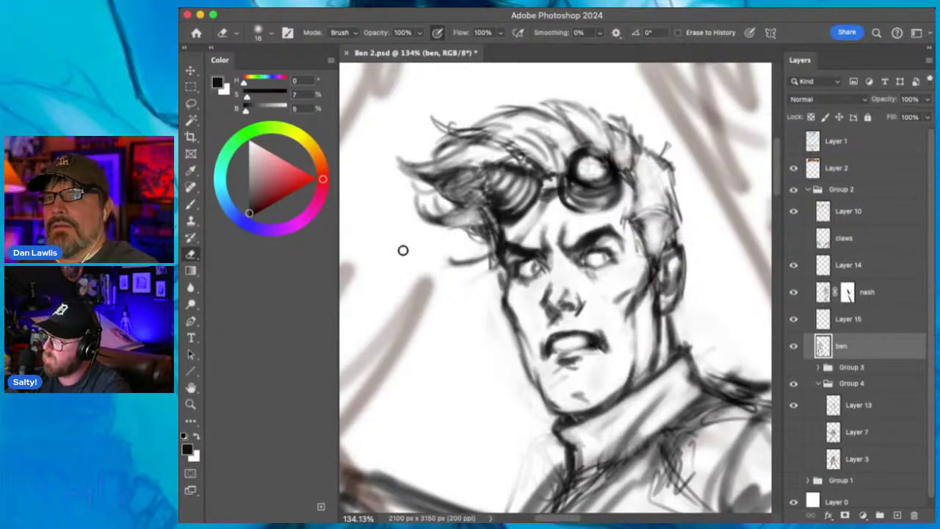
{"action": "left_click", "coordinate": [190, 205]}
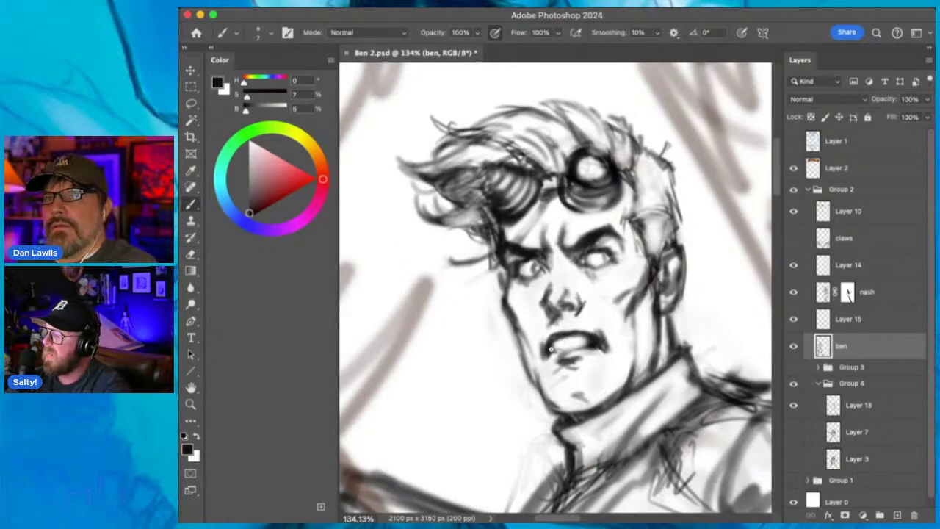
{"action": "mouse_move", "coordinate": [563, 335]}
{"action": "left_mouse_down"}
{"action": "mouse_move", "coordinate": [601, 341]}
{"action": "mouse_move", "coordinate": [559, 351]}
{"action": "mouse_move", "coordinate": [599, 341]}
{"action": "mouse_move", "coordinate": [608, 354]}
{"action": "left_mouse_up"}
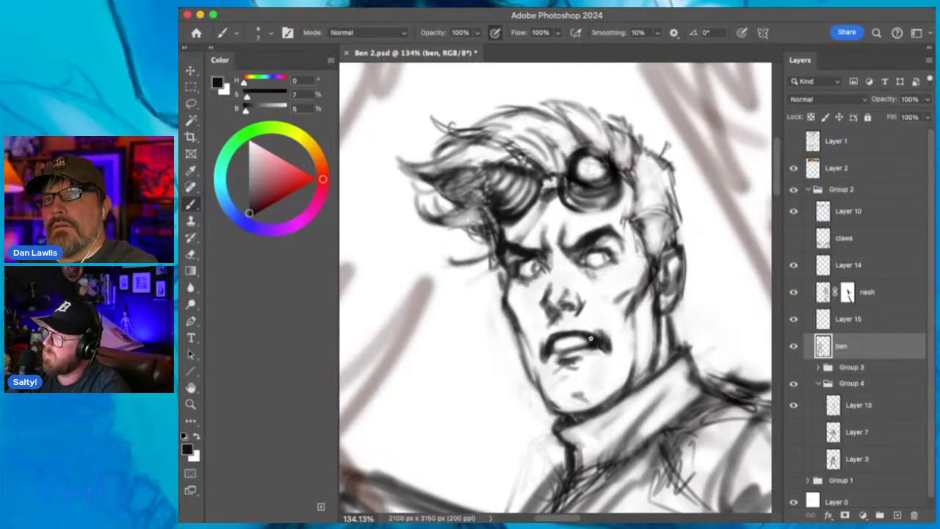
{"action": "key", "text": "e"}
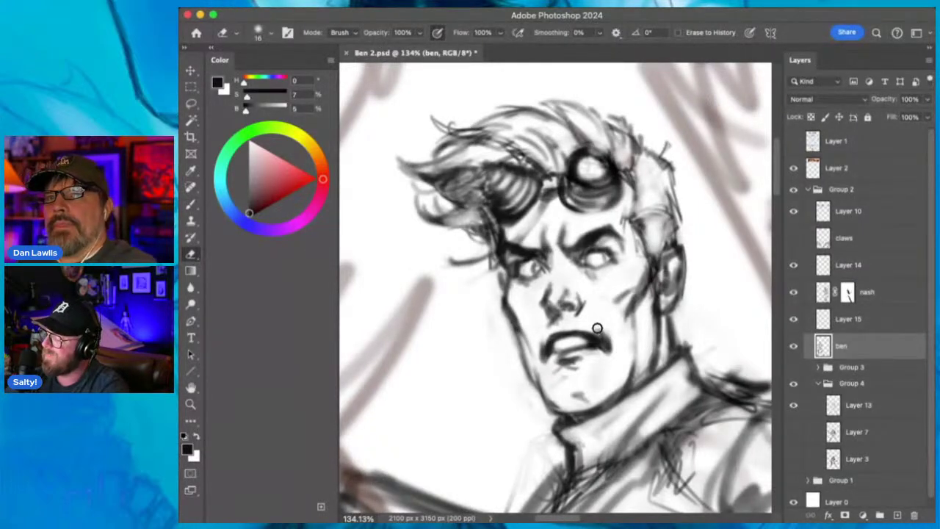
{"action": "mouse_move", "coordinate": [596, 328]}
{"action": "left_mouse_down"}
{"action": "mouse_move", "coordinate": [594, 319]}
{"action": "mouse_move", "coordinate": [611, 361]}
{"action": "left_mouse_up"}
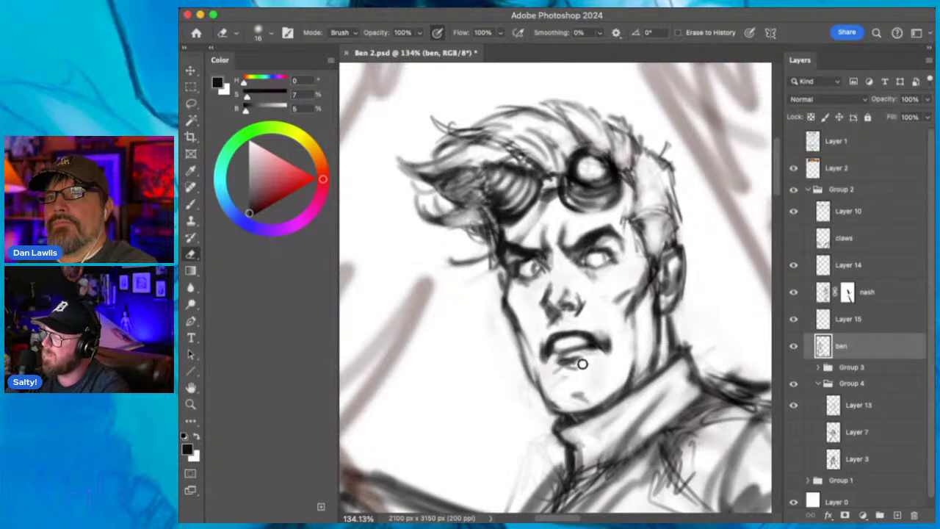
Shade beneath the man's lower lip and darken the chin and lower far jaw contour.
{"action": "key", "text": "b"}
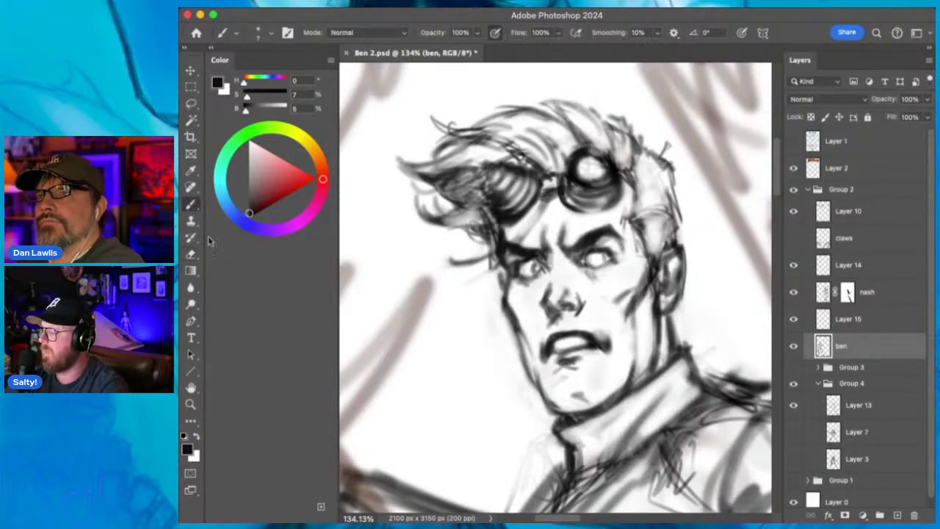
{"action": "left_click_drag", "start_coordinate": [573, 365], "coordinate": [588, 371]}
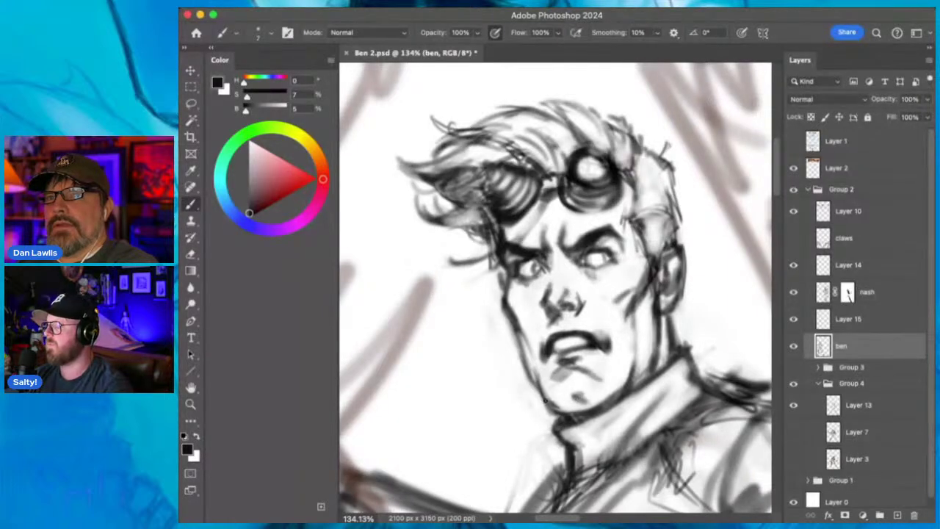
{"action": "left_click_drag", "start_coordinate": [541, 384], "coordinate": [555, 412]}
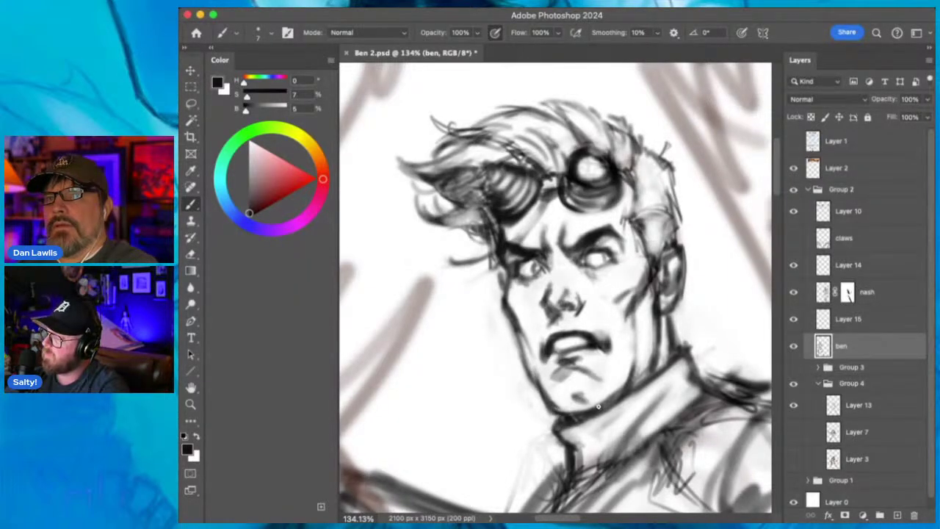
Shade the side hair above the man's ear and add strands to the top of his hair.
{"action": "mouse_move", "coordinate": [643, 219]}
{"action": "left_mouse_down"}
{"action": "mouse_move", "coordinate": [646, 243]}
{"action": "mouse_move", "coordinate": [660, 241]}
{"action": "mouse_move", "coordinate": [639, 219]}
{"action": "mouse_move", "coordinate": [657, 209]}
{"action": "mouse_move", "coordinate": [632, 214]}
{"action": "mouse_move", "coordinate": [650, 182]}
{"action": "left_mouse_up"}
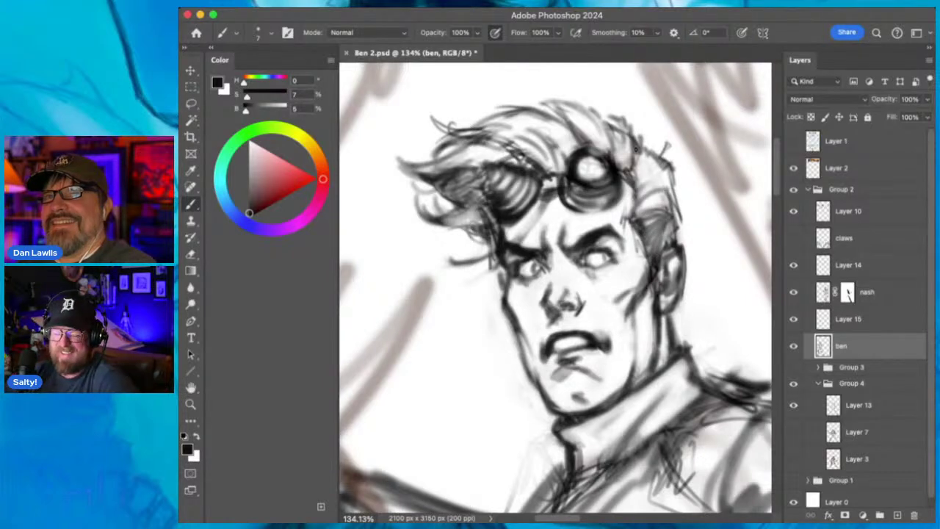
{"action": "mouse_move", "coordinate": [639, 135]}
{"action": "left_mouse_down"}
{"action": "mouse_move", "coordinate": [633, 163]}
{"action": "mouse_move", "coordinate": [633, 152]}
{"action": "left_mouse_up"}
{"action": "mouse_move", "coordinate": [586, 118]}
{"action": "left_mouse_down"}
{"action": "mouse_move", "coordinate": [570, 98]}
{"action": "mouse_move", "coordinate": [597, 137]}
{"action": "mouse_move", "coordinate": [568, 105]}
{"action": "mouse_move", "coordinate": [534, 119]}
{"action": "left_mouse_up"}
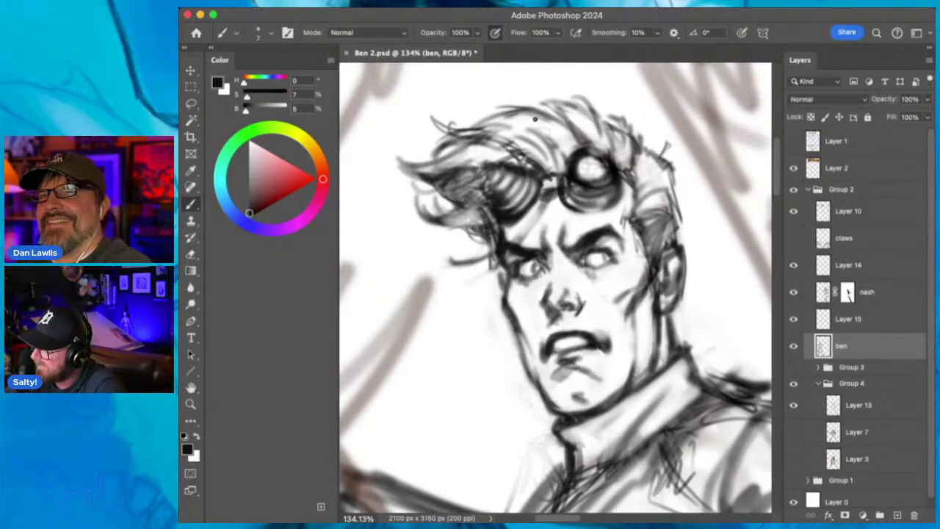
{"action": "key", "text": "z"}
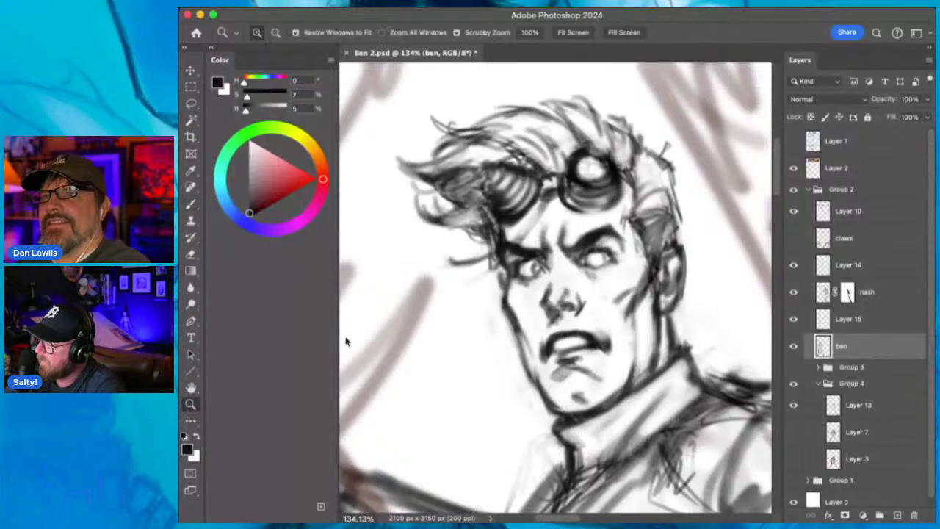
{"action": "left_click_drag", "start_coordinate": [636, 253], "coordinate": [561, 320]}
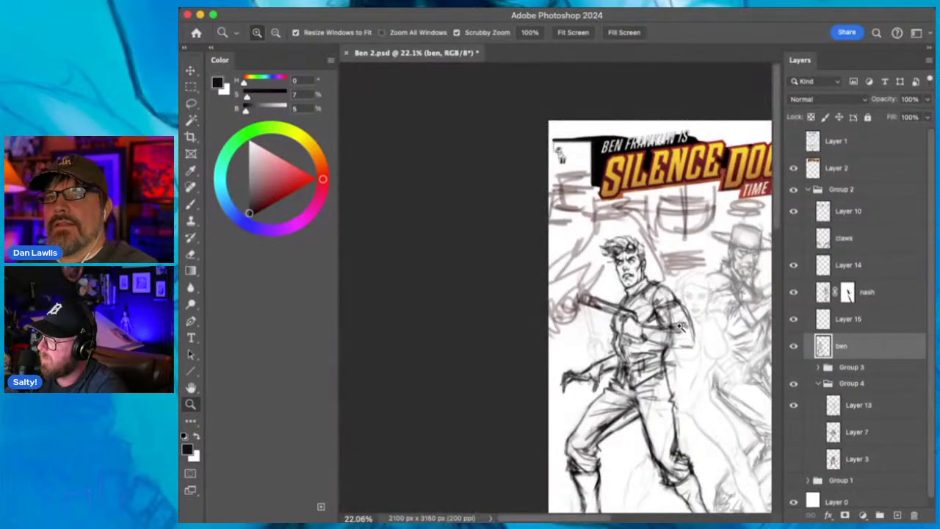
{"action": "left_click_drag", "start_coordinate": [680, 327], "coordinate": [710, 301]}
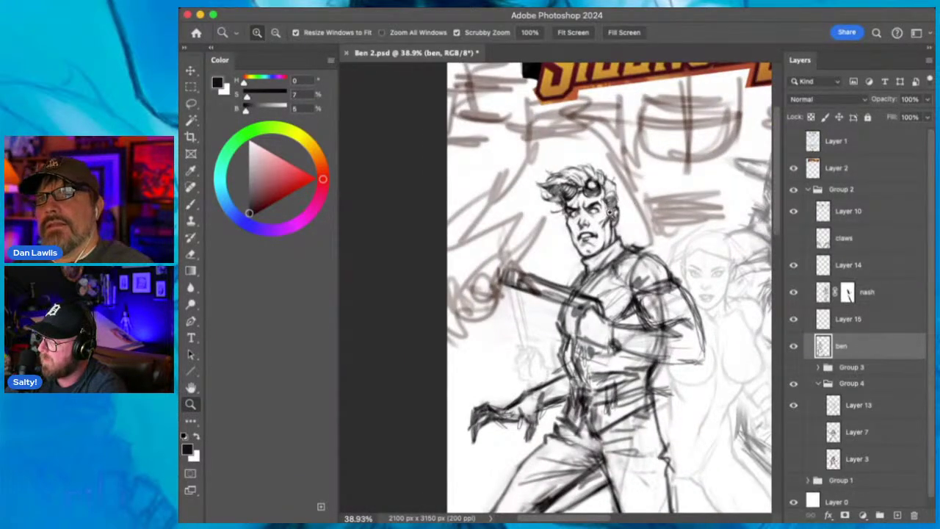
Select the man's far eye and eyebrow freehand and scale them down to about 94%.
{"action": "left_click_drag", "start_coordinate": [613, 213], "coordinate": [650, 191]}
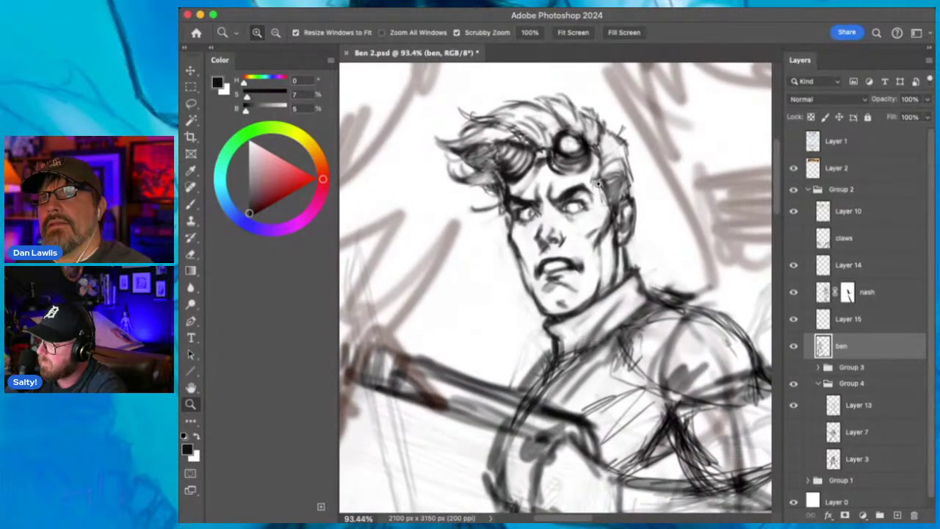
{"action": "left_click", "coordinate": [191, 103]}
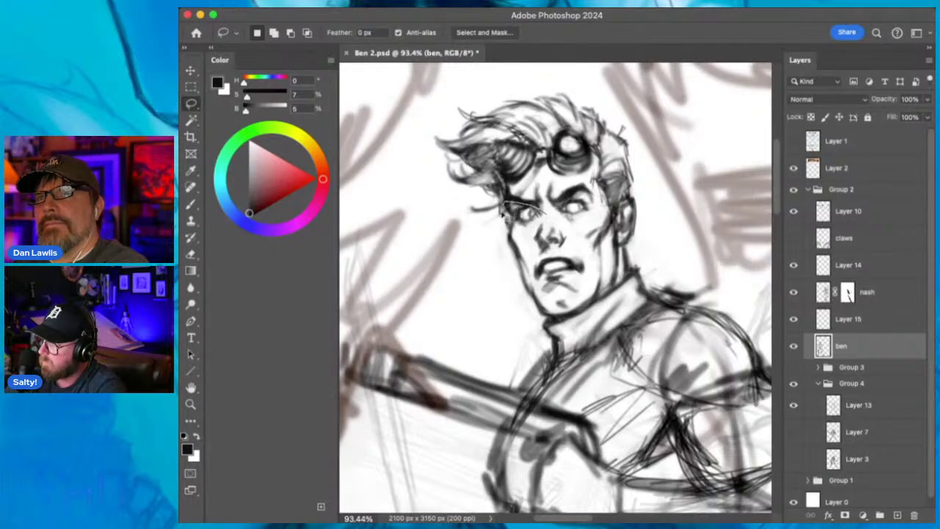
{"action": "mouse_move", "coordinate": [502, 211]}
{"action": "left_mouse_down"}
{"action": "mouse_move", "coordinate": [506, 234]}
{"action": "mouse_move", "coordinate": [527, 239]}
{"action": "mouse_move", "coordinate": [540, 226]}
{"action": "mouse_move", "coordinate": [503, 209]}
{"action": "left_mouse_up"}
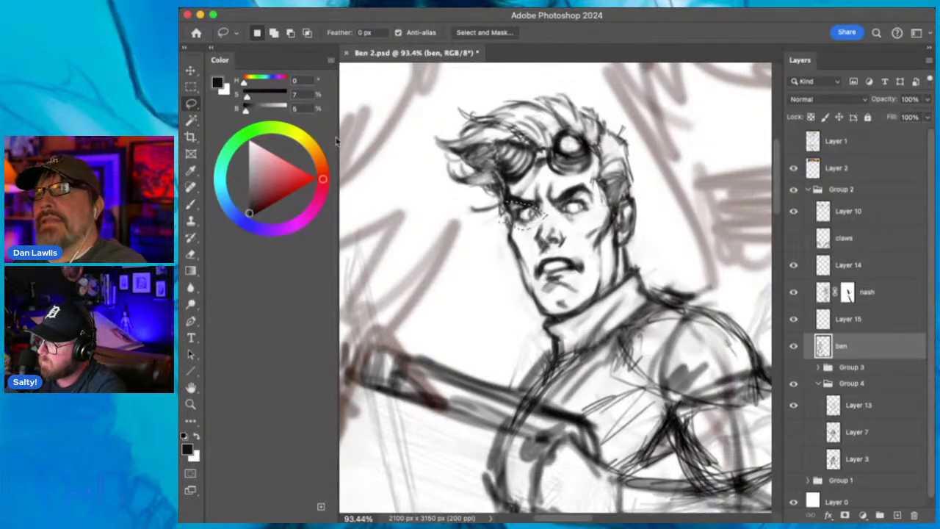
{"action": "key", "text": "v"}
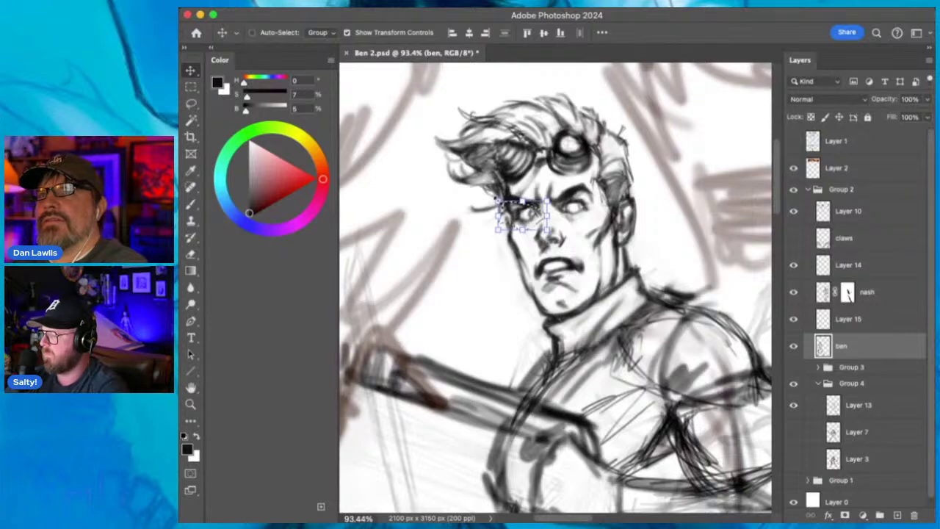
{"action": "key", "text": "super+t"}
{"action": "left_click_drag", "start_coordinate": [498, 201], "coordinate": [502, 202]}
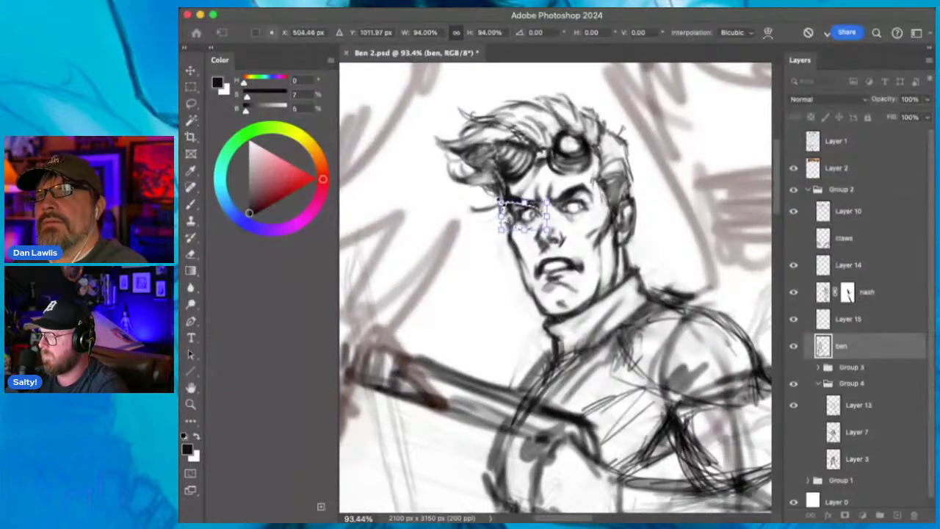
Select the man's near eye and eyebrow freehand and scale them down to 96.65%.
{"action": "left_click", "coordinate": [191, 103]}
{"action": "mouse_move", "coordinate": [550, 204]}
{"action": "left_mouse_down"}
{"action": "mouse_move", "coordinate": [547, 184]}
{"action": "mouse_move", "coordinate": [578, 183]}
{"action": "mouse_move", "coordinate": [606, 202]}
{"action": "mouse_move", "coordinate": [598, 224]}
{"action": "mouse_move", "coordinate": [562, 228]}
{"action": "left_mouse_up"}
{"action": "key", "text": "v"}
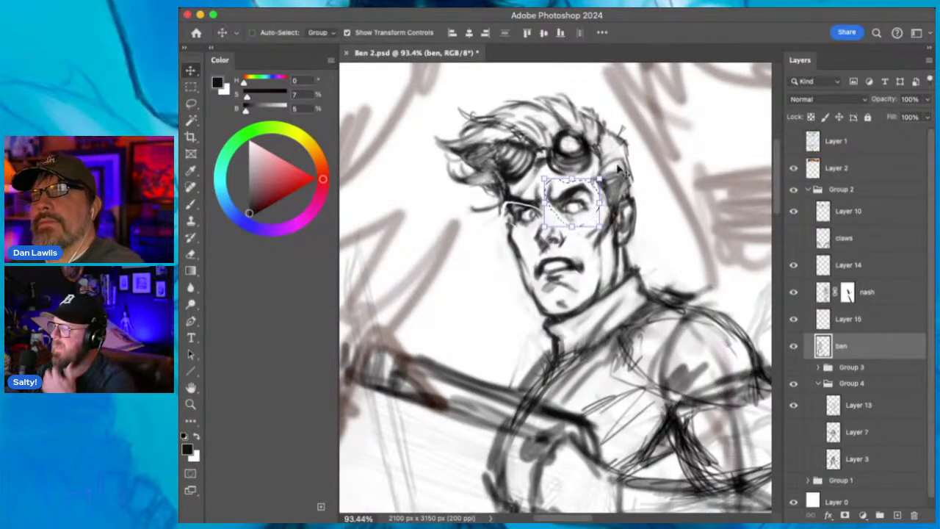
{"action": "key", "text": "super+t"}
{"action": "left_click_drag", "start_coordinate": [599, 178], "coordinate": [598, 180]}
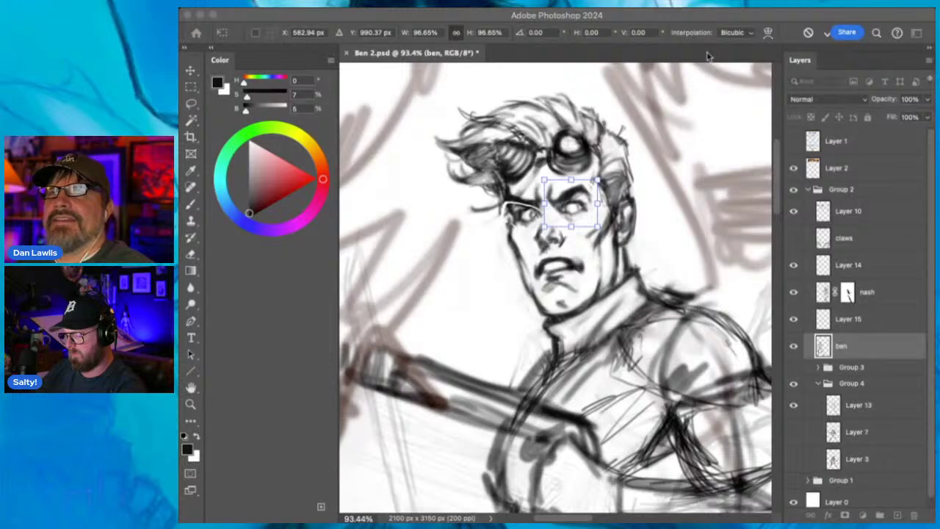
{"action": "left_click", "coordinate": [435, 20]}
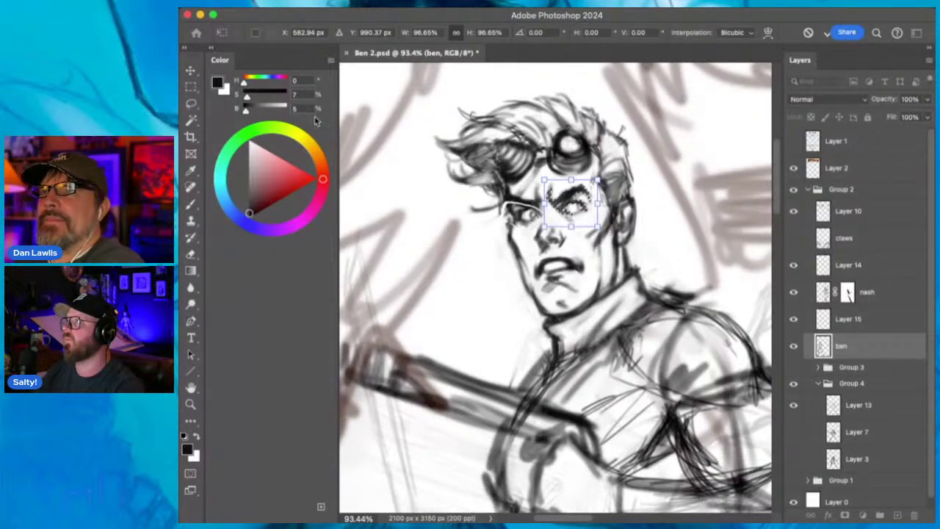
{"action": "left_click", "coordinate": [190, 203]}
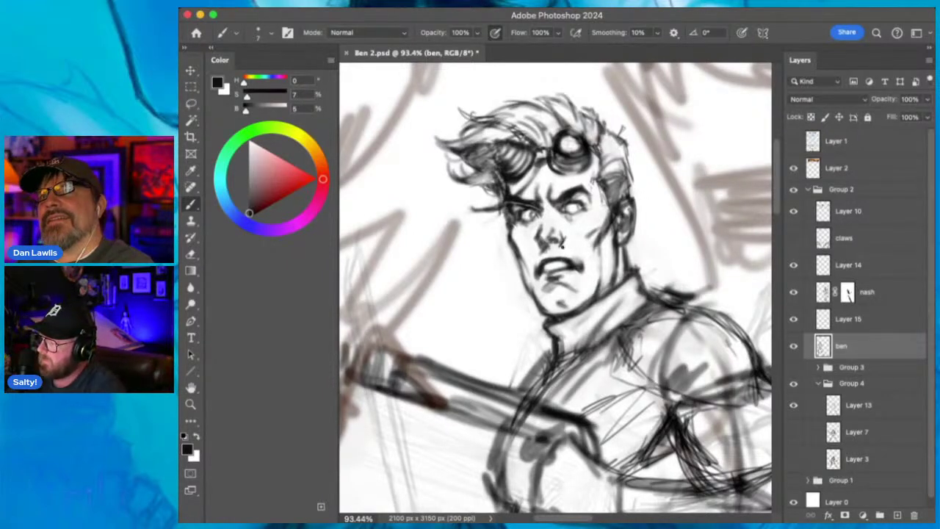
Select the man's mouth and chin freehand, scale them down to about 94% and clear the selection.
{"action": "left_click", "coordinate": [190, 104]}
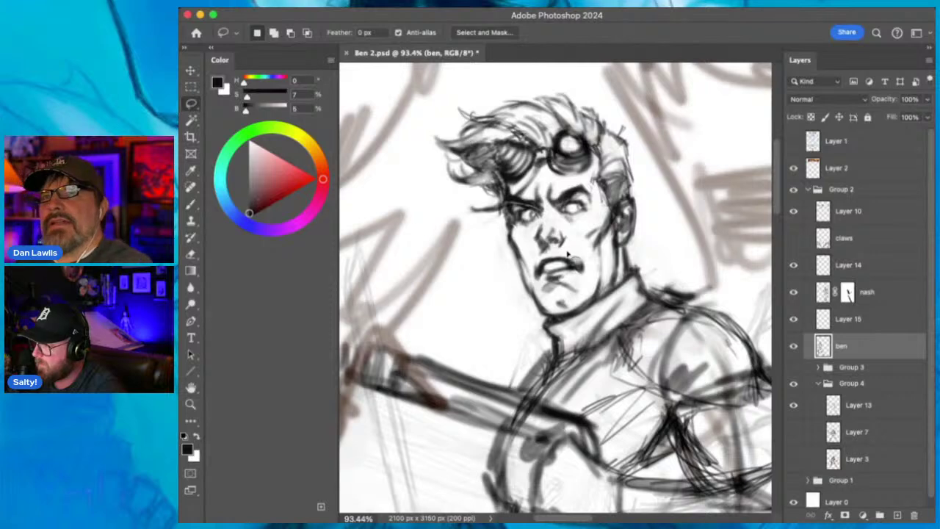
{"action": "mouse_move", "coordinate": [572, 251]}
{"action": "left_mouse_down"}
{"action": "mouse_move", "coordinate": [540, 266]}
{"action": "mouse_move", "coordinate": [532, 290]}
{"action": "mouse_move", "coordinate": [552, 310]}
{"action": "mouse_move", "coordinate": [580, 310]}
{"action": "mouse_move", "coordinate": [598, 273]}
{"action": "mouse_move", "coordinate": [576, 248]}
{"action": "left_mouse_up"}
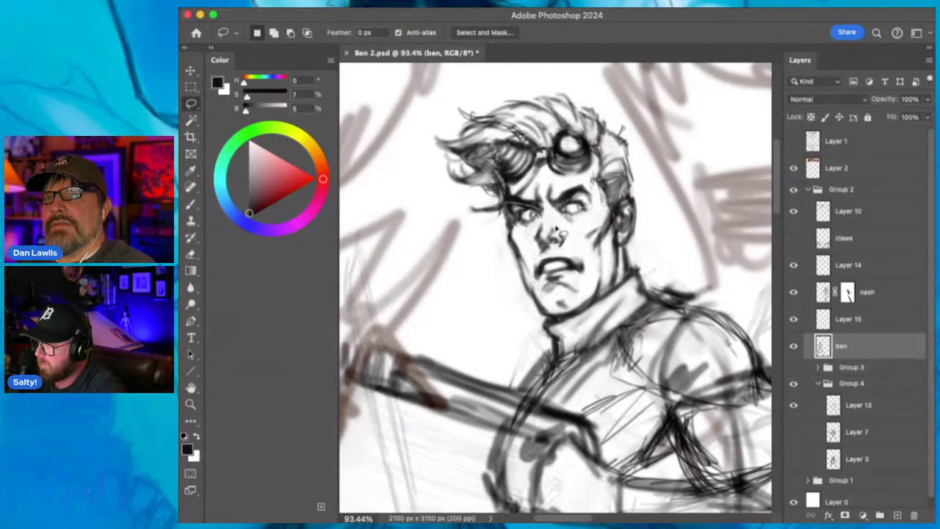
{"action": "left_click", "coordinate": [191, 70]}
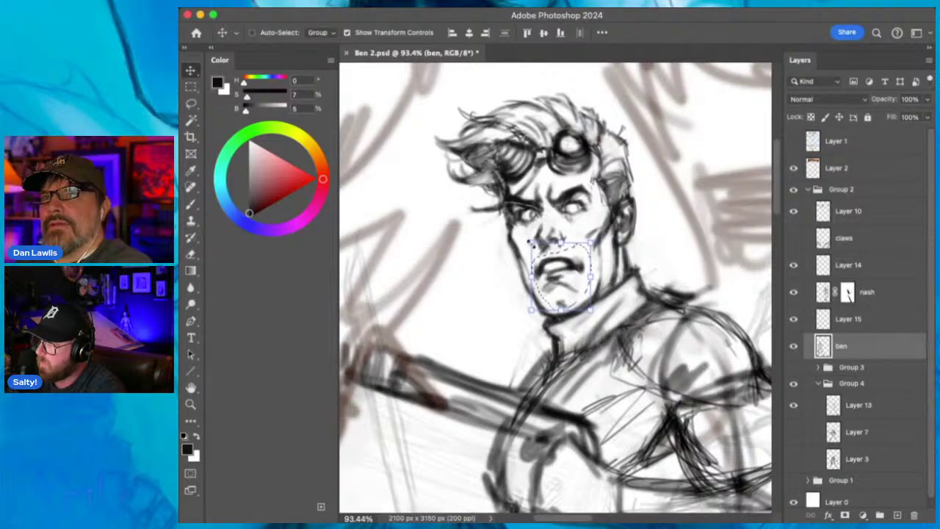
{"action": "key", "text": "ctrl+t"}
{"action": "left_click_drag", "start_coordinate": [532, 242], "coordinate": [551, 252]}
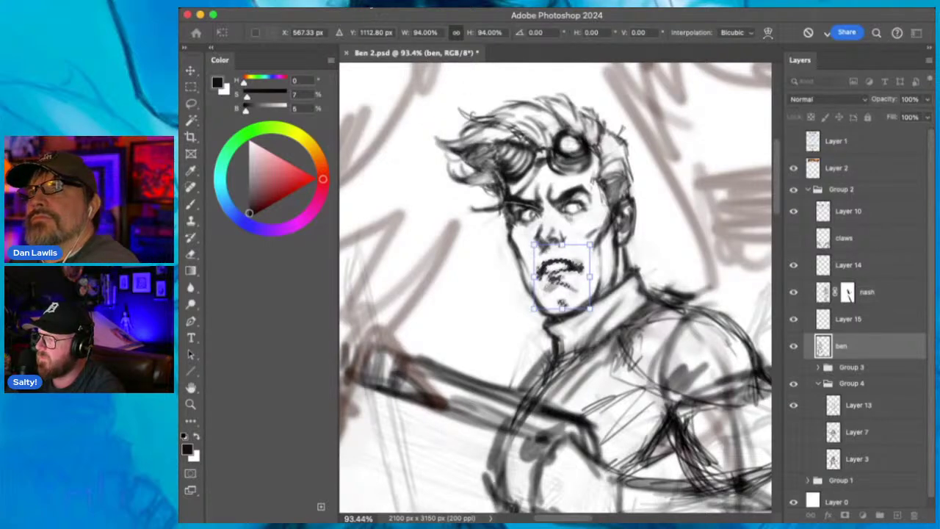
{"action": "key", "text": "Return"}
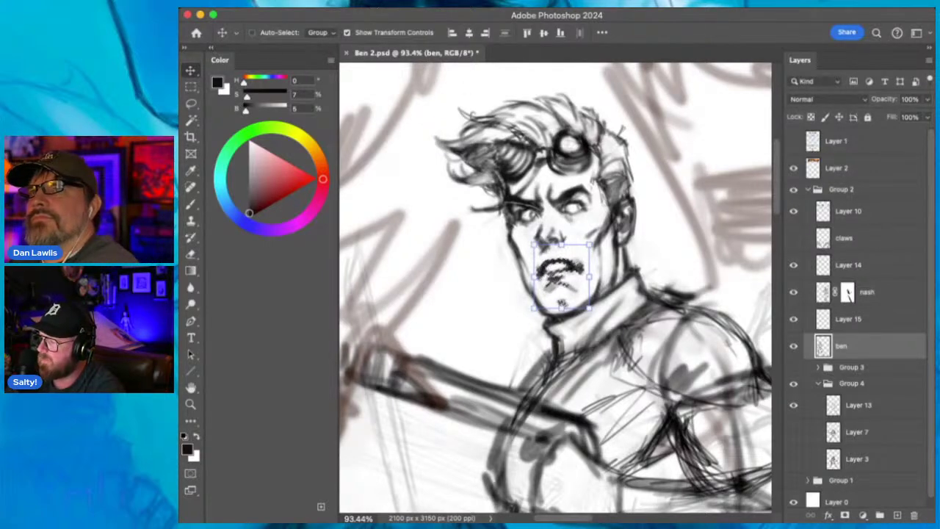
{"action": "key", "text": "ctrl+d"}
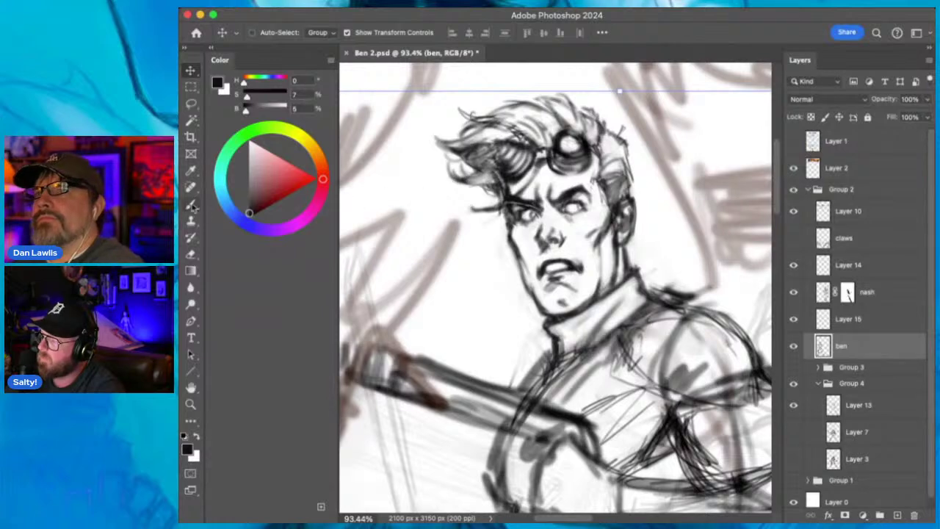
Darken the far jaw contour and erase excess marks from the near cheek and the far eye.
{"action": "left_click", "coordinate": [192, 206]}
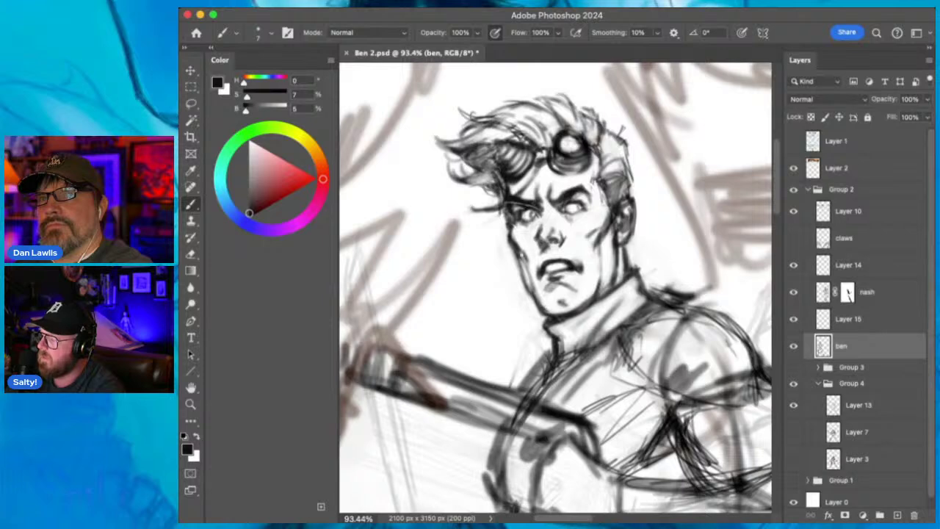
{"action": "left_click_drag", "start_coordinate": [528, 282], "coordinate": [547, 311]}
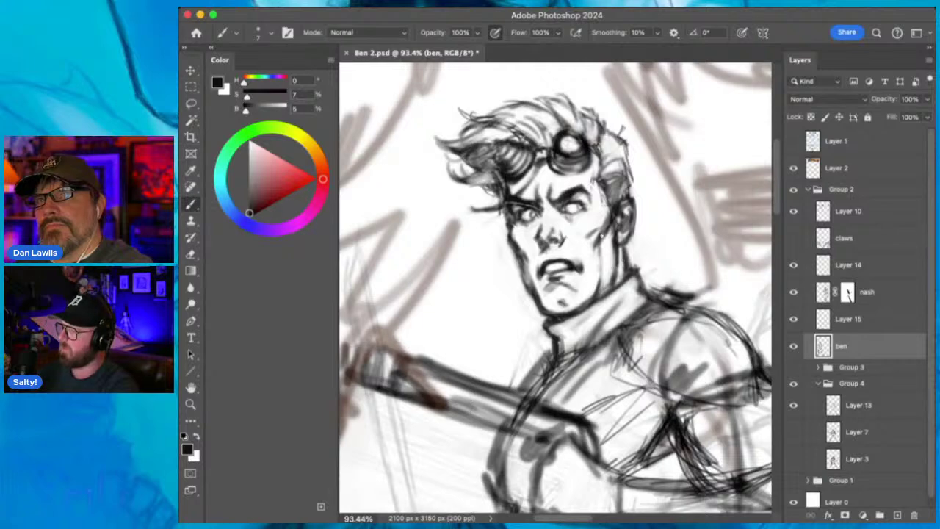
{"action": "key", "text": "e"}
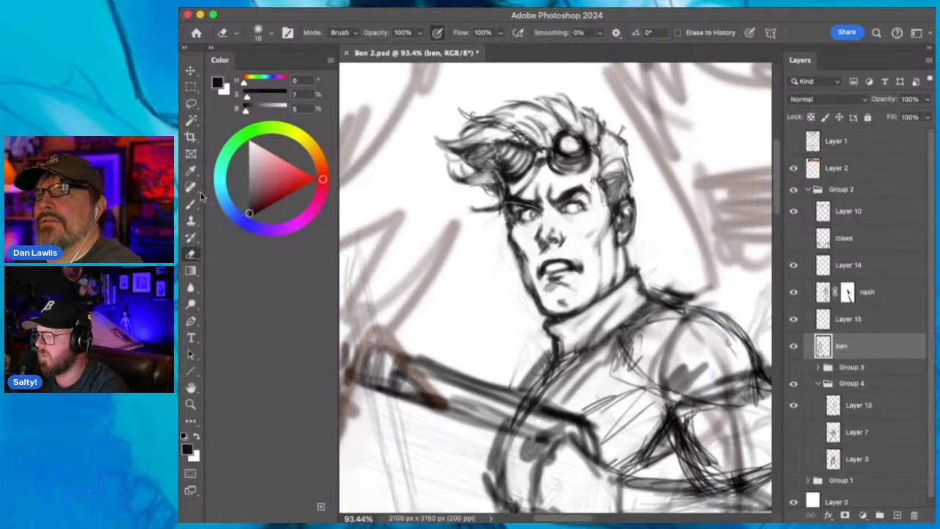
{"action": "key", "text": "b"}
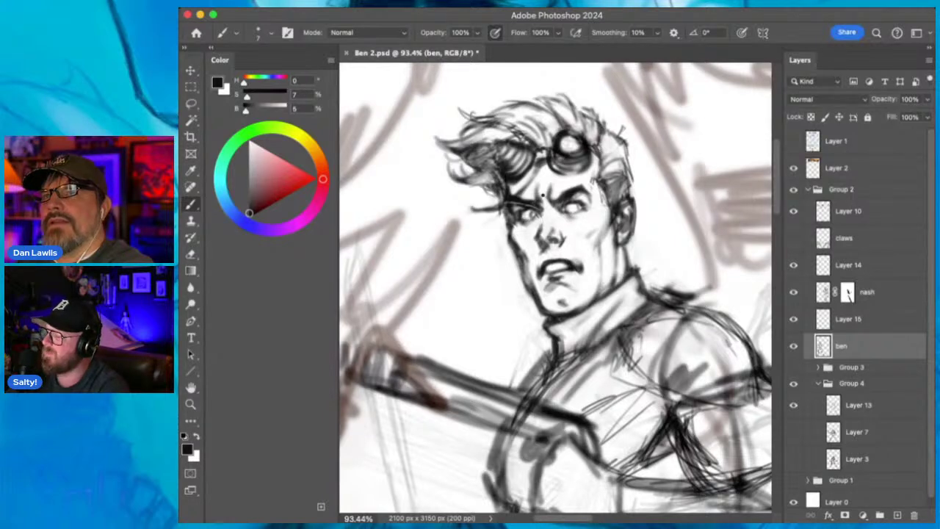
{"action": "key", "text": "e"}
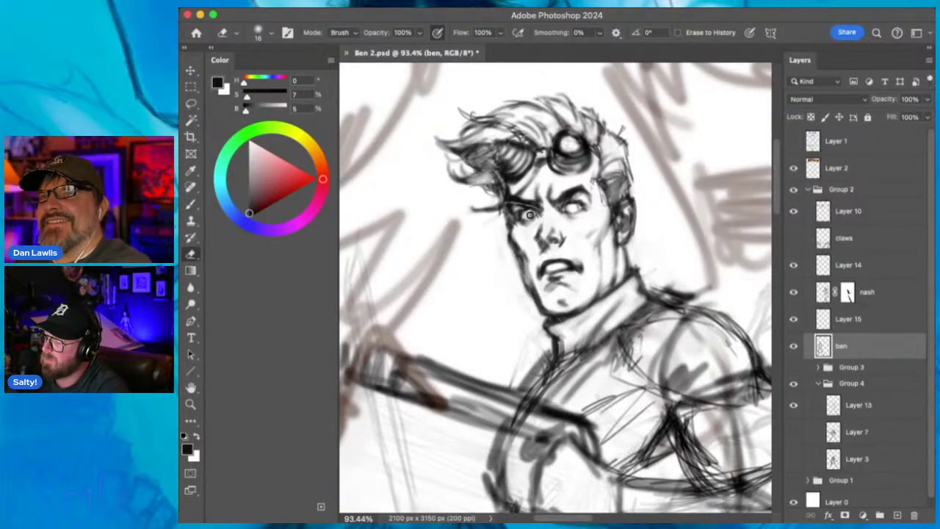
{"action": "left_click_drag", "start_coordinate": [531, 213], "coordinate": [543, 208]}
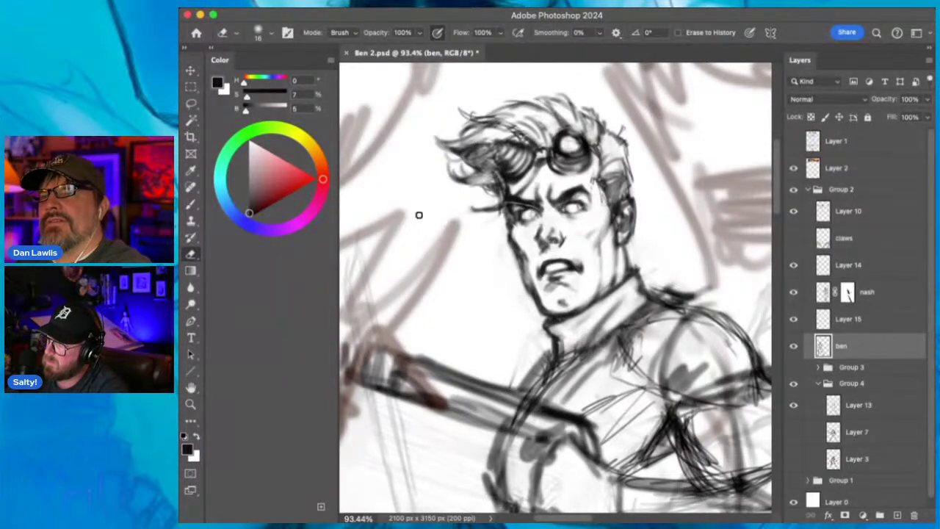
Draw the pupils in both of the man's eyes with a fine brush and check the whole cover.
{"action": "left_click", "coordinate": [191, 403]}
{"action": "left_click", "coordinate": [543, 201]}
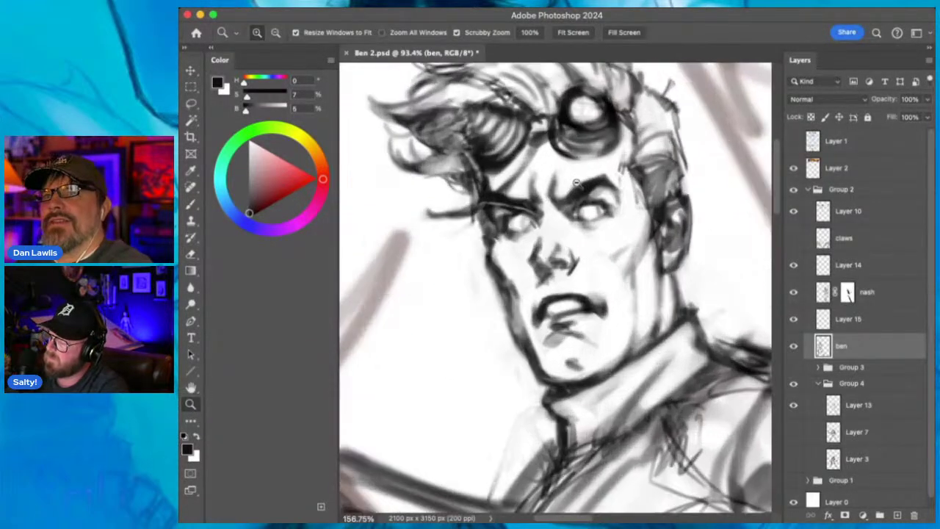
{"action": "left_click", "coordinate": [191, 205]}
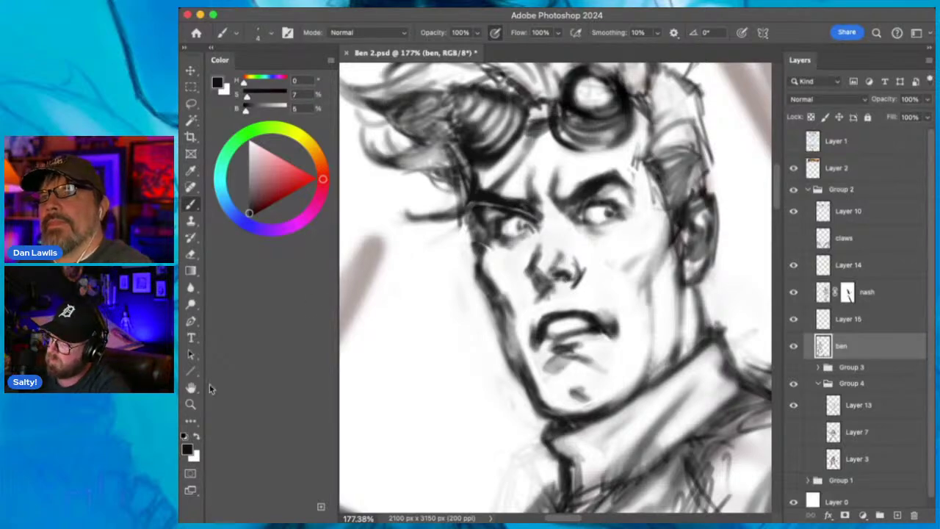
{"action": "left_click", "coordinate": [190, 403]}
{"action": "left_click_drag", "start_coordinate": [664, 279], "coordinate": [558, 323]}
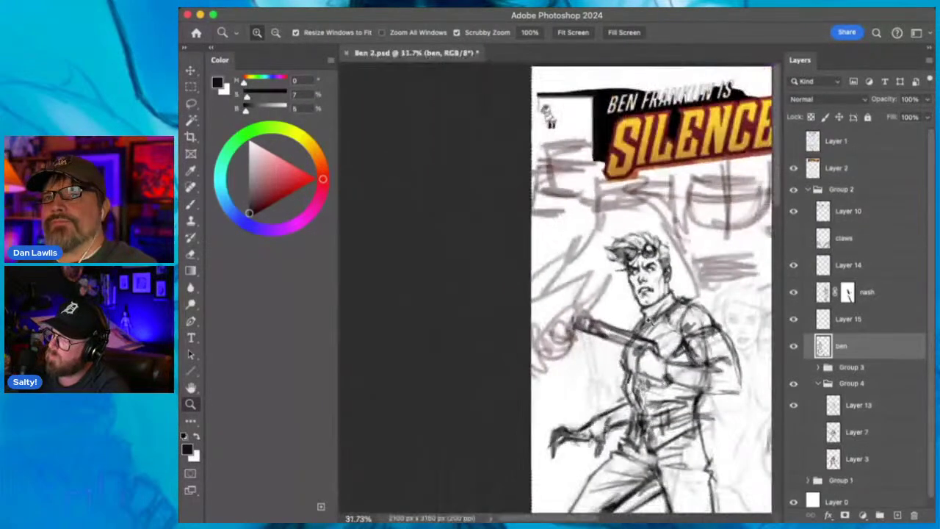
{"action": "left_click_drag", "start_coordinate": [706, 320], "coordinate": [614, 280]}
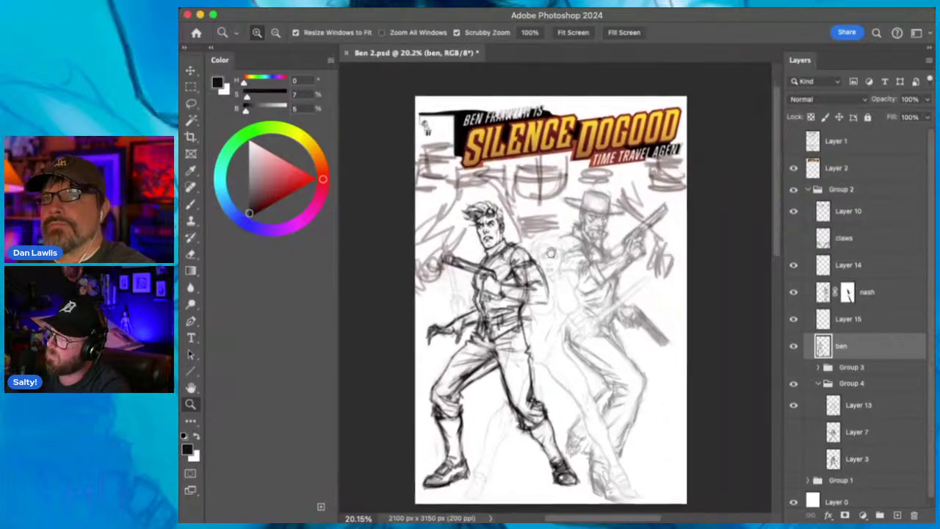
Add a layer mask to the ben layer and check the overlap with that layer hidden and shown.
{"action": "left_click_drag", "start_coordinate": [545, 267], "coordinate": [583, 187]}
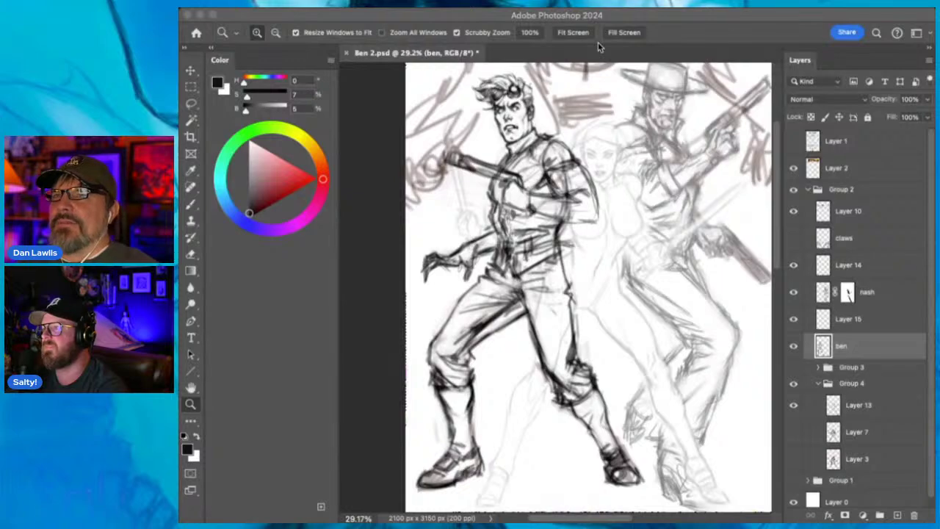
{"action": "left_click", "coordinate": [635, 22]}
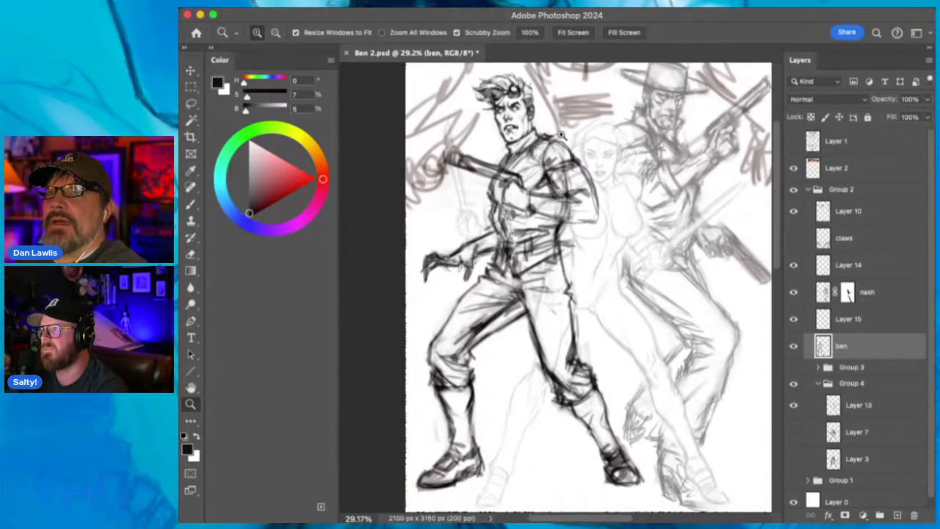
{"action": "left_click_drag", "start_coordinate": [522, 142], "coordinate": [558, 134]}
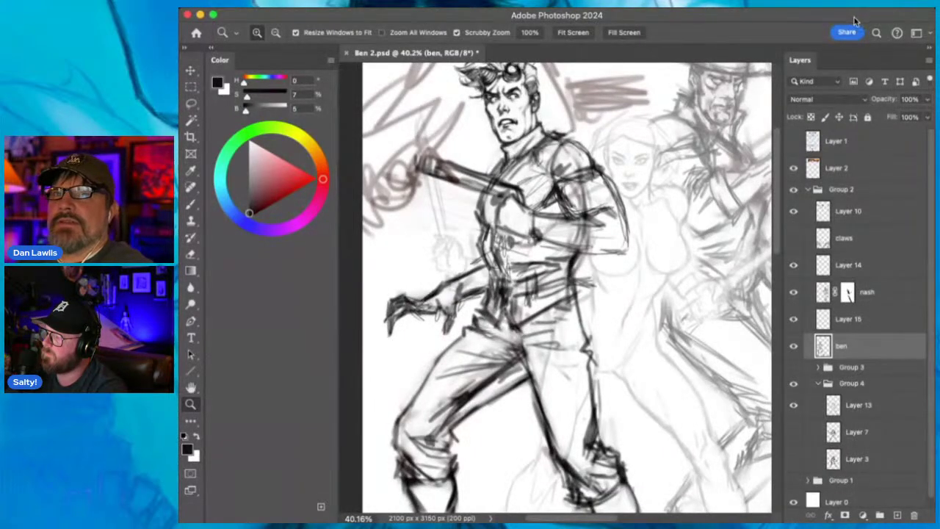
{"action": "left_click", "coordinate": [844, 516]}
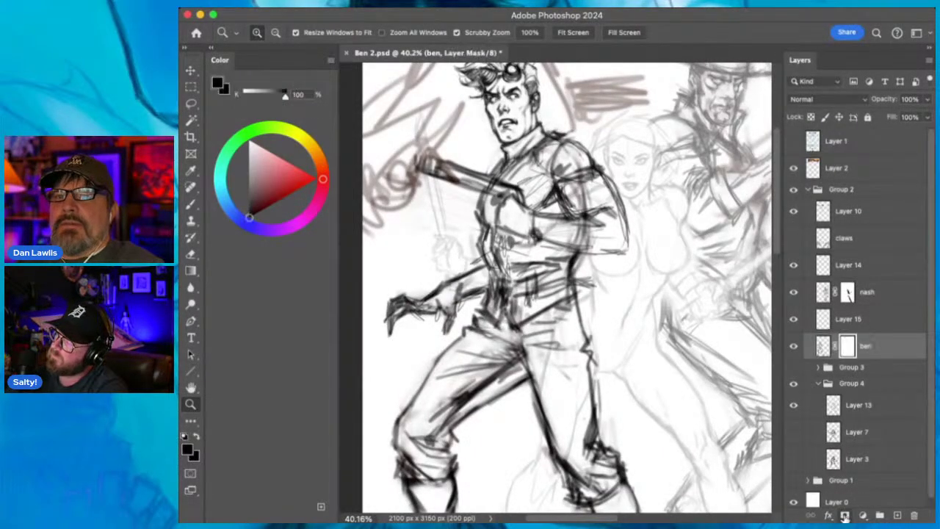
{"action": "left_click", "coordinate": [794, 348]}
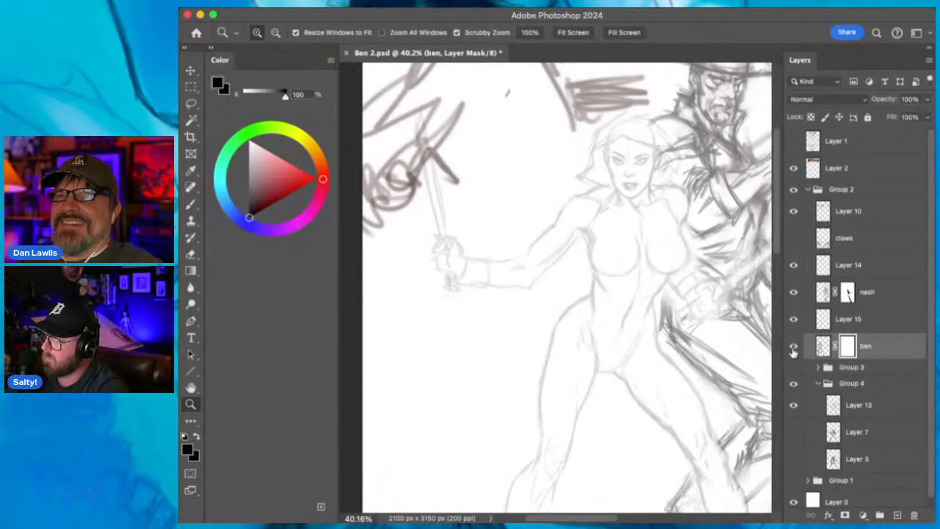
{"action": "left_click", "coordinate": [794, 349]}
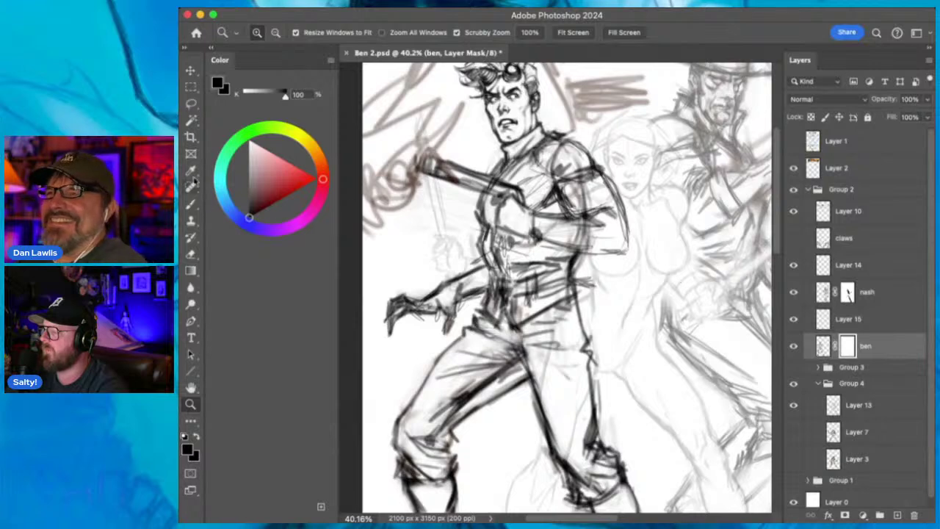
Lower the ben layer's opacity to 37% and activate its mask for painting with the Brush tool.
{"action": "left_click", "coordinate": [190, 203]}
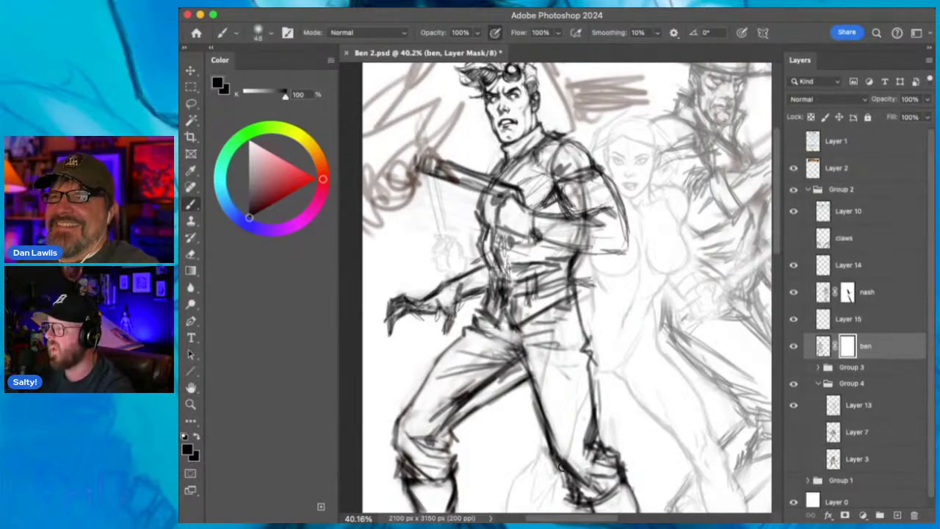
{"action": "left_click", "coordinate": [887, 345]}
{"action": "mouse_move", "coordinate": [927, 100]}
{"action": "left_mouse_down"}
{"action": "mouse_move", "coordinate": [925, 118]}
{"action": "mouse_move", "coordinate": [908, 121]}
{"action": "left_mouse_up"}
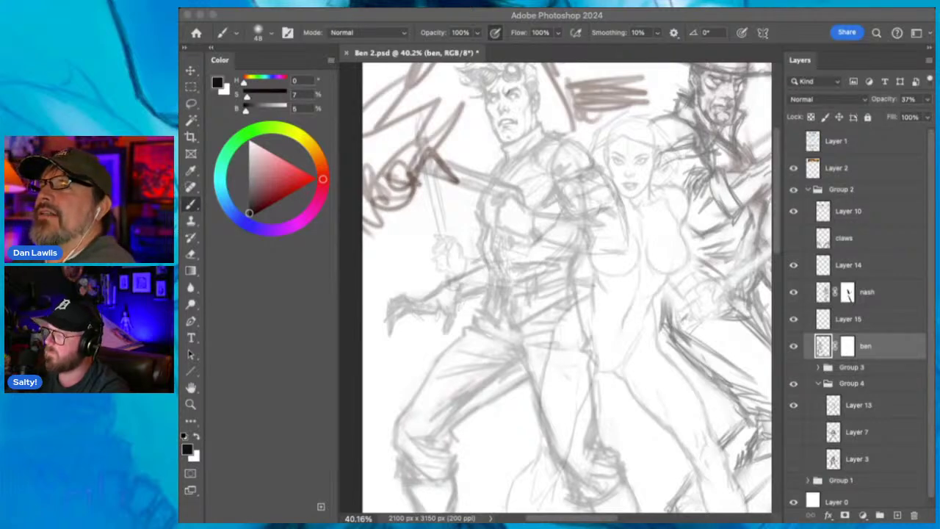
{"action": "left_click", "coordinate": [496, 22]}
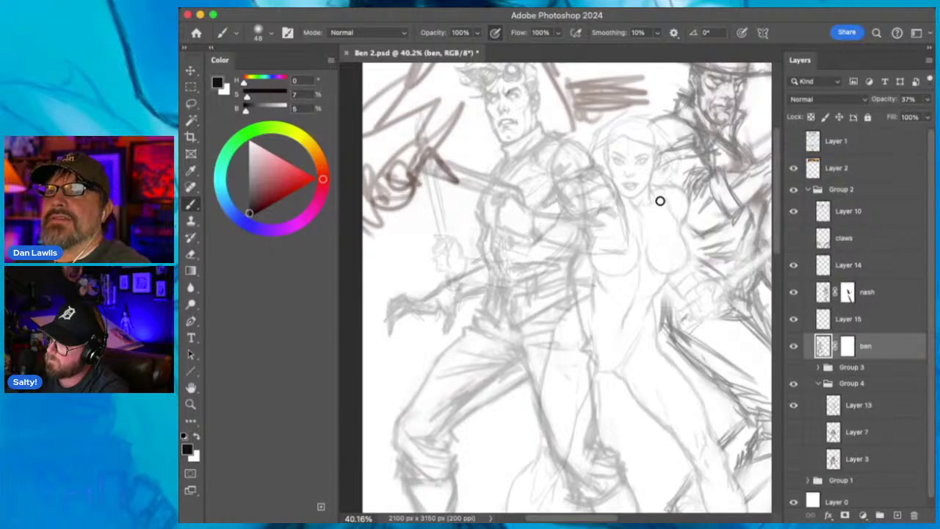
{"action": "left_click", "coordinate": [793, 347]}
{"action": "left_click", "coordinate": [793, 347]}
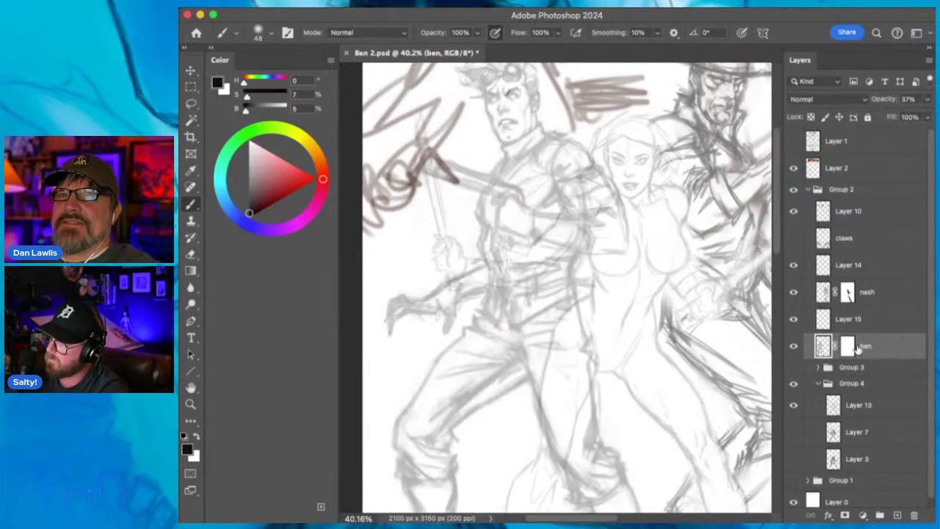
{"action": "left_click", "coordinate": [848, 346]}
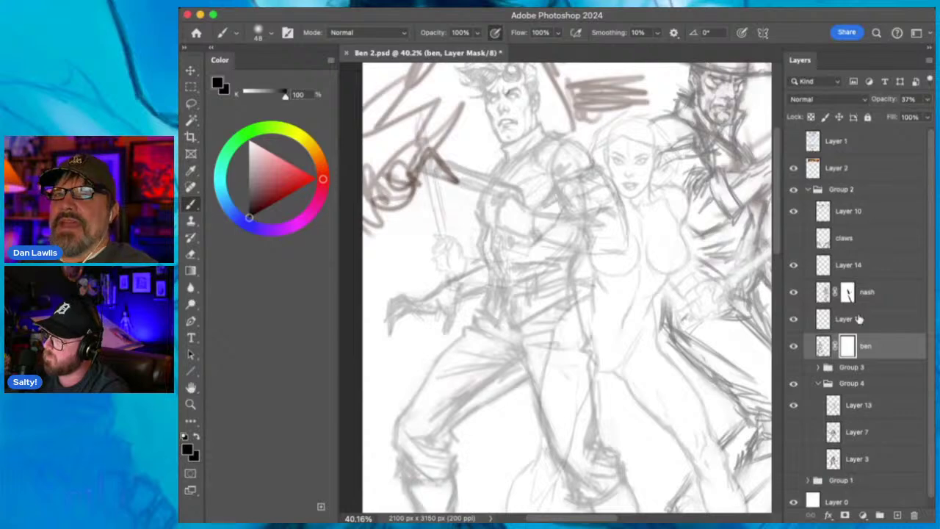
Hide and reshow the nash and ben layers to compare how the three figures overlap.
{"action": "left_click", "coordinate": [794, 292]}
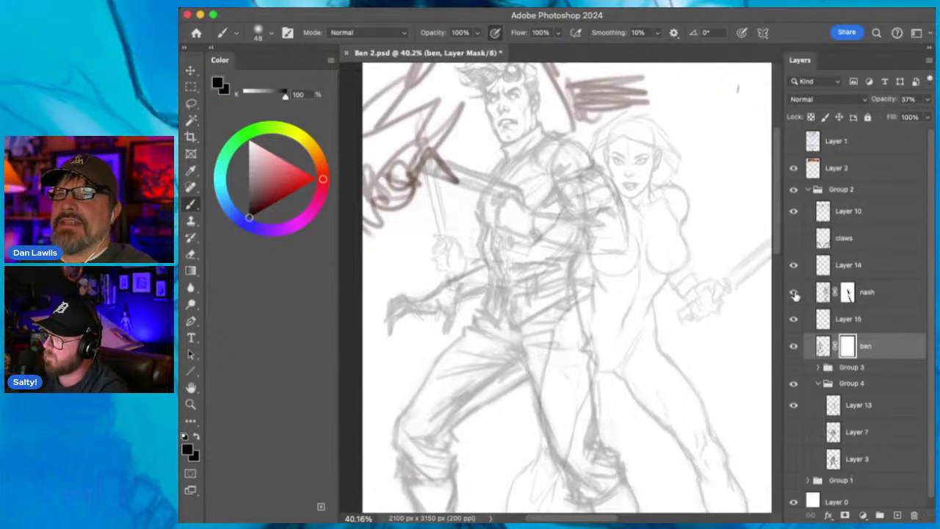
{"action": "left_click", "coordinate": [792, 292]}
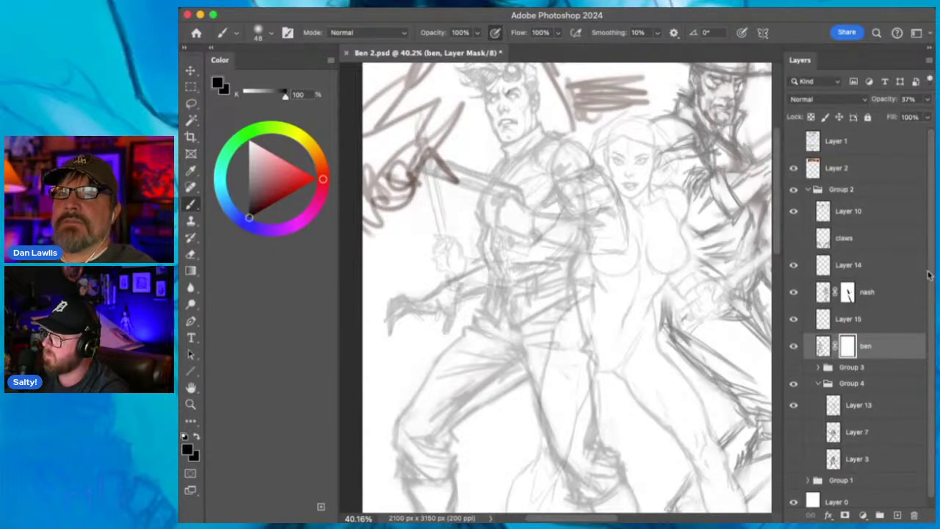
{"action": "scroll", "coordinate": [931, 282], "scroll_direction": "down", "scroll_amount": 1}
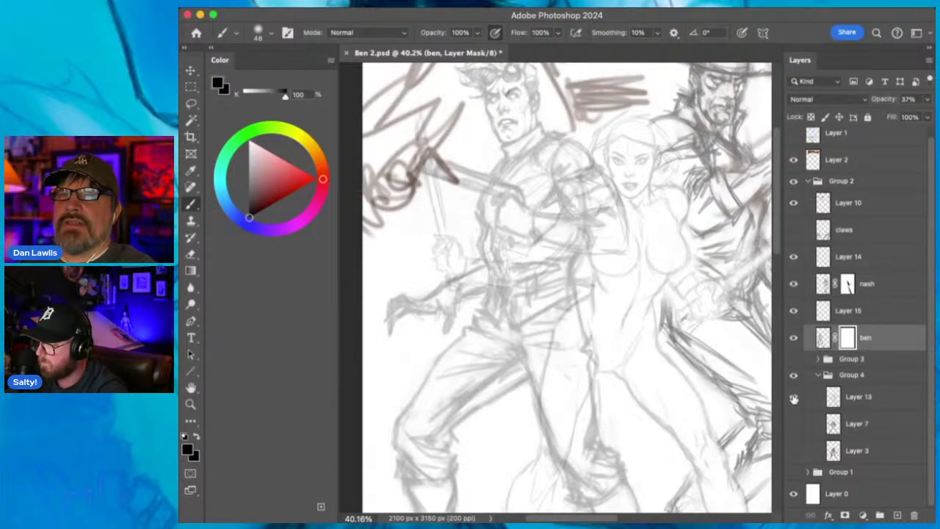
{"action": "left_click", "coordinate": [794, 284]}
{"action": "left_click", "coordinate": [794, 284]}
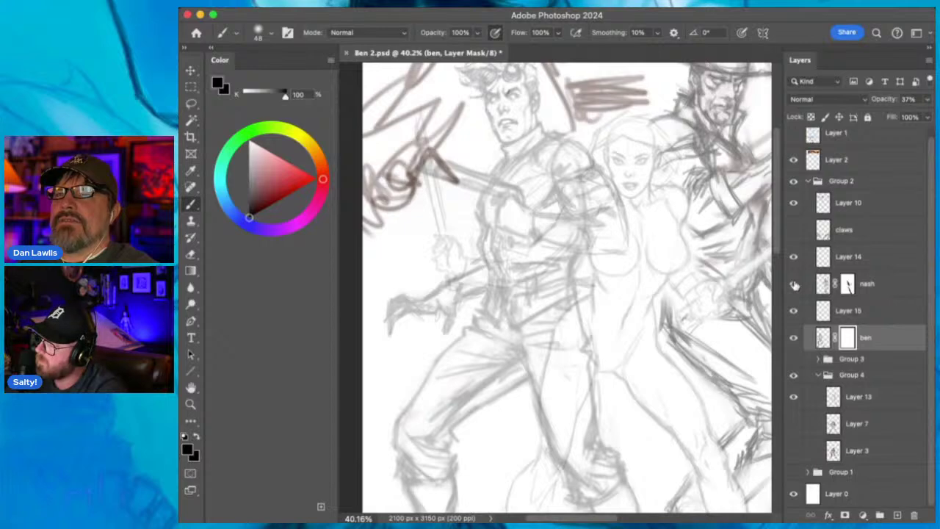
{"action": "left_click", "coordinate": [794, 337]}
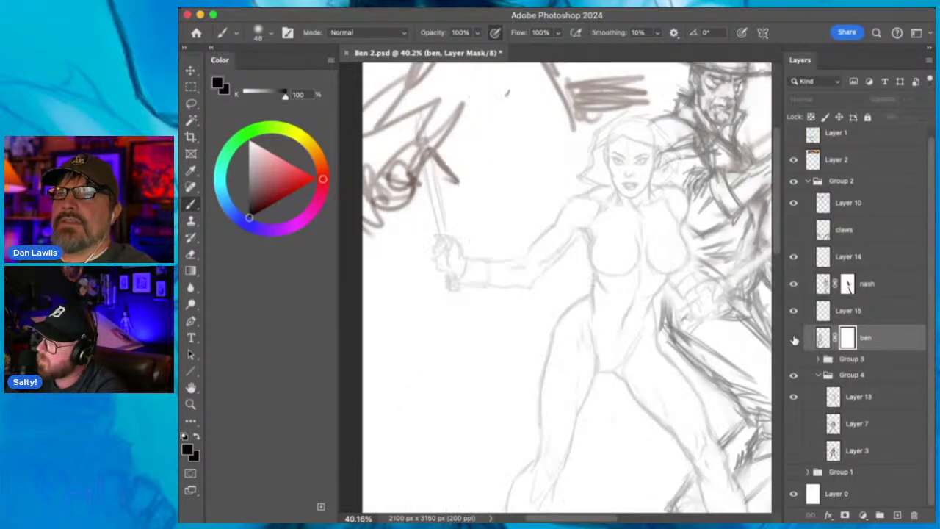
{"action": "left_click", "coordinate": [794, 338]}
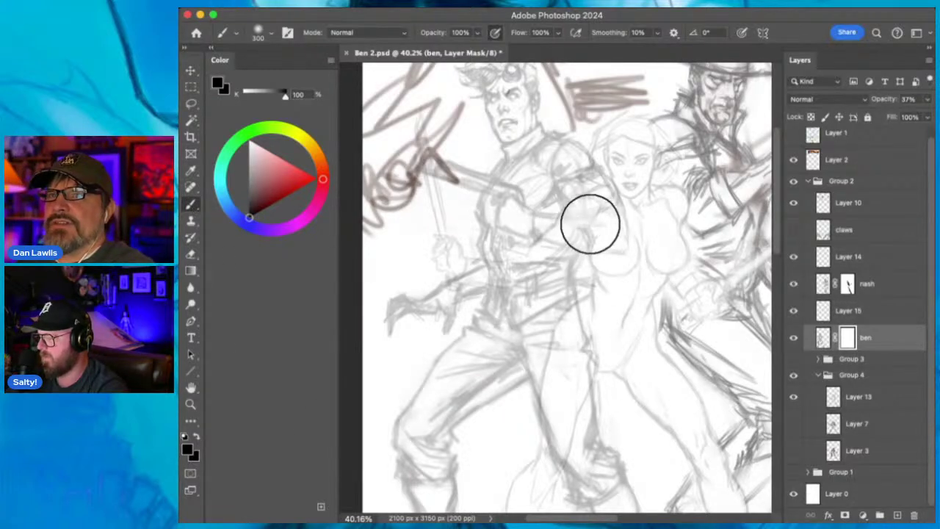
Mask out the ben sketch where the central woman's arm, torso and leg overlap it, reducing the brush size to 65 for the finer areas.
{"action": "mouse_move", "coordinate": [596, 204]}
{"action": "left_mouse_down"}
{"action": "mouse_move", "coordinate": [560, 260]}
{"action": "mouse_move", "coordinate": [563, 389]}
{"action": "mouse_move", "coordinate": [539, 279]}
{"action": "mouse_move", "coordinate": [473, 266]}
{"action": "mouse_move", "coordinate": [501, 275]}
{"action": "mouse_move", "coordinate": [480, 276]}
{"action": "mouse_move", "coordinate": [527, 278]}
{"action": "left_mouse_up"}
{"action": "key", "text": "bracketleft"}
{"action": "key", "text": "bracketleft"}
{"action": "key", "text": "bracketleft"}
{"action": "key", "text": "bracketleft"}
{"action": "key", "text": "bracketleft"}
{"action": "key", "text": "bracketleft"}
{"action": "key", "text": "bracketleft"}
{"action": "key", "text": "bracketleft"}
{"action": "key", "text": "bracketleft"}
{"action": "key", "text": "bracketleft"}
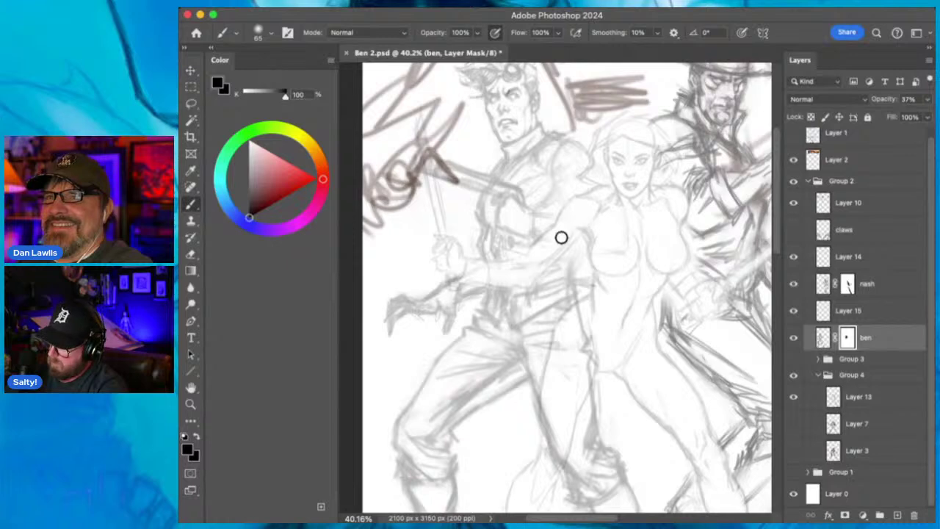
{"action": "mouse_move", "coordinate": [578, 226]}
{"action": "left_mouse_down"}
{"action": "mouse_move", "coordinate": [592, 197]}
{"action": "mouse_move", "coordinate": [567, 218]}
{"action": "mouse_move", "coordinate": [602, 206]}
{"action": "mouse_move", "coordinate": [605, 258]}
{"action": "mouse_move", "coordinate": [595, 321]}
{"action": "mouse_move", "coordinate": [588, 311]}
{"action": "mouse_move", "coordinate": [569, 321]}
{"action": "mouse_move", "coordinate": [570, 391]}
{"action": "mouse_move", "coordinate": [600, 331]}
{"action": "mouse_move", "coordinate": [606, 339]}
{"action": "mouse_move", "coordinate": [605, 302]}
{"action": "mouse_move", "coordinate": [599, 293]}
{"action": "mouse_move", "coordinate": [591, 315]}
{"action": "left_mouse_up"}
{"action": "mouse_move", "coordinate": [551, 460]}
{"action": "left_mouse_down"}
{"action": "mouse_move", "coordinate": [543, 451]}
{"action": "mouse_move", "coordinate": [548, 478]}
{"action": "mouse_move", "coordinate": [552, 386]}
{"action": "mouse_move", "coordinate": [562, 416]}
{"action": "left_mouse_up"}
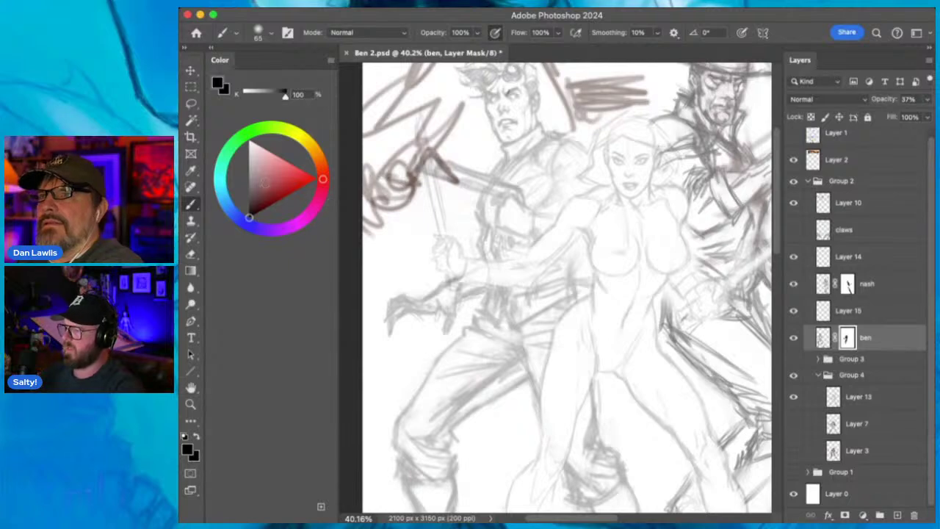
Check the masked ben figure against the whole cover and restore the ben layer's opacity to 100%.
{"action": "key", "text": "x"}
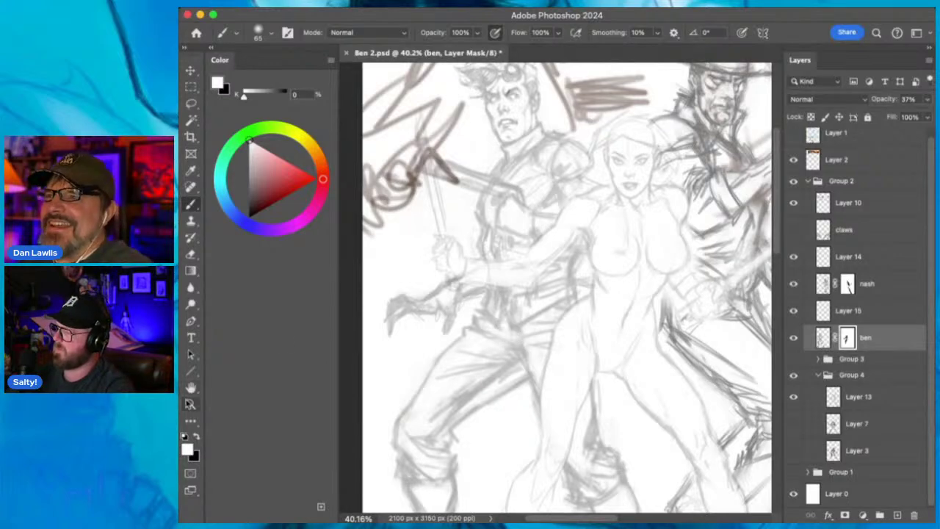
{"action": "left_click", "coordinate": [190, 403]}
{"action": "mouse_move", "coordinate": [611, 185]}
{"action": "left_mouse_down"}
{"action": "mouse_move", "coordinate": [575, 210]}
{"action": "mouse_move", "coordinate": [583, 203]}
{"action": "left_mouse_up"}
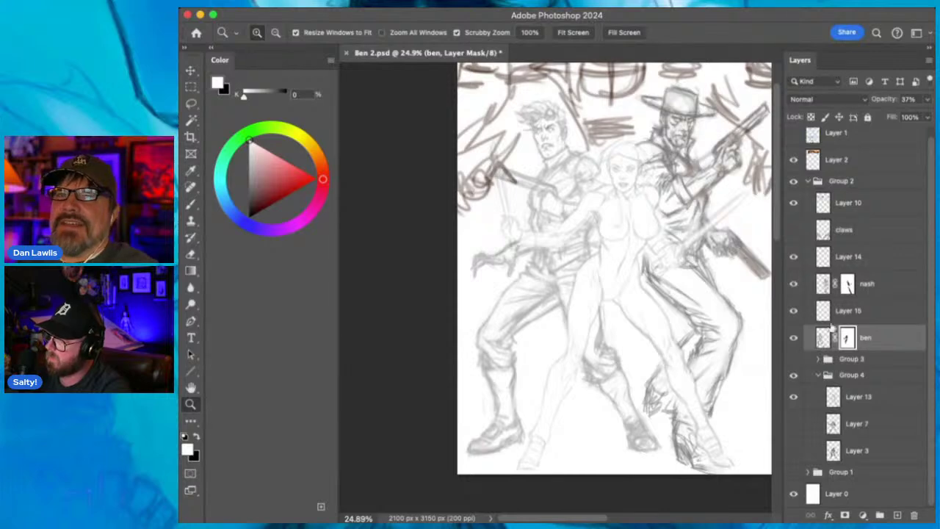
{"action": "left_click", "coordinate": [794, 337]}
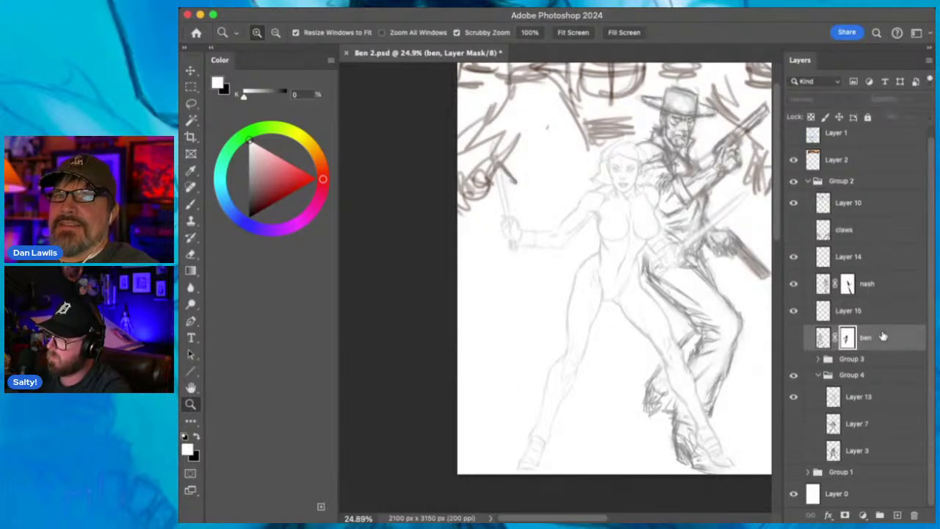
{"action": "left_click", "coordinate": [793, 338]}
{"action": "left_click", "coordinate": [883, 338]}
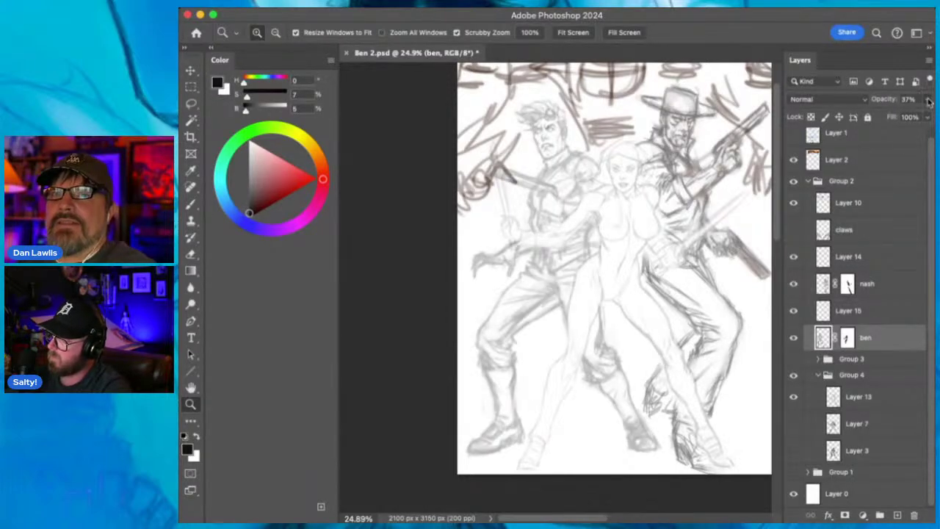
{"action": "left_click_drag", "start_coordinate": [919, 110], "coordinate": [925, 112]}
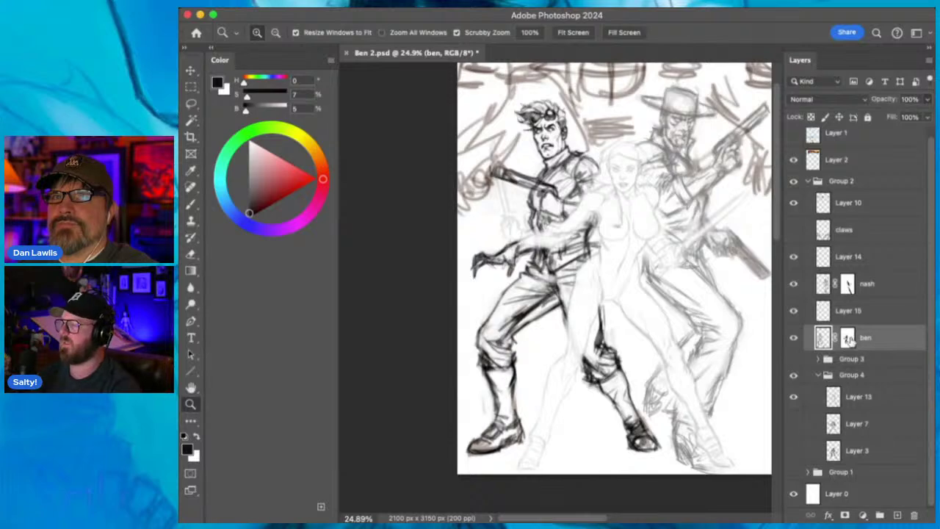
Paint out the remaining ben lines across the woman's forearm and hand in black on the ben layer's mask.
{"action": "left_click", "coordinate": [847, 338]}
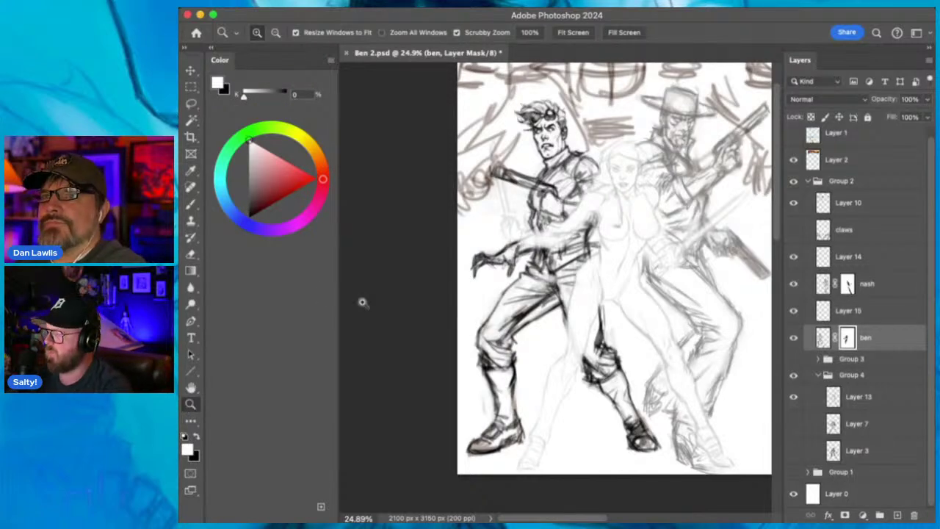
{"action": "left_click_drag", "start_coordinate": [578, 204], "coordinate": [614, 180]}
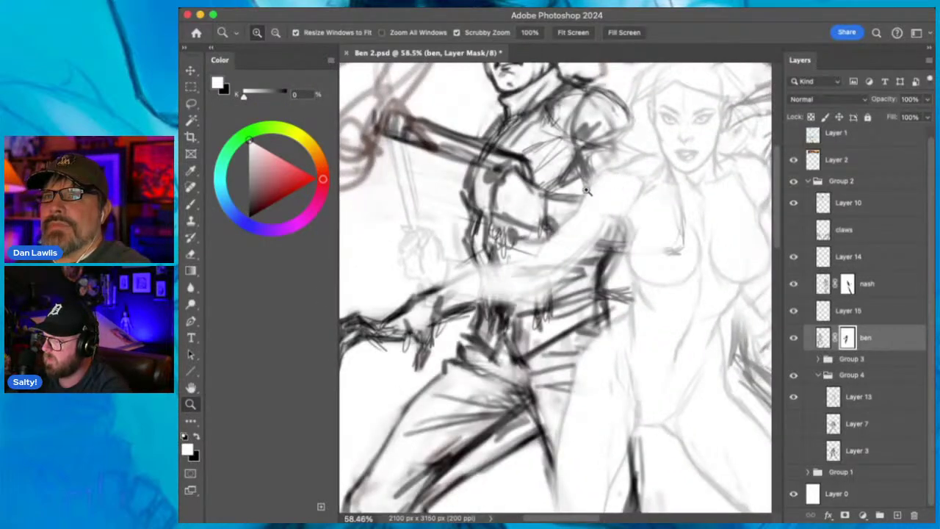
{"action": "key", "text": "b"}
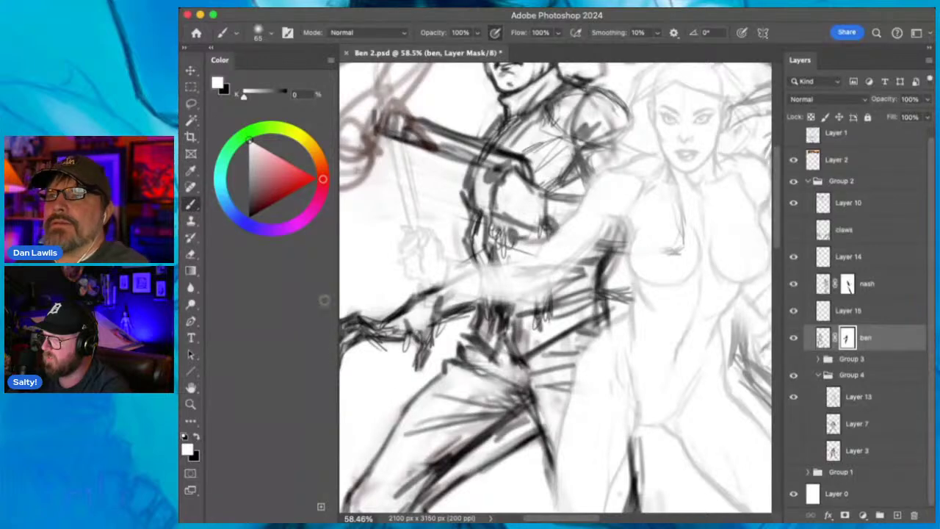
{"action": "key", "text": "x"}
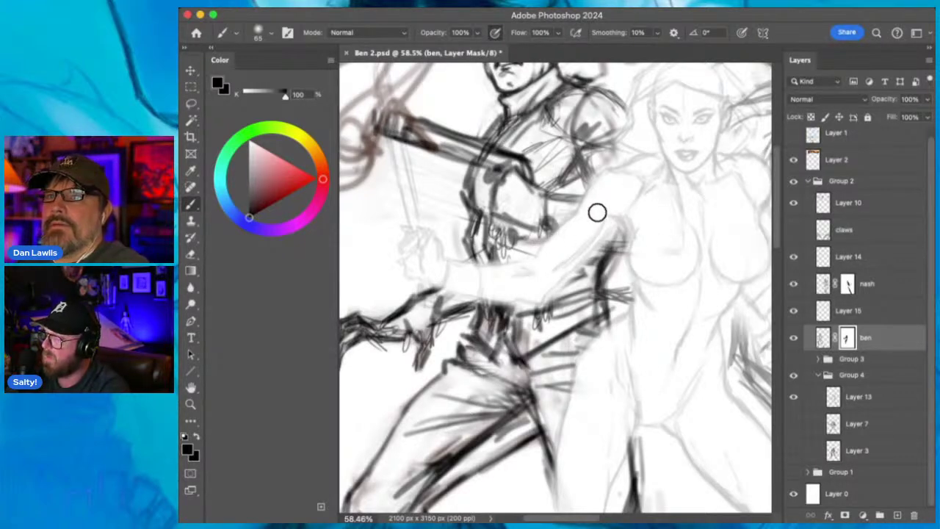
{"action": "left_click_drag", "start_coordinate": [718, 270], "coordinate": [571, 309]}
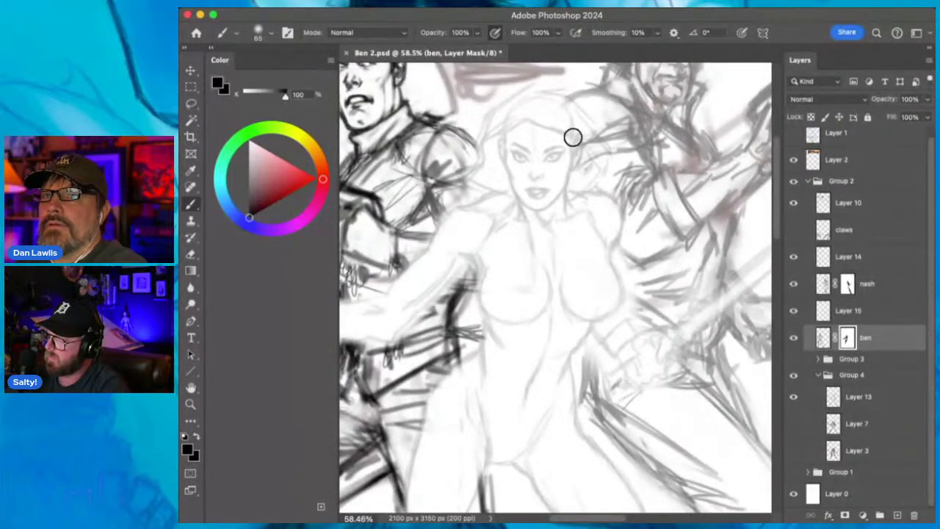
{"action": "left_click_drag", "start_coordinate": [554, 348], "coordinate": [612, 207]}
{"action": "scroll", "coordinate": [613, 207], "scroll_direction": "down", "scroll_amount": 5}
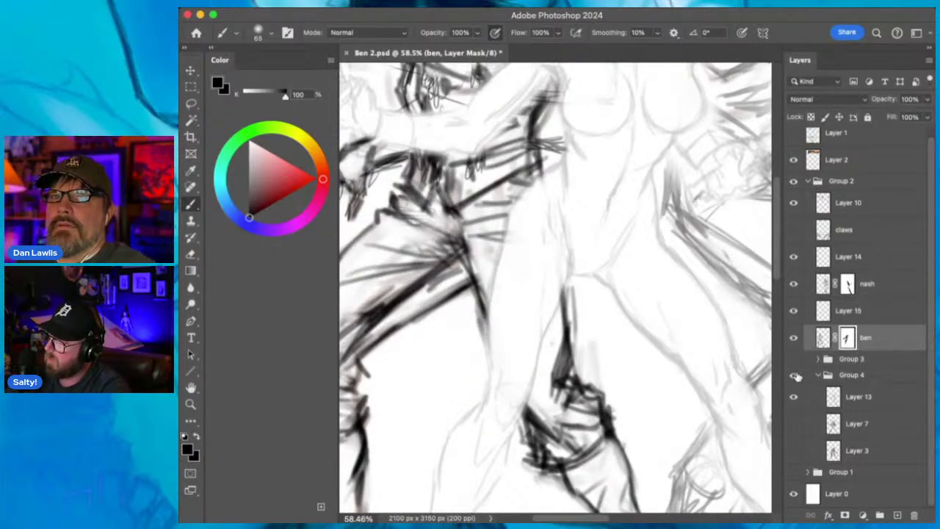
Rename Group 4, which holds the woman's sketch, to Maggie and set its opacity to 100%.
{"action": "left_click", "coordinate": [792, 376]}
{"action": "left_click", "coordinate": [792, 376]}
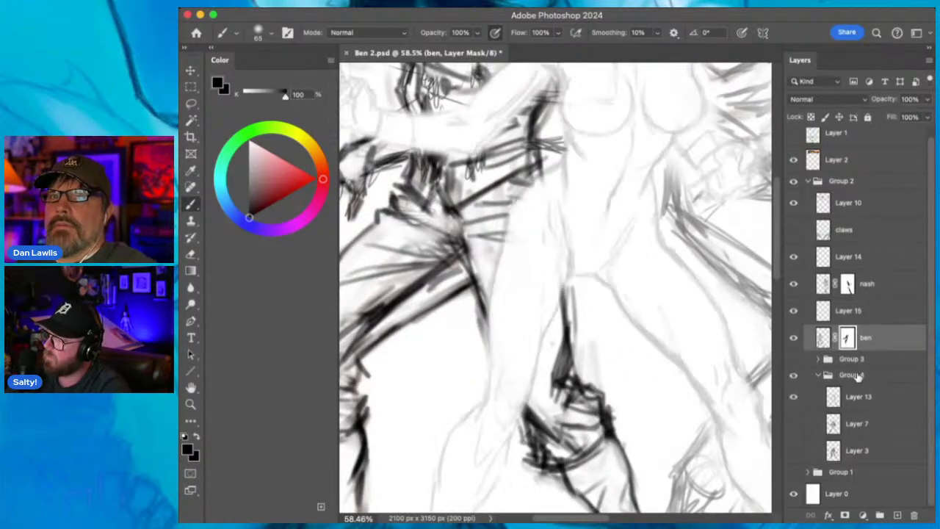
{"action": "double_click", "coordinate": [850, 375]}
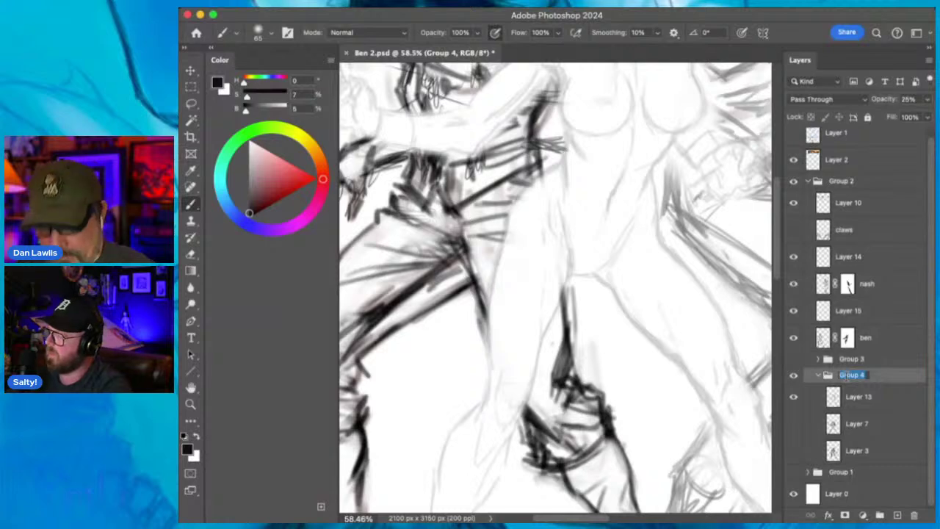
{"action": "type", "text": "Maggie"}
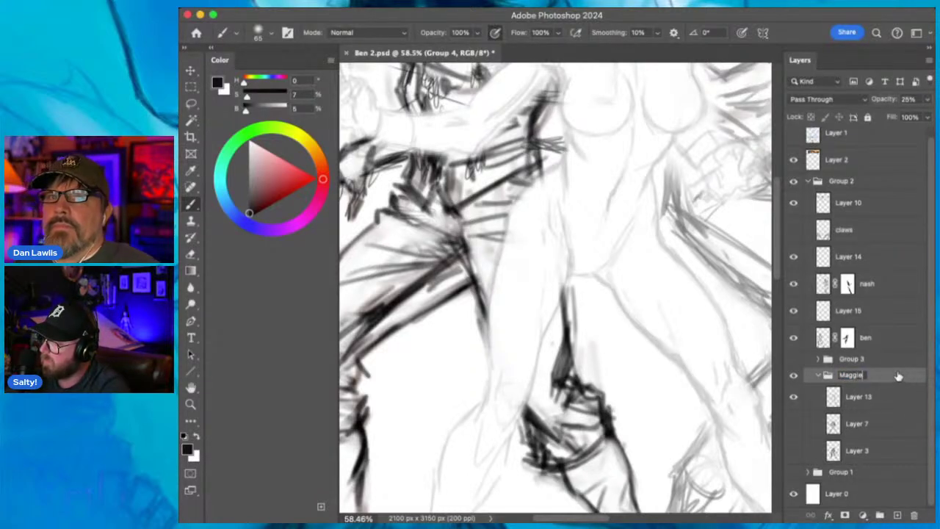
{"action": "key", "text": "Return"}
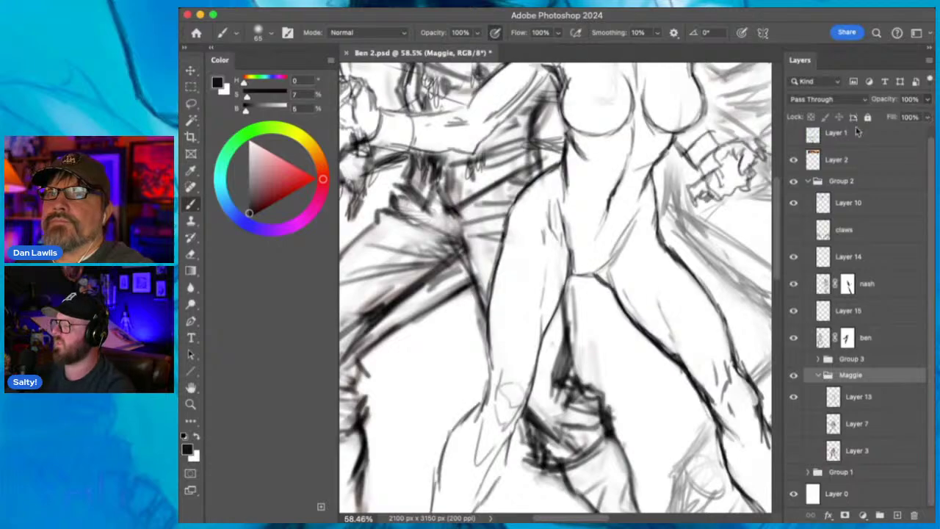
{"action": "left_click", "coordinate": [190, 403]}
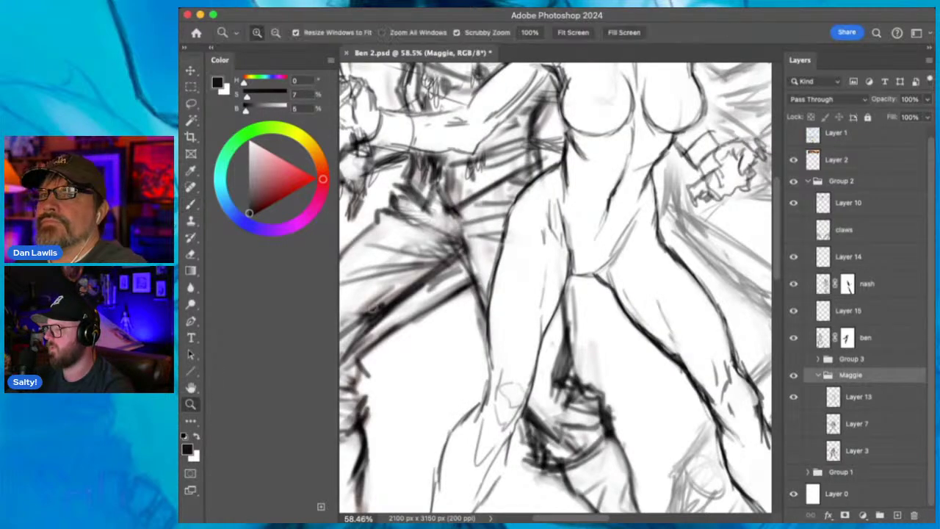
Collapse the Maggie group and toggle the visibility of the ben and nash layers to check each figure against the whole cover.
{"action": "left_click_drag", "start_coordinate": [642, 207], "coordinate": [563, 200]}
{"action": "mouse_move", "coordinate": [652, 175]}
{"action": "left_mouse_down"}
{"action": "mouse_move", "coordinate": [696, 162]}
{"action": "mouse_move", "coordinate": [644, 254]}
{"action": "mouse_move", "coordinate": [655, 235]}
{"action": "left_mouse_up"}
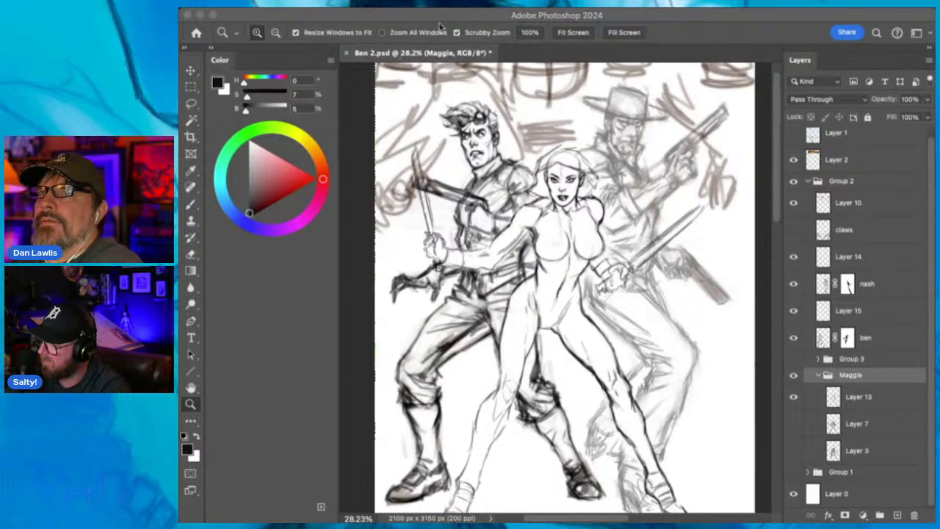
{"action": "left_click", "coordinate": [518, 18]}
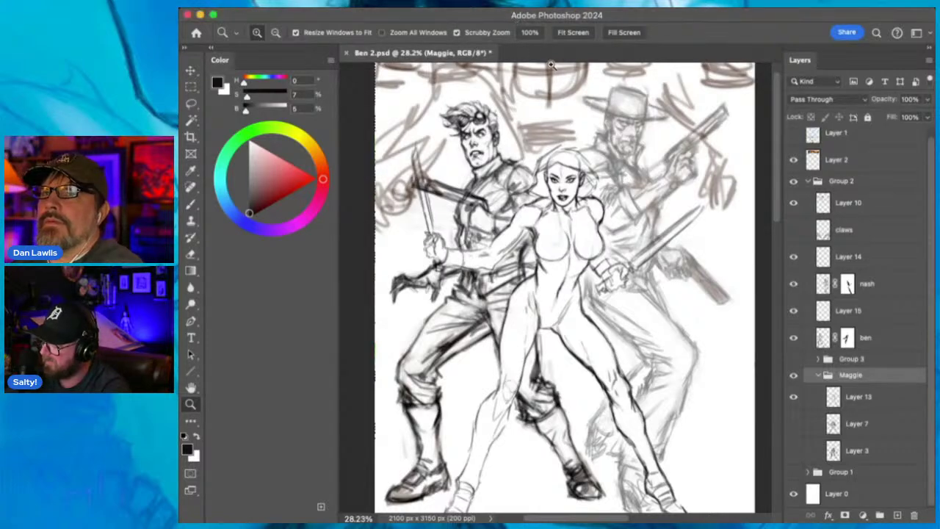
{"action": "left_click", "coordinate": [818, 376]}
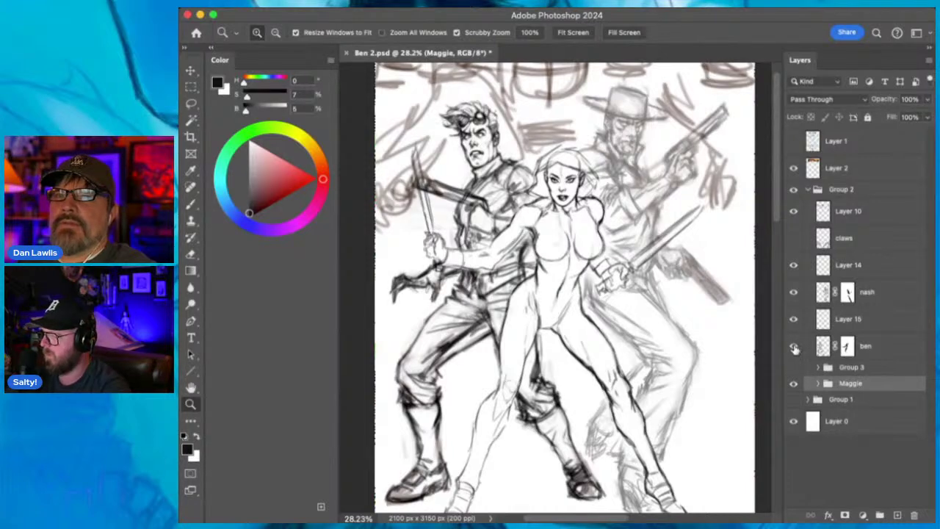
{"action": "left_click", "coordinate": [793, 346]}
{"action": "left_click", "coordinate": [792, 347]}
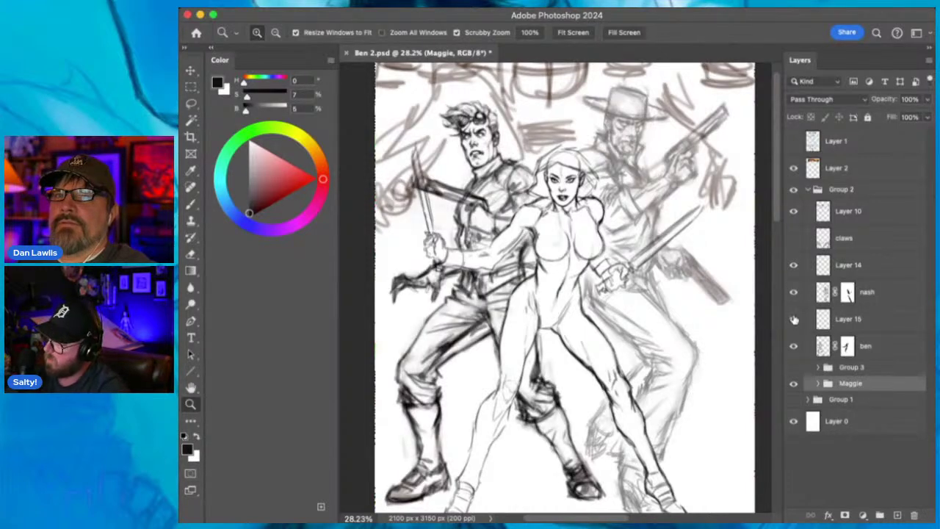
{"action": "left_click", "coordinate": [793, 291]}
{"action": "left_click", "coordinate": [792, 292]}
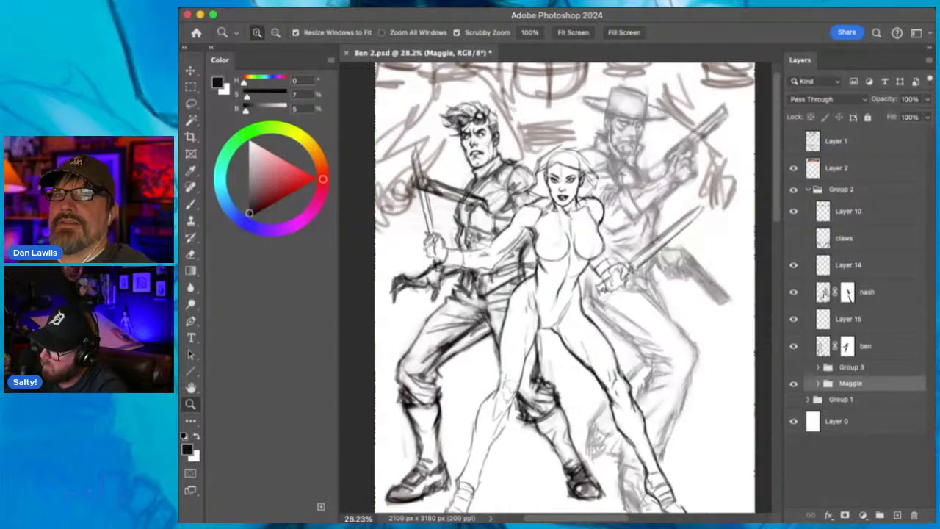
Select the nash layer, which holds the cowboy sketch, and set its opacity to 100%.
{"action": "left_click", "coordinate": [888, 294]}
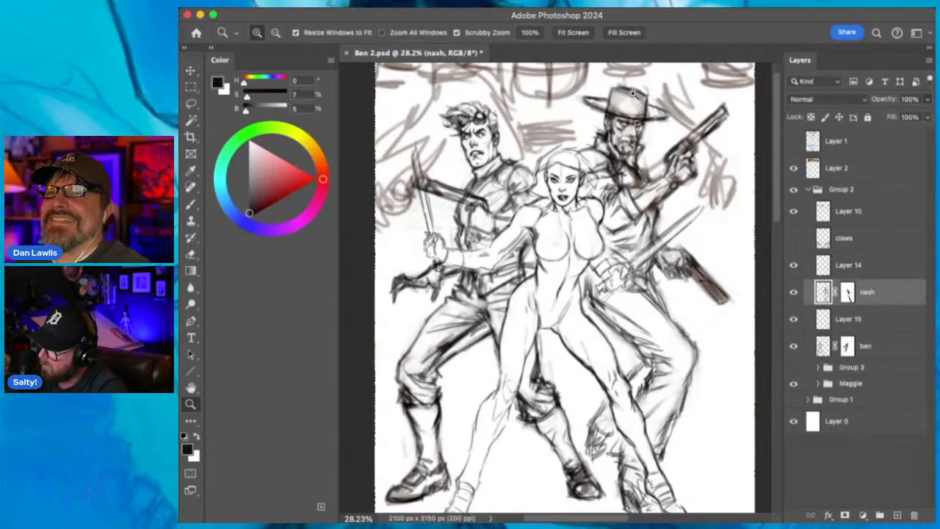
{"action": "left_click_drag", "start_coordinate": [631, 93], "coordinate": [673, 164]}
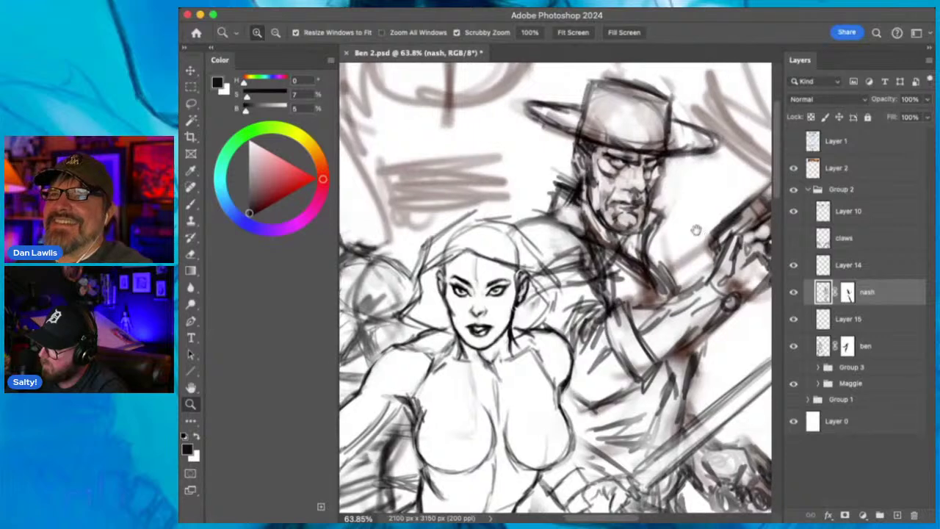
{"action": "left_click_drag", "start_coordinate": [696, 230], "coordinate": [589, 240]}
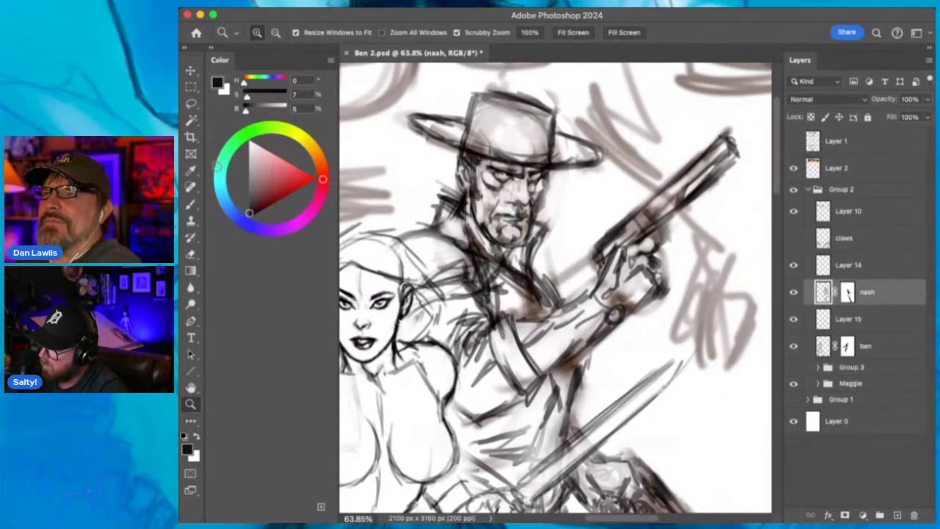
Erase the dark shading inside the cowboy's hat and along the gun barrel on the nash layer with a size 45 eraser.
{"action": "left_click", "coordinate": [192, 204]}
{"action": "left_click_drag", "start_coordinate": [477, 130], "coordinate": [497, 114]}
{"action": "key", "text": "e"}
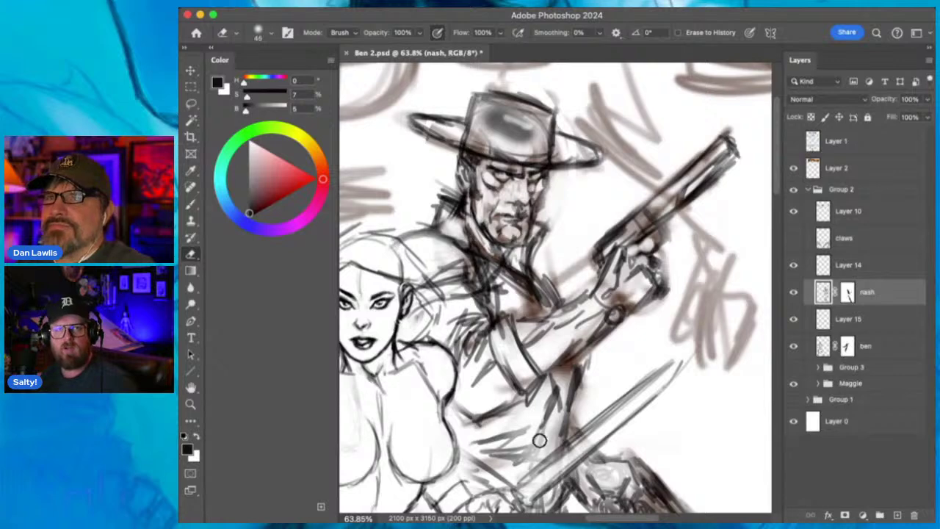
{"action": "mouse_move", "coordinate": [505, 120]}
{"action": "left_mouse_down"}
{"action": "mouse_move", "coordinate": [529, 133]}
{"action": "mouse_move", "coordinate": [492, 128]}
{"action": "mouse_move", "coordinate": [490, 115]}
{"action": "mouse_move", "coordinate": [527, 131]}
{"action": "mouse_move", "coordinate": [494, 114]}
{"action": "mouse_move", "coordinate": [528, 122]}
{"action": "mouse_move", "coordinate": [504, 132]}
{"action": "mouse_move", "coordinate": [529, 147]}
{"action": "mouse_move", "coordinate": [444, 134]}
{"action": "mouse_move", "coordinate": [486, 149]}
{"action": "mouse_move", "coordinate": [463, 137]}
{"action": "mouse_move", "coordinate": [582, 152]}
{"action": "mouse_move", "coordinate": [439, 127]}
{"action": "mouse_move", "coordinate": [417, 139]}
{"action": "mouse_move", "coordinate": [434, 154]}
{"action": "mouse_move", "coordinate": [440, 122]}
{"action": "mouse_move", "coordinate": [487, 127]}
{"action": "mouse_move", "coordinate": [480, 132]}
{"action": "mouse_move", "coordinate": [530, 126]}
{"action": "mouse_move", "coordinate": [500, 115]}
{"action": "mouse_move", "coordinate": [538, 144]}
{"action": "left_mouse_up"}
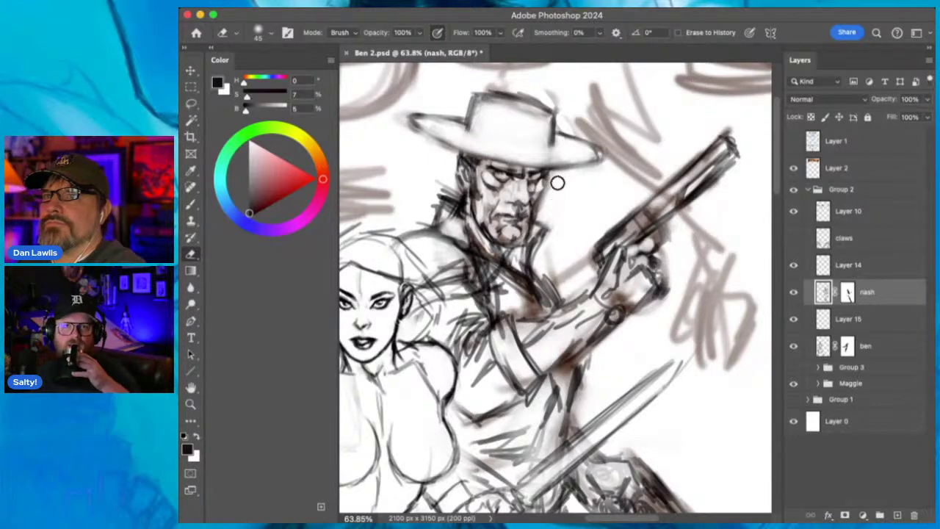
{"action": "mouse_move", "coordinate": [665, 194]}
{"action": "left_mouse_down"}
{"action": "mouse_move", "coordinate": [736, 123]}
{"action": "mouse_move", "coordinate": [739, 136]}
{"action": "mouse_move", "coordinate": [729, 124]}
{"action": "mouse_move", "coordinate": [680, 157]}
{"action": "mouse_move", "coordinate": [720, 127]}
{"action": "mouse_move", "coordinate": [692, 172]}
{"action": "mouse_move", "coordinate": [735, 174]}
{"action": "left_mouse_up"}
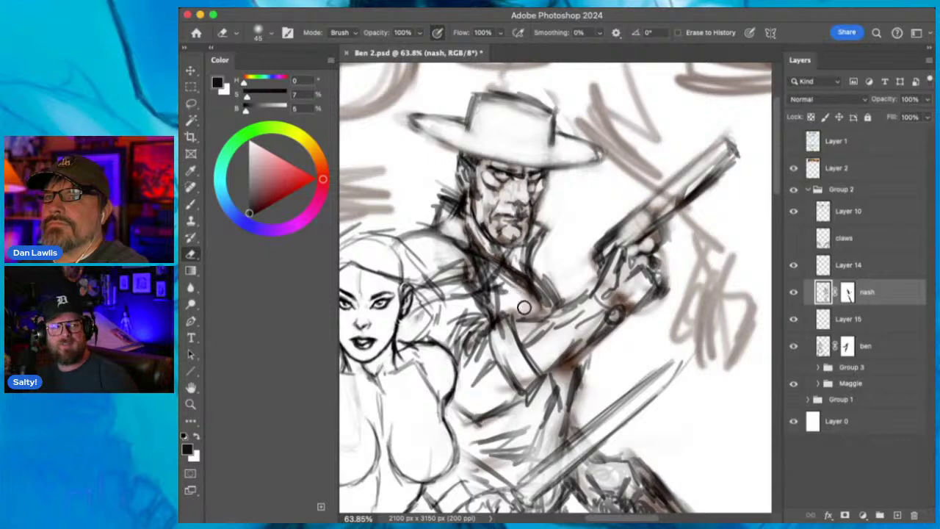
Lighten the rough lines around the cowboy's shoulder and coat collar, and clean up the hat's brim and crown with the Eraser.
{"action": "mouse_move", "coordinate": [451, 253]}
{"action": "left_mouse_down"}
{"action": "mouse_move", "coordinate": [469, 274]}
{"action": "mouse_move", "coordinate": [448, 246]}
{"action": "mouse_move", "coordinate": [458, 264]}
{"action": "mouse_move", "coordinate": [463, 227]}
{"action": "left_mouse_up"}
{"action": "left_click_drag", "start_coordinate": [444, 185], "coordinate": [443, 194]}
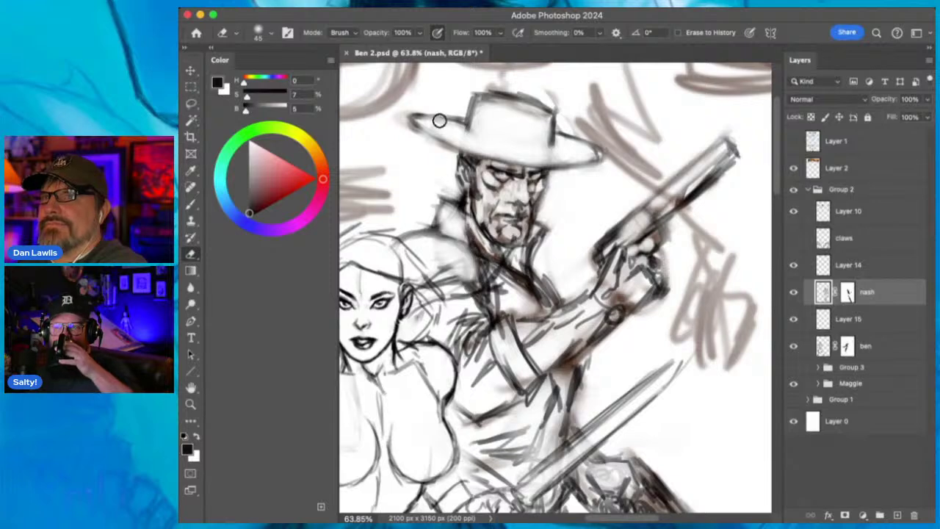
{"action": "mouse_move", "coordinate": [439, 146]}
{"action": "left_mouse_down"}
{"action": "mouse_move", "coordinate": [449, 134]}
{"action": "mouse_move", "coordinate": [478, 138]}
{"action": "left_mouse_up"}
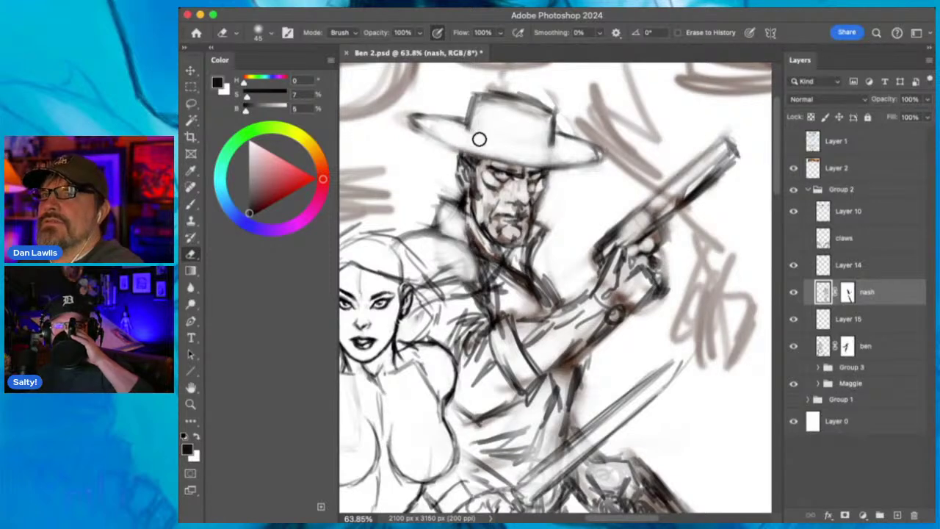
{"action": "left_click_drag", "start_coordinate": [426, 125], "coordinate": [419, 121]}
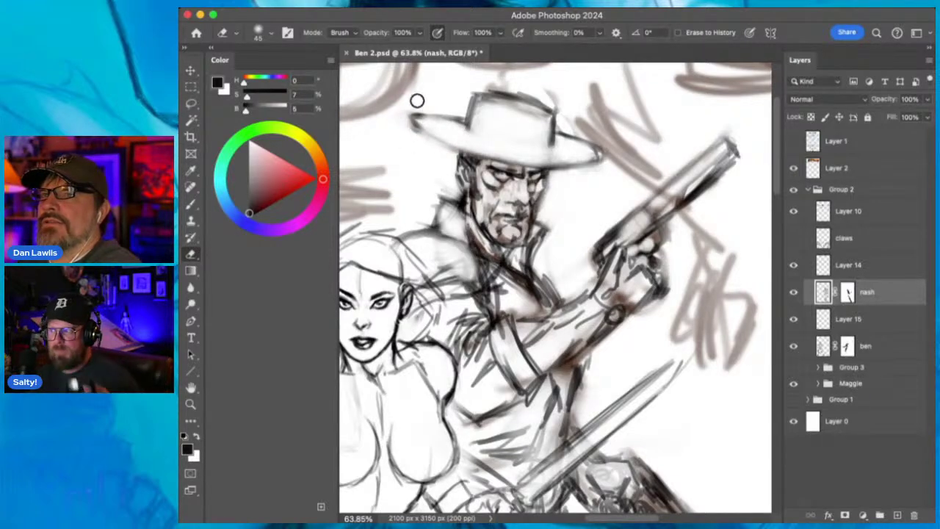
{"action": "mouse_move", "coordinate": [509, 103]}
{"action": "left_mouse_down"}
{"action": "mouse_move", "coordinate": [469, 88]}
{"action": "mouse_move", "coordinate": [460, 112]}
{"action": "mouse_move", "coordinate": [466, 90]}
{"action": "mouse_move", "coordinate": [533, 89]}
{"action": "mouse_move", "coordinate": [495, 86]}
{"action": "mouse_move", "coordinate": [561, 100]}
{"action": "mouse_move", "coordinate": [499, 83]}
{"action": "mouse_move", "coordinate": [528, 83]}
{"action": "mouse_move", "coordinate": [544, 95]}
{"action": "mouse_move", "coordinate": [506, 104]}
{"action": "mouse_move", "coordinate": [543, 113]}
{"action": "left_mouse_up"}
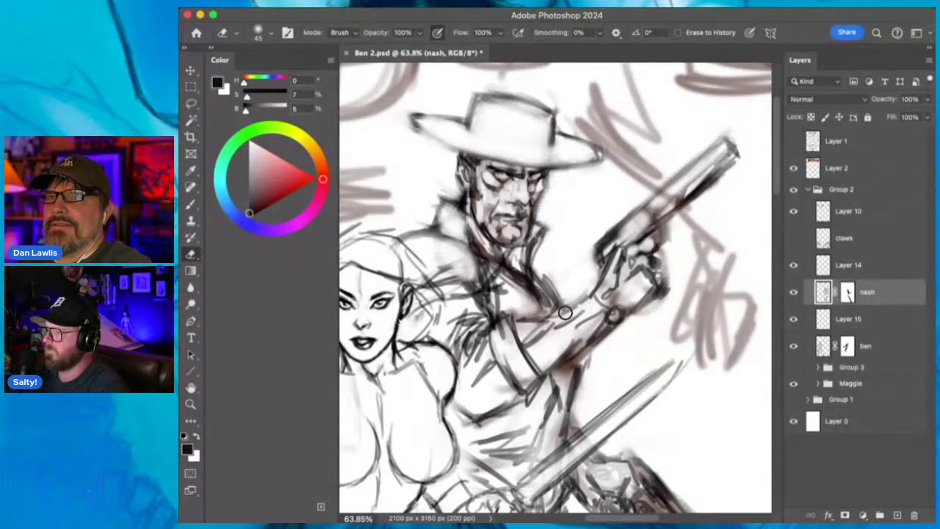
Erase stray shading on the cowboy's upper arm, lapels and shirt side, reducing the eraser size to 16 for the finer areas.
{"action": "mouse_move", "coordinate": [523, 300]}
{"action": "left_mouse_down"}
{"action": "mouse_move", "coordinate": [500, 335]}
{"action": "mouse_move", "coordinate": [509, 329]}
{"action": "mouse_move", "coordinate": [517, 345]}
{"action": "left_mouse_up"}
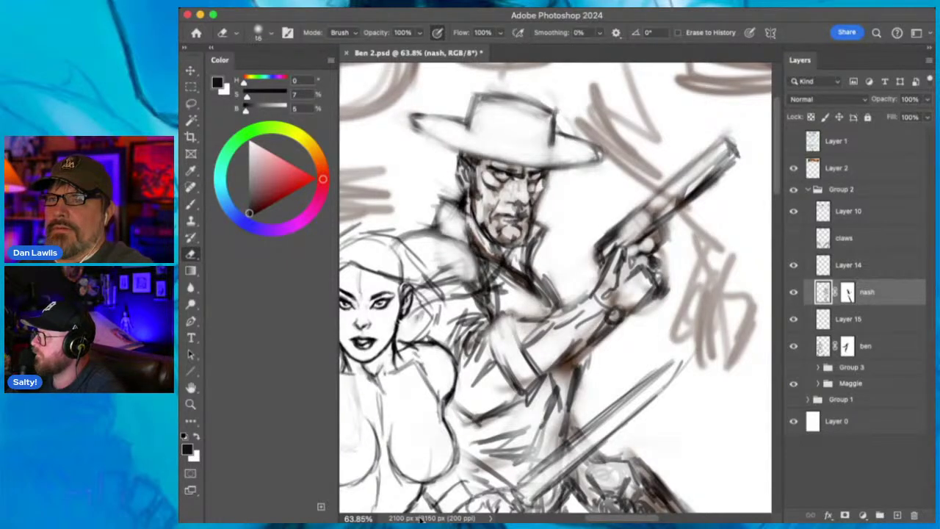
{"action": "left_click_drag", "start_coordinate": [478, 285], "coordinate": [485, 267]}
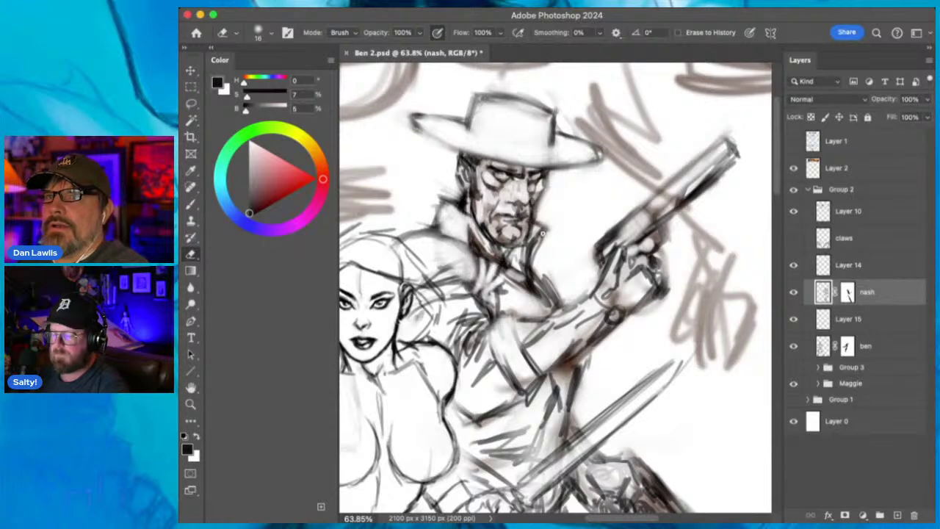
{"action": "left_click_drag", "start_coordinate": [523, 282], "coordinate": [546, 298]}
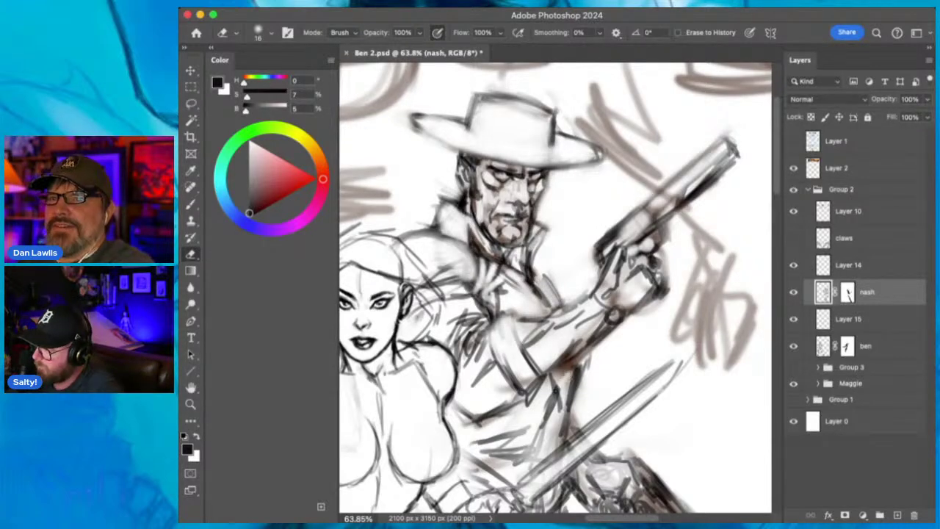
{"action": "left_click_drag", "start_coordinate": [556, 390], "coordinate": [566, 377]}
{"action": "left_click_drag", "start_coordinate": [536, 410], "coordinate": [571, 371]}
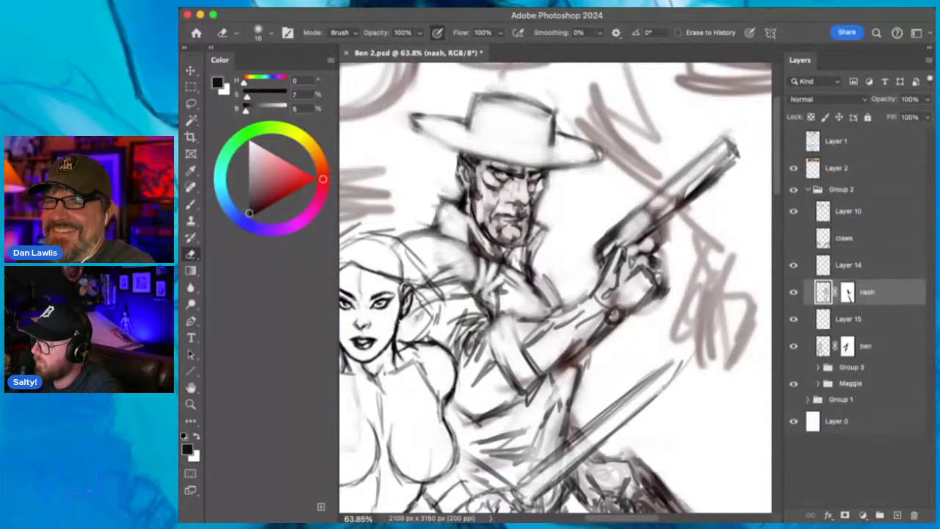
Redraw the upper edge of the cowboy's rolled sleeve in black with the Brush at size 9, and save the document.
{"action": "left_click", "coordinate": [191, 236]}
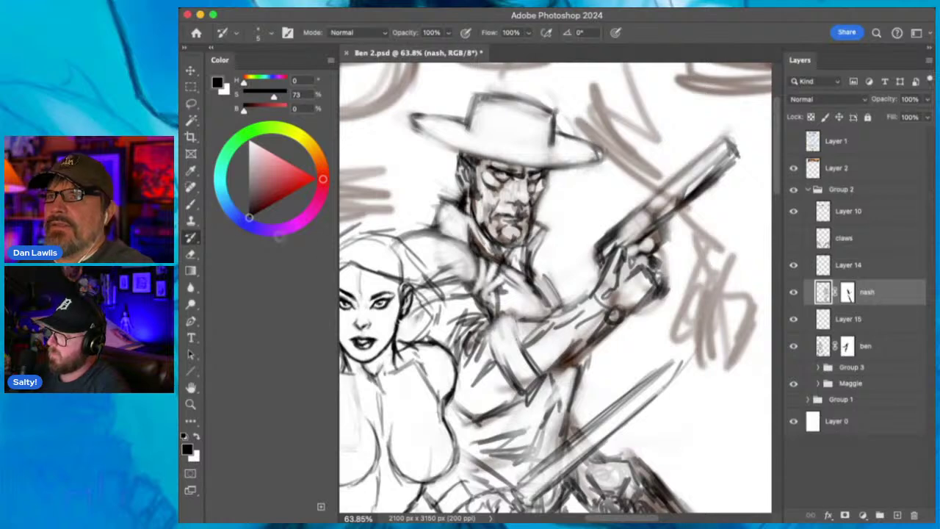
{"action": "left_click", "coordinate": [190, 204]}
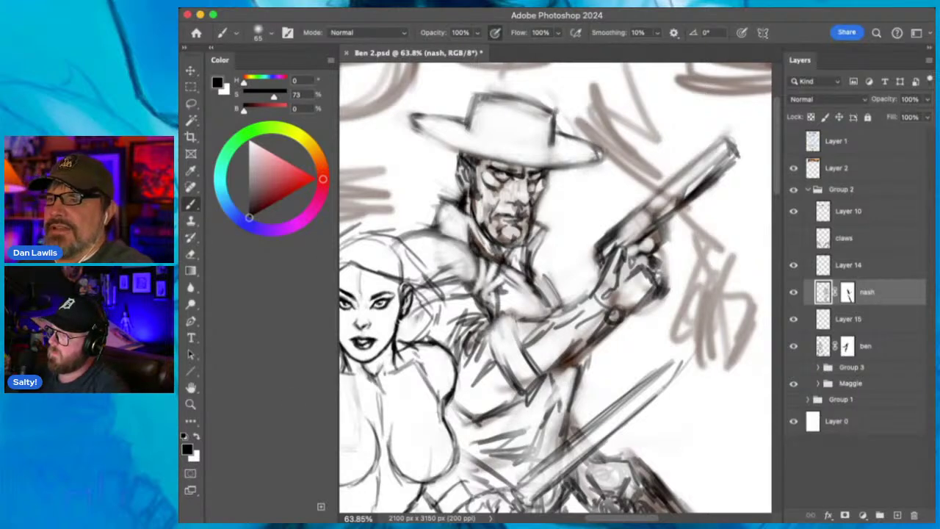
{"action": "key", "text": "bracketleft"}
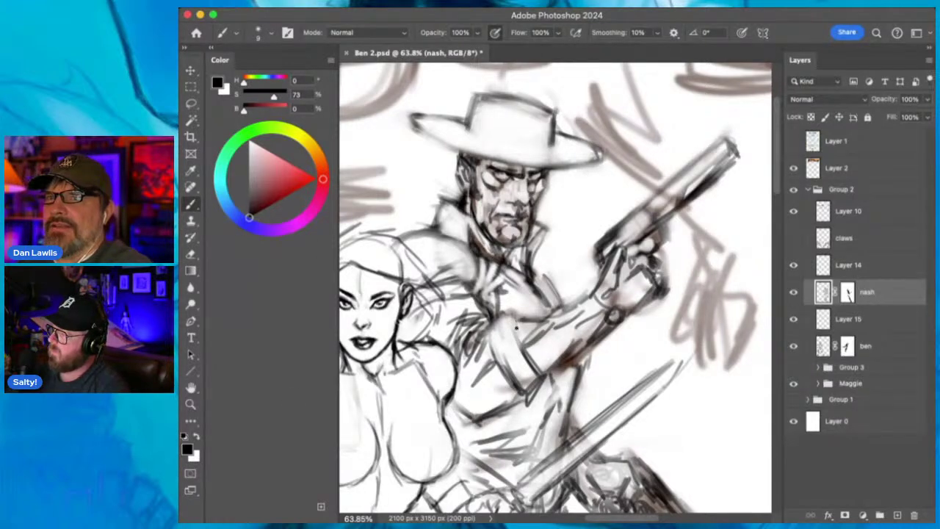
{"action": "mouse_move", "coordinate": [516, 320]}
{"action": "left_mouse_down"}
{"action": "mouse_move", "coordinate": [521, 339]}
{"action": "mouse_move", "coordinate": [523, 314]}
{"action": "mouse_move", "coordinate": [497, 319]}
{"action": "left_mouse_up"}
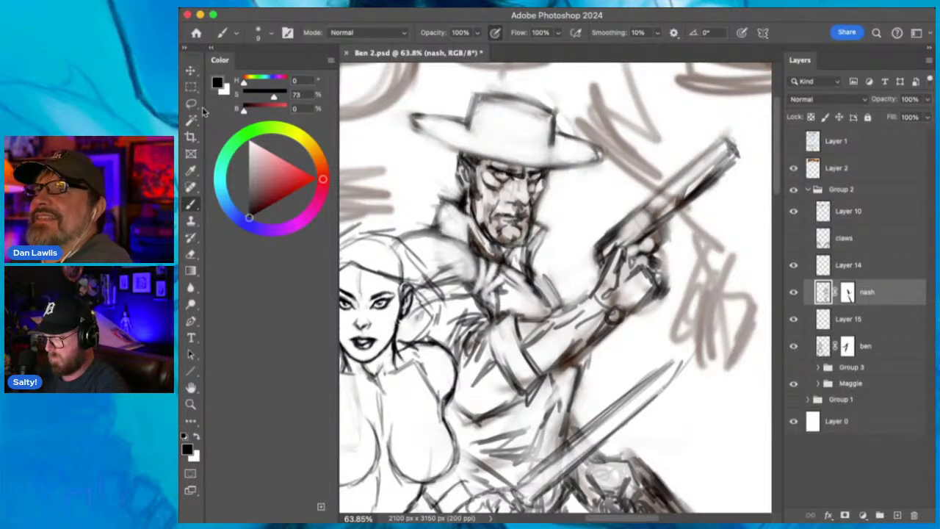
{"action": "key", "text": "super+s"}
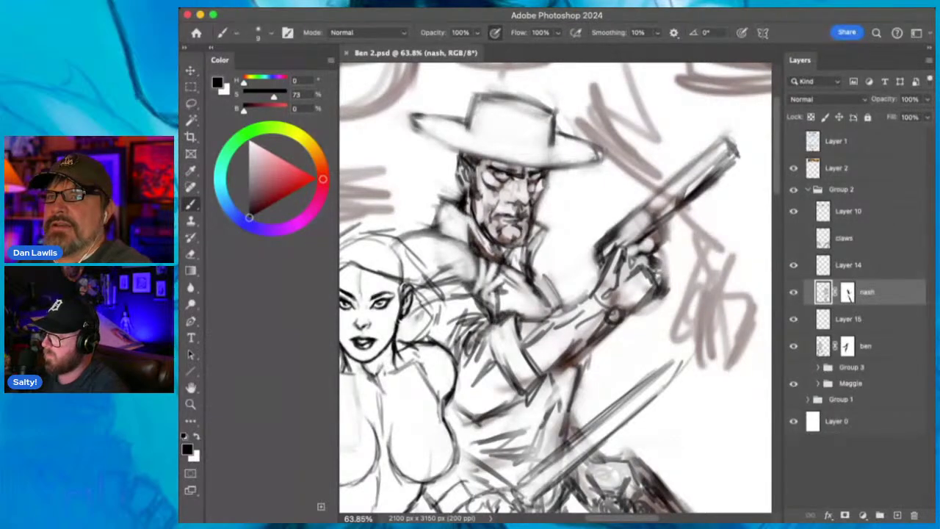
{"action": "left_click_drag", "start_coordinate": [492, 323], "coordinate": [489, 340]}
{"action": "left_click_drag", "start_coordinate": [490, 323], "coordinate": [486, 350]}
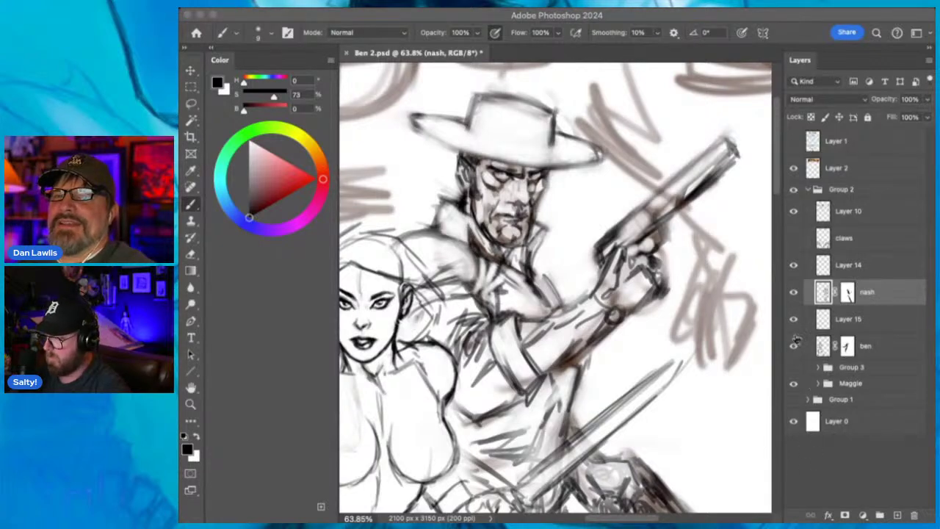
{"action": "left_click", "coordinate": [718, 15]}
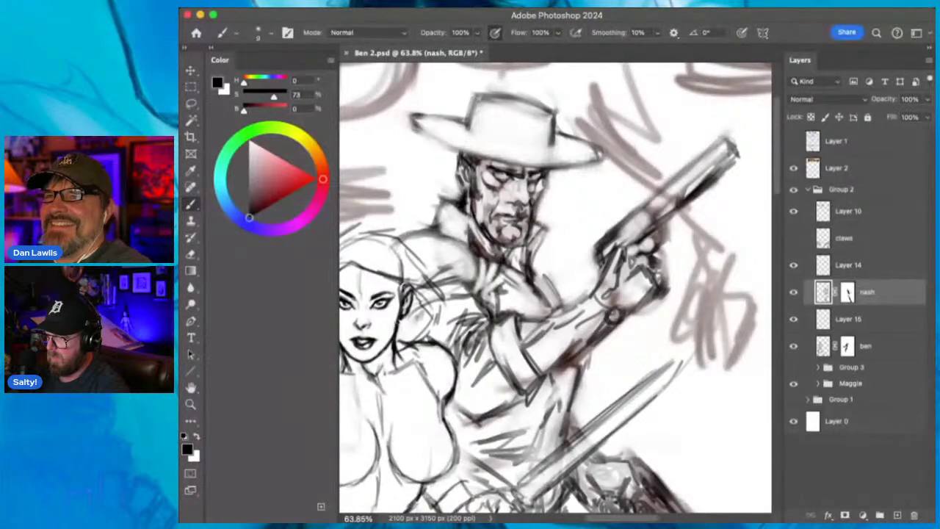
Darken the side of the cowboy's face, his eye, the sleeve cuff and the folds behind his upper arm with black strokes.
{"action": "left_click_drag", "start_coordinate": [536, 197], "coordinate": [545, 179]}
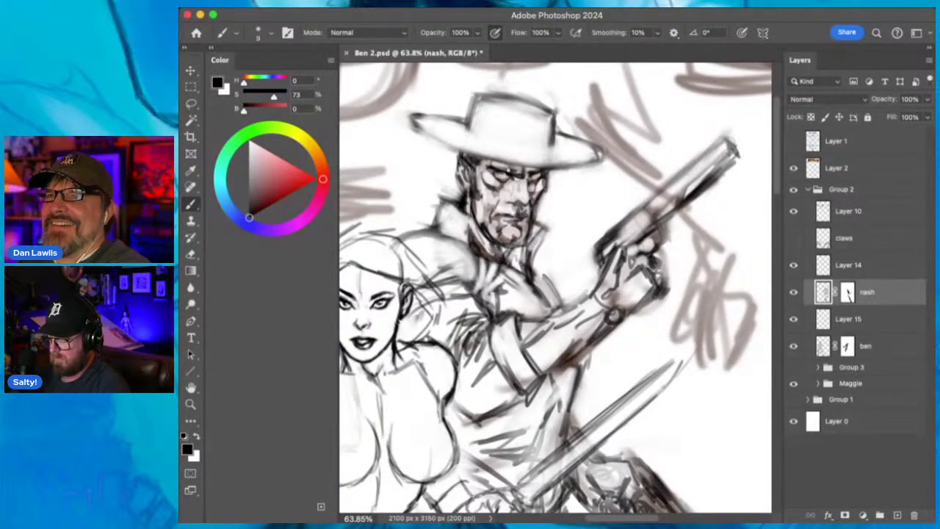
{"action": "left_click_drag", "start_coordinate": [491, 166], "coordinate": [500, 168]}
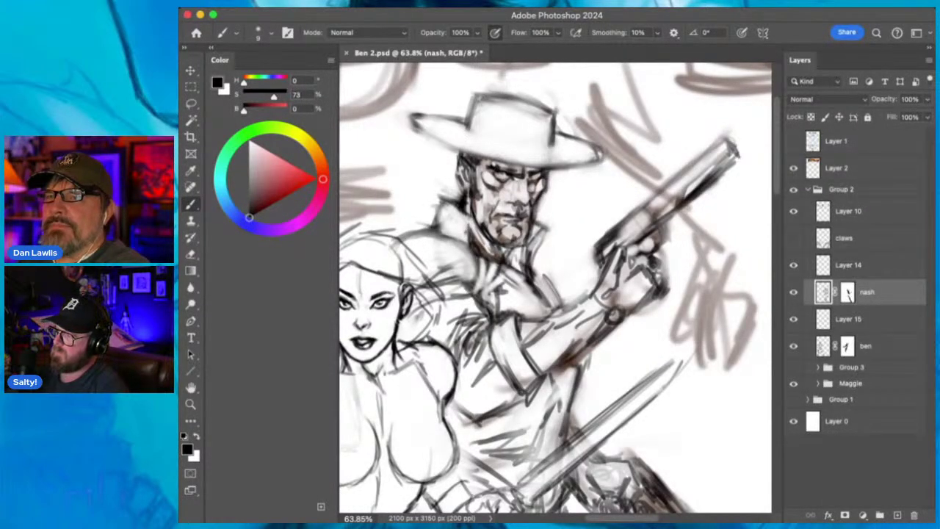
{"action": "mouse_move", "coordinate": [518, 325]}
{"action": "left_mouse_down"}
{"action": "mouse_move", "coordinate": [543, 392]}
{"action": "mouse_move", "coordinate": [490, 416]}
{"action": "left_mouse_up"}
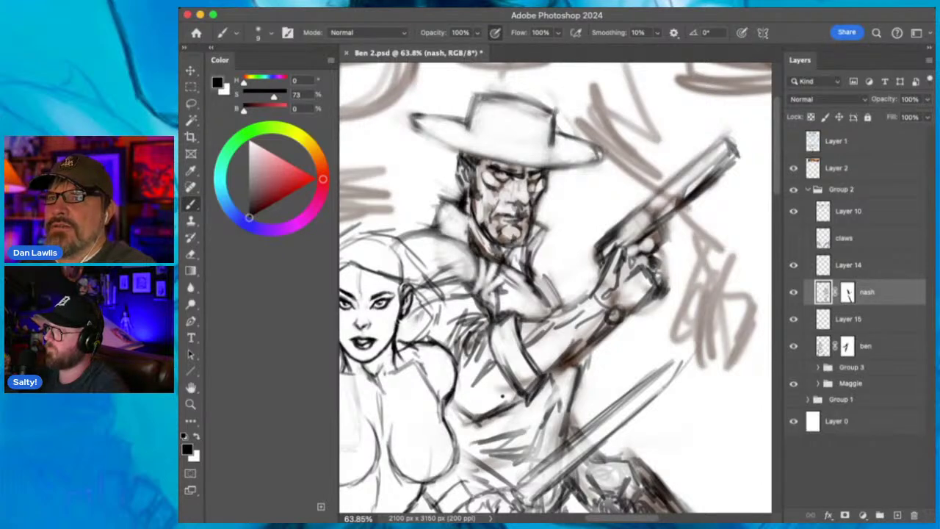
{"action": "mouse_move", "coordinate": [475, 334]}
{"action": "left_mouse_down"}
{"action": "mouse_move", "coordinate": [465, 366]}
{"action": "mouse_move", "coordinate": [463, 328]}
{"action": "left_mouse_up"}
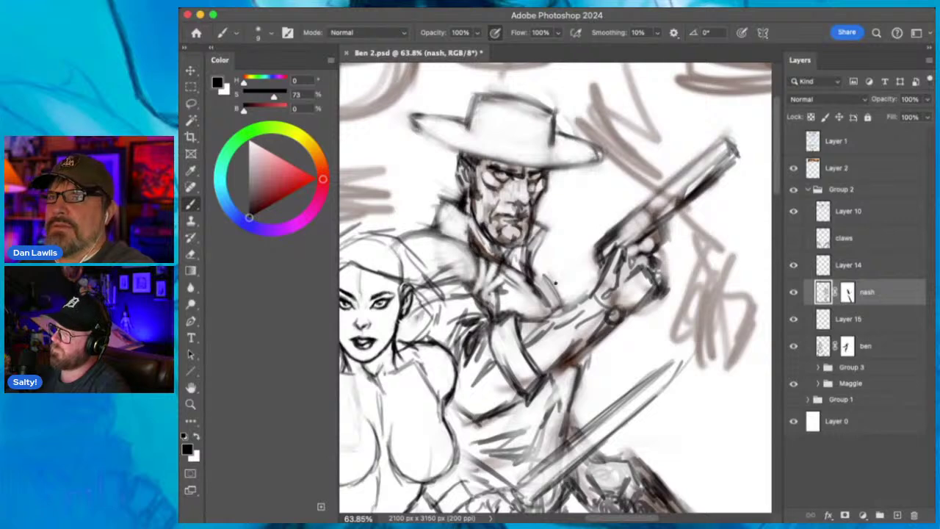
Redraw the cowboy's coat front and both collar points with crisp black lines.
{"action": "left_click_drag", "start_coordinate": [538, 279], "coordinate": [553, 298]}
{"action": "mouse_move", "coordinate": [545, 229]}
{"action": "left_mouse_down"}
{"action": "mouse_move", "coordinate": [534, 249]}
{"action": "mouse_move", "coordinate": [536, 239]}
{"action": "left_mouse_up"}
{"action": "left_click_drag", "start_coordinate": [441, 196], "coordinate": [435, 223]}
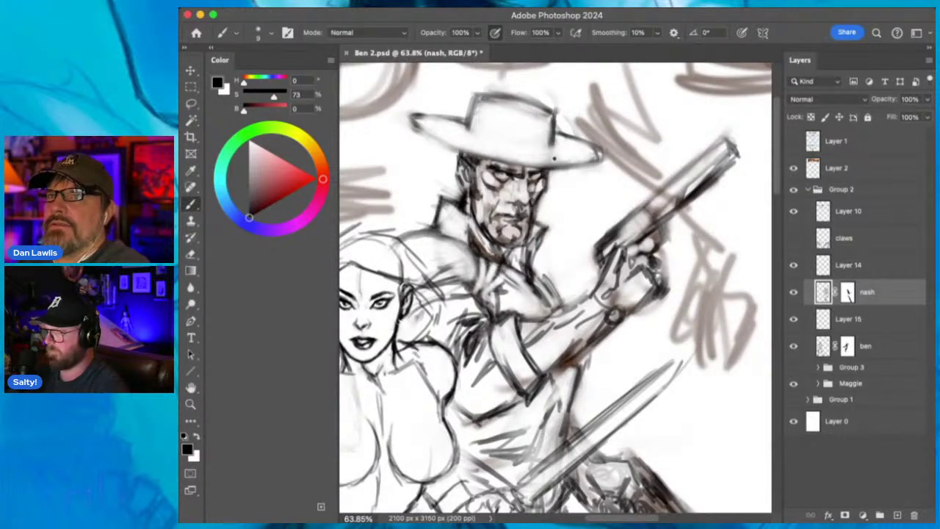
Redraw the cowboy's hat crown, band and brim in black, and reinforce the lines under the brim and beside his face.
{"action": "mouse_move", "coordinate": [467, 129]}
{"action": "left_mouse_down"}
{"action": "mouse_move", "coordinate": [509, 151]}
{"action": "mouse_move", "coordinate": [555, 145]}
{"action": "left_mouse_up"}
{"action": "mouse_move", "coordinate": [483, 95]}
{"action": "left_mouse_down"}
{"action": "mouse_move", "coordinate": [535, 110]}
{"action": "mouse_move", "coordinate": [518, 98]}
{"action": "mouse_move", "coordinate": [477, 124]}
{"action": "left_mouse_up"}
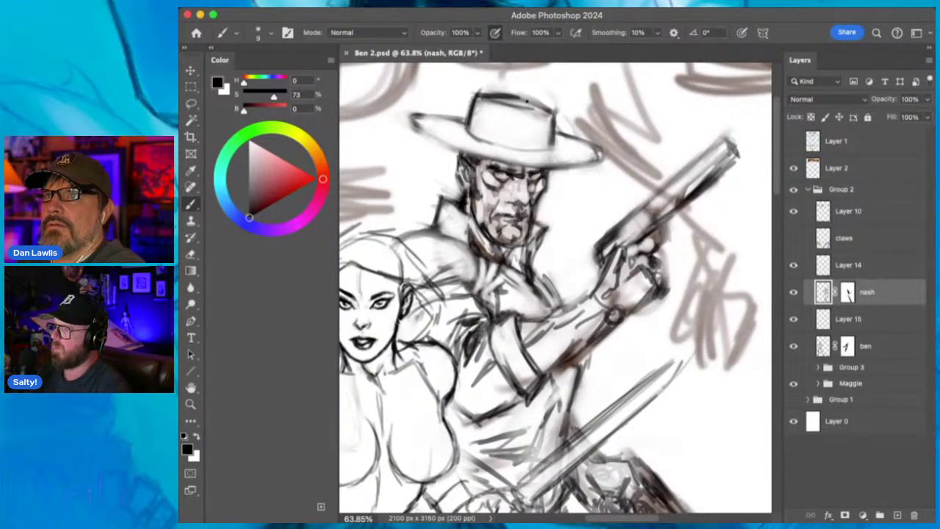
{"action": "left_click_drag", "start_coordinate": [522, 101], "coordinate": [544, 110]}
{"action": "mouse_move", "coordinate": [461, 115]}
{"action": "left_mouse_down"}
{"action": "mouse_move", "coordinate": [424, 120]}
{"action": "mouse_move", "coordinate": [428, 137]}
{"action": "mouse_move", "coordinate": [458, 151]}
{"action": "left_mouse_up"}
{"action": "left_click_drag", "start_coordinate": [413, 124], "coordinate": [456, 152]}
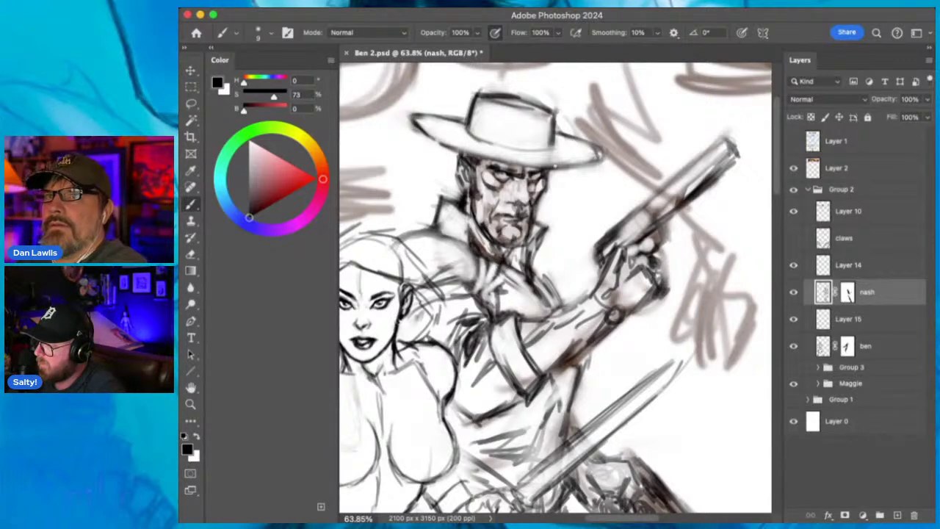
{"action": "mouse_move", "coordinate": [554, 157]}
{"action": "left_mouse_down"}
{"action": "mouse_move", "coordinate": [608, 164]}
{"action": "mouse_move", "coordinate": [573, 144]}
{"action": "left_mouse_up"}
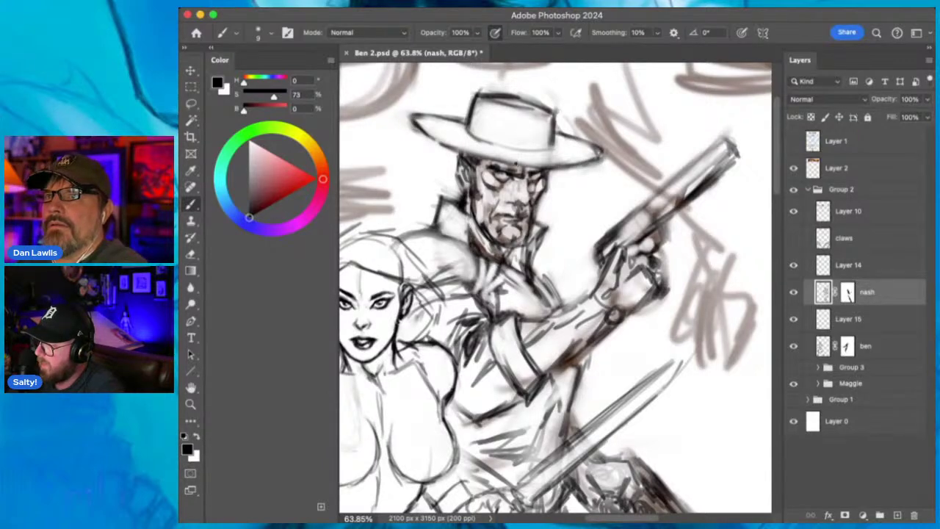
{"action": "left_click_drag", "start_coordinate": [517, 166], "coordinate": [555, 162]}
{"action": "left_click_drag", "start_coordinate": [476, 166], "coordinate": [474, 198]}
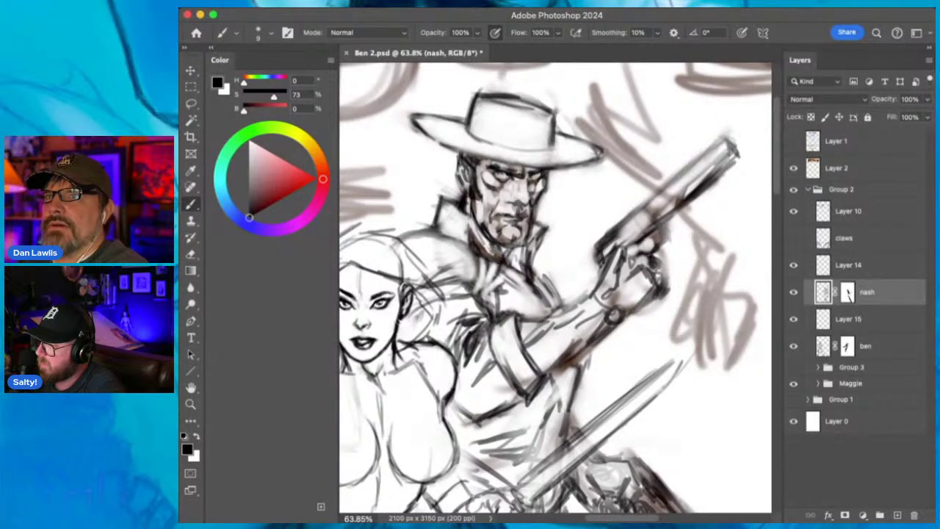
Refine the cowboy's nose, cheeks, brow and side of the face with small black strokes, lightly erasing around the brow.
{"action": "mouse_move", "coordinate": [539, 196]}
{"action": "left_mouse_down"}
{"action": "mouse_move", "coordinate": [544, 208]}
{"action": "mouse_move", "coordinate": [542, 199]}
{"action": "left_mouse_up"}
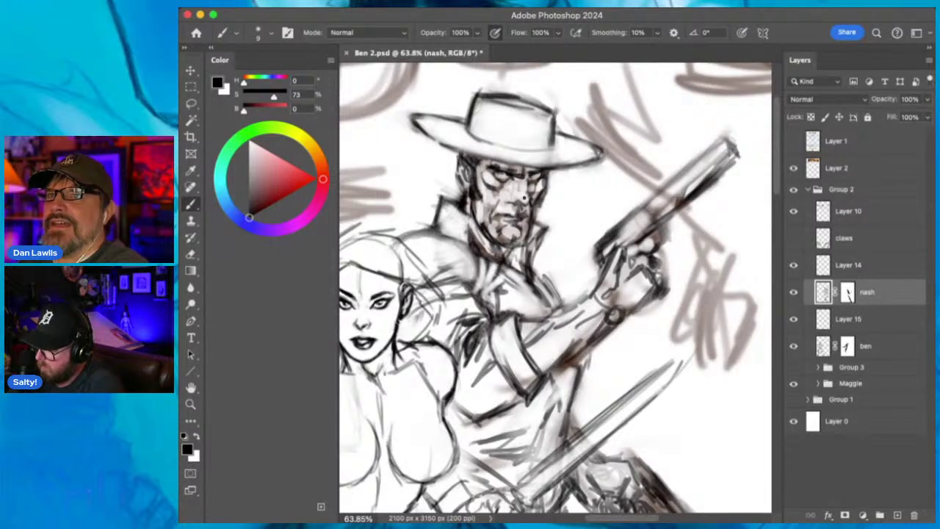
{"action": "left_click_drag", "start_coordinate": [512, 194], "coordinate": [511, 201]}
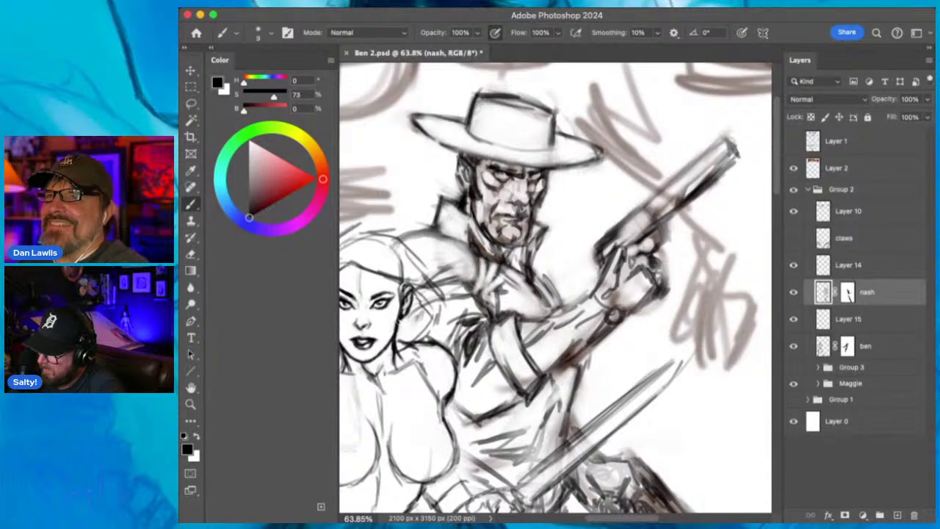
{"action": "left_click_drag", "start_coordinate": [505, 191], "coordinate": [502, 198]}
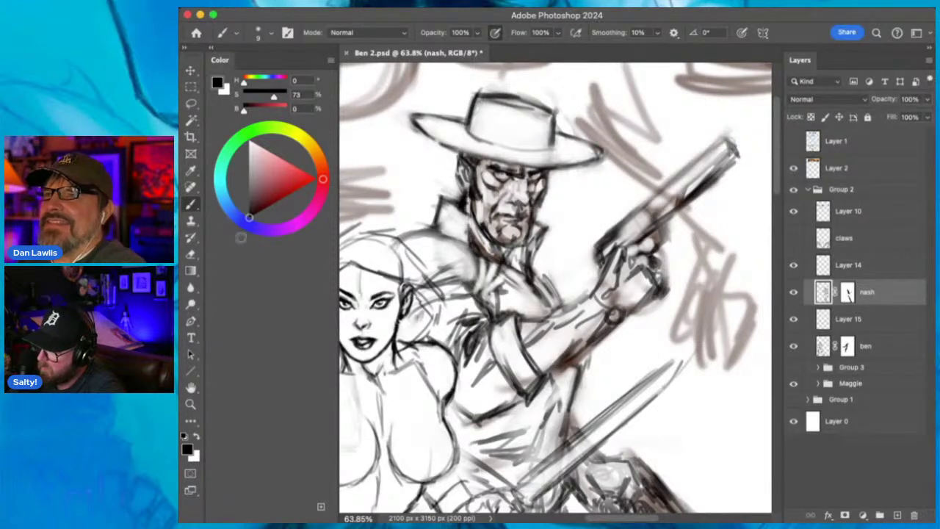
{"action": "key", "text": "e"}
{"action": "mouse_move", "coordinate": [509, 183]}
{"action": "left_mouse_down"}
{"action": "mouse_move", "coordinate": [523, 173]}
{"action": "mouse_move", "coordinate": [514, 168]}
{"action": "left_mouse_up"}
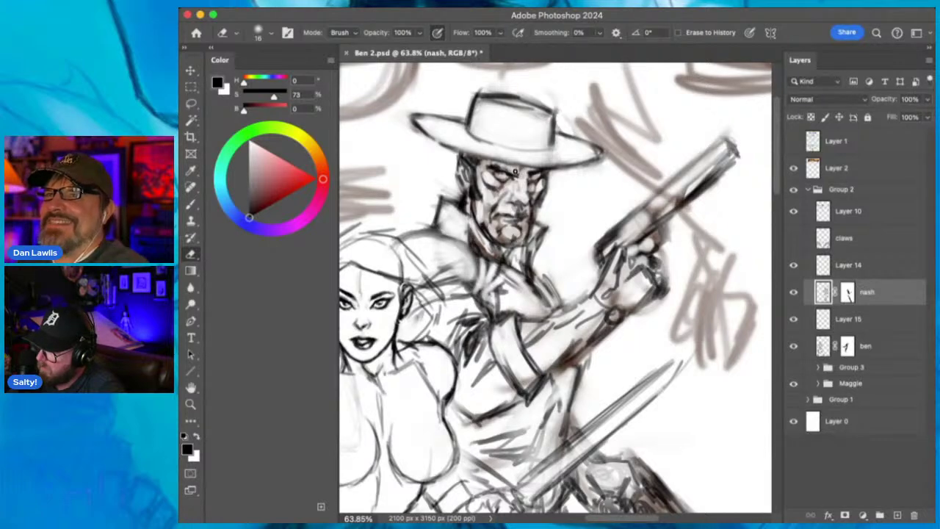
{"action": "key", "text": "b"}
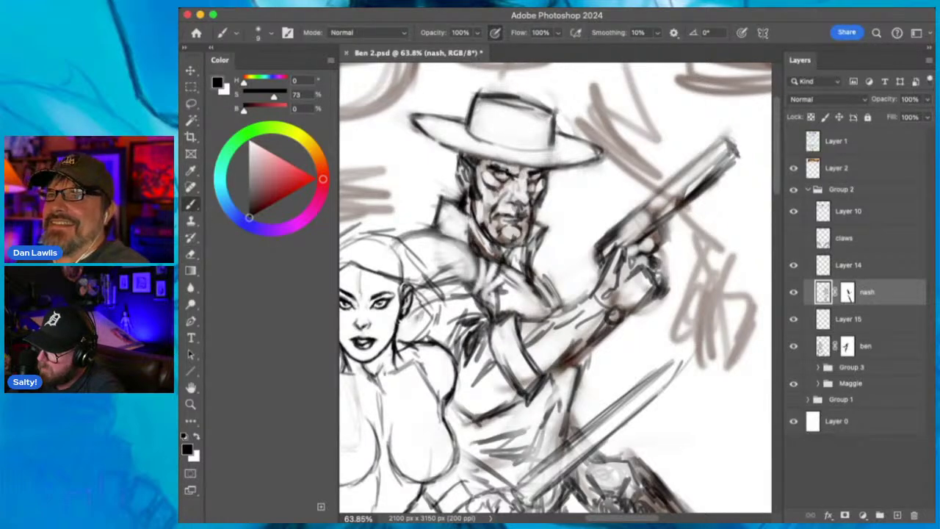
{"action": "left_click_drag", "start_coordinate": [507, 169], "coordinate": [518, 173]}
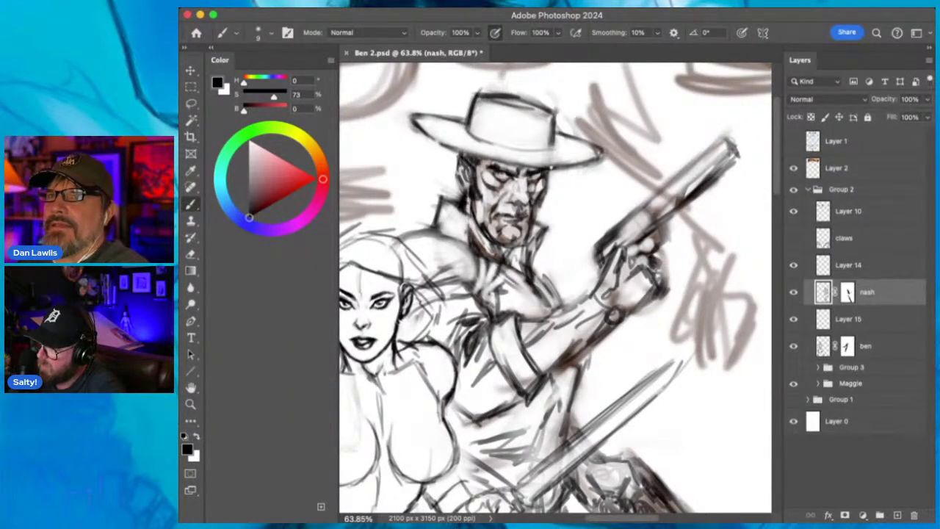
{"action": "left_click_drag", "start_coordinate": [473, 160], "coordinate": [466, 196]}
Strengthen the cowboy's sleeve edge, coat front and the side and folds of his torso with black brush lines.
{"action": "left_click_drag", "start_coordinate": [519, 319], "coordinate": [555, 316]}
{"action": "mouse_move", "coordinate": [537, 269]}
{"action": "left_mouse_down"}
{"action": "mouse_move", "coordinate": [561, 311]}
{"action": "mouse_move", "coordinate": [556, 303]}
{"action": "left_mouse_up"}
{"action": "mouse_move", "coordinate": [573, 371]}
{"action": "left_mouse_down"}
{"action": "mouse_move", "coordinate": [545, 410]}
{"action": "mouse_move", "coordinate": [499, 421]}
{"action": "mouse_move", "coordinate": [554, 436]}
{"action": "left_mouse_up"}
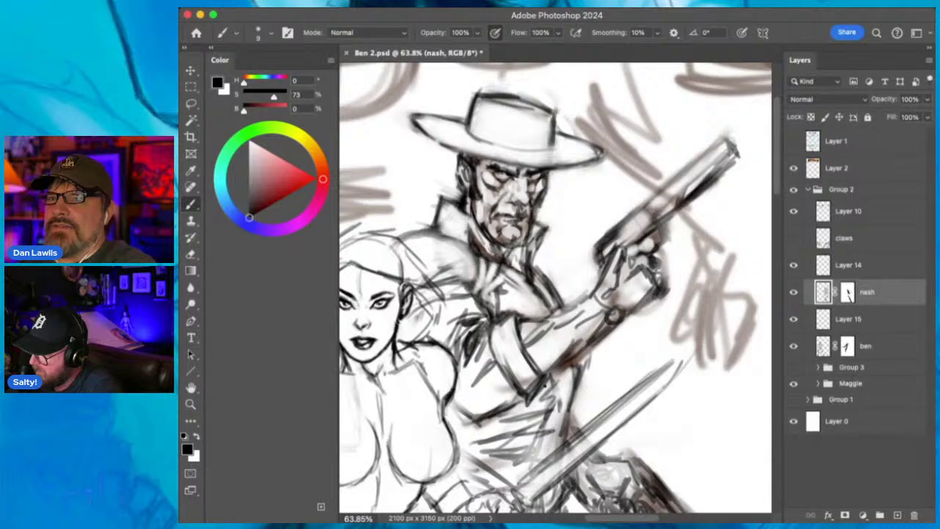
{"action": "left_click_drag", "start_coordinate": [549, 383], "coordinate": [545, 408]}
{"action": "left_click_drag", "start_coordinate": [545, 408], "coordinate": [537, 464]}
{"action": "left_click_drag", "start_coordinate": [559, 386], "coordinate": [562, 413]}
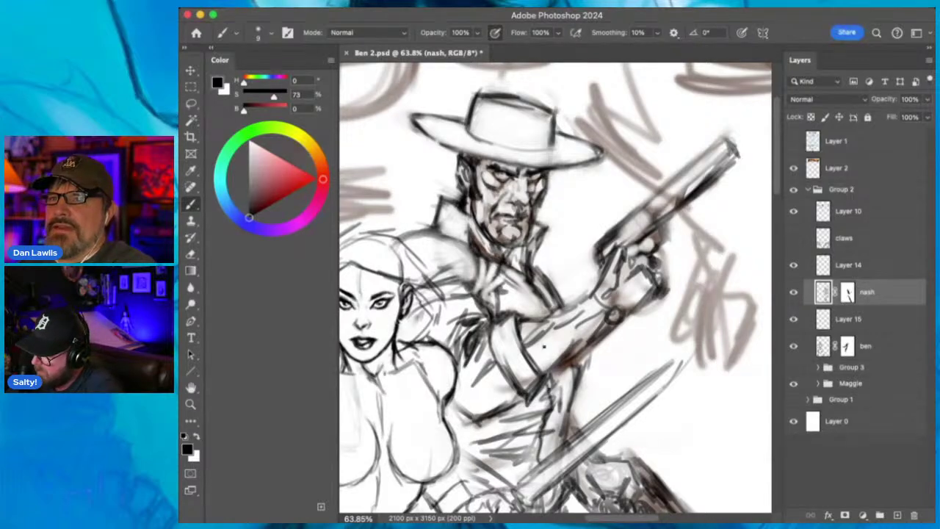
{"action": "mouse_move", "coordinate": [526, 279]}
{"action": "left_mouse_down"}
{"action": "mouse_move", "coordinate": [521, 302]}
{"action": "mouse_move", "coordinate": [543, 315]}
{"action": "mouse_move", "coordinate": [540, 304]}
{"action": "left_mouse_up"}
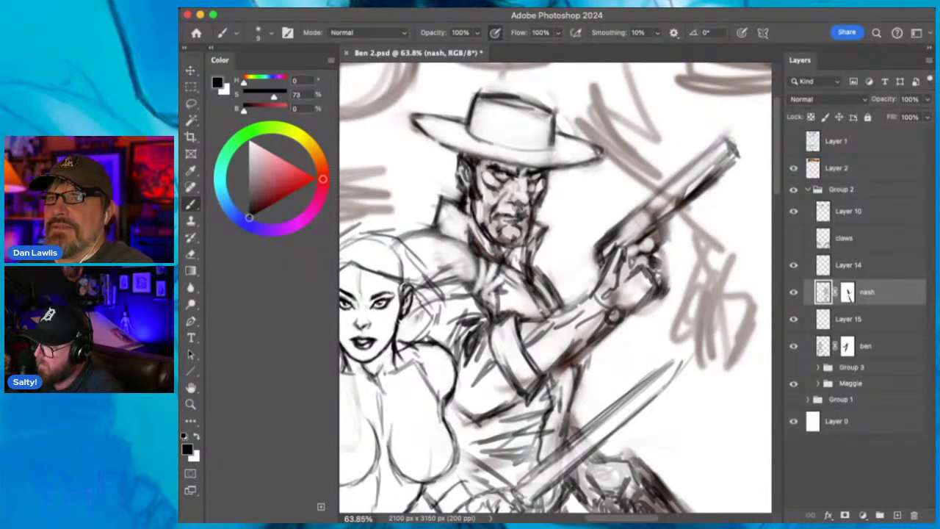
Add crease lines to the cowboy's hat crown, reinforce the crown and brim edges, and erase stray marks along the brim's outer edge.
{"action": "left_click_drag", "start_coordinate": [555, 131], "coordinate": [551, 152]}
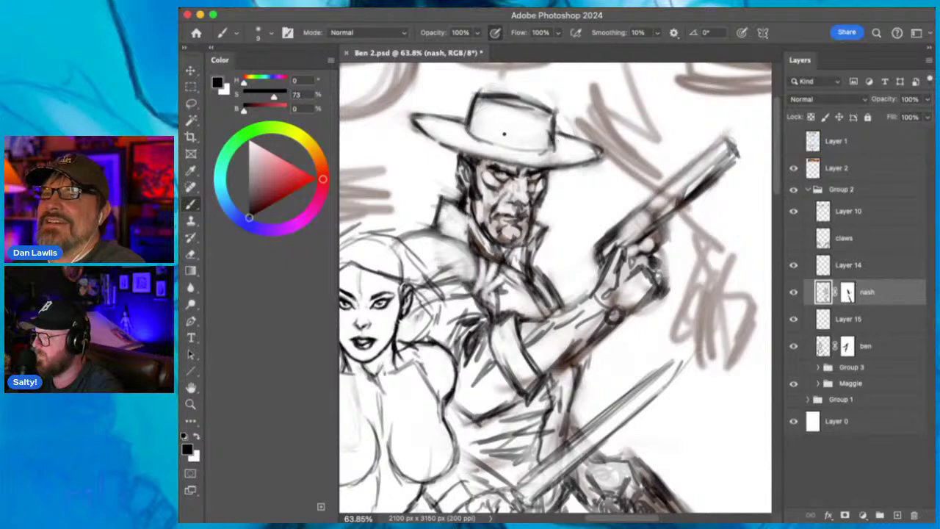
{"action": "left_click_drag", "start_coordinate": [472, 107], "coordinate": [501, 129]}
{"action": "left_click_drag", "start_coordinate": [475, 97], "coordinate": [513, 92]}
{"action": "mouse_move", "coordinate": [410, 119]}
{"action": "left_mouse_down"}
{"action": "mouse_move", "coordinate": [424, 134]}
{"action": "mouse_move", "coordinate": [457, 139]}
{"action": "left_mouse_up"}
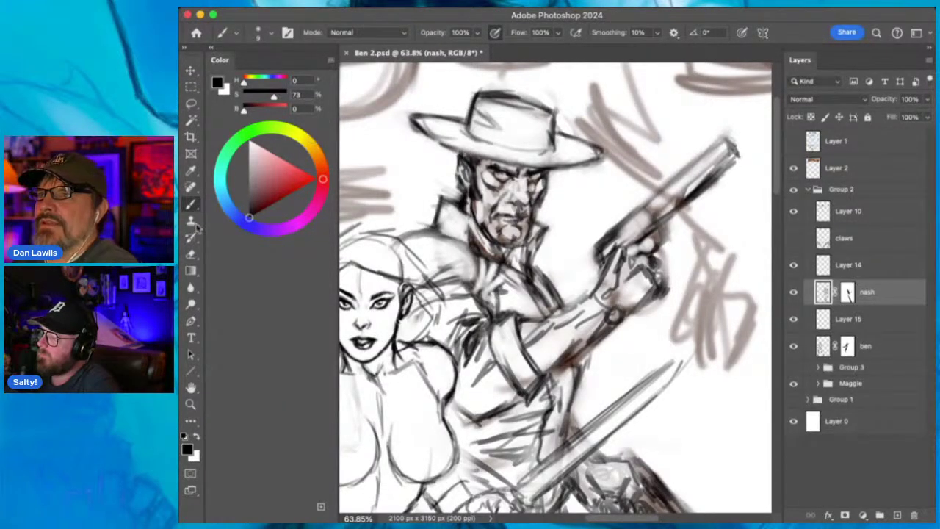
{"action": "left_click", "coordinate": [190, 253]}
{"action": "mouse_move", "coordinate": [428, 129]}
{"action": "left_mouse_down"}
{"action": "mouse_move", "coordinate": [441, 137]}
{"action": "mouse_move", "coordinate": [406, 116]}
{"action": "left_mouse_up"}
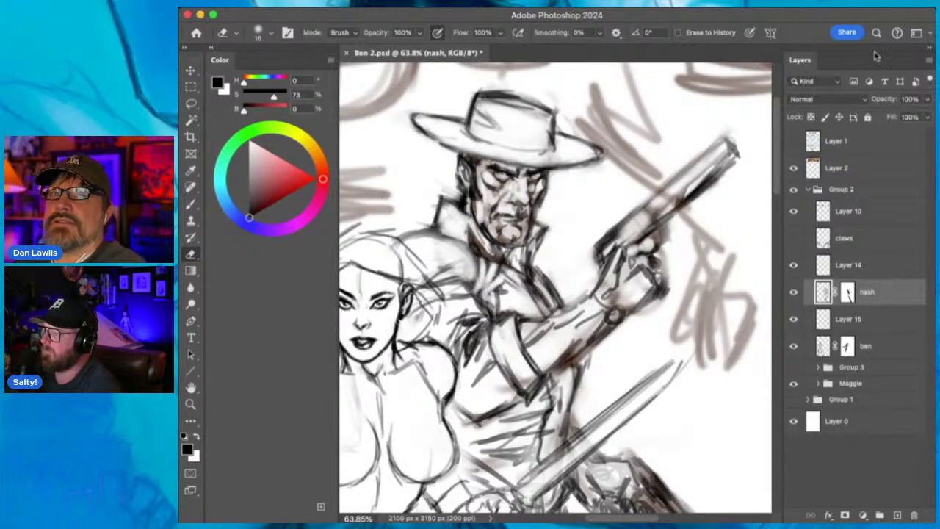
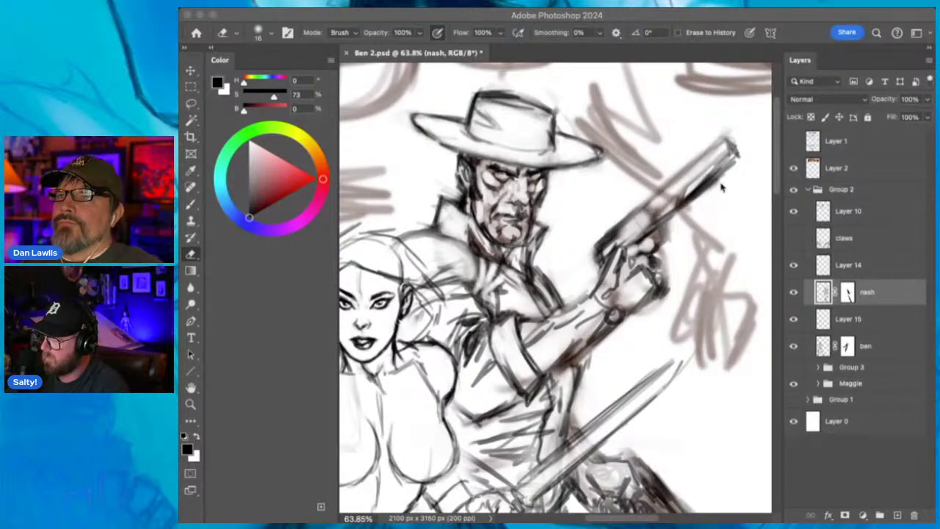
Erase the rough lines along the cowboy's raised gun barrel and redraw the barrel and frame with crisp black lines.
{"action": "left_click", "coordinate": [676, 20]}
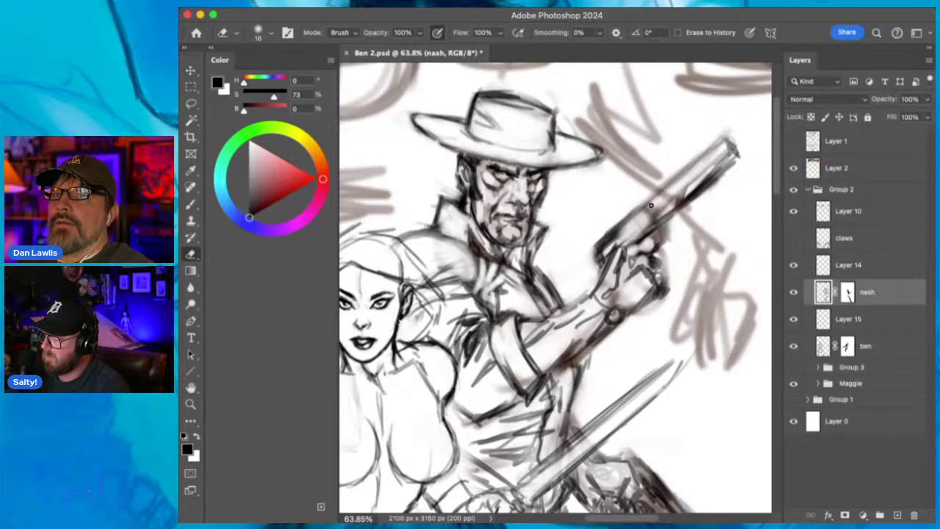
{"action": "left_click_drag", "start_coordinate": [642, 214], "coordinate": [719, 145]}
{"action": "left_click_drag", "start_coordinate": [664, 189], "coordinate": [703, 161]}
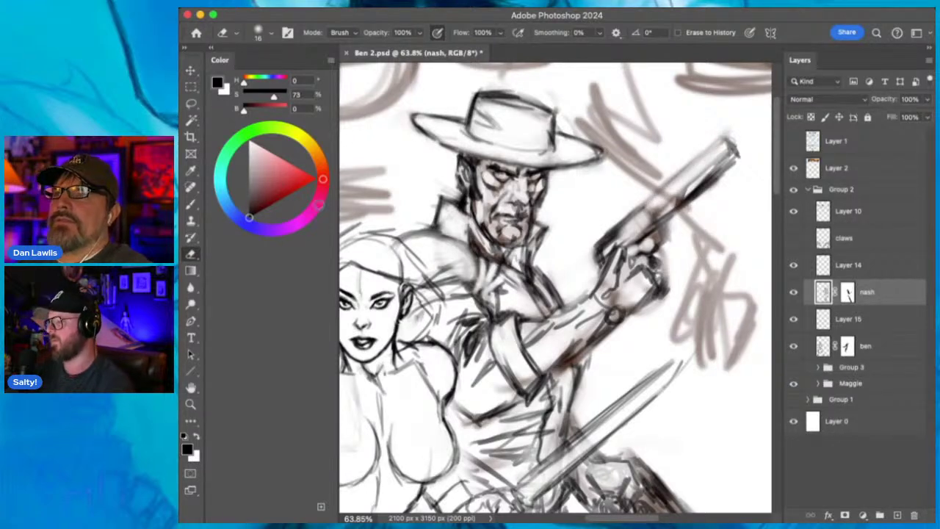
{"action": "left_click", "coordinate": [190, 205]}
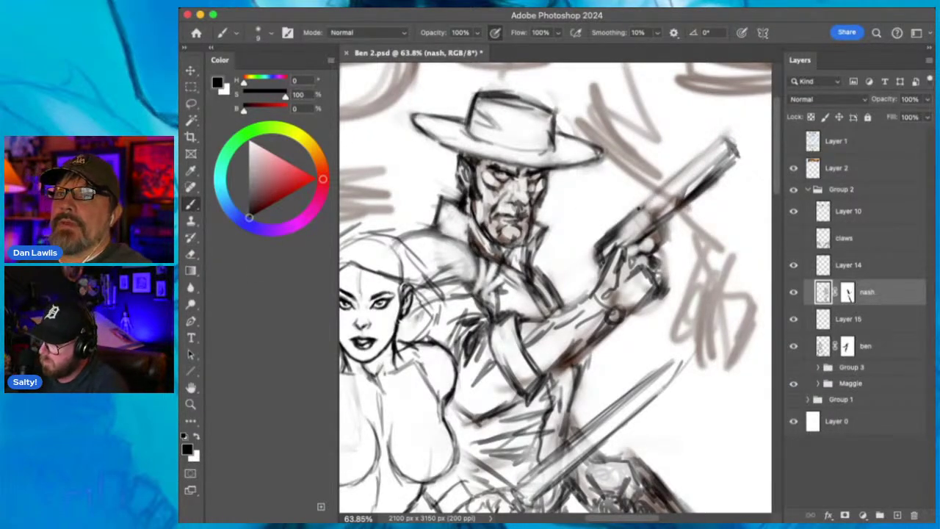
{"action": "left_click_drag", "start_coordinate": [628, 213], "coordinate": [716, 143]}
{"action": "mouse_move", "coordinate": [655, 192]}
{"action": "left_mouse_down"}
{"action": "mouse_move", "coordinate": [728, 136]}
{"action": "mouse_move", "coordinate": [729, 155]}
{"action": "mouse_move", "coordinate": [716, 171]}
{"action": "left_mouse_up"}
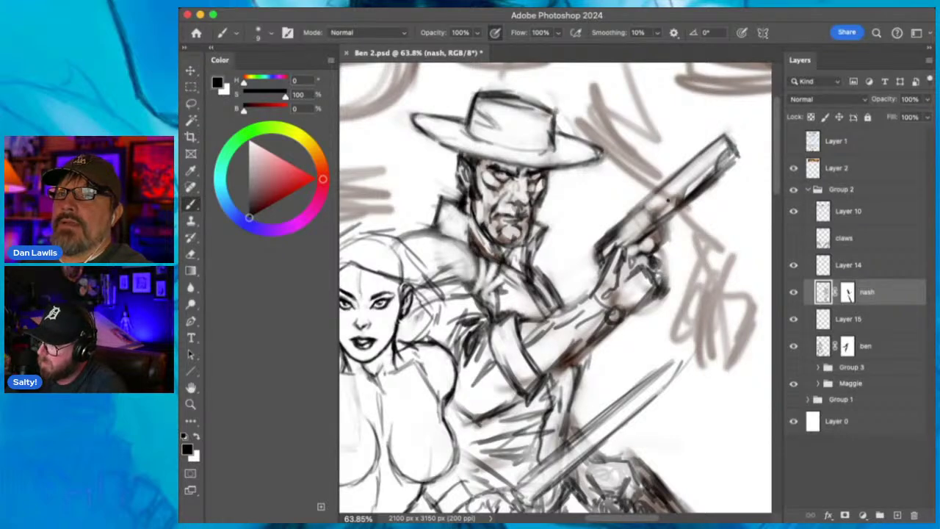
{"action": "left_click_drag", "start_coordinate": [649, 216], "coordinate": [713, 158]}
{"action": "mouse_move", "coordinate": [633, 229]}
{"action": "left_mouse_down"}
{"action": "mouse_move", "coordinate": [675, 191]}
{"action": "mouse_move", "coordinate": [626, 242]}
{"action": "mouse_move", "coordinate": [649, 222]}
{"action": "mouse_move", "coordinate": [640, 206]}
{"action": "left_mouse_up"}
Redraw the cowboy's wrist, the upper and lower edges of his forearm and the sleeve cuff's lower corner in black.
{"action": "left_click_drag", "start_coordinate": [634, 314], "coordinate": [656, 291]}
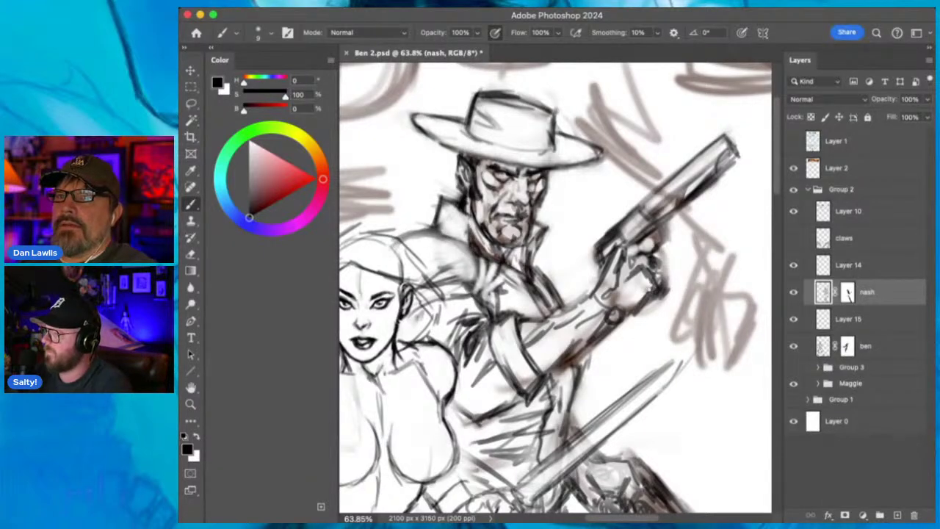
{"action": "mouse_move", "coordinate": [562, 313]}
{"action": "left_mouse_down"}
{"action": "mouse_move", "coordinate": [589, 292]}
{"action": "mouse_move", "coordinate": [533, 326]}
{"action": "mouse_move", "coordinate": [601, 284]}
{"action": "left_mouse_up"}
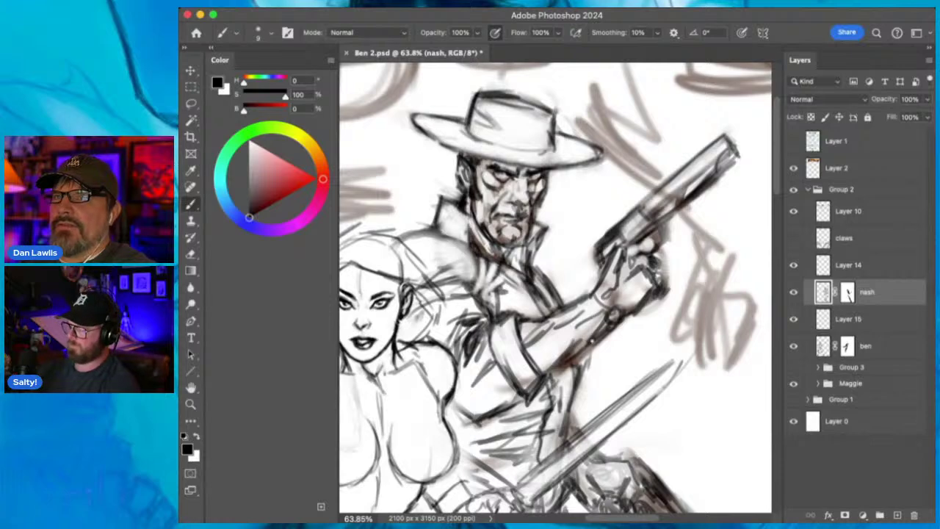
{"action": "left_click_drag", "start_coordinate": [590, 340], "coordinate": [555, 372]}
{"action": "left_click_drag", "start_coordinate": [566, 365], "coordinate": [530, 404]}
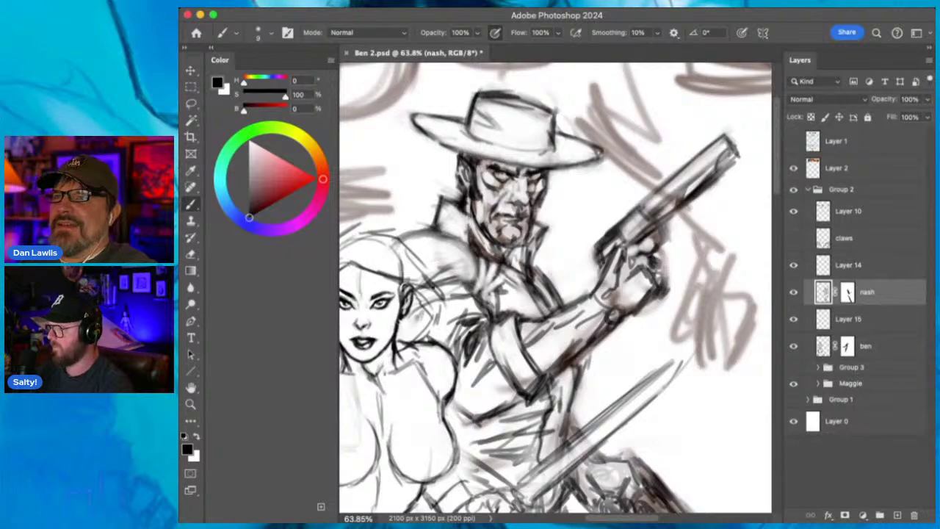
Examine the whole cover composition and check what Group 2 and Group 3 contain by toggling their visibility.
{"action": "left_click", "coordinate": [190, 404]}
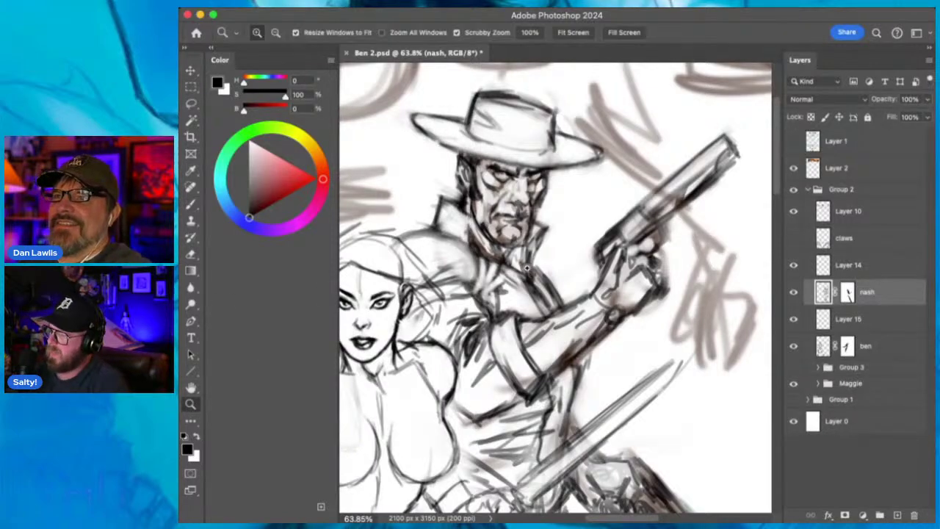
{"action": "left_click_drag", "start_coordinate": [527, 267], "coordinate": [463, 313]}
{"action": "left_click_drag", "start_coordinate": [510, 380], "coordinate": [528, 359]}
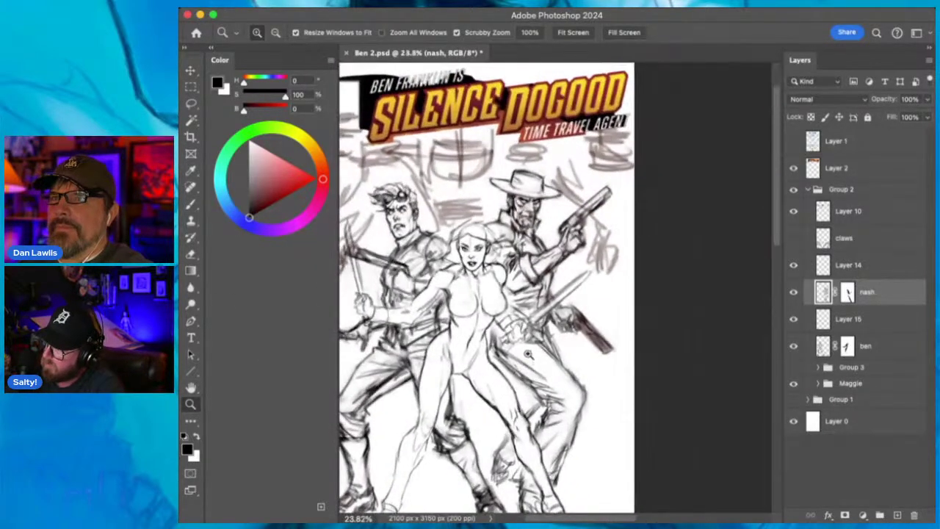
{"action": "left_click_drag", "start_coordinate": [517, 311], "coordinate": [577, 257]}
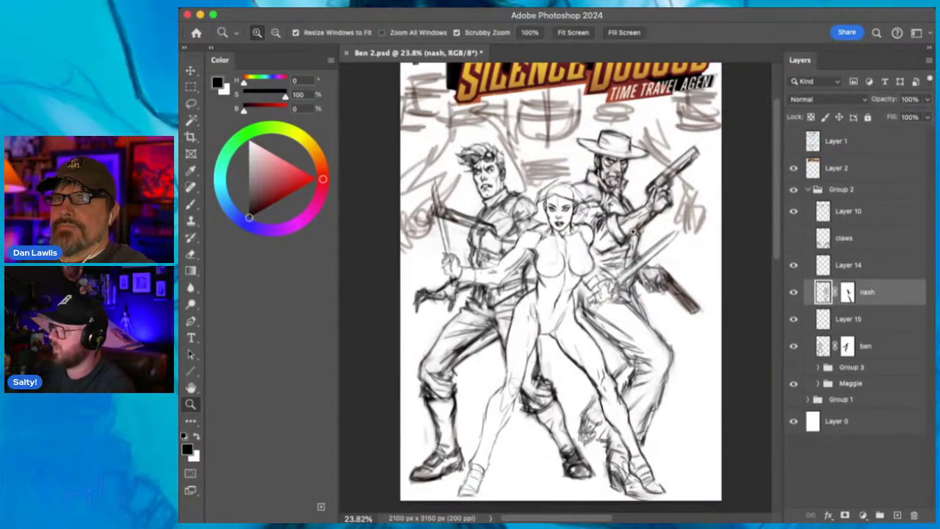
{"action": "left_click_drag", "start_coordinate": [561, 125], "coordinate": [552, 131]}
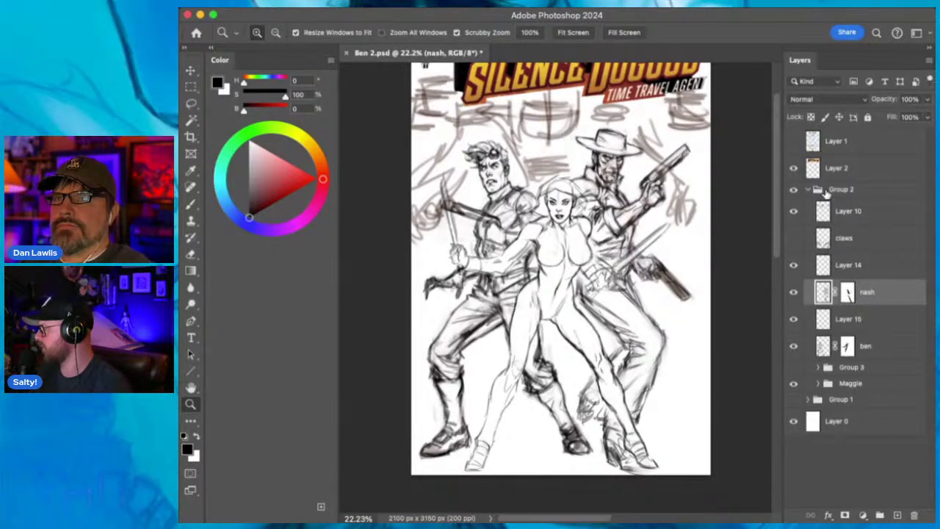
{"action": "left_click", "coordinate": [793, 189]}
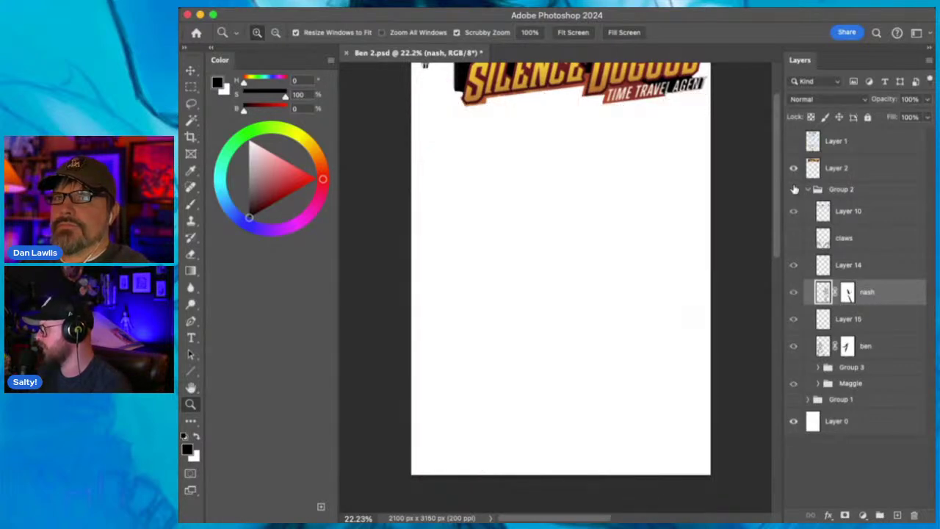
{"action": "left_click", "coordinate": [793, 190]}
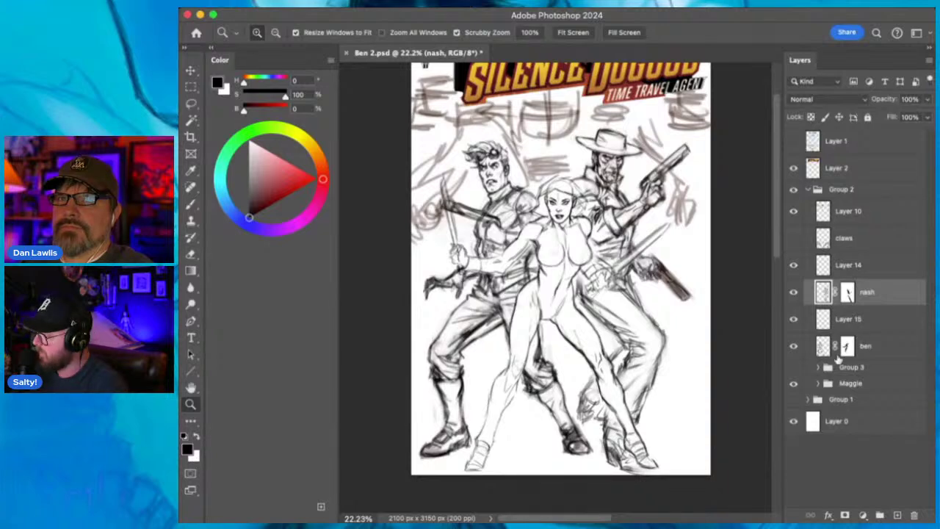
{"action": "left_click", "coordinate": [793, 367]}
{"action": "left_click", "coordinate": [793, 367]}
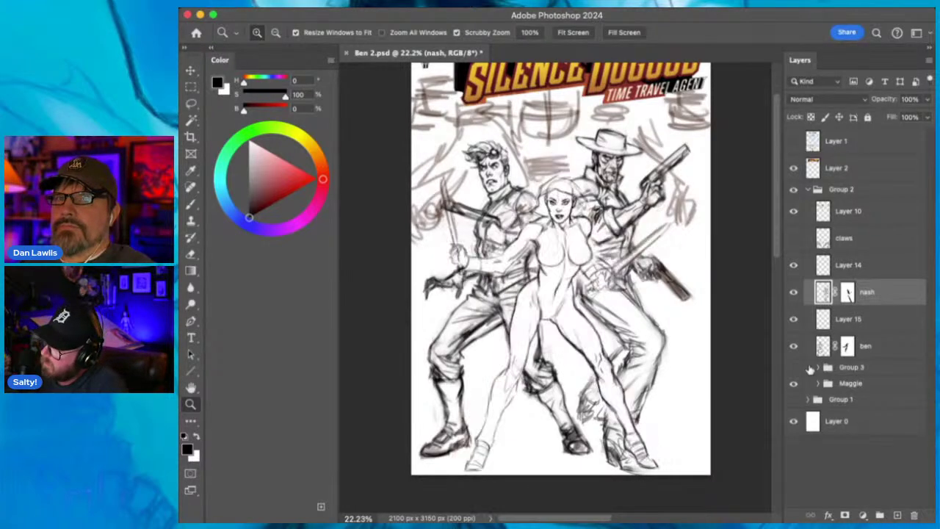
Move Group 3 and the hidden Group 1 out of the way beneath Layer 0 in the layer stack.
{"action": "left_click_drag", "start_coordinate": [876, 374], "coordinate": [874, 439]}
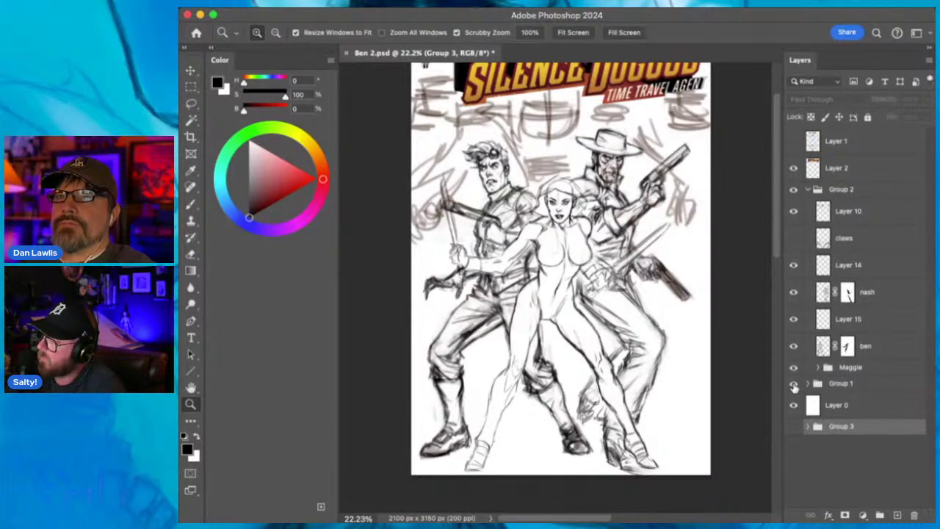
{"action": "left_click", "coordinate": [792, 385]}
{"action": "left_click_drag", "start_coordinate": [858, 386], "coordinate": [859, 421]}
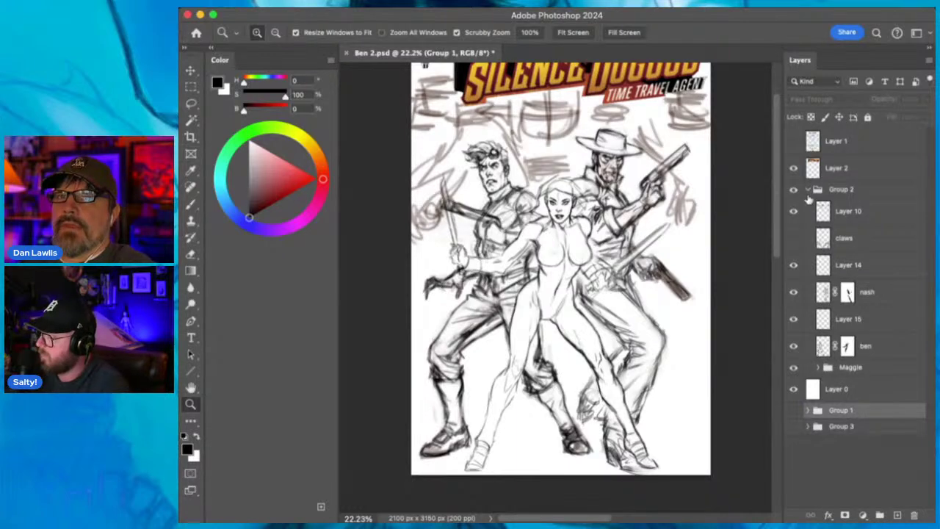
Make the claws layer visible and select it for editing.
{"action": "left_click", "coordinate": [793, 239]}
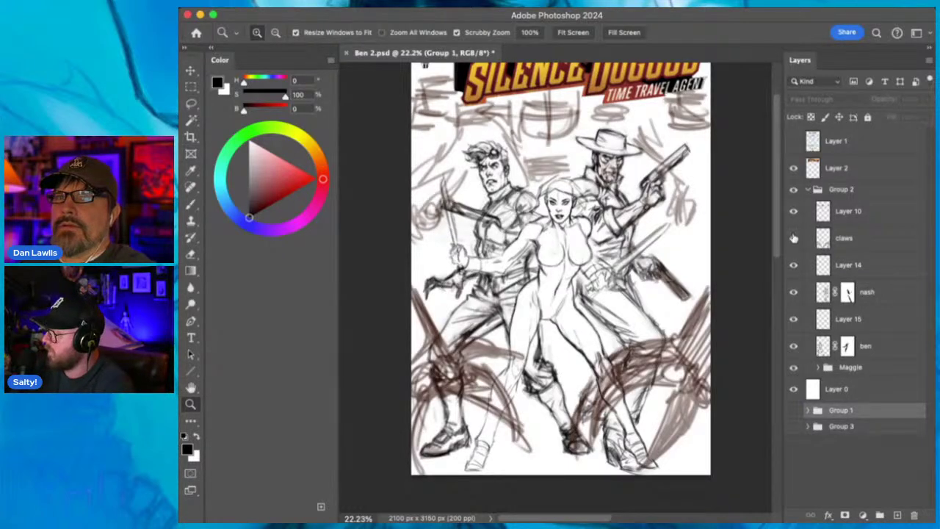
{"action": "left_click", "coordinate": [793, 238]}
{"action": "left_click", "coordinate": [834, 243]}
{"action": "left_click", "coordinate": [793, 238]}
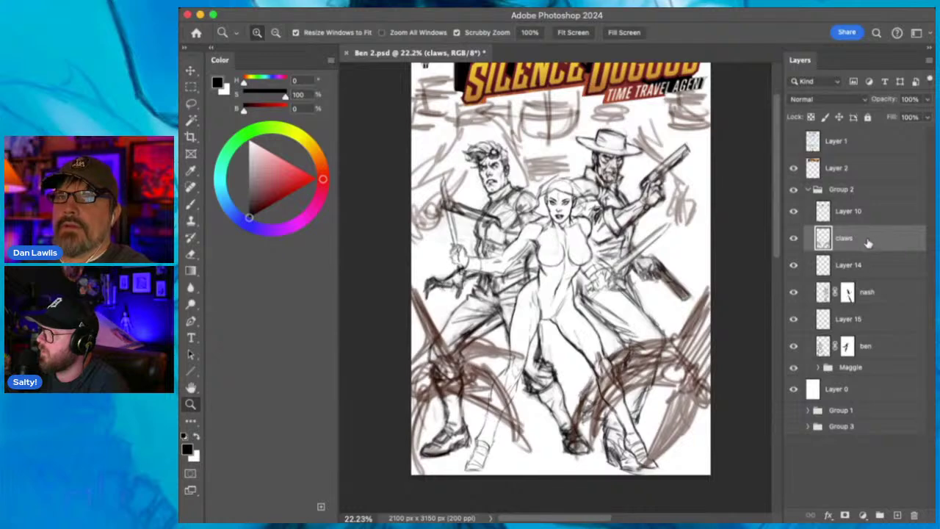
{"action": "key", "text": "h"}
{"action": "key", "text": "z"}
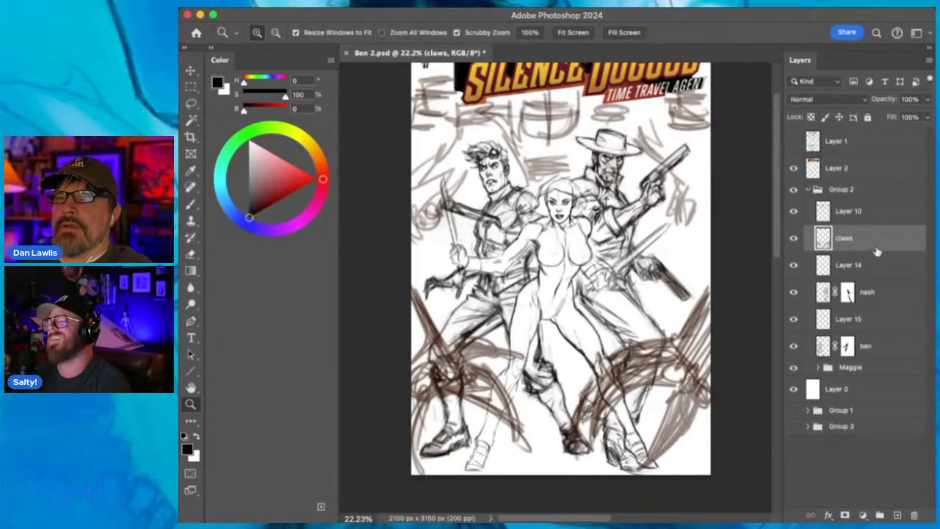
Lower the opacity of Layer 10 to fade the brown background scribbles, and reselect the claws layer for work on the lower claws.
{"action": "left_click", "coordinate": [794, 211]}
{"action": "left_click", "coordinate": [793, 212]}
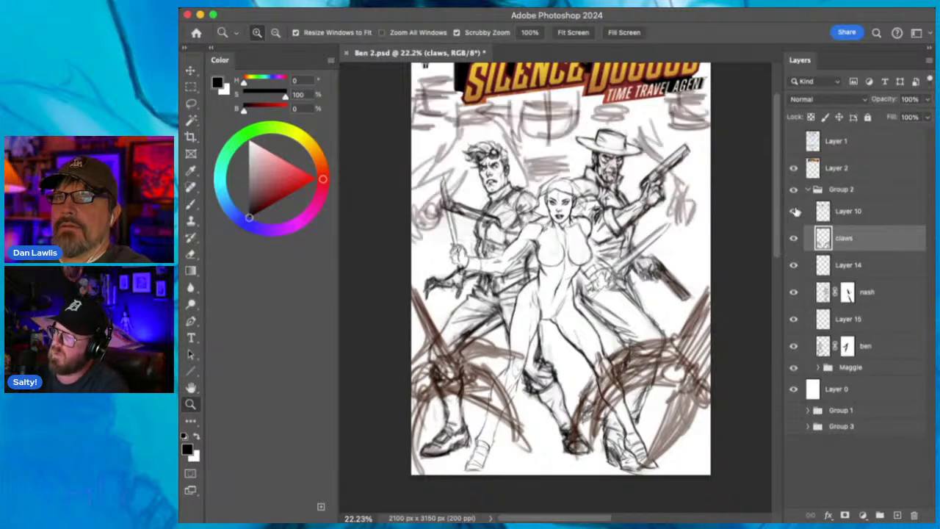
{"action": "left_click", "coordinate": [863, 212]}
{"action": "left_click_drag", "start_coordinate": [923, 115], "coordinate": [891, 132]}
{"action": "left_click", "coordinate": [861, 245]}
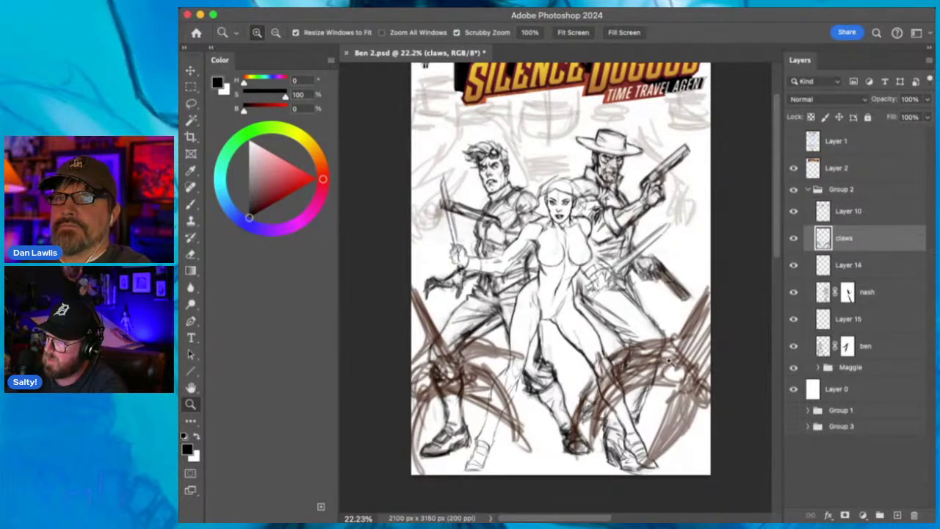
{"action": "left_click_drag", "start_coordinate": [669, 361], "coordinate": [654, 254]}
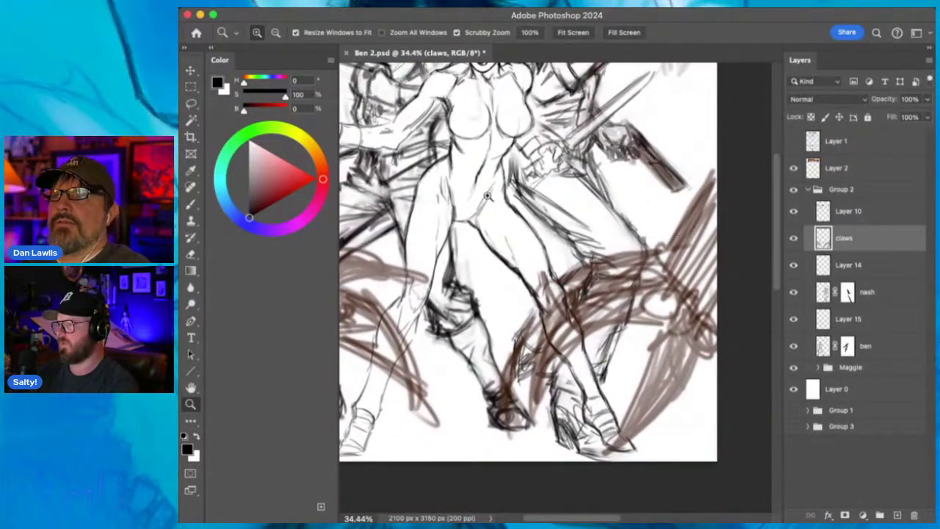
Review the whole cover and toggle the visibility of Layer 14 and Layer 10 to check what each contains.
{"action": "left_click", "coordinate": [190, 205]}
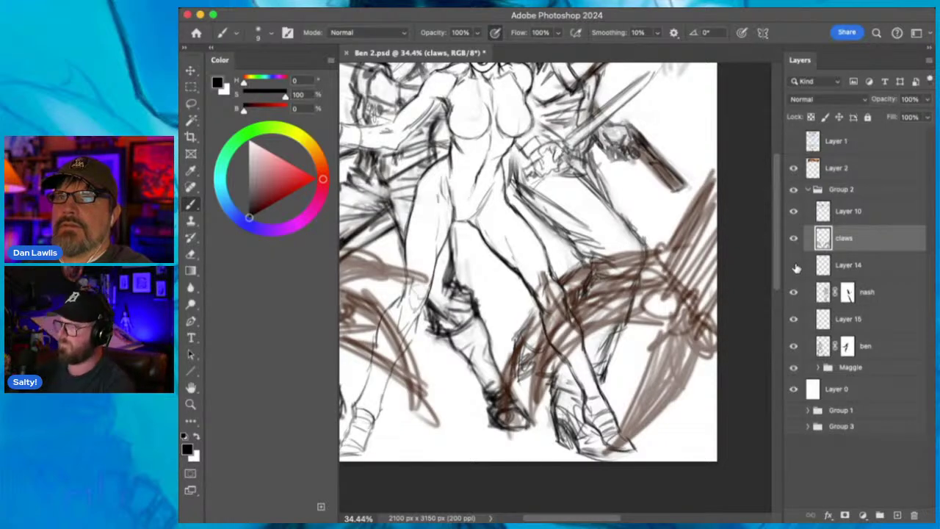
{"action": "left_click", "coordinate": [190, 403]}
{"action": "left_click_drag", "start_coordinate": [627, 238], "coordinate": [623, 310]}
{"action": "scroll", "coordinate": [620, 279], "scroll_direction": "up", "scroll_amount": 2}
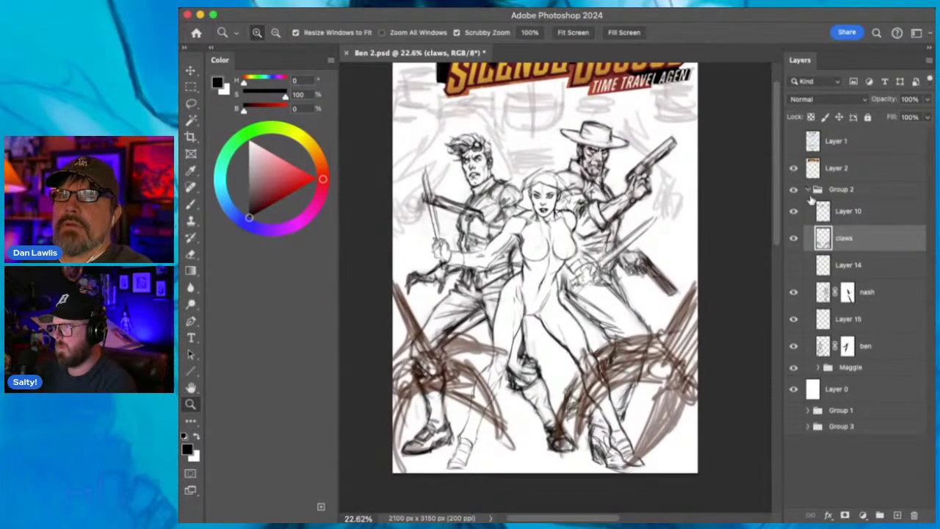
{"action": "left_click", "coordinate": [794, 212]}
{"action": "left_click", "coordinate": [794, 211]}
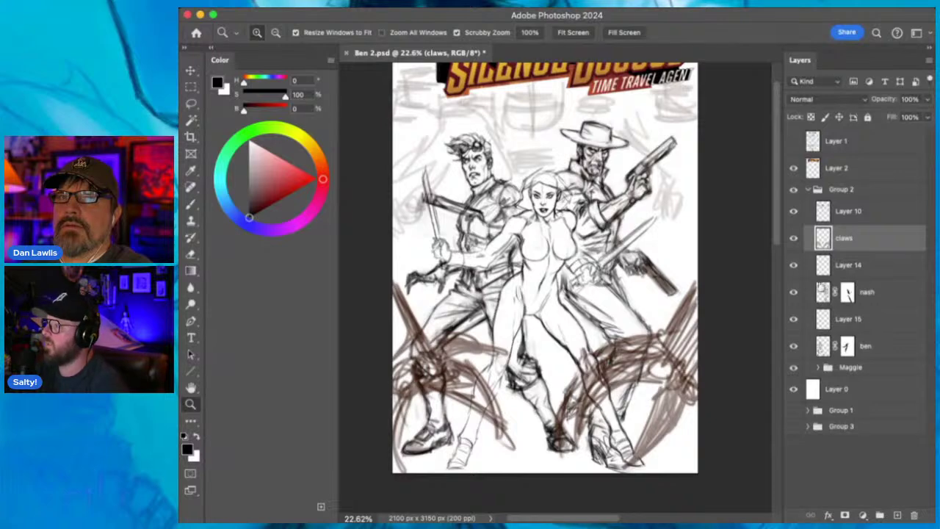
Group the nash, Layer 15 and ben layers with the Maggie group, and lower the new group's opacity to 11%.
{"action": "left_click", "coordinate": [878, 343]}
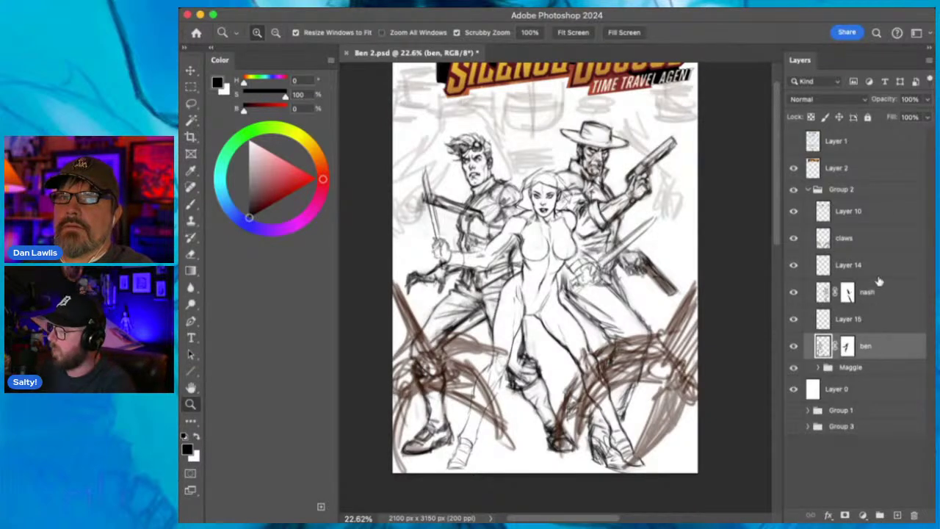
{"action": "left_click", "coordinate": [876, 367]}
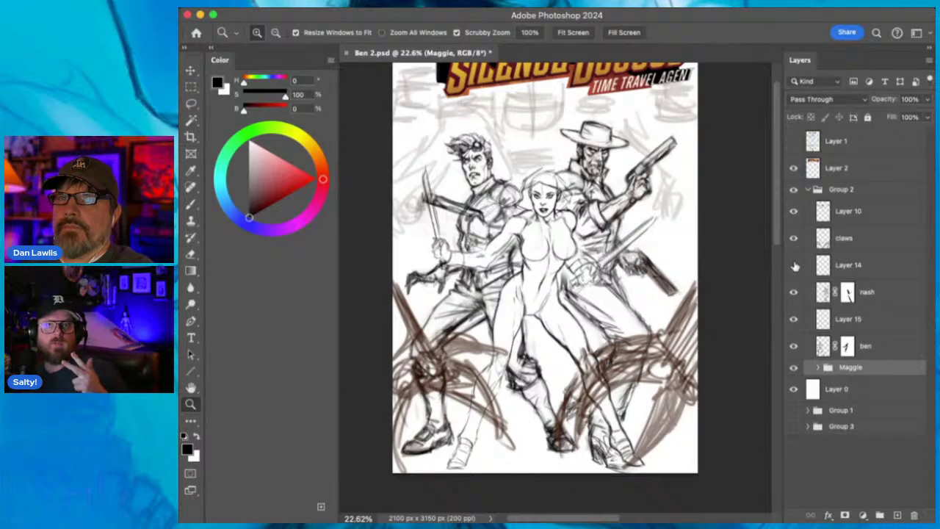
{"action": "left_click", "coordinate": [890, 297], "text": "shift"}
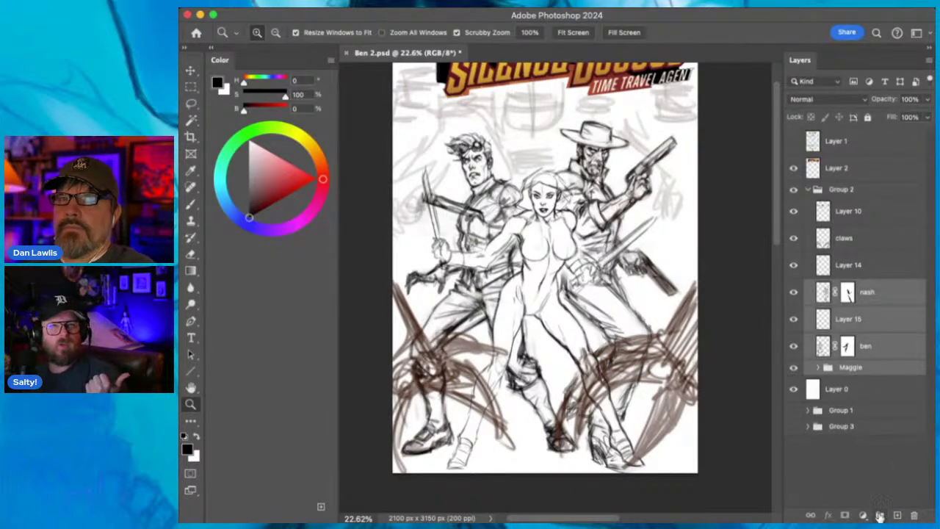
{"action": "left_click", "coordinate": [879, 516]}
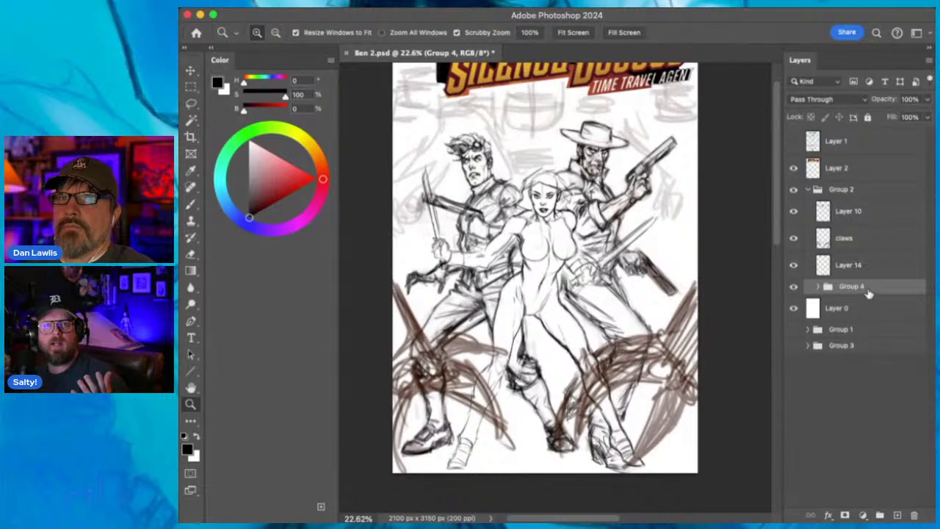
{"action": "mouse_move", "coordinate": [927, 103]}
{"action": "left_mouse_down"}
{"action": "mouse_move", "coordinate": [928, 111]}
{"action": "mouse_move", "coordinate": [877, 125]}
{"action": "left_mouse_up"}
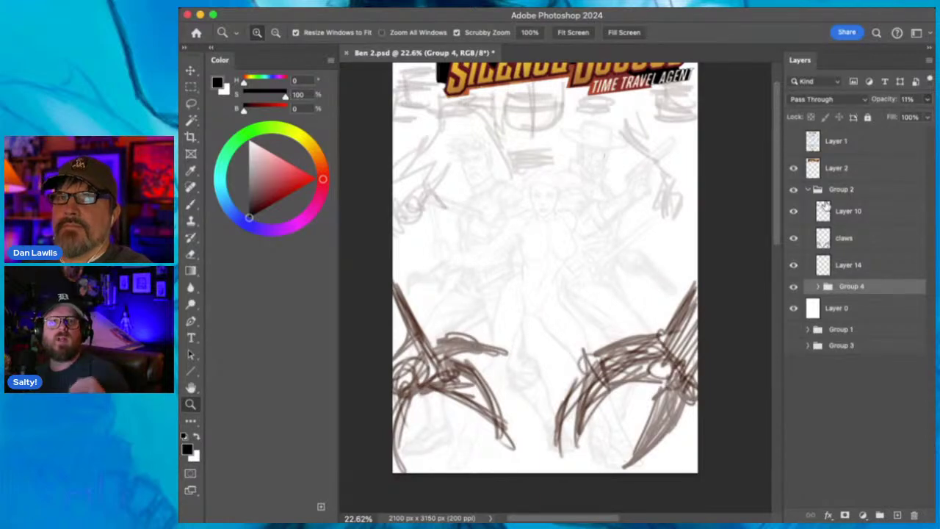
Check Layer 10 and the claws layer by toggling their visibility, and make claws the active layer.
{"action": "left_click", "coordinate": [793, 211]}
{"action": "left_click", "coordinate": [793, 212]}
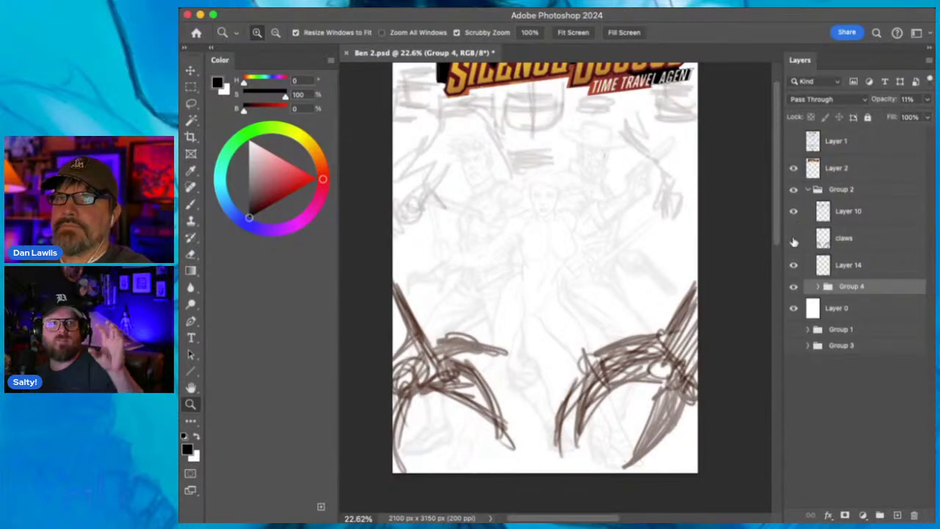
{"action": "left_click", "coordinate": [793, 238]}
{"action": "left_click", "coordinate": [793, 238]}
{"action": "left_click", "coordinate": [878, 240]}
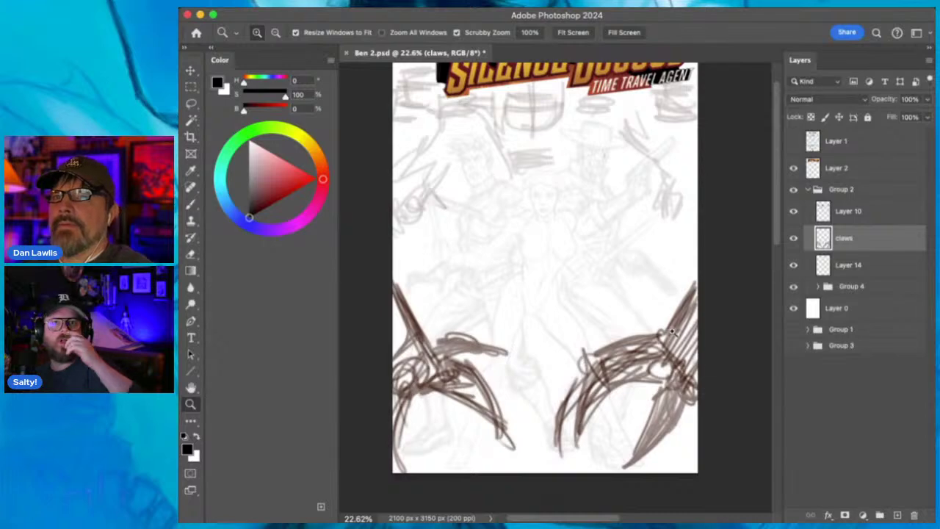
Fade the rough claw sketch by setting the claws layer's opacity to 21%.
{"action": "left_click", "coordinate": [927, 99]}
{"action": "left_click_drag", "start_coordinate": [927, 116], "coordinate": [907, 119]}
{"action": "key", "text": "2"}
{"action": "key", "text": "6"}
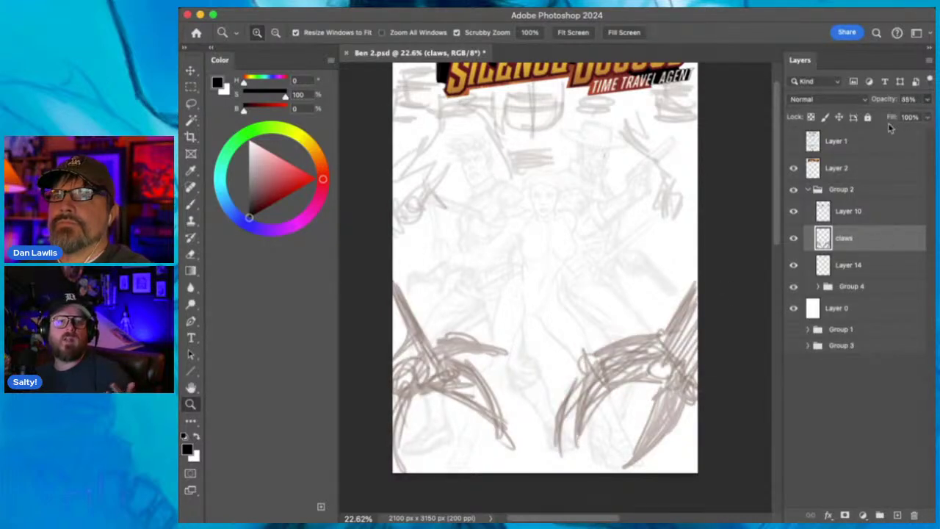
{"action": "key", "text": "1"}
{"action": "key", "text": "8"}
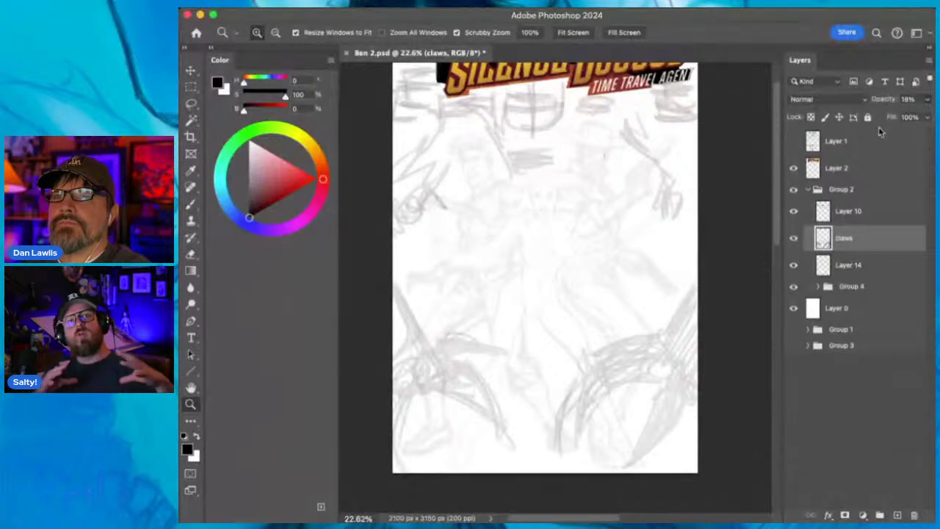
{"action": "key", "text": "2"}
{"action": "key", "text": "1"}
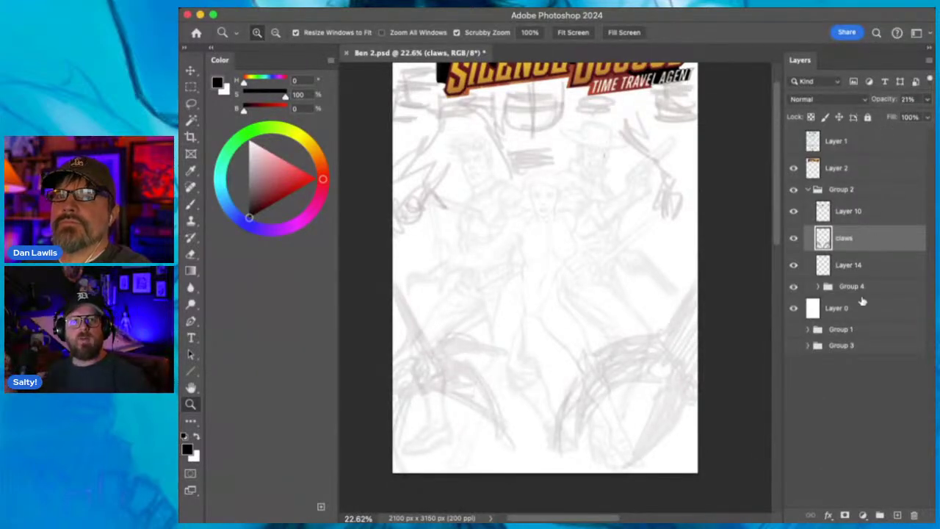
Add a new layer above claws and ready the Brush for drawing over the lower-right claw.
{"action": "left_click", "coordinate": [896, 514]}
{"action": "left_click_drag", "start_coordinate": [653, 356], "coordinate": [651, 259]}
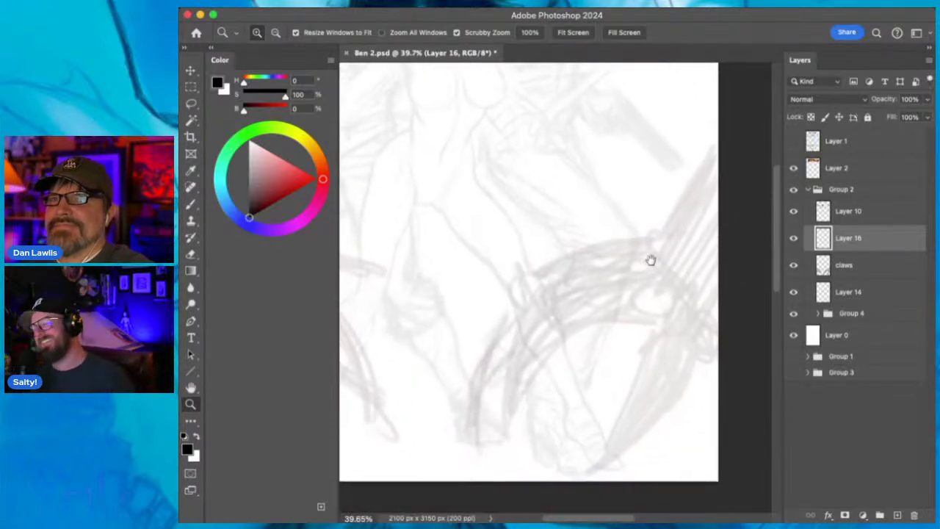
{"action": "left_click", "coordinate": [190, 204]}
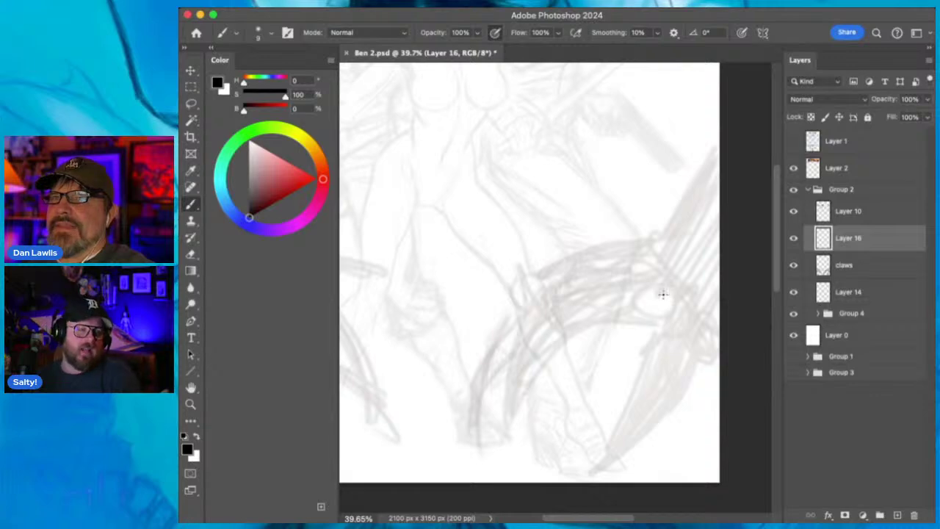
{"action": "left_click", "coordinate": [794, 240]}
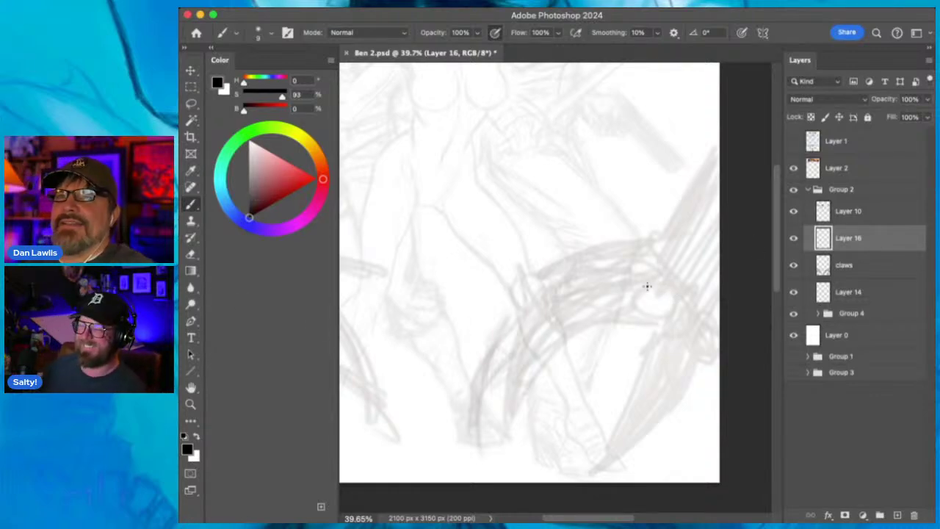
Sketch the right claw's round knuckle joint with curved plates around it, shade its centre, and mark the rear joint's arc.
{"action": "left_click_drag", "start_coordinate": [660, 283], "coordinate": [647, 321]}
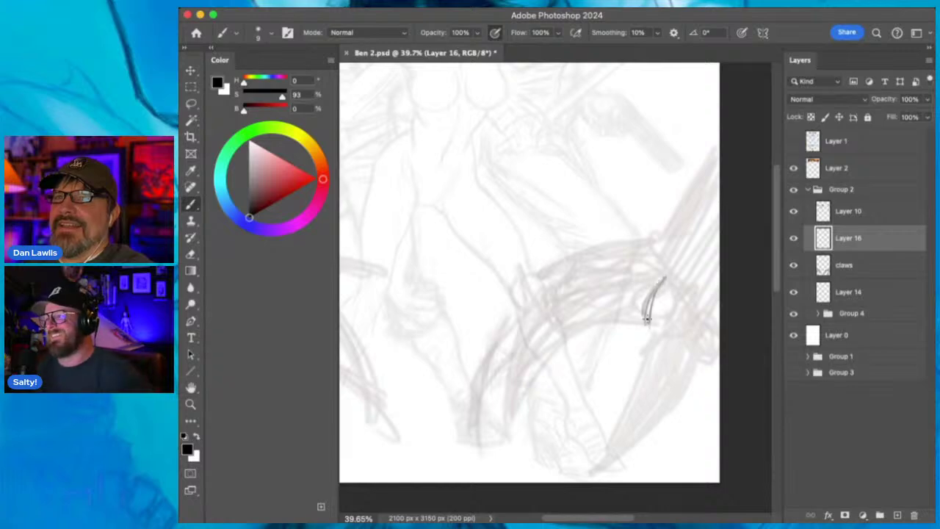
{"action": "mouse_move", "coordinate": [580, 321]}
{"action": "left_mouse_down"}
{"action": "mouse_move", "coordinate": [542, 319]}
{"action": "mouse_move", "coordinate": [581, 307]}
{"action": "mouse_move", "coordinate": [551, 344]}
{"action": "mouse_move", "coordinate": [553, 306]}
{"action": "mouse_move", "coordinate": [578, 325]}
{"action": "mouse_move", "coordinate": [571, 300]}
{"action": "mouse_move", "coordinate": [543, 344]}
{"action": "mouse_move", "coordinate": [577, 301]}
{"action": "mouse_move", "coordinate": [565, 342]}
{"action": "mouse_move", "coordinate": [536, 323]}
{"action": "mouse_move", "coordinate": [565, 315]}
{"action": "mouse_move", "coordinate": [540, 312]}
{"action": "mouse_move", "coordinate": [559, 338]}
{"action": "mouse_move", "coordinate": [533, 327]}
{"action": "mouse_move", "coordinate": [575, 337]}
{"action": "mouse_move", "coordinate": [534, 342]}
{"action": "mouse_move", "coordinate": [580, 322]}
{"action": "mouse_move", "coordinate": [545, 310]}
{"action": "mouse_move", "coordinate": [562, 321]}
{"action": "mouse_move", "coordinate": [547, 319]}
{"action": "mouse_move", "coordinate": [567, 309]}
{"action": "mouse_move", "coordinate": [545, 326]}
{"action": "mouse_move", "coordinate": [566, 304]}
{"action": "mouse_move", "coordinate": [561, 324]}
{"action": "mouse_move", "coordinate": [557, 305]}
{"action": "mouse_move", "coordinate": [574, 301]}
{"action": "mouse_move", "coordinate": [515, 302]}
{"action": "mouse_move", "coordinate": [543, 273]}
{"action": "left_mouse_up"}
{"action": "mouse_move", "coordinate": [514, 301]}
{"action": "left_mouse_down"}
{"action": "mouse_move", "coordinate": [547, 268]}
{"action": "mouse_move", "coordinate": [511, 308]}
{"action": "left_mouse_up"}
{"action": "mouse_move", "coordinate": [548, 267]}
{"action": "left_mouse_down"}
{"action": "mouse_move", "coordinate": [514, 297]}
{"action": "mouse_move", "coordinate": [523, 312]}
{"action": "mouse_move", "coordinate": [557, 279]}
{"action": "mouse_move", "coordinate": [524, 314]}
{"action": "mouse_move", "coordinate": [560, 283]}
{"action": "mouse_move", "coordinate": [514, 308]}
{"action": "mouse_move", "coordinate": [559, 275]}
{"action": "mouse_move", "coordinate": [512, 302]}
{"action": "mouse_move", "coordinate": [517, 320]}
{"action": "left_mouse_up"}
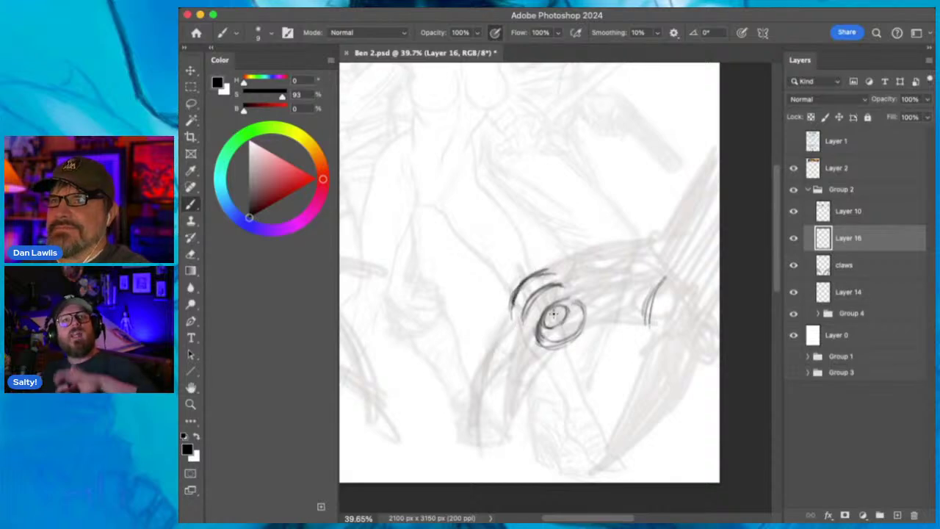
{"action": "mouse_move", "coordinate": [571, 303]}
{"action": "left_mouse_down"}
{"action": "mouse_move", "coordinate": [562, 313]}
{"action": "mouse_move", "coordinate": [557, 306]}
{"action": "left_mouse_up"}
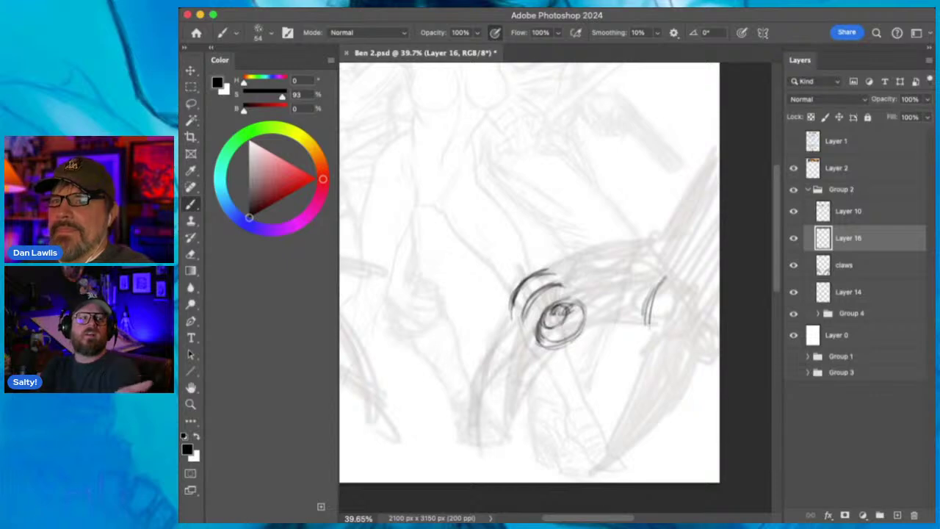
{"action": "mouse_move", "coordinate": [566, 309]}
{"action": "left_mouse_down"}
{"action": "mouse_move", "coordinate": [550, 318]}
{"action": "mouse_move", "coordinate": [575, 305]}
{"action": "mouse_move", "coordinate": [577, 315]}
{"action": "mouse_move", "coordinate": [549, 315]}
{"action": "left_mouse_up"}
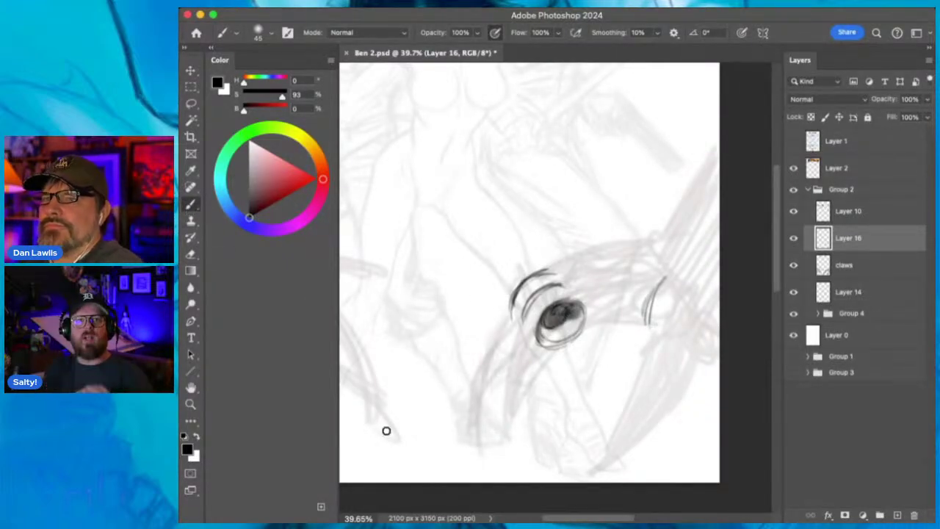
Reduce the brush size to 9 and outline the long curved talon running down from the knuckle joint to its point.
{"action": "key", "text": "["}
{"action": "key", "text": "["}
{"action": "key", "text": "["}
{"action": "key", "text": "["}
{"action": "key", "text": "["}
{"action": "key", "text": "["}
{"action": "key", "text": "["}
{"action": "key", "text": "["}
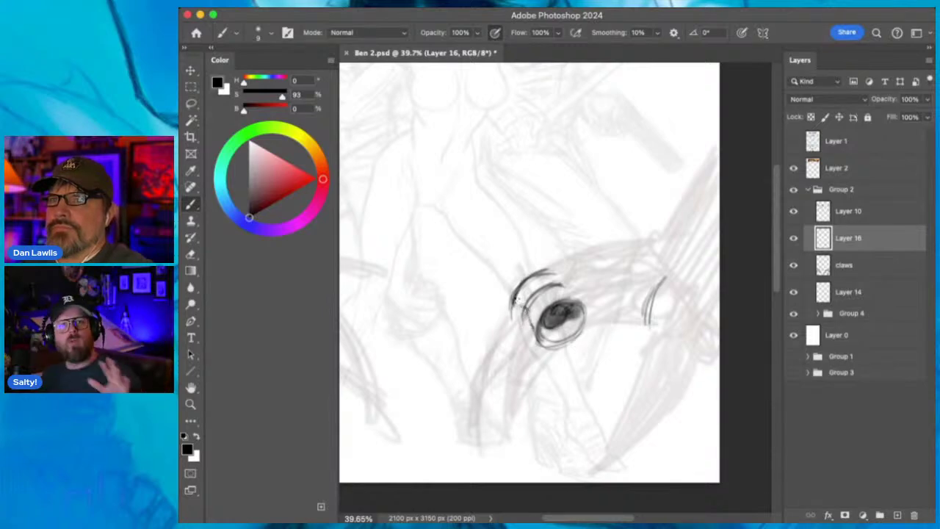
{"action": "mouse_move", "coordinate": [511, 297]}
{"action": "left_mouse_down"}
{"action": "mouse_move", "coordinate": [488, 343]}
{"action": "mouse_move", "coordinate": [473, 413]}
{"action": "left_mouse_up"}
{"action": "mouse_move", "coordinate": [483, 350]}
{"action": "left_mouse_down"}
{"action": "mouse_move", "coordinate": [474, 420]}
{"action": "mouse_move", "coordinate": [476, 395]}
{"action": "mouse_move", "coordinate": [483, 458]}
{"action": "mouse_move", "coordinate": [475, 426]}
{"action": "mouse_move", "coordinate": [487, 431]}
{"action": "mouse_move", "coordinate": [488, 447]}
{"action": "mouse_move", "coordinate": [519, 366]}
{"action": "mouse_move", "coordinate": [484, 453]}
{"action": "mouse_move", "coordinate": [506, 373]}
{"action": "mouse_move", "coordinate": [488, 415]}
{"action": "mouse_move", "coordinate": [514, 368]}
{"action": "mouse_move", "coordinate": [485, 434]}
{"action": "mouse_move", "coordinate": [504, 375]}
{"action": "mouse_move", "coordinate": [486, 453]}
{"action": "mouse_move", "coordinate": [494, 397]}
{"action": "mouse_move", "coordinate": [486, 456]}
{"action": "mouse_move", "coordinate": [514, 356]}
{"action": "mouse_move", "coordinate": [486, 419]}
{"action": "mouse_move", "coordinate": [518, 357]}
{"action": "mouse_move", "coordinate": [490, 415]}
{"action": "mouse_move", "coordinate": [485, 457]}
{"action": "left_mouse_up"}
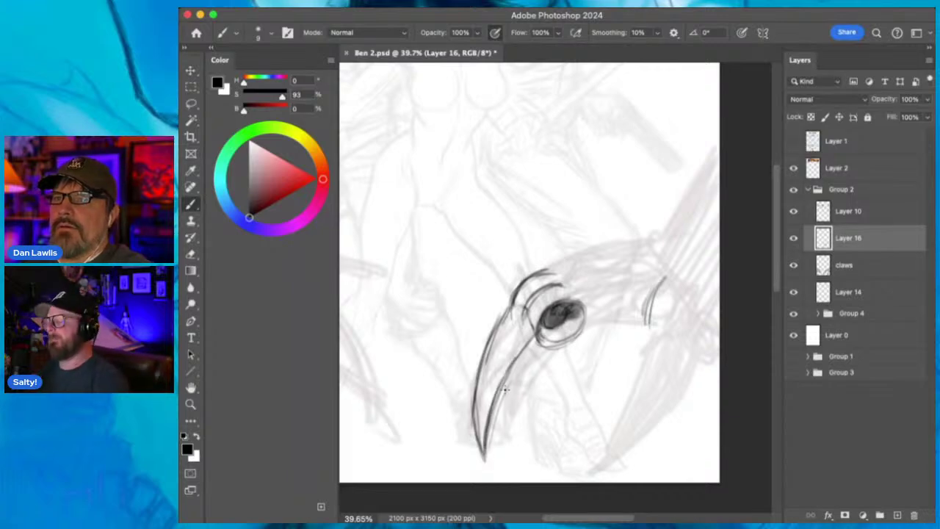
Add the talon's second inner edge, a dark notch beneath the knuckle joint and contour lines along the blade.
{"action": "mouse_move", "coordinate": [528, 340]}
{"action": "left_mouse_down"}
{"action": "mouse_move", "coordinate": [498, 416]}
{"action": "mouse_move", "coordinate": [532, 360]}
{"action": "mouse_move", "coordinate": [485, 461]}
{"action": "mouse_move", "coordinate": [541, 351]}
{"action": "left_mouse_up"}
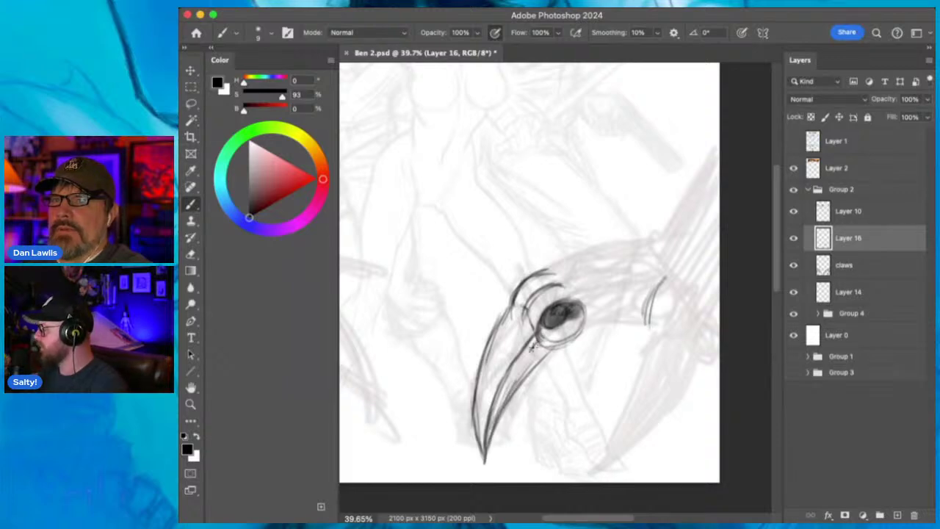
{"action": "left_click_drag", "start_coordinate": [532, 351], "coordinate": [537, 350]}
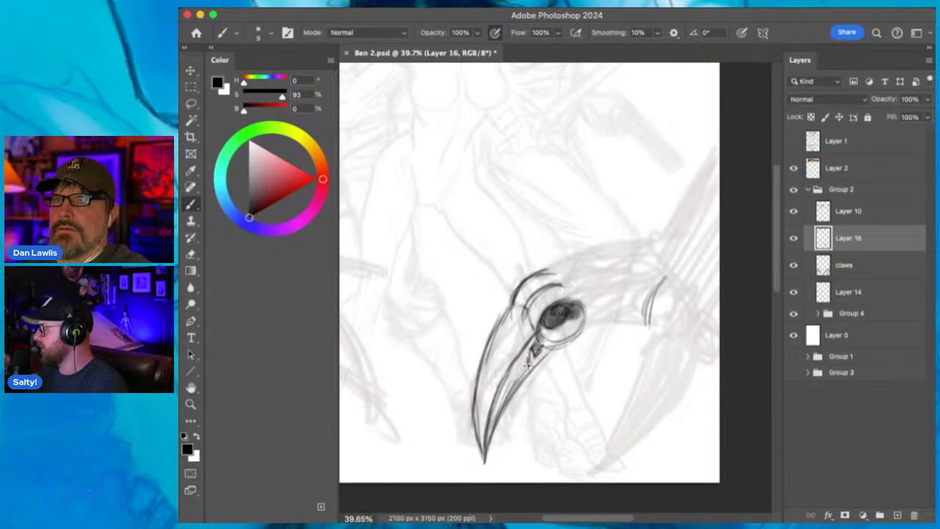
{"action": "left_click_drag", "start_coordinate": [525, 367], "coordinate": [544, 346]}
{"action": "mouse_move", "coordinate": [523, 306]}
{"action": "left_mouse_down"}
{"action": "mouse_move", "coordinate": [496, 328]}
{"action": "mouse_move", "coordinate": [453, 322]}
{"action": "mouse_move", "coordinate": [517, 321]}
{"action": "mouse_move", "coordinate": [508, 312]}
{"action": "mouse_move", "coordinate": [484, 359]}
{"action": "left_mouse_up"}
{"action": "left_click", "coordinate": [190, 254]}
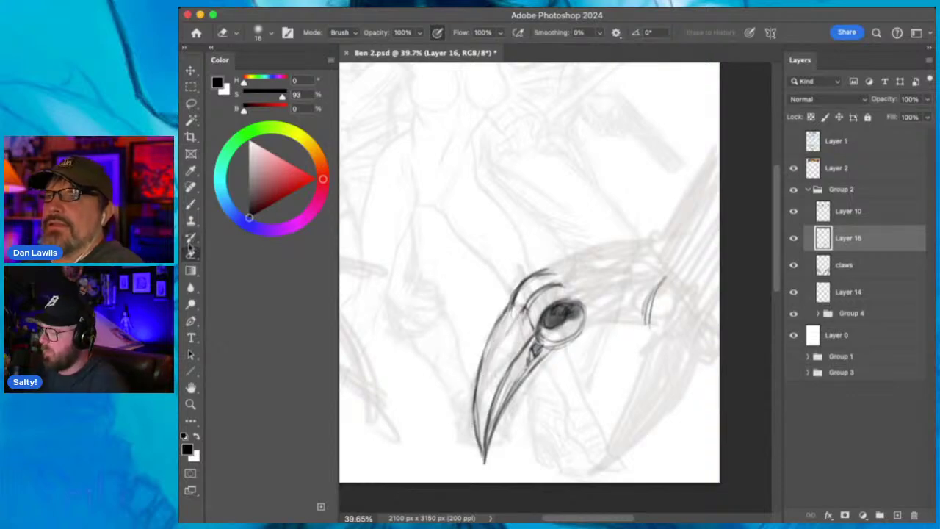
{"action": "left_click", "coordinate": [190, 205]}
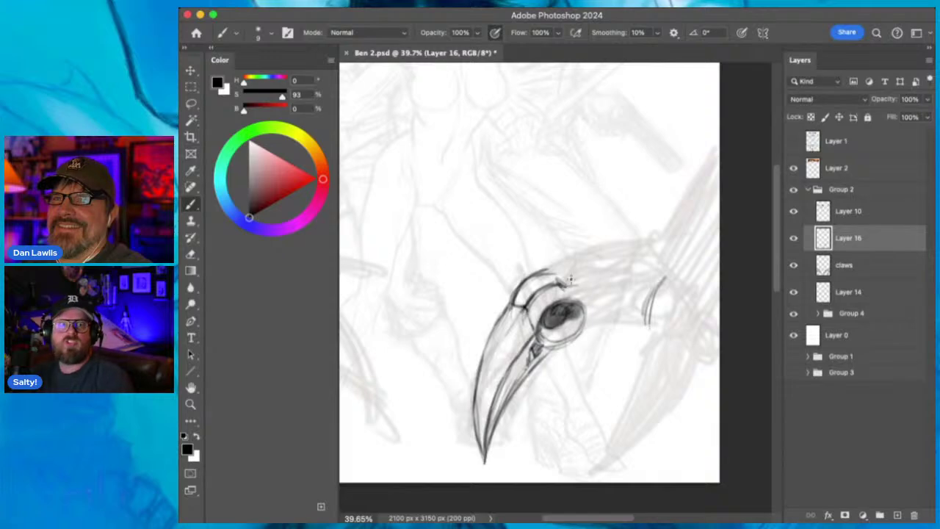
Draw the finger segment behind the knuckle joint, with a long upper plate and the start of a lower housing.
{"action": "mouse_move", "coordinate": [559, 277]}
{"action": "left_mouse_down"}
{"action": "mouse_move", "coordinate": [577, 268]}
{"action": "mouse_move", "coordinate": [567, 257]}
{"action": "mouse_move", "coordinate": [655, 240]}
{"action": "mouse_move", "coordinate": [571, 263]}
{"action": "mouse_move", "coordinate": [587, 279]}
{"action": "mouse_move", "coordinate": [672, 264]}
{"action": "mouse_move", "coordinate": [637, 283]}
{"action": "mouse_move", "coordinate": [669, 279]}
{"action": "left_mouse_up"}
{"action": "left_click_drag", "start_coordinate": [576, 296], "coordinate": [612, 288]}
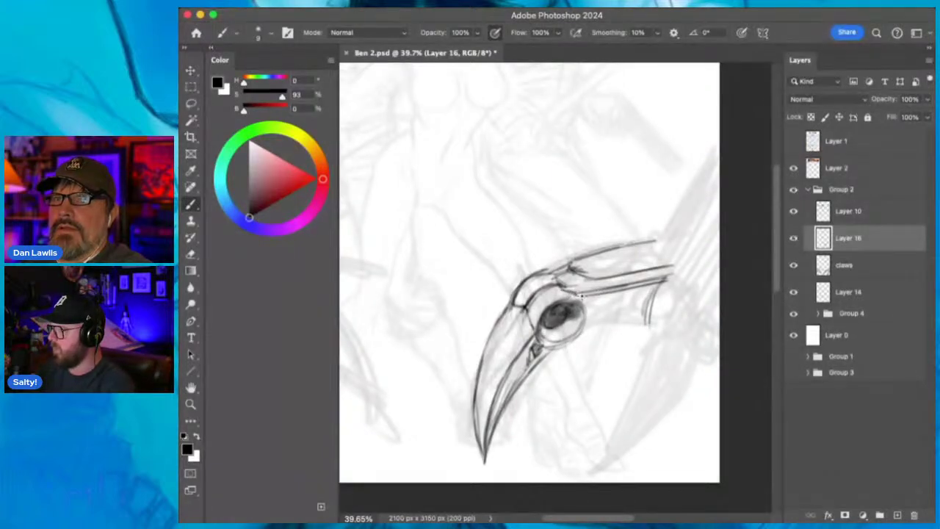
{"action": "left_click_drag", "start_coordinate": [551, 277], "coordinate": [565, 289]}
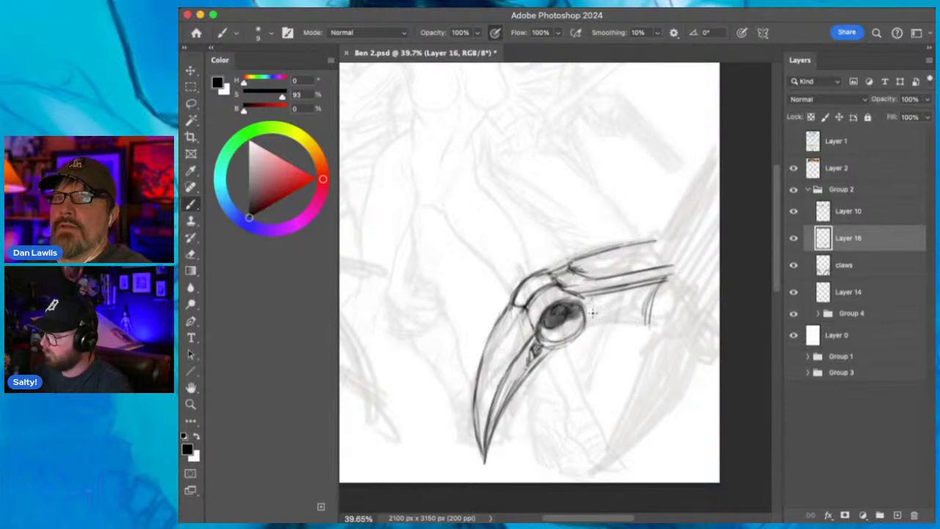
{"action": "left_click_drag", "start_coordinate": [593, 313], "coordinate": [639, 304]}
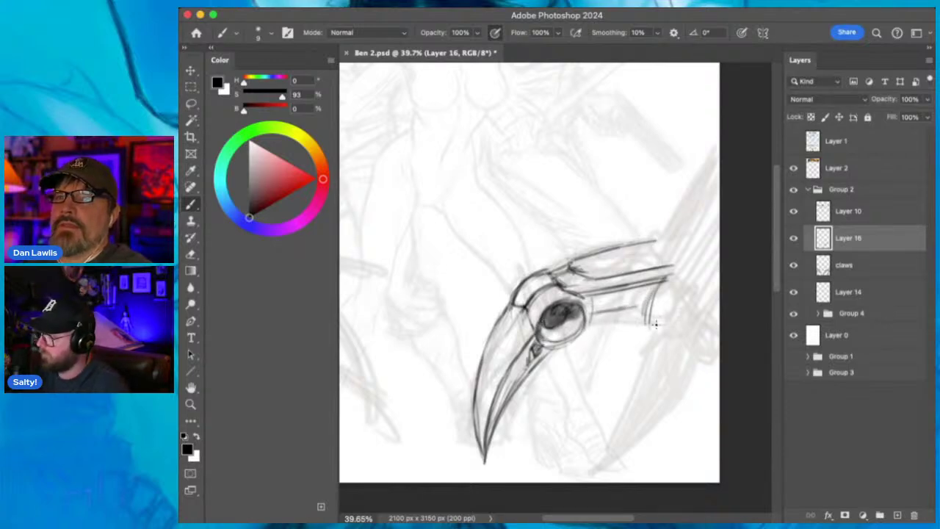
Draw the ribbed mechanical connector at the finger segment's rear and a dark slot at the end of its upper plate.
{"action": "left_click_drag", "start_coordinate": [654, 338], "coordinate": [588, 277]}
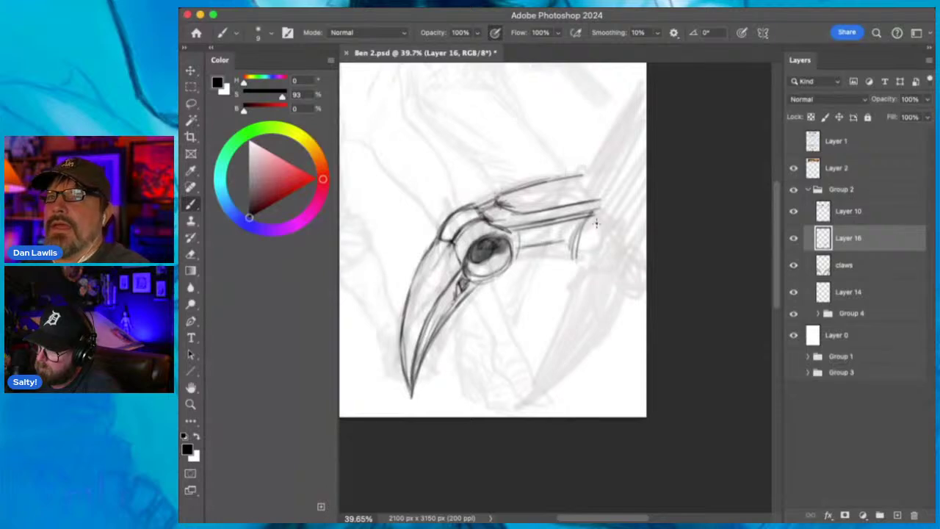
{"action": "mouse_move", "coordinate": [609, 215]}
{"action": "left_mouse_down"}
{"action": "mouse_move", "coordinate": [580, 256]}
{"action": "mouse_move", "coordinate": [586, 220]}
{"action": "mouse_move", "coordinate": [595, 236]}
{"action": "left_mouse_up"}
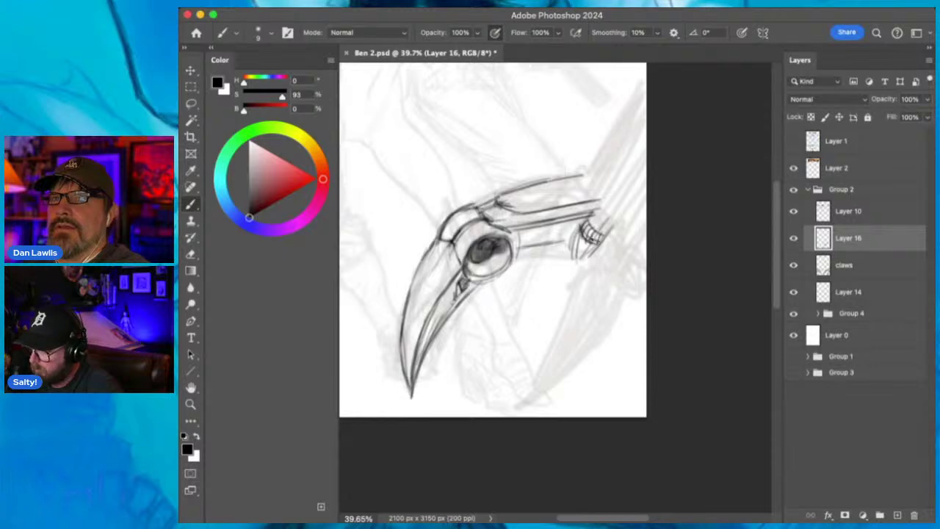
{"action": "mouse_move", "coordinate": [595, 225]}
{"action": "left_mouse_down"}
{"action": "mouse_move", "coordinate": [608, 233]}
{"action": "mouse_move", "coordinate": [590, 218]}
{"action": "mouse_move", "coordinate": [607, 209]}
{"action": "mouse_move", "coordinate": [573, 237]}
{"action": "mouse_move", "coordinate": [584, 254]}
{"action": "mouse_move", "coordinate": [617, 229]}
{"action": "mouse_move", "coordinate": [606, 241]}
{"action": "left_mouse_up"}
{"action": "mouse_move", "coordinate": [581, 182]}
{"action": "left_mouse_down"}
{"action": "mouse_move", "coordinate": [601, 200]}
{"action": "mouse_move", "coordinate": [571, 177]}
{"action": "mouse_move", "coordinate": [591, 197]}
{"action": "mouse_move", "coordinate": [590, 176]}
{"action": "mouse_move", "coordinate": [596, 176]}
{"action": "left_mouse_up"}
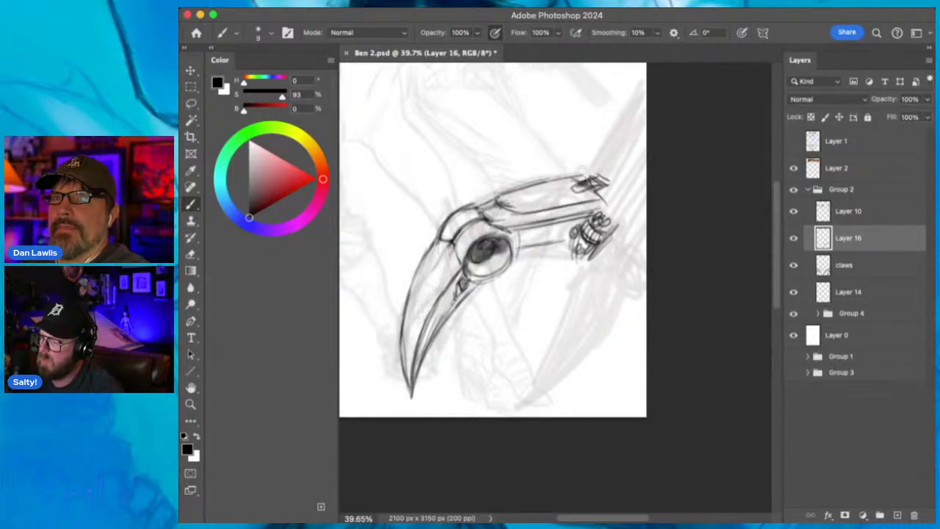
{"action": "left_click_drag", "start_coordinate": [571, 194], "coordinate": [589, 186]}
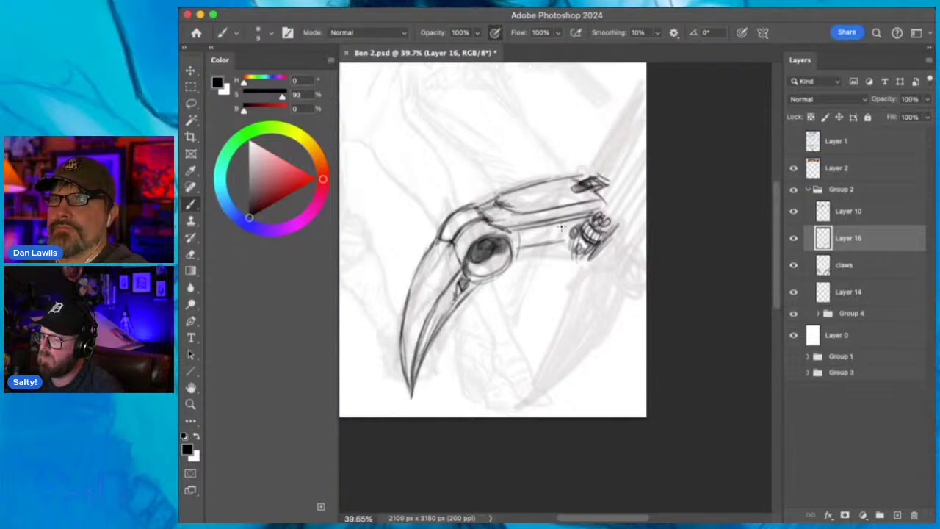
Detail the finger's lower housing with an inset panel, and extend lines from the rear connector toward the large lower blade.
{"action": "mouse_move", "coordinate": [564, 225]}
{"action": "left_mouse_down"}
{"action": "mouse_move", "coordinate": [562, 240]}
{"action": "mouse_move", "coordinate": [534, 237]}
{"action": "mouse_move", "coordinate": [550, 227]}
{"action": "mouse_move", "coordinate": [520, 248]}
{"action": "mouse_move", "coordinate": [562, 236]}
{"action": "mouse_move", "coordinate": [526, 254]}
{"action": "mouse_move", "coordinate": [560, 253]}
{"action": "mouse_move", "coordinate": [514, 262]}
{"action": "mouse_move", "coordinate": [565, 253]}
{"action": "mouse_move", "coordinate": [516, 263]}
{"action": "mouse_move", "coordinate": [515, 252]}
{"action": "mouse_move", "coordinate": [519, 261]}
{"action": "mouse_move", "coordinate": [543, 263]}
{"action": "left_mouse_up"}
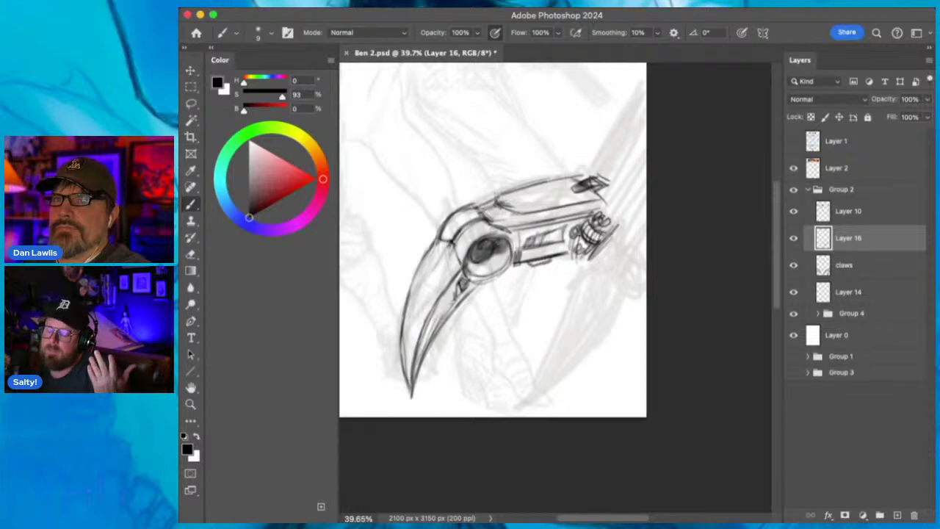
{"action": "mouse_move", "coordinate": [604, 234]}
{"action": "left_mouse_down"}
{"action": "mouse_move", "coordinate": [644, 230]}
{"action": "mouse_move", "coordinate": [626, 221]}
{"action": "mouse_move", "coordinate": [620, 229]}
{"action": "mouse_move", "coordinate": [632, 211]}
{"action": "mouse_move", "coordinate": [604, 218]}
{"action": "left_mouse_up"}
{"action": "mouse_move", "coordinate": [601, 257]}
{"action": "left_mouse_down"}
{"action": "mouse_move", "coordinate": [570, 295]}
{"action": "mouse_move", "coordinate": [599, 293]}
{"action": "mouse_move", "coordinate": [607, 309]}
{"action": "mouse_move", "coordinate": [575, 284]}
{"action": "mouse_move", "coordinate": [615, 307]}
{"action": "left_mouse_up"}
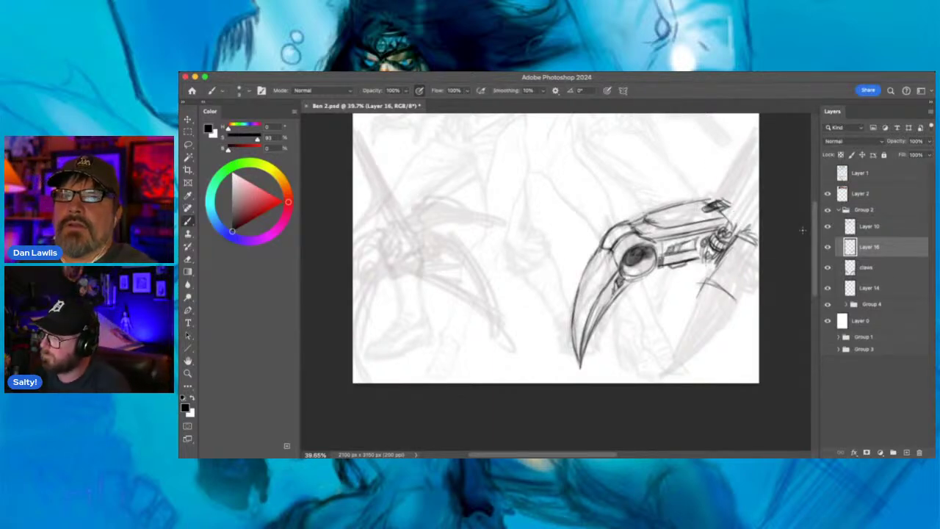
Sketch the plated casing below the rear connector and the pointed outline of the large lower blade.
{"action": "left_click_drag", "start_coordinate": [706, 282], "coordinate": [691, 307]}
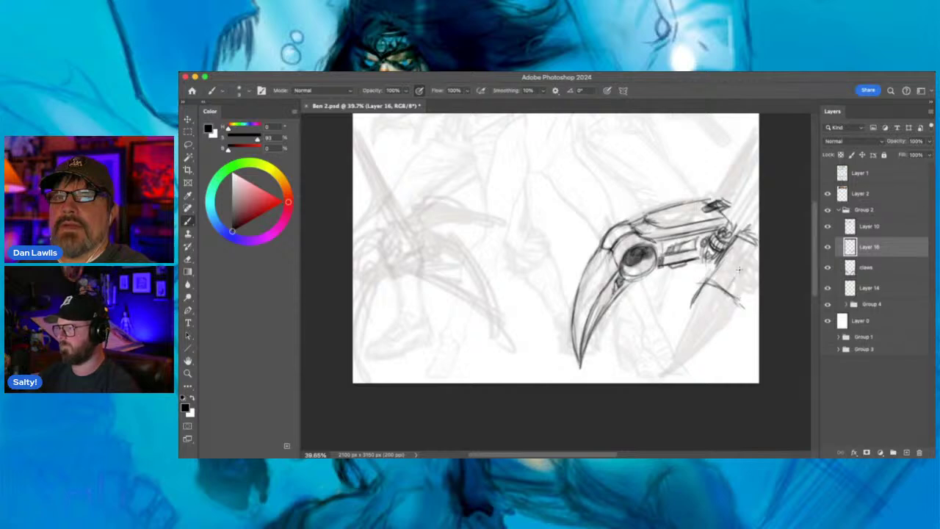
{"action": "mouse_move", "coordinate": [734, 265]}
{"action": "left_mouse_down"}
{"action": "mouse_move", "coordinate": [718, 280]}
{"action": "mouse_move", "coordinate": [752, 274]}
{"action": "mouse_move", "coordinate": [738, 242]}
{"action": "mouse_move", "coordinate": [727, 263]}
{"action": "mouse_move", "coordinate": [743, 239]}
{"action": "mouse_move", "coordinate": [754, 269]}
{"action": "mouse_move", "coordinate": [710, 314]}
{"action": "left_mouse_up"}
{"action": "mouse_move", "coordinate": [704, 279]}
{"action": "left_mouse_down"}
{"action": "mouse_move", "coordinate": [688, 305]}
{"action": "mouse_move", "coordinate": [723, 297]}
{"action": "mouse_move", "coordinate": [708, 314]}
{"action": "mouse_move", "coordinate": [749, 282]}
{"action": "mouse_move", "coordinate": [735, 302]}
{"action": "mouse_move", "coordinate": [724, 260]}
{"action": "mouse_move", "coordinate": [740, 301]}
{"action": "mouse_move", "coordinate": [743, 290]}
{"action": "mouse_move", "coordinate": [740, 311]}
{"action": "mouse_move", "coordinate": [696, 355]}
{"action": "left_mouse_up"}
{"action": "left_click_drag", "start_coordinate": [693, 306], "coordinate": [657, 380]}
{"action": "left_click_drag", "start_coordinate": [683, 324], "coordinate": [655, 379]}
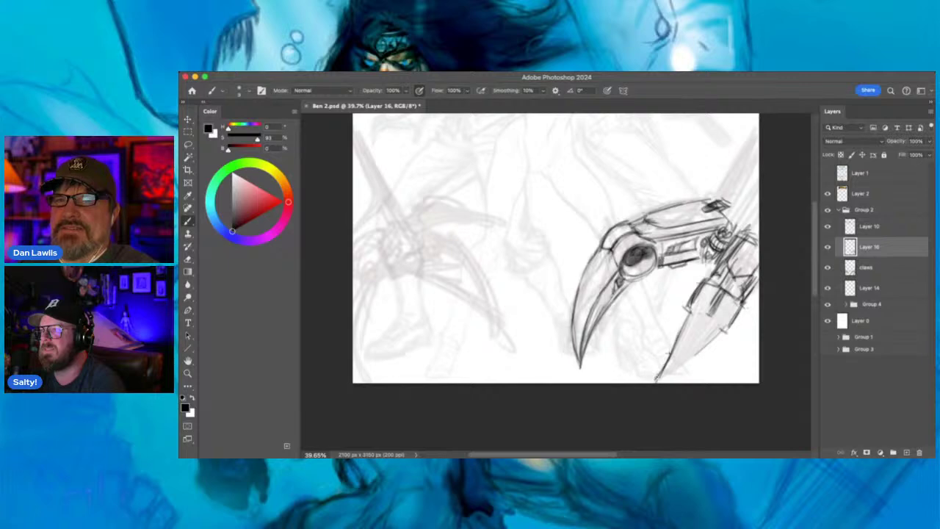
Refine the lower blade's two edges down to the tip, erasing a stray bit of its outer edge and redrawing it.
{"action": "mouse_move", "coordinate": [676, 342]}
{"action": "left_mouse_down"}
{"action": "mouse_move", "coordinate": [659, 376]}
{"action": "mouse_move", "coordinate": [689, 359]}
{"action": "mouse_move", "coordinate": [655, 377]}
{"action": "mouse_move", "coordinate": [715, 336]}
{"action": "left_mouse_up"}
{"action": "mouse_move", "coordinate": [664, 377]}
{"action": "left_mouse_down"}
{"action": "mouse_move", "coordinate": [721, 328]}
{"action": "mouse_move", "coordinate": [687, 362]}
{"action": "left_mouse_up"}
{"action": "mouse_move", "coordinate": [690, 317]}
{"action": "left_mouse_down"}
{"action": "mouse_move", "coordinate": [659, 368]}
{"action": "mouse_move", "coordinate": [671, 348]}
{"action": "left_mouse_up"}
{"action": "left_click_drag", "start_coordinate": [693, 309], "coordinate": [664, 371]}
{"action": "key", "text": "e"}
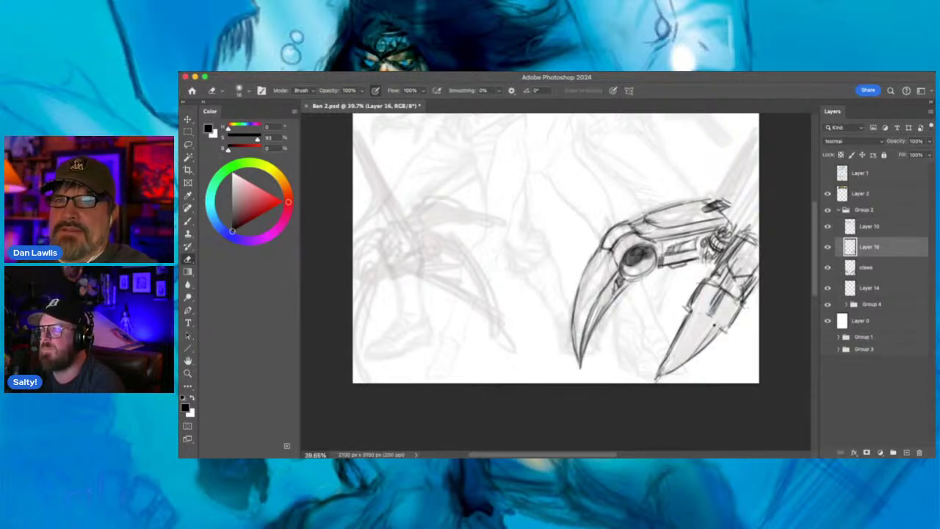
{"action": "mouse_move", "coordinate": [683, 332]}
{"action": "left_mouse_down"}
{"action": "mouse_move", "coordinate": [672, 350]}
{"action": "mouse_move", "coordinate": [673, 338]}
{"action": "left_mouse_up"}
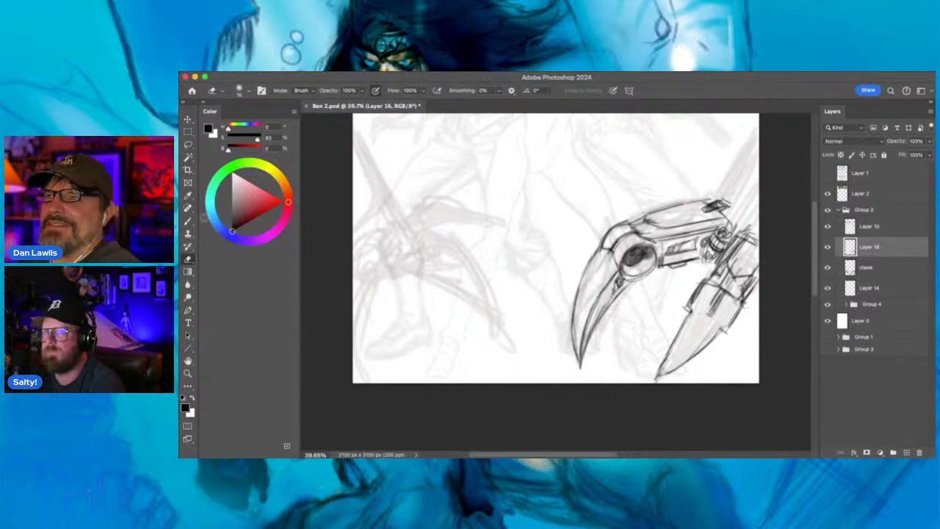
{"action": "key", "text": "b"}
{"action": "left_click_drag", "start_coordinate": [683, 313], "coordinate": [660, 367]}
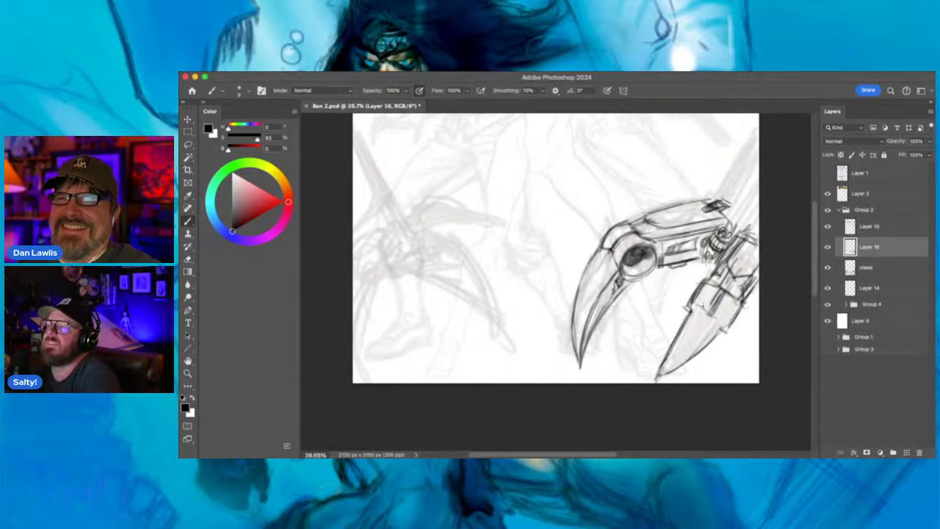
Define the collar at the lower blade's base and add dark detail lines to the casing segments above it.
{"action": "mouse_move", "coordinate": [690, 305]}
{"action": "left_mouse_down"}
{"action": "mouse_move", "coordinate": [721, 313]}
{"action": "mouse_move", "coordinate": [723, 330]}
{"action": "left_mouse_up"}
{"action": "left_click_drag", "start_coordinate": [740, 277], "coordinate": [731, 295]}
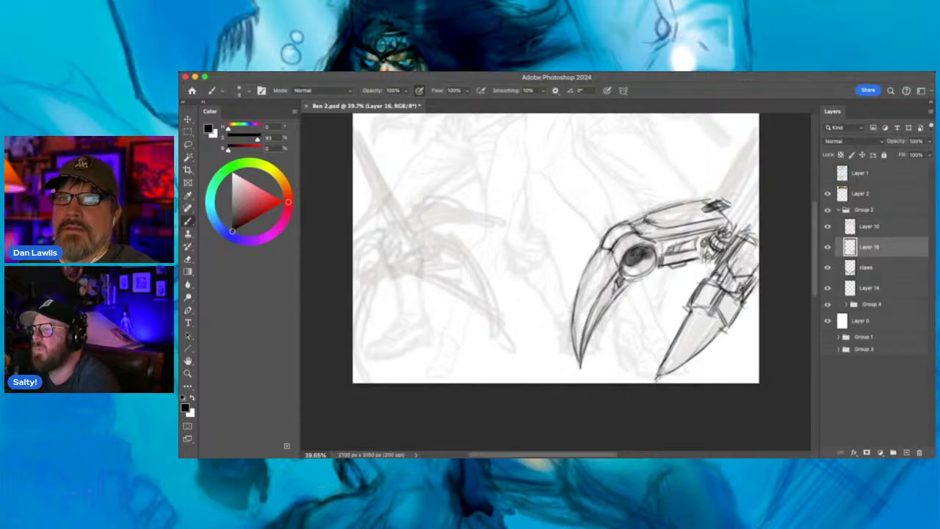
{"action": "left_click_drag", "start_coordinate": [737, 276], "coordinate": [727, 286]}
{"action": "left_click_drag", "start_coordinate": [741, 239], "coordinate": [727, 274]}
{"action": "left_click_drag", "start_coordinate": [748, 221], "coordinate": [728, 258]}
{"action": "left_click_drag", "start_coordinate": [745, 228], "coordinate": [723, 259]}
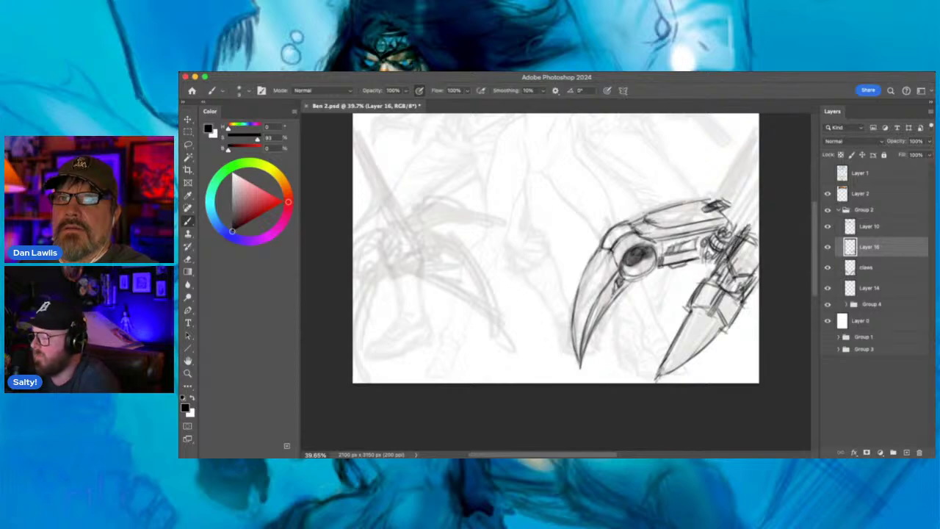
Draw the round pivot behind the upper plate and the long parallel arm struts rising diagonally from it.
{"action": "mouse_move", "coordinate": [756, 222]}
{"action": "left_mouse_down"}
{"action": "mouse_move", "coordinate": [746, 232]}
{"action": "mouse_move", "coordinate": [718, 198]}
{"action": "mouse_move", "coordinate": [732, 202]}
{"action": "left_mouse_up"}
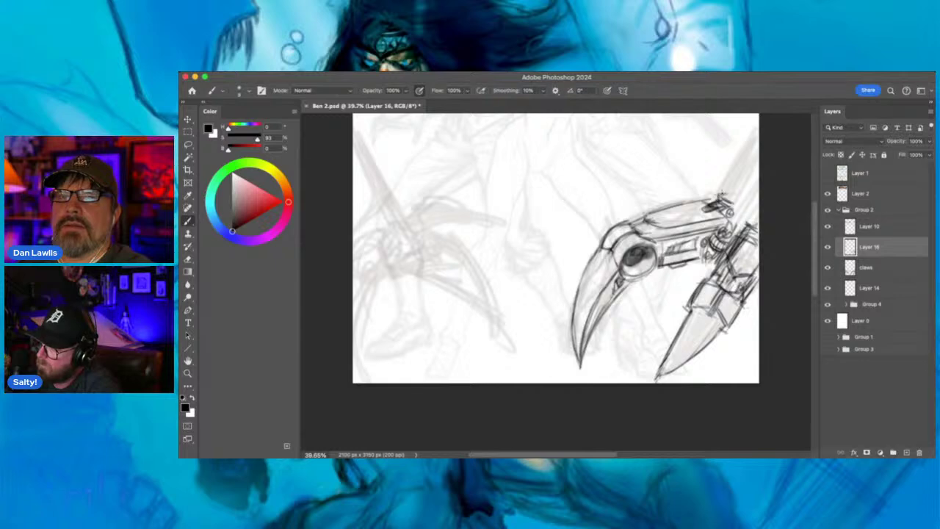
{"action": "mouse_move", "coordinate": [750, 133]}
{"action": "left_mouse_down"}
{"action": "mouse_move", "coordinate": [717, 192]}
{"action": "mouse_move", "coordinate": [754, 132]}
{"action": "mouse_move", "coordinate": [719, 198]}
{"action": "left_mouse_up"}
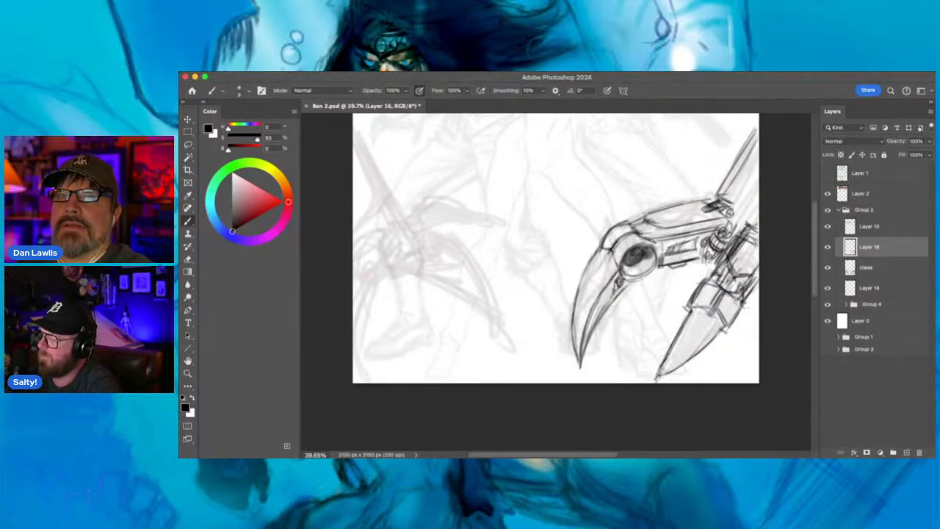
{"action": "left_click_drag", "start_coordinate": [756, 154], "coordinate": [729, 204]}
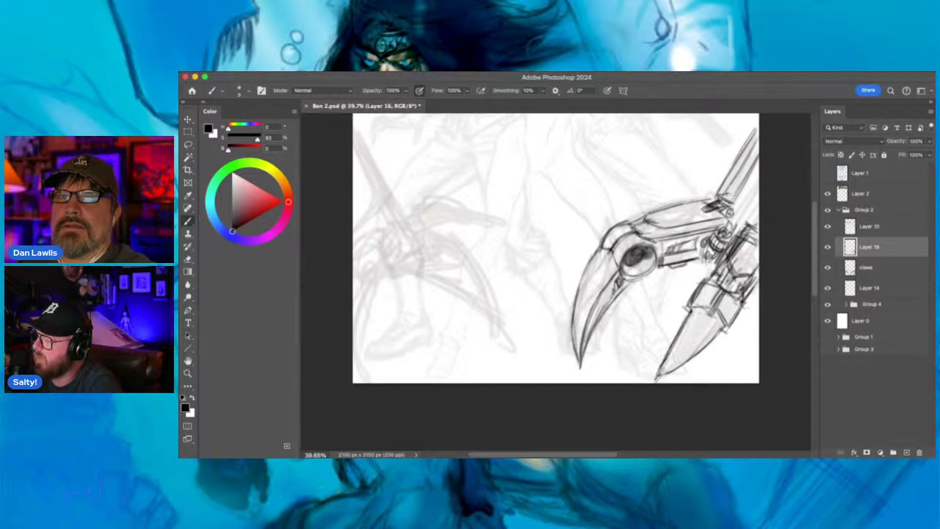
{"action": "mouse_move", "coordinate": [750, 189]}
{"action": "left_mouse_down"}
{"action": "mouse_move", "coordinate": [730, 220]}
{"action": "mouse_move", "coordinate": [739, 227]}
{"action": "left_mouse_up"}
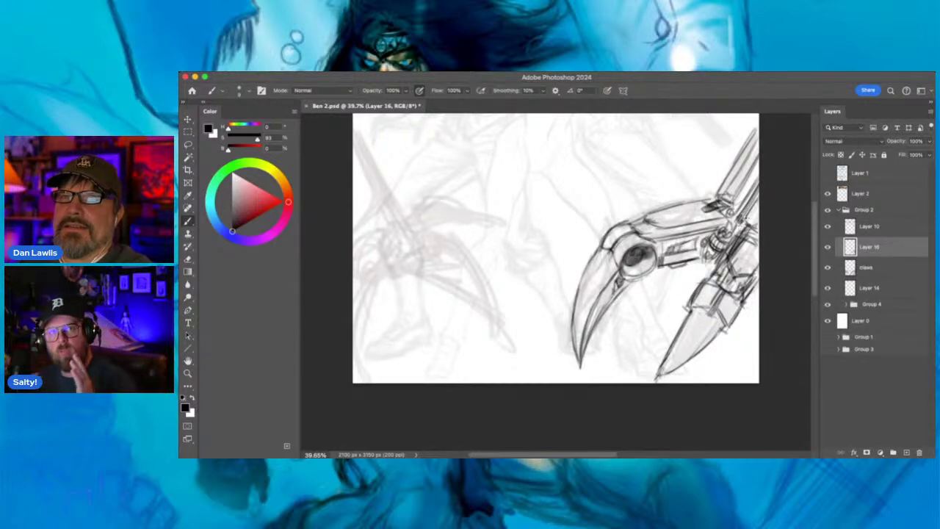
Strengthen the lower blade's edges and collar, add a curved contour line inside it, and erase excess marks.
{"action": "mouse_move", "coordinate": [705, 274]}
{"action": "left_mouse_down"}
{"action": "mouse_move", "coordinate": [686, 303]}
{"action": "mouse_move", "coordinate": [697, 328]}
{"action": "left_mouse_up"}
{"action": "mouse_move", "coordinate": [716, 310]}
{"action": "left_mouse_down"}
{"action": "mouse_move", "coordinate": [678, 343]}
{"action": "mouse_move", "coordinate": [690, 315]}
{"action": "mouse_move", "coordinate": [705, 315]}
{"action": "mouse_move", "coordinate": [699, 309]}
{"action": "mouse_move", "coordinate": [700, 354]}
{"action": "left_mouse_up"}
{"action": "left_click_drag", "start_coordinate": [720, 331], "coordinate": [678, 372]}
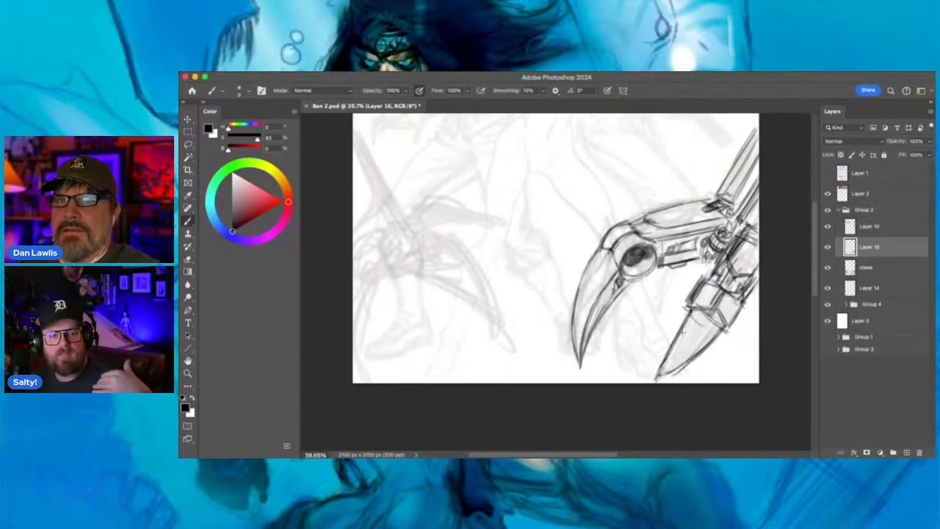
{"action": "left_click_drag", "start_coordinate": [687, 310], "coordinate": [660, 370]}
{"action": "mouse_move", "coordinate": [672, 336]}
{"action": "left_mouse_down"}
{"action": "mouse_move", "coordinate": [655, 374]}
{"action": "mouse_move", "coordinate": [677, 372]}
{"action": "mouse_move", "coordinate": [667, 380]}
{"action": "mouse_move", "coordinate": [678, 370]}
{"action": "mouse_move", "coordinate": [658, 379]}
{"action": "mouse_move", "coordinate": [671, 371]}
{"action": "left_mouse_up"}
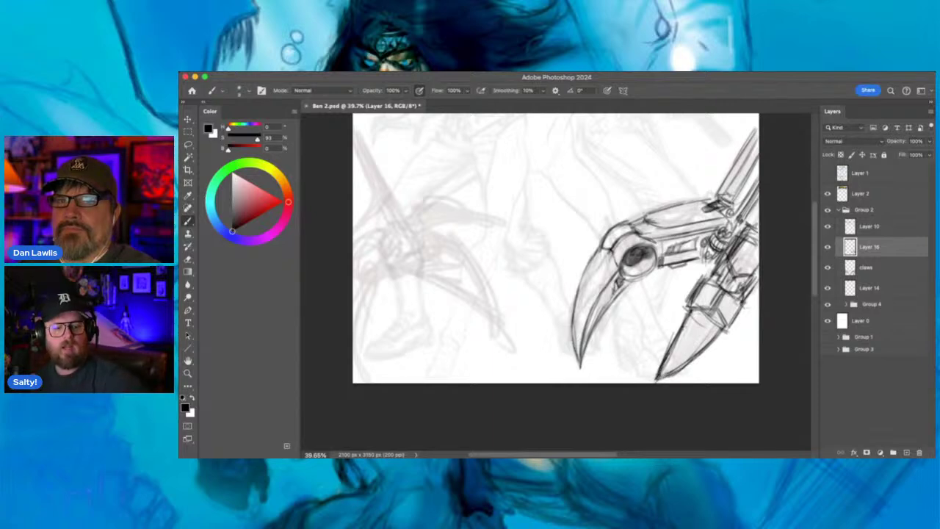
{"action": "mouse_move", "coordinate": [687, 308]}
{"action": "left_mouse_down"}
{"action": "mouse_move", "coordinate": [662, 359]}
{"action": "mouse_move", "coordinate": [671, 339]}
{"action": "left_mouse_up"}
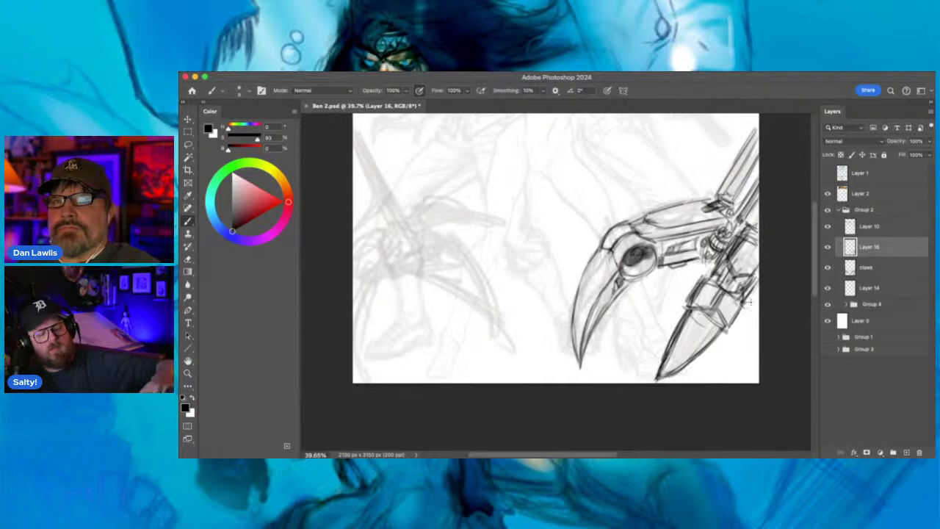
{"action": "left_click_drag", "start_coordinate": [747, 301], "coordinate": [728, 326]}
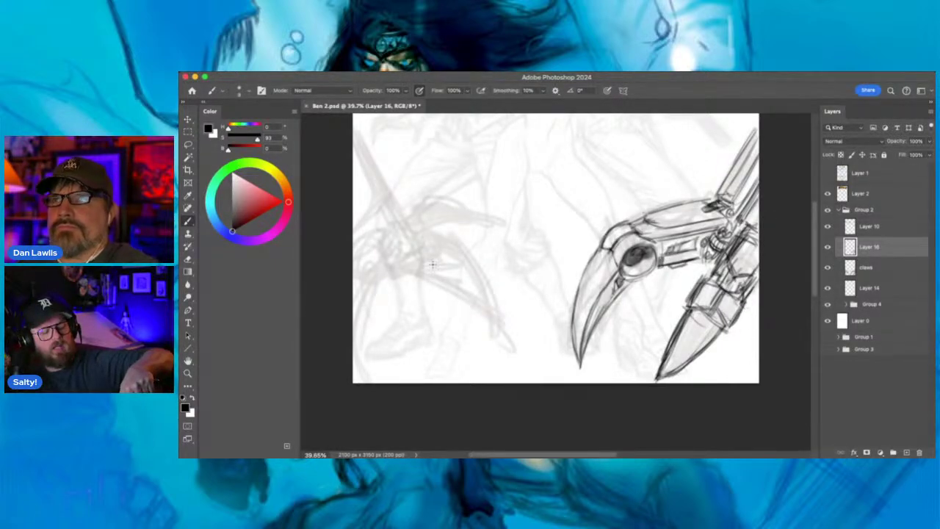
{"action": "left_click", "coordinate": [188, 259]}
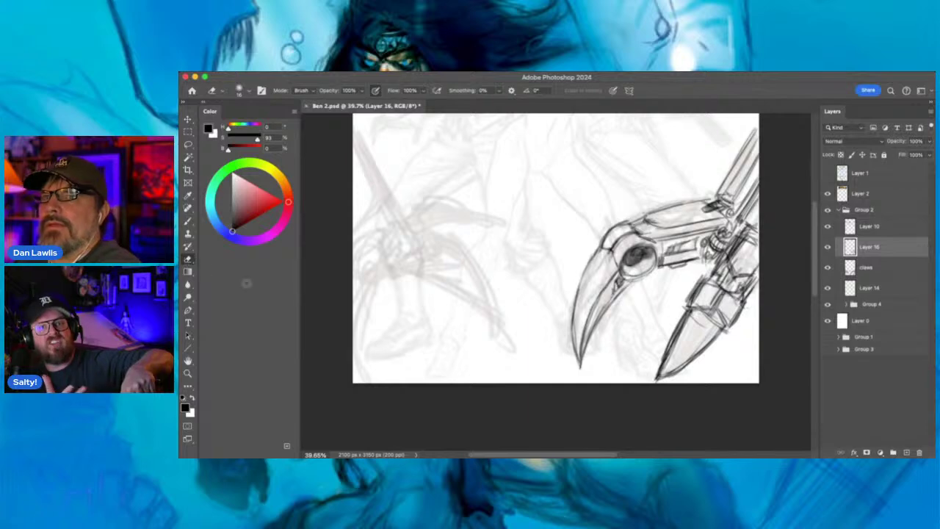
{"action": "mouse_move", "coordinate": [692, 309]}
{"action": "left_mouse_down"}
{"action": "mouse_move", "coordinate": [720, 323]}
{"action": "mouse_move", "coordinate": [709, 308]}
{"action": "mouse_move", "coordinate": [687, 330]}
{"action": "mouse_move", "coordinate": [686, 317]}
{"action": "mouse_move", "coordinate": [663, 357]}
{"action": "mouse_move", "coordinate": [706, 332]}
{"action": "mouse_move", "coordinate": [681, 361]}
{"action": "left_mouse_up"}
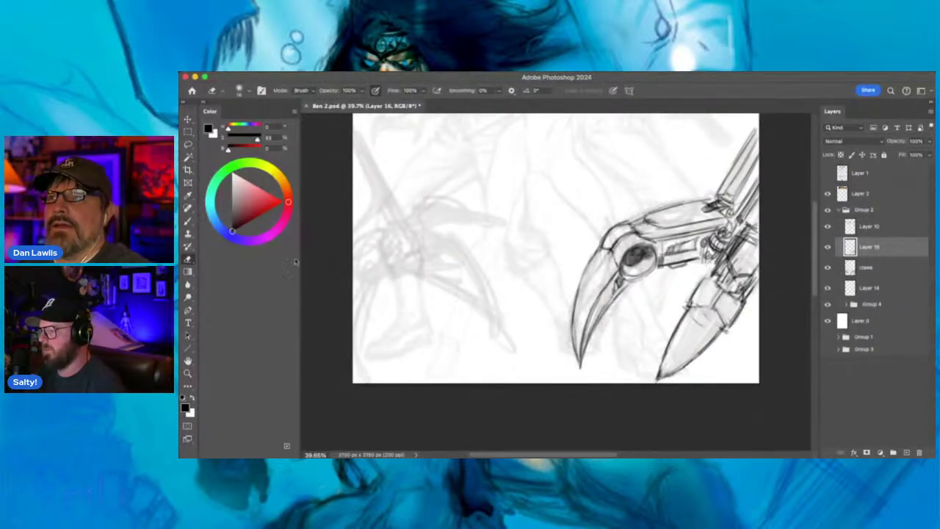
Shade the upper talon's inner face below the round joint with dark hatching, and touch up the lower casing's top corner.
{"action": "key", "text": "b"}
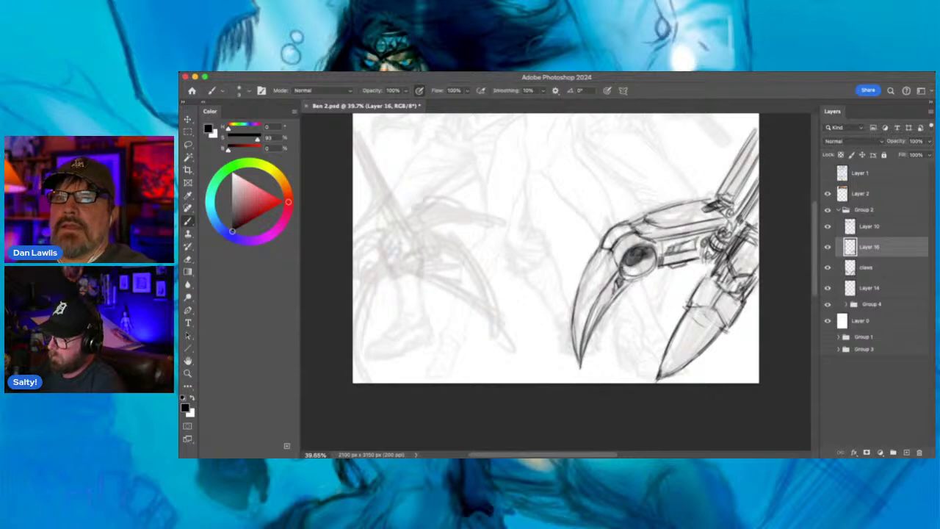
{"action": "mouse_move", "coordinate": [625, 273]}
{"action": "left_mouse_down"}
{"action": "mouse_move", "coordinate": [650, 275]}
{"action": "mouse_move", "coordinate": [644, 264]}
{"action": "mouse_move", "coordinate": [624, 288]}
{"action": "mouse_move", "coordinate": [605, 291]}
{"action": "mouse_move", "coordinate": [584, 335]}
{"action": "left_mouse_up"}
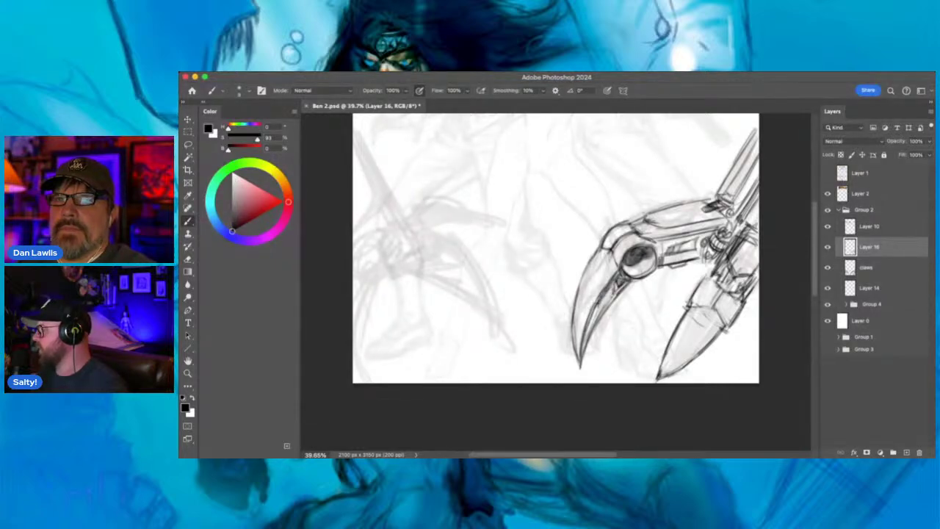
{"action": "mouse_move", "coordinate": [607, 287]}
{"action": "left_mouse_down"}
{"action": "mouse_move", "coordinate": [586, 332]}
{"action": "mouse_move", "coordinate": [601, 315]}
{"action": "left_mouse_up"}
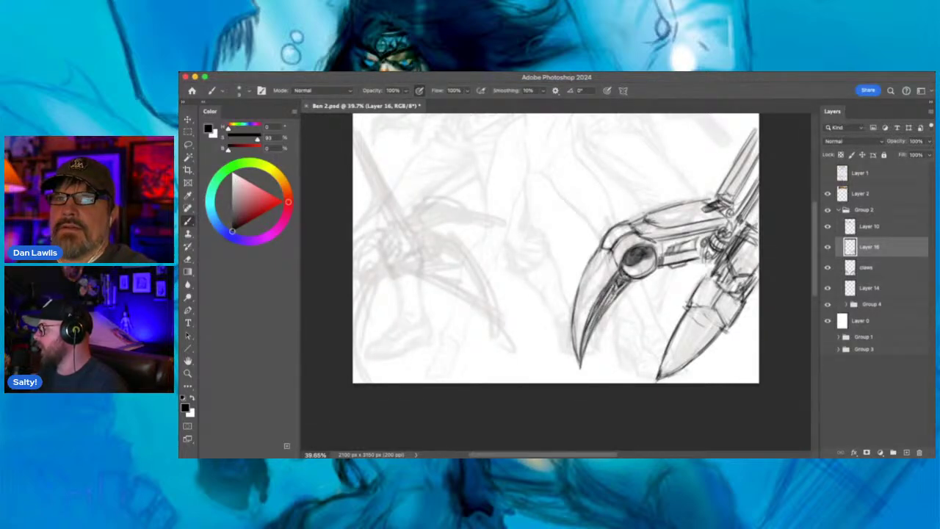
{"action": "left_click_drag", "start_coordinate": [616, 280], "coordinate": [591, 319]}
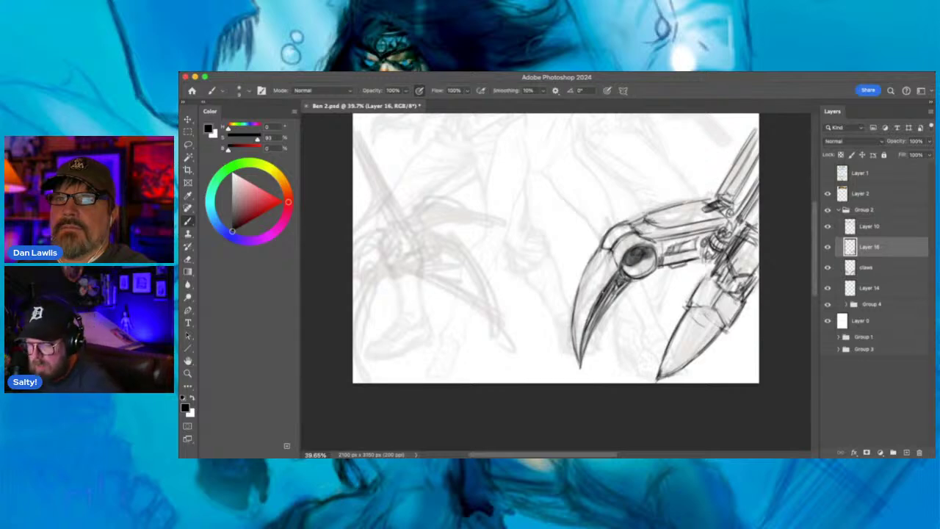
{"action": "mouse_move", "coordinate": [707, 278]}
{"action": "left_mouse_down"}
{"action": "mouse_move", "coordinate": [721, 291]}
{"action": "mouse_move", "coordinate": [706, 277]}
{"action": "mouse_move", "coordinate": [694, 289]}
{"action": "mouse_move", "coordinate": [707, 287]}
{"action": "left_mouse_up"}
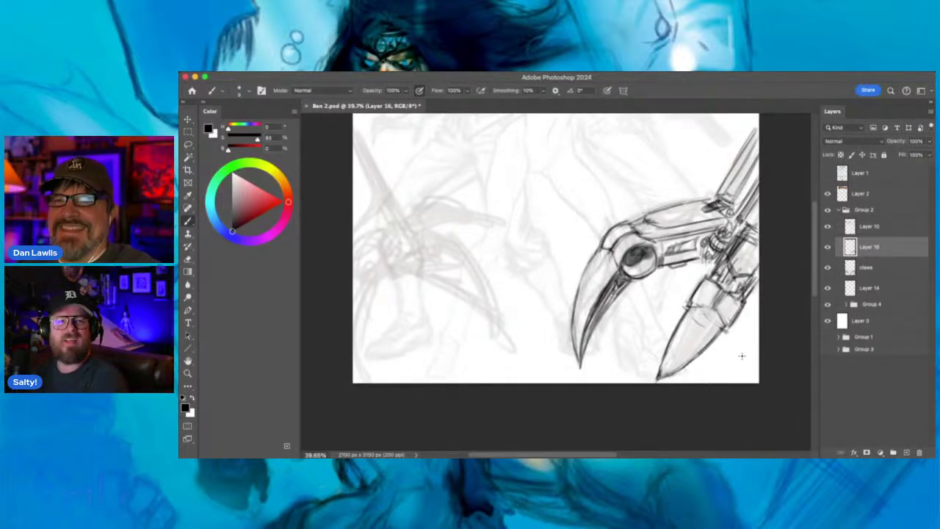
Draw the curved tip of another claw entering from the canvas's lower right edge.
{"action": "left_click_drag", "start_coordinate": [746, 352], "coordinate": [706, 370]}
{"action": "mouse_move", "coordinate": [756, 348]}
{"action": "left_mouse_down"}
{"action": "mouse_move", "coordinate": [702, 371]}
{"action": "mouse_move", "coordinate": [718, 370]}
{"action": "mouse_move", "coordinate": [709, 368]}
{"action": "left_mouse_up"}
{"action": "mouse_move", "coordinate": [758, 346]}
{"action": "left_mouse_down"}
{"action": "mouse_move", "coordinate": [726, 362]}
{"action": "mouse_move", "coordinate": [740, 370]}
{"action": "left_mouse_up"}
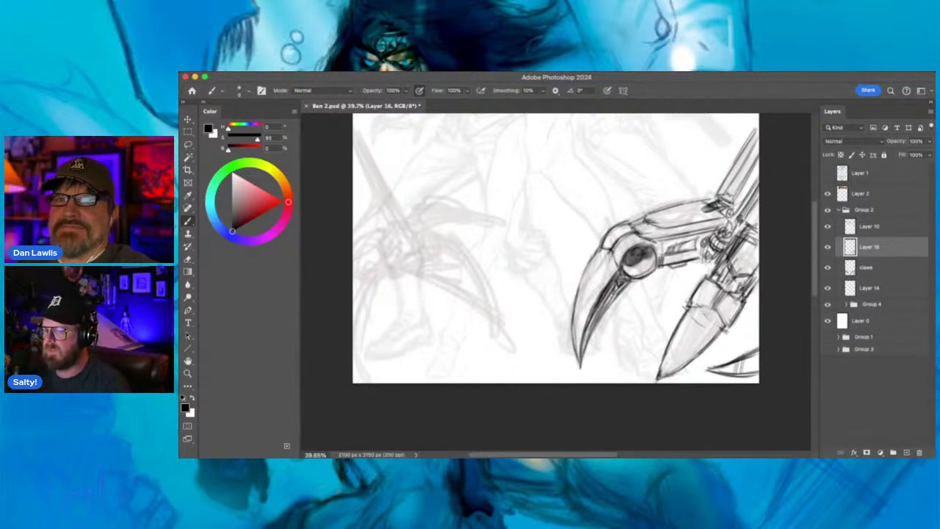
Darken the line beneath the finger's upper plate and touch up the plate's rear end beside the arm struts.
{"action": "mouse_move", "coordinate": [748, 284]}
{"action": "left_mouse_down"}
{"action": "mouse_move", "coordinate": [759, 260]}
{"action": "mouse_move", "coordinate": [751, 270]}
{"action": "left_mouse_up"}
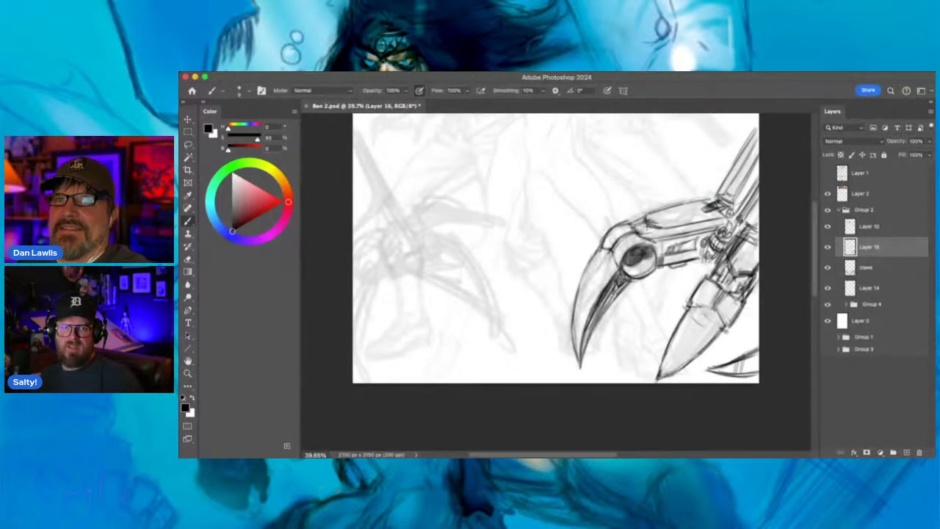
{"action": "left_click_drag", "start_coordinate": [693, 226], "coordinate": [731, 221]}
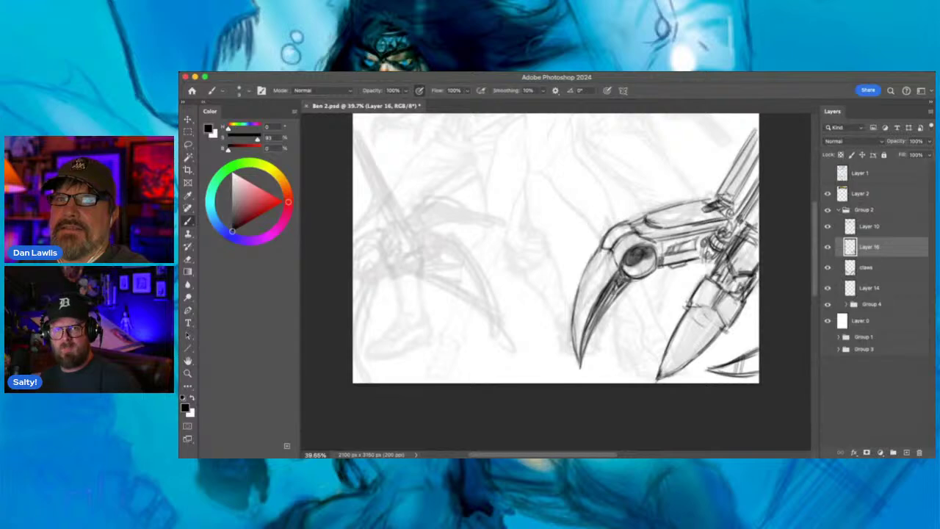
{"action": "key", "text": "e"}
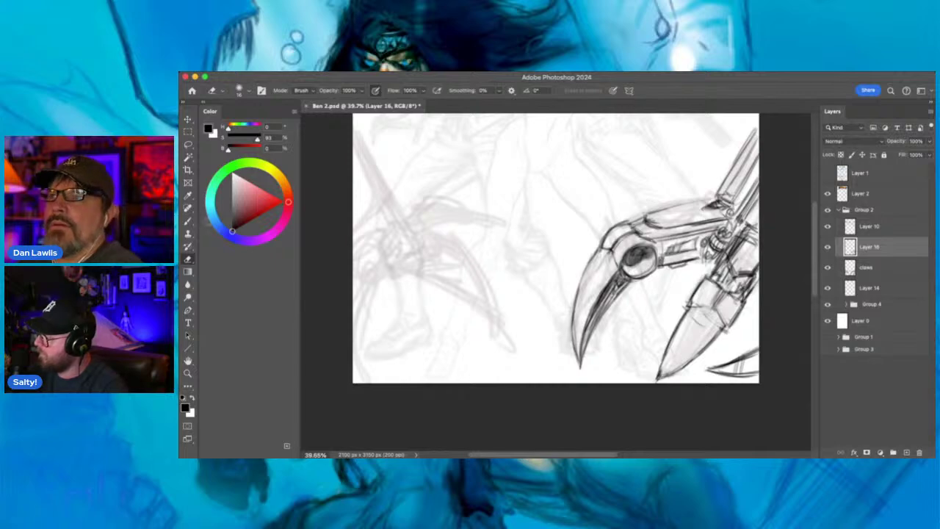
{"action": "left_click", "coordinate": [190, 222]}
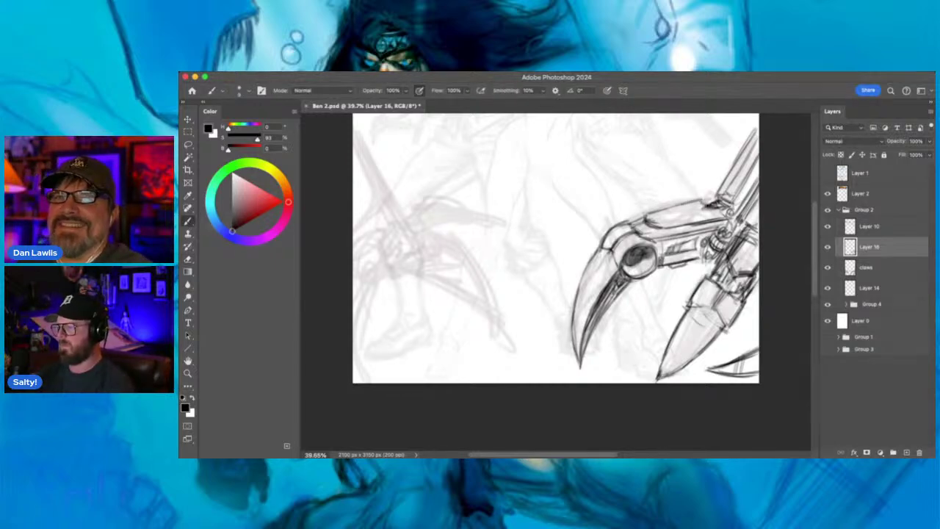
{"action": "left_click_drag", "start_coordinate": [706, 207], "coordinate": [720, 195]}
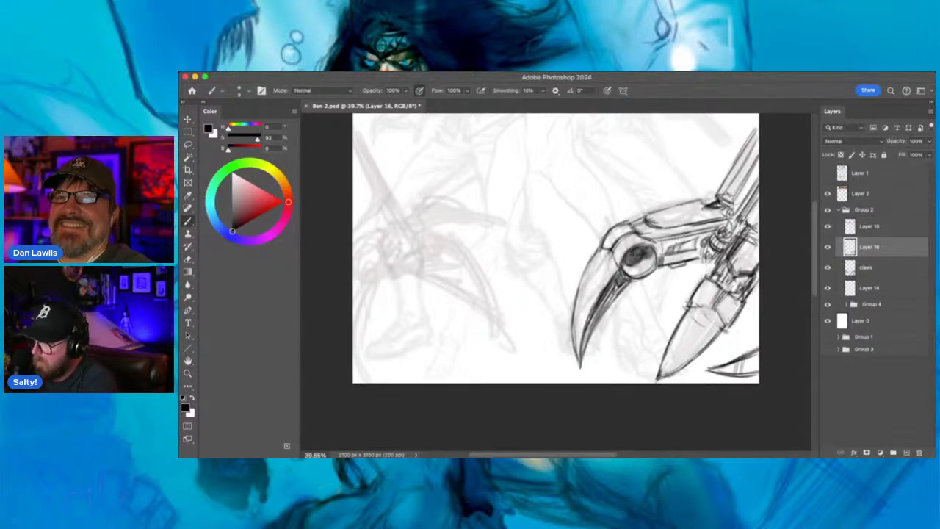
Darken the ribbed rear connector and hatch the finger's lower housing.
{"action": "mouse_move", "coordinate": [739, 232]}
{"action": "left_mouse_down"}
{"action": "mouse_move", "coordinate": [714, 237]}
{"action": "mouse_move", "coordinate": [706, 262]}
{"action": "left_mouse_up"}
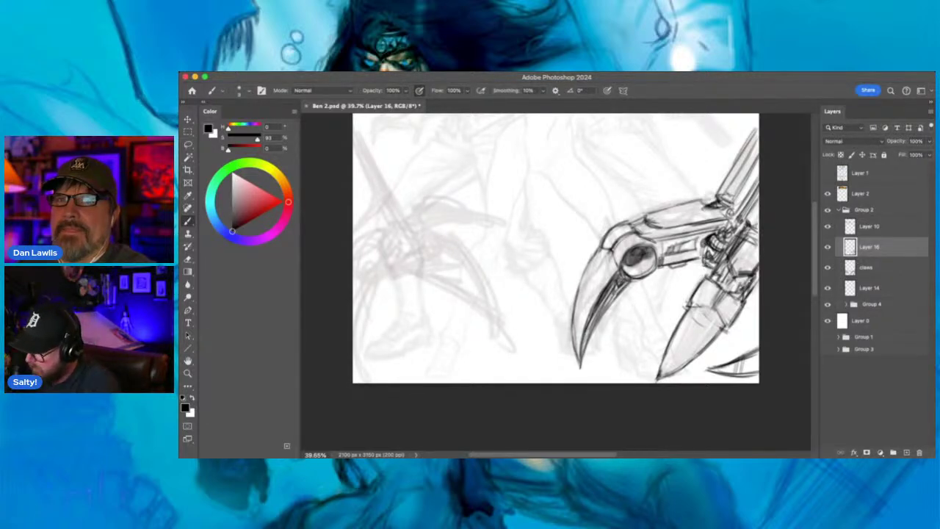
{"action": "left_click_drag", "start_coordinate": [754, 292], "coordinate": [756, 290]}
{"action": "mouse_move", "coordinate": [670, 256]}
{"action": "left_mouse_down"}
{"action": "mouse_move", "coordinate": [677, 261]}
{"action": "mouse_move", "coordinate": [661, 244]}
{"action": "mouse_move", "coordinate": [668, 254]}
{"action": "mouse_move", "coordinate": [672, 232]}
{"action": "mouse_move", "coordinate": [668, 255]}
{"action": "mouse_move", "coordinate": [676, 242]}
{"action": "mouse_move", "coordinate": [679, 257]}
{"action": "mouse_move", "coordinate": [687, 237]}
{"action": "mouse_move", "coordinate": [694, 257]}
{"action": "mouse_move", "coordinate": [690, 233]}
{"action": "mouse_move", "coordinate": [701, 257]}
{"action": "mouse_move", "coordinate": [706, 231]}
{"action": "mouse_move", "coordinate": [661, 254]}
{"action": "mouse_move", "coordinate": [659, 242]}
{"action": "mouse_move", "coordinate": [659, 255]}
{"action": "mouse_move", "coordinate": [709, 232]}
{"action": "mouse_move", "coordinate": [702, 230]}
{"action": "left_mouse_up"}
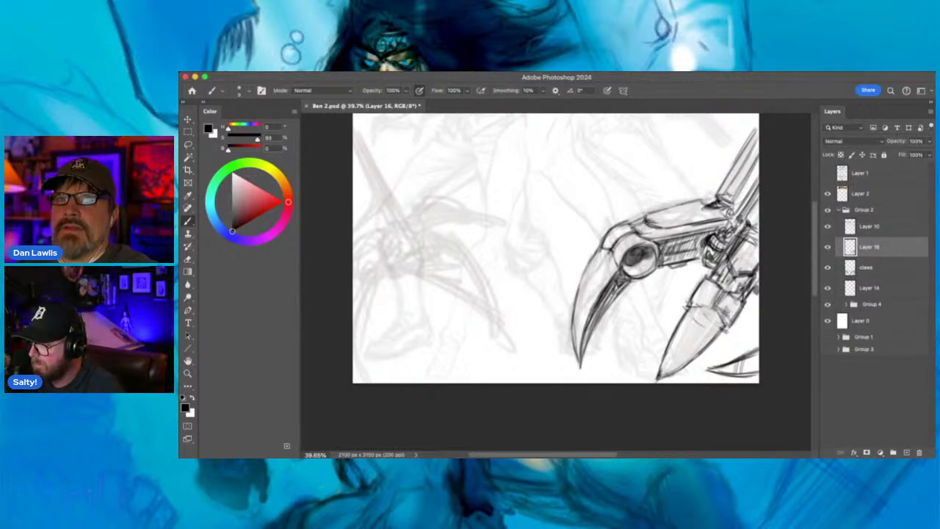
Shade the large lower blade with lengthwise hatching from its collar down to the tip.
{"action": "mouse_move", "coordinate": [731, 311]}
{"action": "left_mouse_down"}
{"action": "mouse_move", "coordinate": [721, 327]}
{"action": "mouse_move", "coordinate": [721, 318]}
{"action": "mouse_move", "coordinate": [693, 303]}
{"action": "mouse_move", "coordinate": [704, 302]}
{"action": "mouse_move", "coordinate": [672, 350]}
{"action": "left_mouse_up"}
{"action": "left_click_drag", "start_coordinate": [690, 313], "coordinate": [672, 351]}
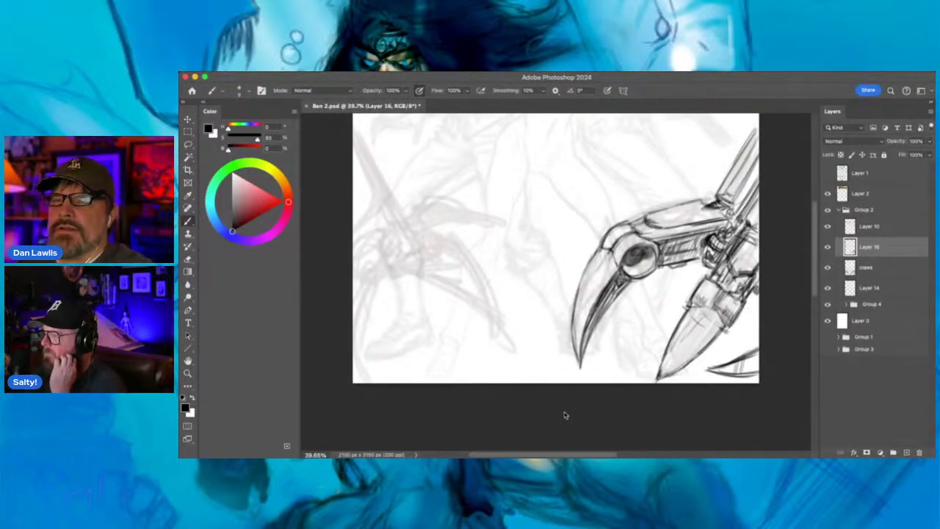
{"action": "mouse_move", "coordinate": [690, 319]}
{"action": "left_mouse_down"}
{"action": "mouse_move", "coordinate": [679, 357]}
{"action": "mouse_move", "coordinate": [713, 319]}
{"action": "mouse_move", "coordinate": [702, 351]}
{"action": "left_mouse_up"}
{"action": "left_click_drag", "start_coordinate": [718, 314], "coordinate": [698, 348]}
{"action": "mouse_move", "coordinate": [713, 328]}
{"action": "left_mouse_down"}
{"action": "mouse_move", "coordinate": [685, 335]}
{"action": "mouse_move", "coordinate": [667, 372]}
{"action": "left_mouse_up"}
{"action": "left_click_drag", "start_coordinate": [673, 354], "coordinate": [665, 370]}
{"action": "left_click_drag", "start_coordinate": [689, 348], "coordinate": [681, 363]}
Add shading strokes to the collar above the lower blade and erase a small spot near its upper corner.
{"action": "mouse_move", "coordinate": [713, 313]}
{"action": "left_mouse_down"}
{"action": "mouse_move", "coordinate": [695, 316]}
{"action": "mouse_move", "coordinate": [712, 304]}
{"action": "left_mouse_up"}
{"action": "left_click_drag", "start_coordinate": [721, 290], "coordinate": [713, 305]}
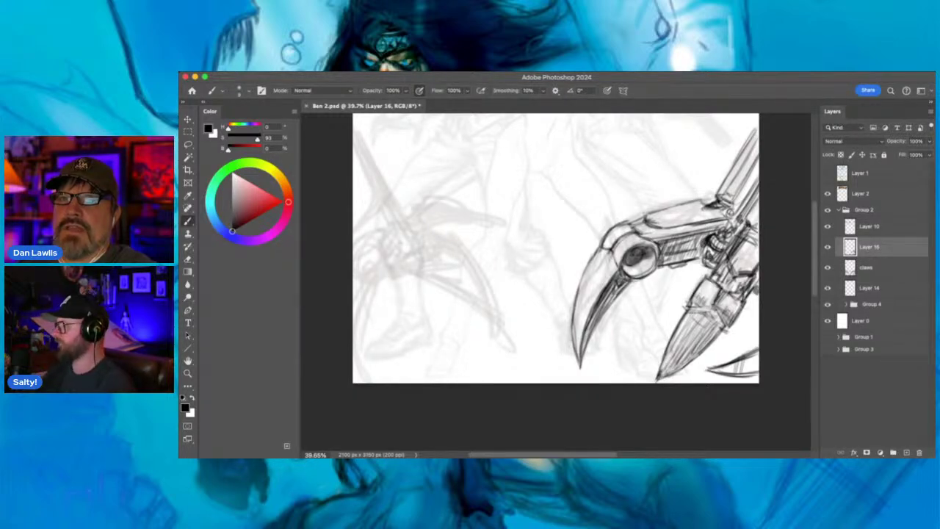
{"action": "left_click", "coordinate": [187, 259]}
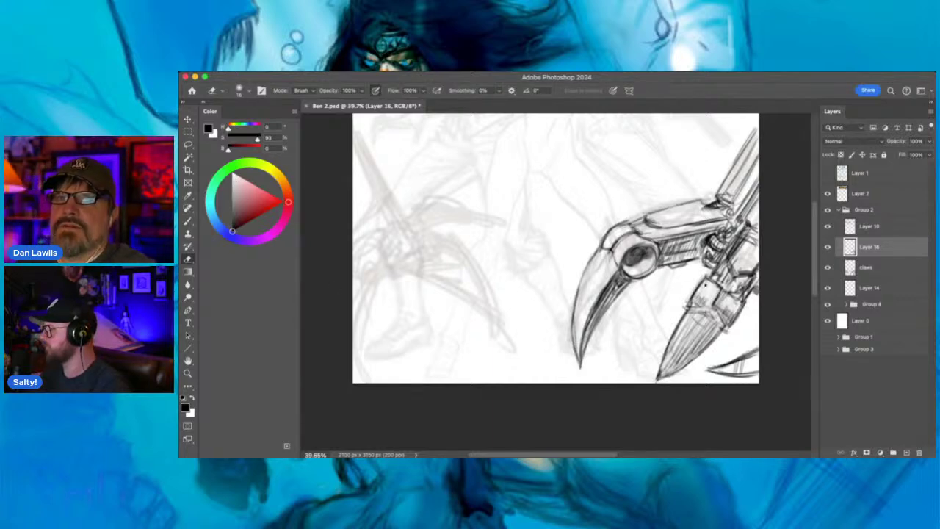
{"action": "left_click_drag", "start_coordinate": [705, 285], "coordinate": [703, 283]}
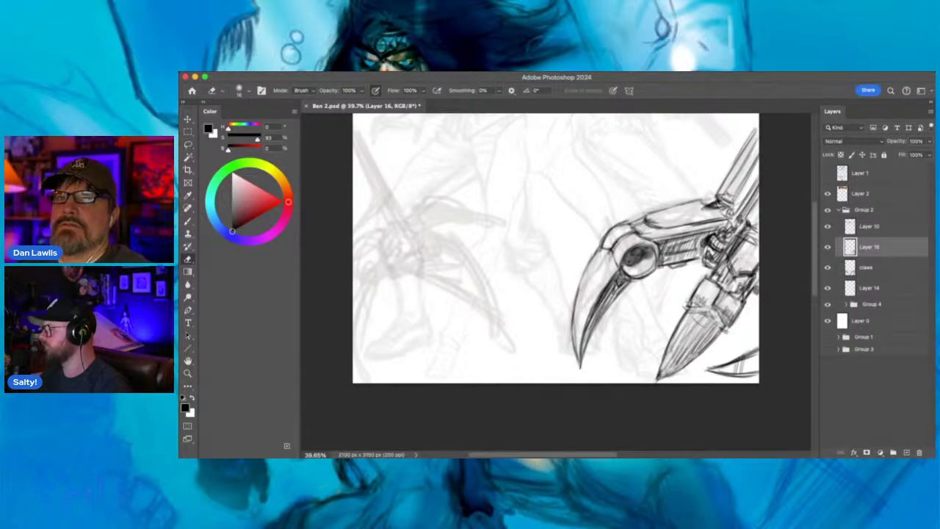
{"action": "key", "text": "b"}
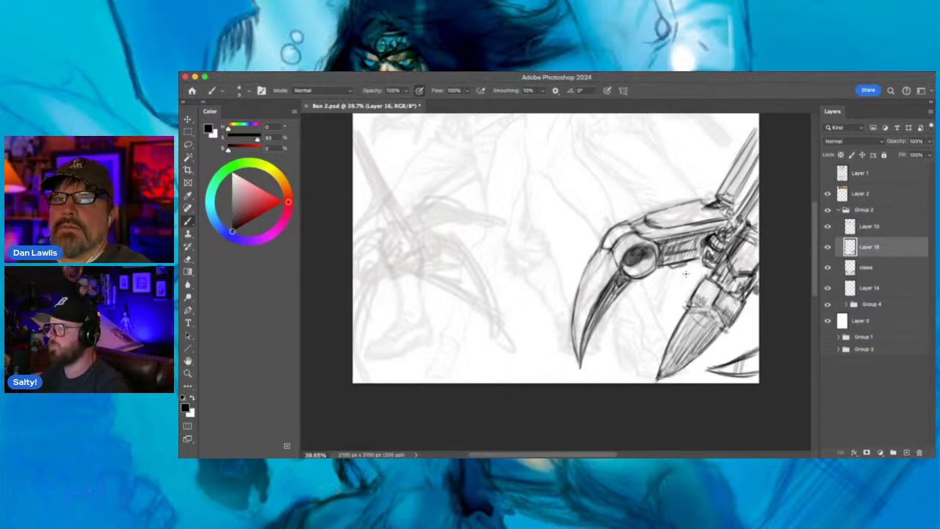
Draw a small dark hatched blade behind the arm, between the upper finger and the large lower blade.
{"action": "mouse_move", "coordinate": [687, 270]}
{"action": "left_mouse_down"}
{"action": "mouse_move", "coordinate": [671, 314]}
{"action": "mouse_move", "coordinate": [706, 276]}
{"action": "mouse_move", "coordinate": [693, 276]}
{"action": "mouse_move", "coordinate": [671, 314]}
{"action": "left_mouse_up"}
{"action": "left_click_drag", "start_coordinate": [681, 273], "coordinate": [671, 314]}
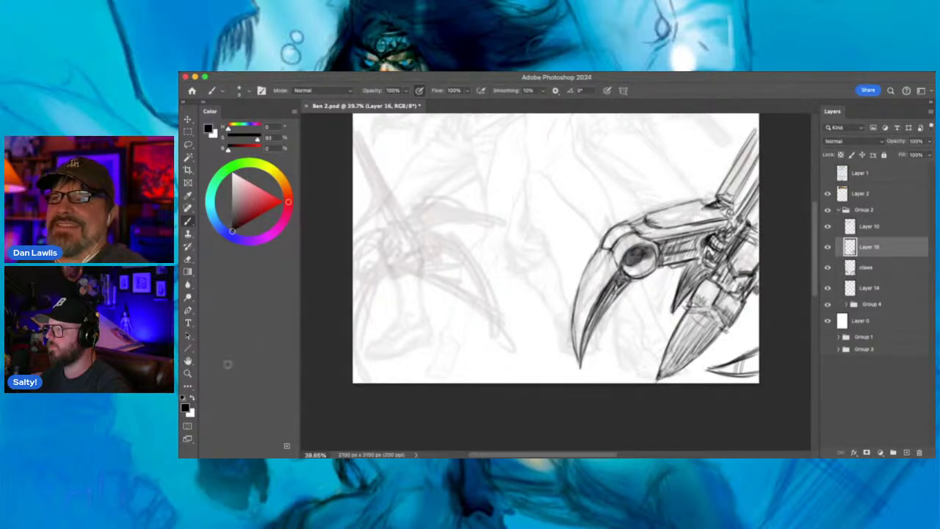
Lasso the whole upper finger with its curved blade and move it slightly outward from the arm joint.
{"action": "left_click", "coordinate": [187, 372]}
{"action": "left_click_drag", "start_coordinate": [720, 286], "coordinate": [746, 265]}
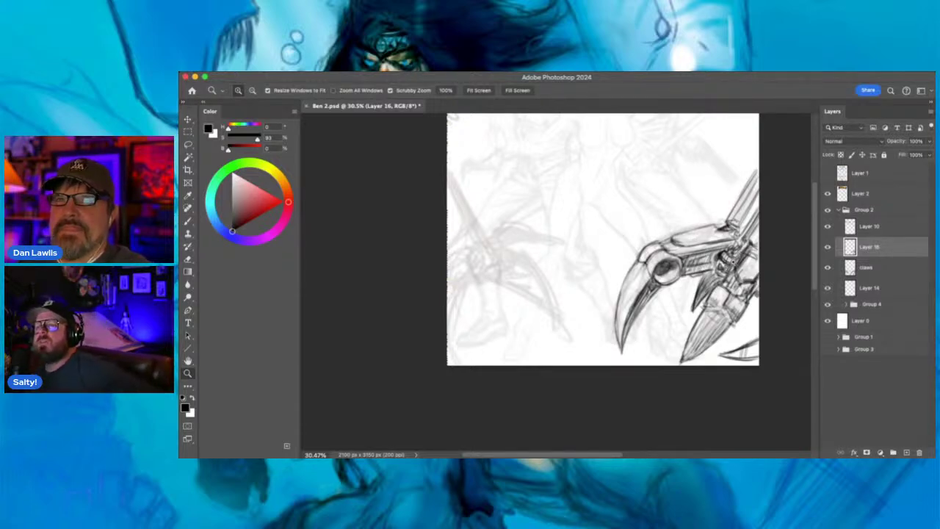
{"action": "left_click", "coordinate": [188, 258]}
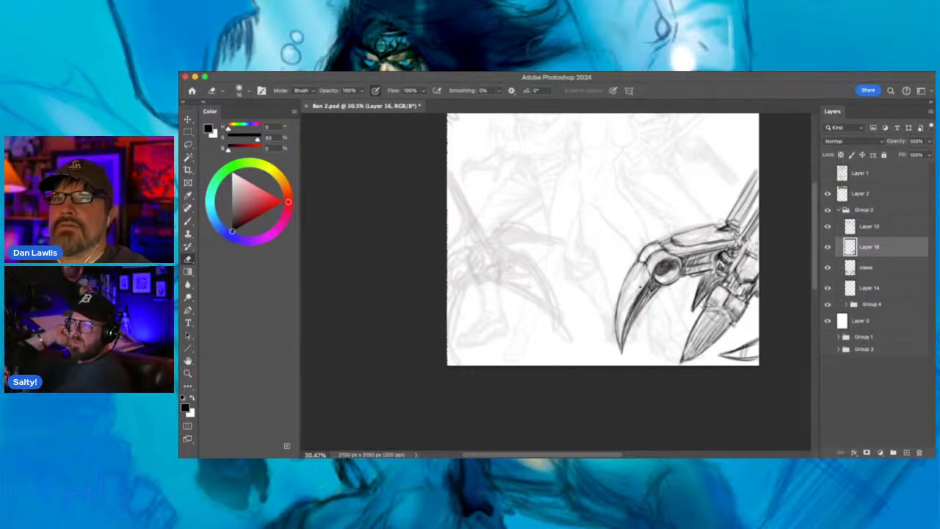
{"action": "left_click", "coordinate": [188, 145]}
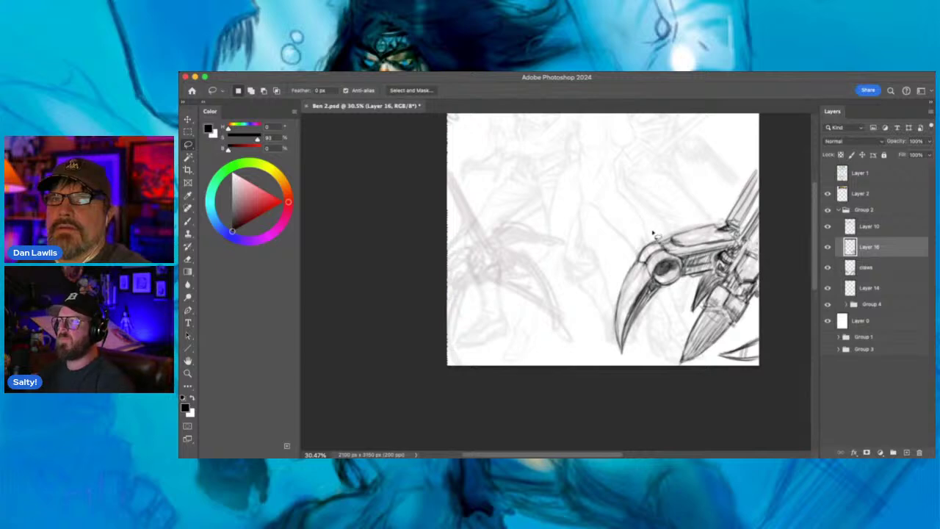
{"action": "mouse_move", "coordinate": [652, 234]}
{"action": "left_mouse_down"}
{"action": "mouse_move", "coordinate": [704, 218]}
{"action": "mouse_move", "coordinate": [728, 232]}
{"action": "mouse_move", "coordinate": [636, 355]}
{"action": "mouse_move", "coordinate": [614, 361]}
{"action": "mouse_move", "coordinate": [593, 334]}
{"action": "mouse_move", "coordinate": [613, 252]}
{"action": "mouse_move", "coordinate": [649, 222]}
{"action": "left_mouse_up"}
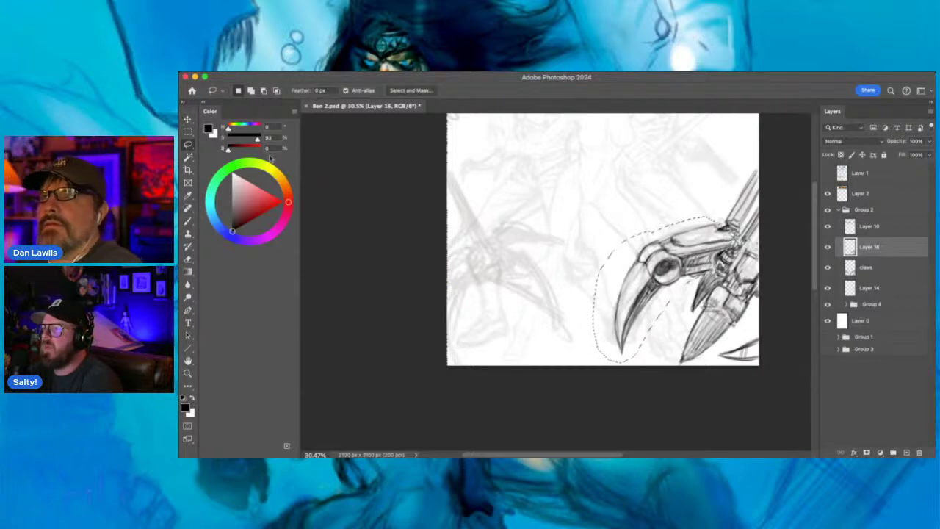
{"action": "left_click", "coordinate": [187, 119]}
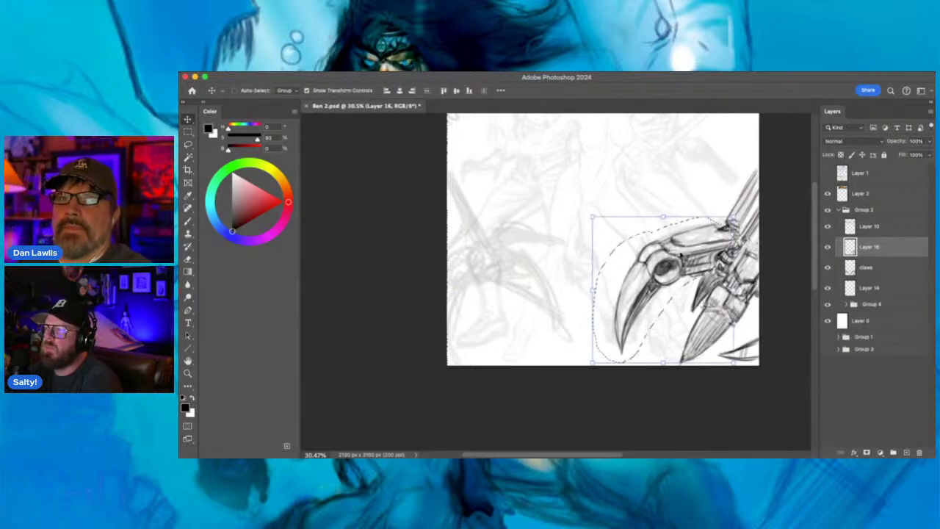
{"action": "left_click_drag", "start_coordinate": [681, 254], "coordinate": [663, 251]}
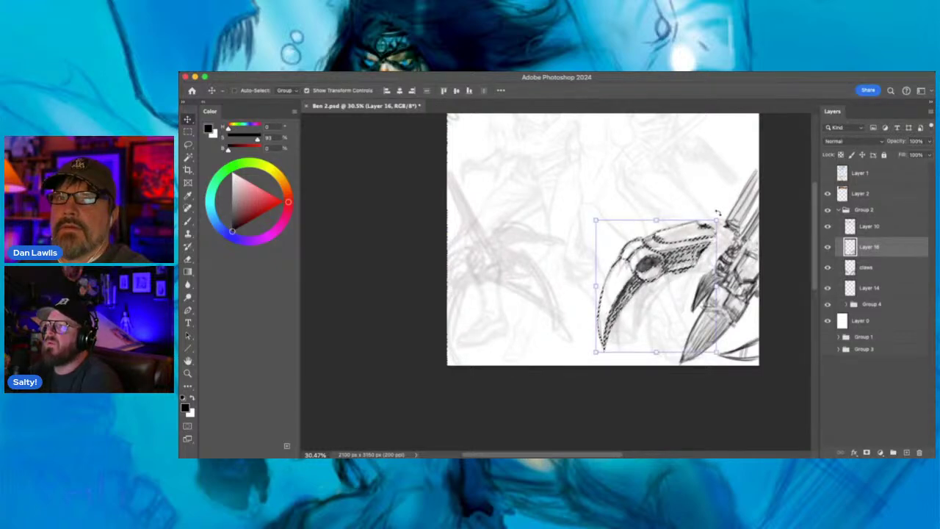
Rotate the selected finger about 9°, then about -17°, repositioning it against the arm joint.
{"action": "left_click_drag", "start_coordinate": [717, 213], "coordinate": [609, 210]}
{"action": "left_click_drag", "start_coordinate": [689, 236], "coordinate": [696, 238]}
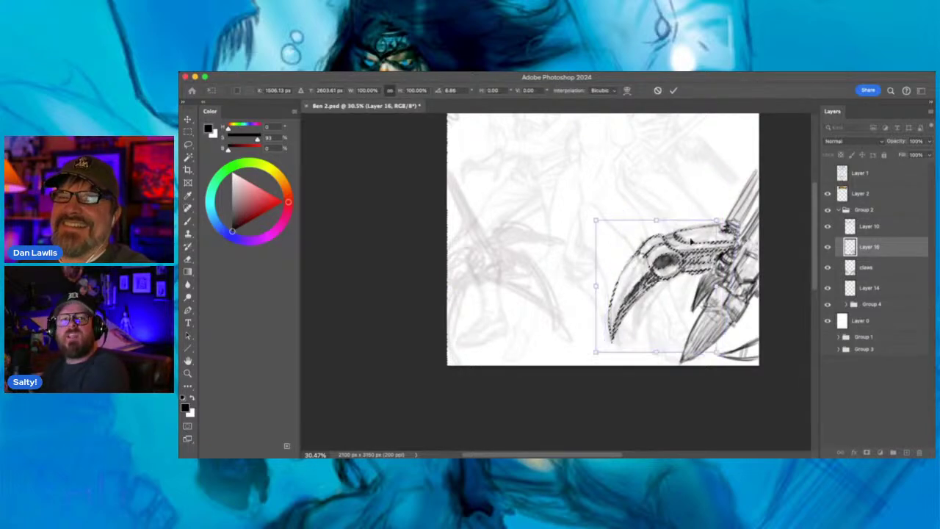
{"action": "key", "text": "Return"}
{"action": "mouse_move", "coordinate": [696, 239]}
{"action": "left_mouse_down"}
{"action": "mouse_move", "coordinate": [668, 252]}
{"action": "mouse_move", "coordinate": [713, 220]}
{"action": "mouse_move", "coordinate": [695, 215]}
{"action": "mouse_move", "coordinate": [707, 237]}
{"action": "left_mouse_up"}
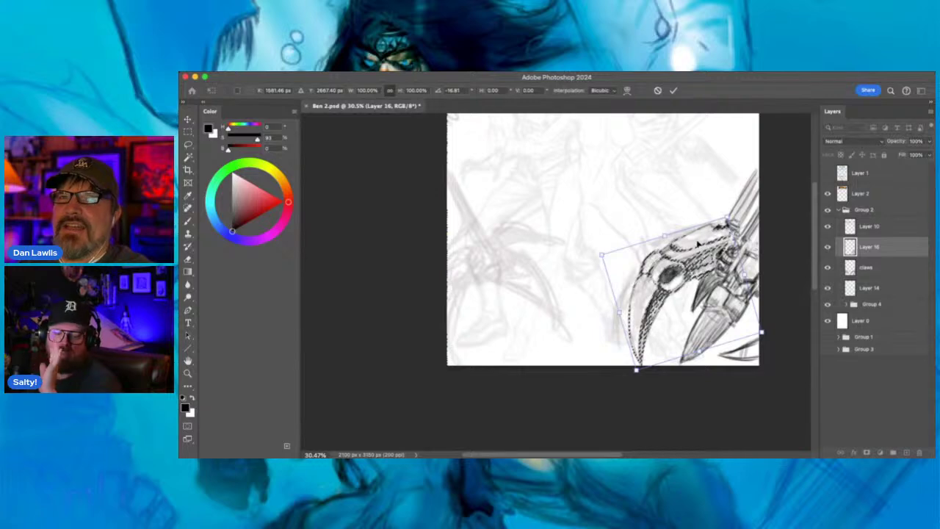
{"action": "key", "text": "Return"}
Rotate the selected finger about 9° and fit its rear end back against the arm joint.
{"action": "key", "text": "super+t"}
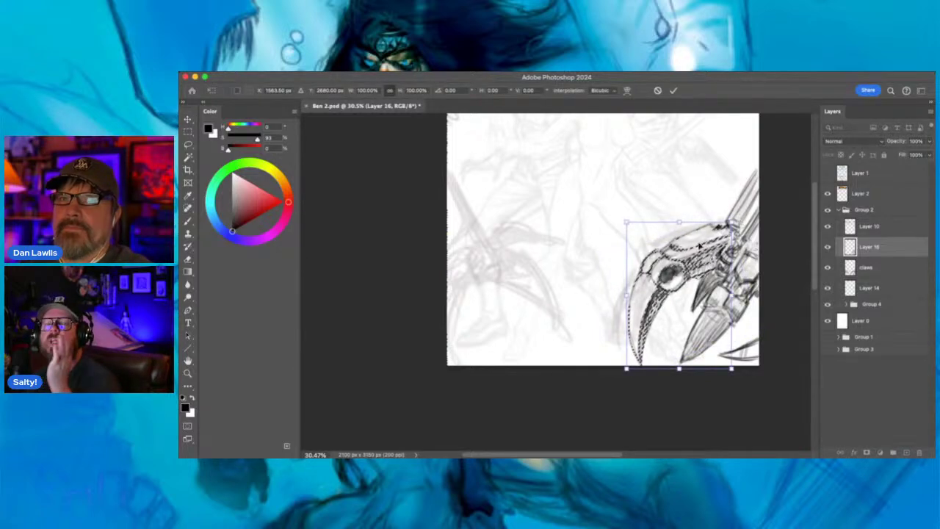
{"action": "left_click_drag", "start_coordinate": [698, 245], "coordinate": [694, 241]}
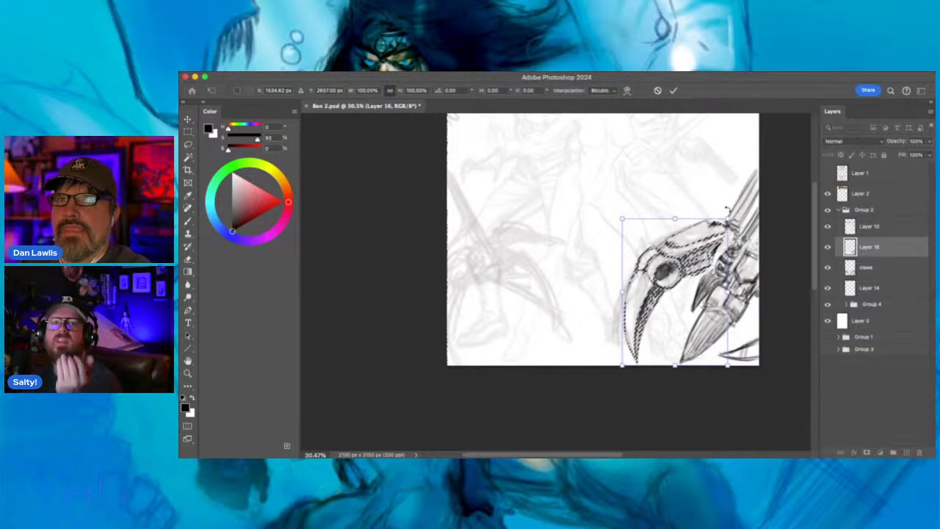
{"action": "left_click_drag", "start_coordinate": [722, 356], "coordinate": [715, 373]}
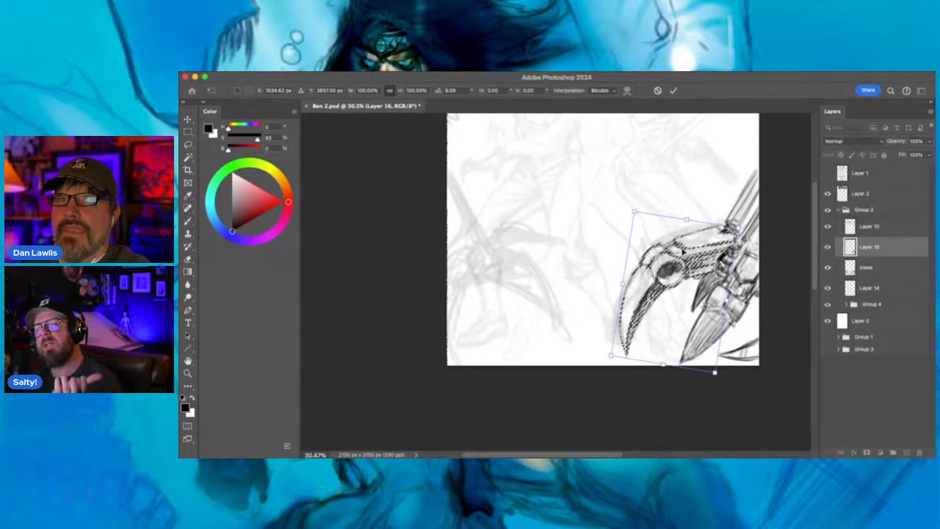
{"action": "left_click_drag", "start_coordinate": [681, 250], "coordinate": [683, 244]}
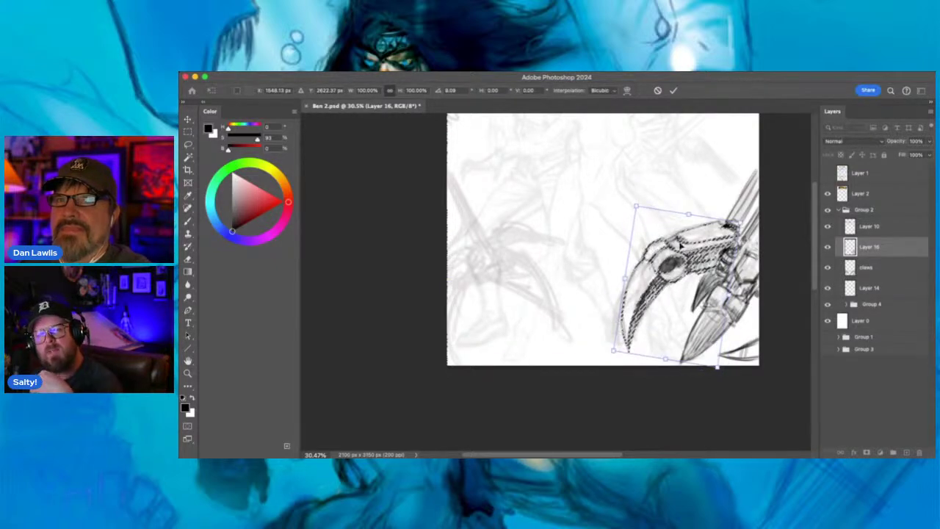
{"action": "key", "text": "Return"}
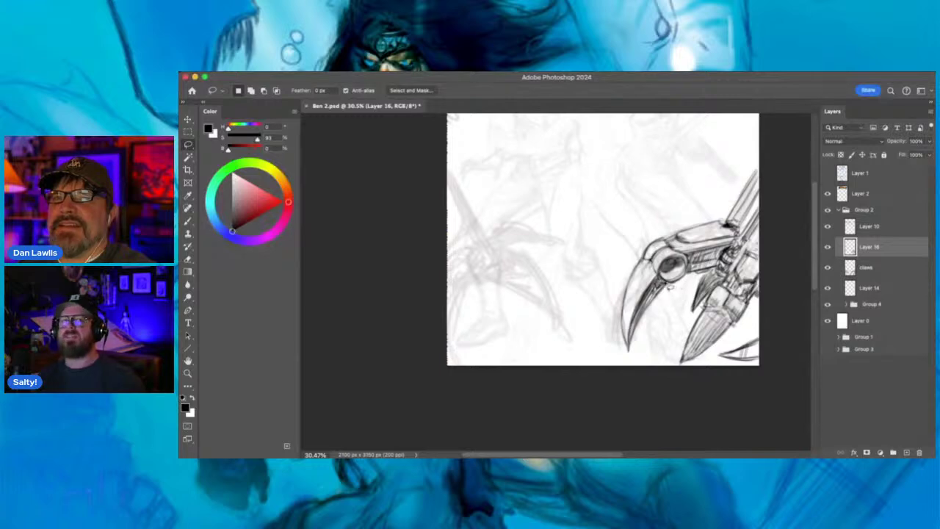
Lasso only the finger's curved blade and rotate it about -11° so it tucks in beneath the round joint.
{"action": "mouse_move", "coordinate": [636, 258]}
{"action": "left_mouse_down"}
{"action": "mouse_move", "coordinate": [617, 284]}
{"action": "mouse_move", "coordinate": [610, 327]}
{"action": "mouse_move", "coordinate": [620, 354]}
{"action": "mouse_move", "coordinate": [651, 350]}
{"action": "mouse_move", "coordinate": [672, 294]}
{"action": "left_mouse_up"}
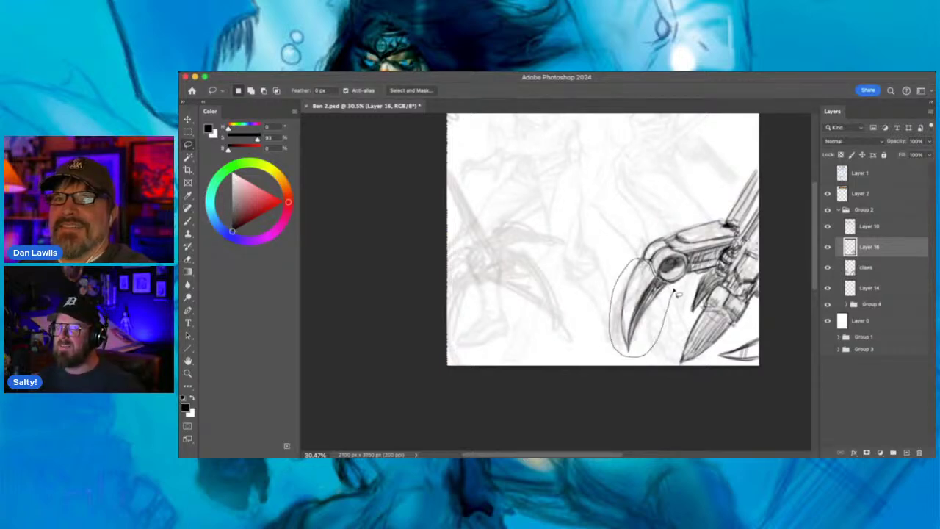
{"action": "left_click", "coordinate": [188, 118]}
{"action": "left_click_drag", "start_coordinate": [602, 252], "coordinate": [643, 280]}
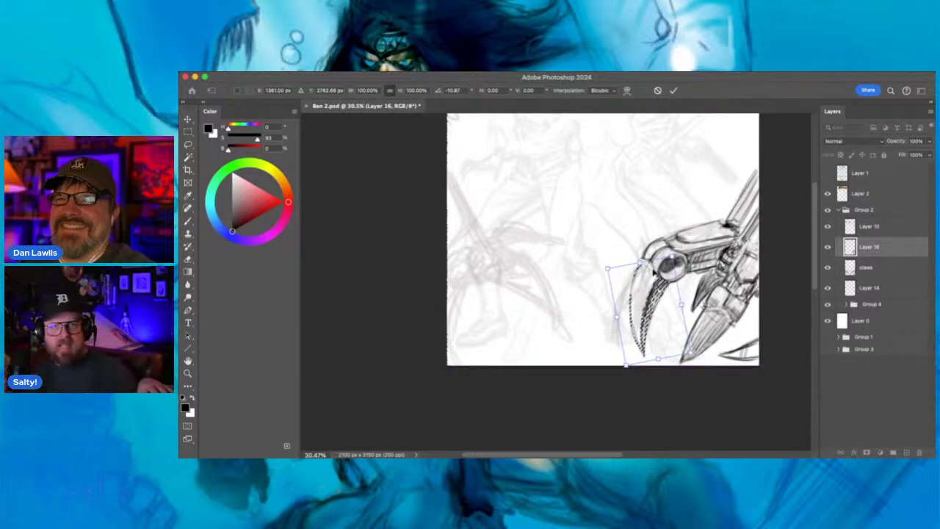
{"action": "left_click", "coordinate": [672, 90]}
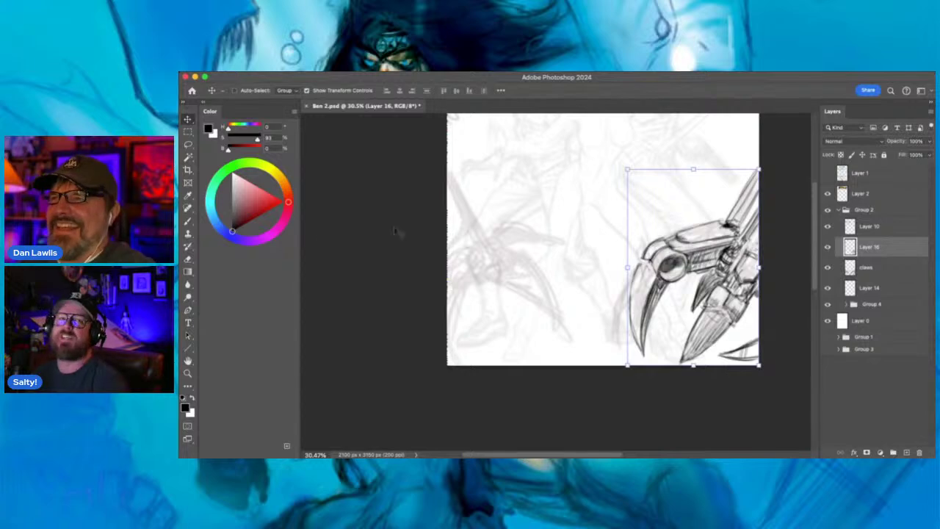
Clean up the seam around the rotated blade and redraw its outer edge and the round joint's rim.
{"action": "key", "text": "b"}
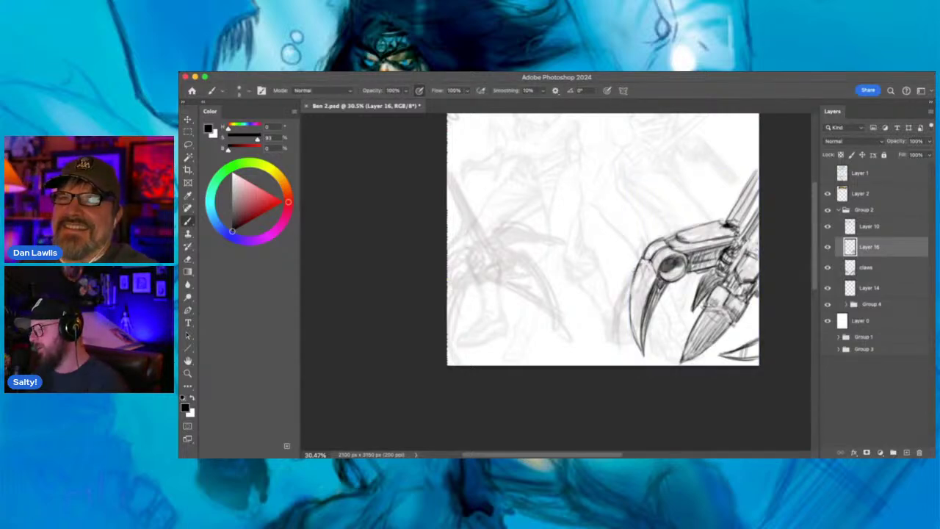
{"action": "key", "text": "e"}
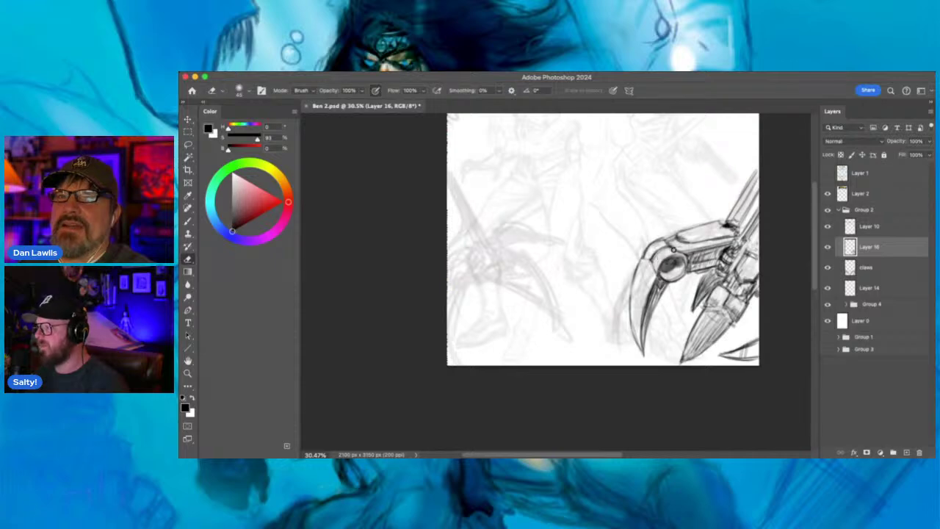
{"action": "key", "text": "b"}
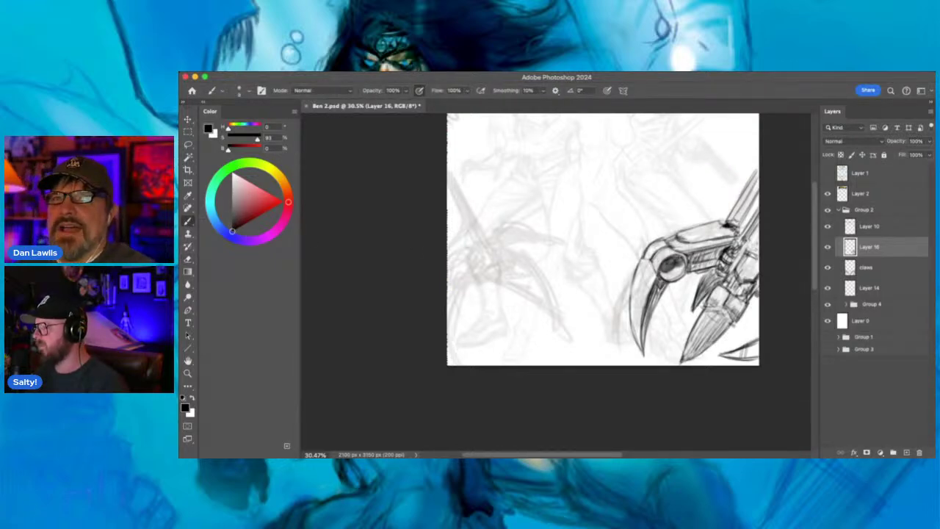
{"action": "left_click_drag", "start_coordinate": [680, 276], "coordinate": [684, 255]}
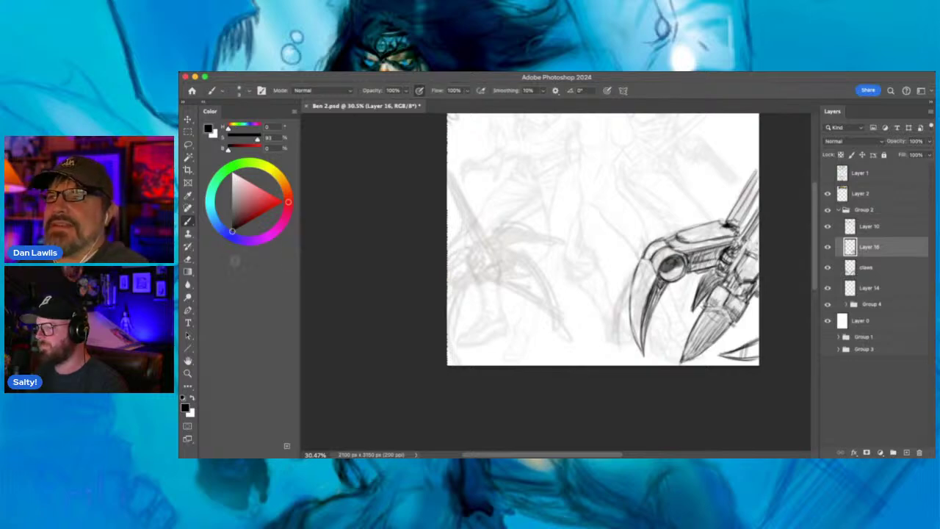
{"action": "key", "text": "e"}
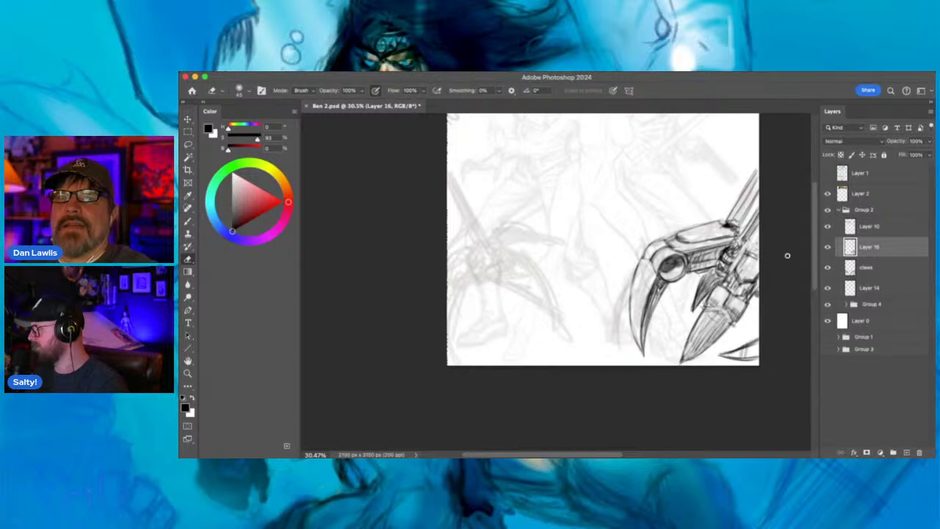
Hide and reshow the claws sketch layer to check the redrawn claw against it, keeping Layer 16 active.
{"action": "left_click", "coordinate": [828, 269]}
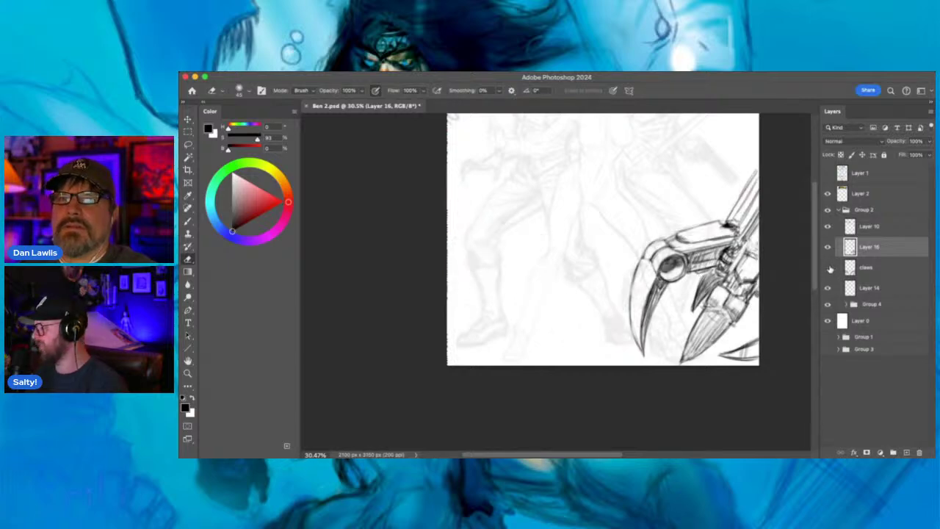
{"action": "left_click", "coordinate": [828, 268]}
{"action": "left_click", "coordinate": [884, 269]}
{"action": "left_click", "coordinate": [895, 249]}
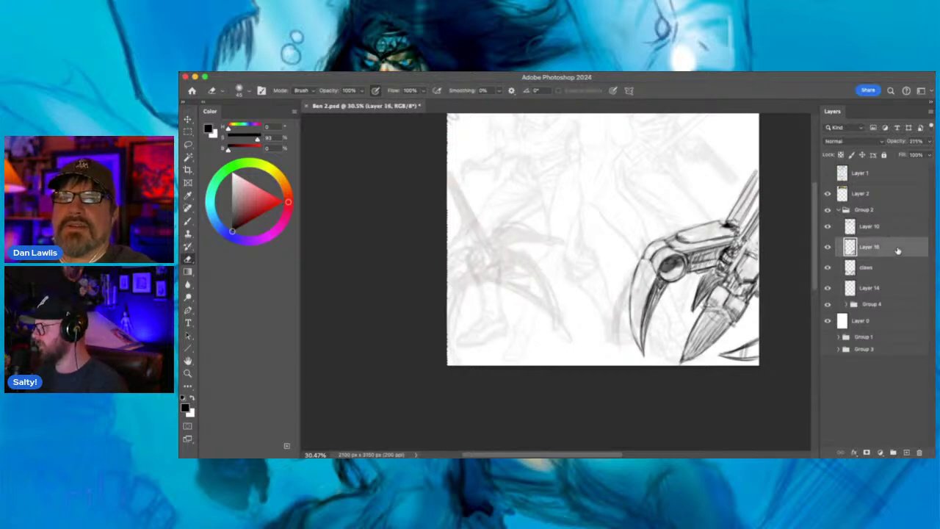
Draw the round joint with a dark centre and the banded collar of the left claw's finger over the faded sketch.
{"action": "key", "text": "b"}
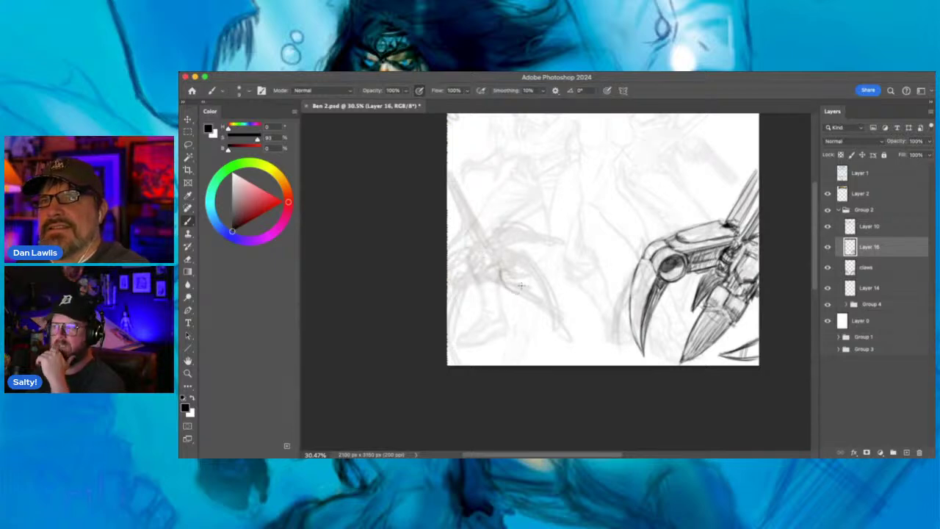
{"action": "mouse_move", "coordinate": [520, 287]}
{"action": "left_mouse_down"}
{"action": "mouse_move", "coordinate": [505, 277]}
{"action": "mouse_move", "coordinate": [517, 295]}
{"action": "mouse_move", "coordinate": [520, 251]}
{"action": "mouse_move", "coordinate": [543, 272]}
{"action": "mouse_move", "coordinate": [535, 258]}
{"action": "mouse_move", "coordinate": [506, 289]}
{"action": "mouse_move", "coordinate": [520, 287]}
{"action": "left_mouse_up"}
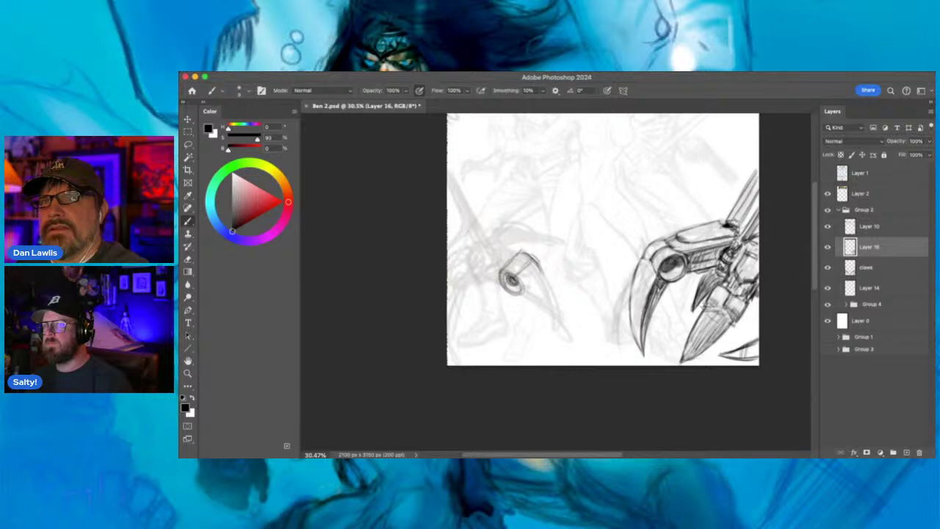
{"action": "mouse_move", "coordinate": [500, 285]}
{"action": "left_mouse_down"}
{"action": "mouse_move", "coordinate": [510, 271]}
{"action": "mouse_move", "coordinate": [515, 279]}
{"action": "mouse_move", "coordinate": [522, 262]}
{"action": "mouse_move", "coordinate": [526, 279]}
{"action": "mouse_move", "coordinate": [539, 273]}
{"action": "mouse_move", "coordinate": [525, 251]}
{"action": "mouse_move", "coordinate": [543, 275]}
{"action": "mouse_move", "coordinate": [520, 291]}
{"action": "mouse_move", "coordinate": [540, 267]}
{"action": "mouse_move", "coordinate": [559, 304]}
{"action": "left_mouse_up"}
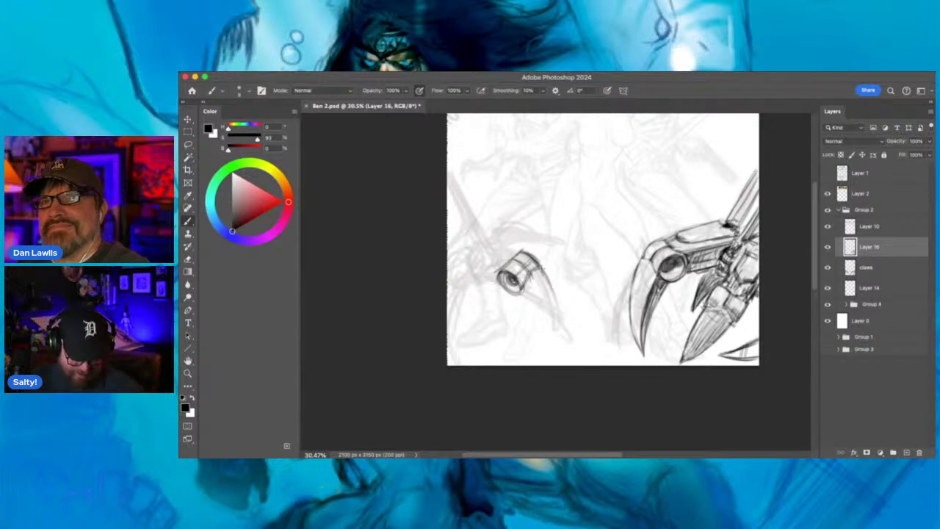
Draw the left finger's curved blade from the collar down to its tip and shade its lower edge.
{"action": "mouse_move", "coordinate": [546, 267]}
{"action": "left_mouse_down"}
{"action": "mouse_move", "coordinate": [565, 326]}
{"action": "mouse_move", "coordinate": [564, 316]}
{"action": "left_mouse_up"}
{"action": "left_click_drag", "start_coordinate": [520, 289], "coordinate": [568, 342]}
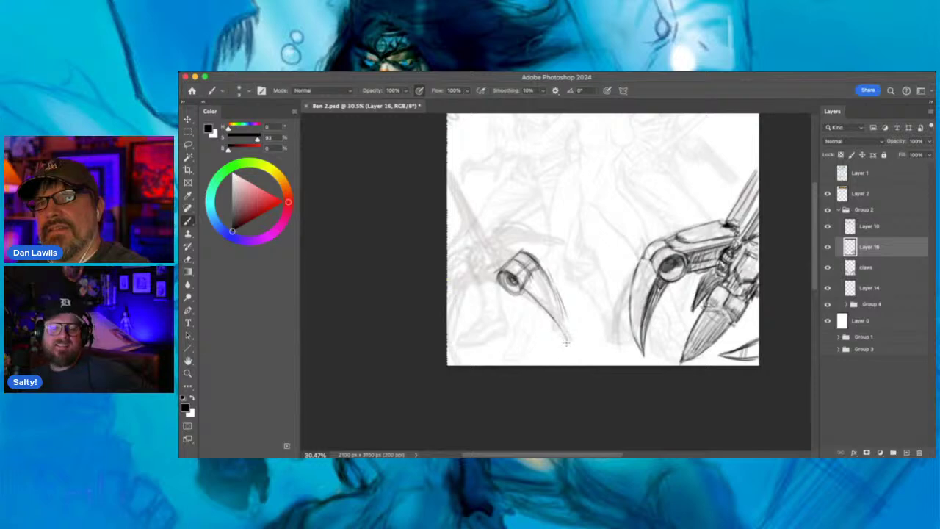
{"action": "left_click_drag", "start_coordinate": [543, 307], "coordinate": [570, 345]}
{"action": "left_click_drag", "start_coordinate": [555, 297], "coordinate": [564, 317]}
{"action": "left_click_drag", "start_coordinate": [550, 281], "coordinate": [568, 340]}
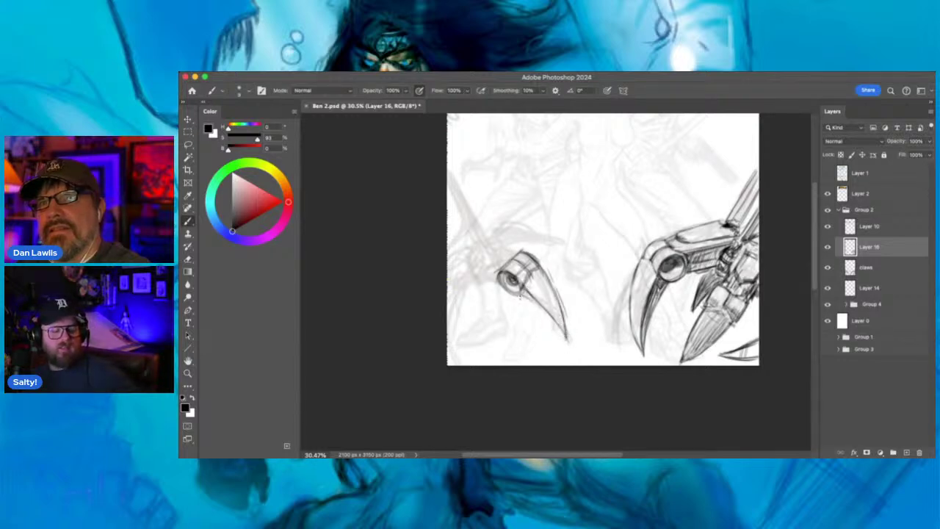
{"action": "left_click_drag", "start_coordinate": [519, 295], "coordinate": [566, 343]}
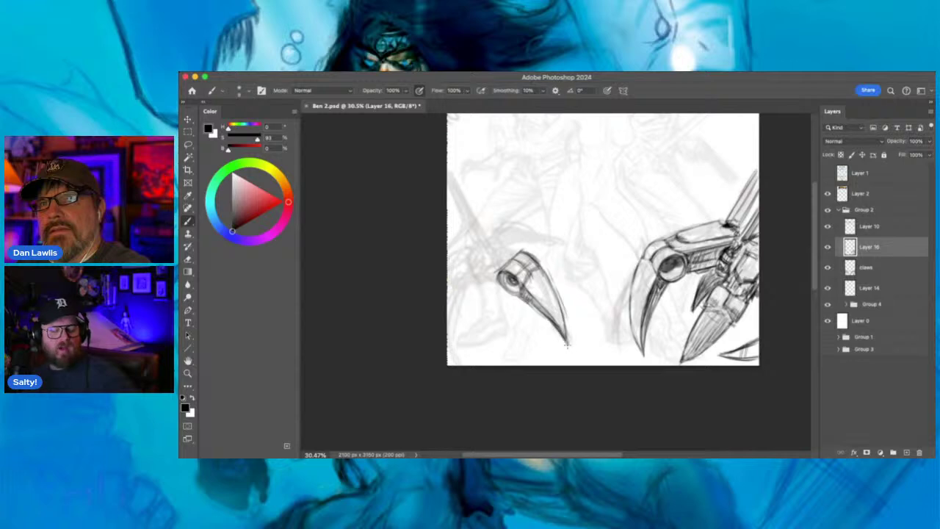
{"action": "left_click_drag", "start_coordinate": [535, 304], "coordinate": [550, 318]}
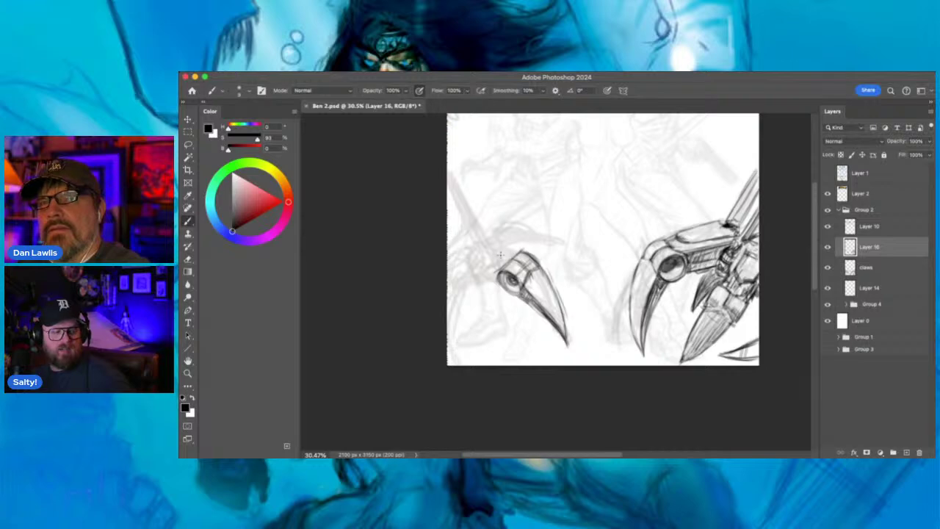
Draw the left finger's curved upper plate and hatched lower housing, and darken the joint's rim, blade underside and tip.
{"action": "mouse_move", "coordinate": [494, 261]}
{"action": "left_mouse_down"}
{"action": "mouse_move", "coordinate": [502, 256]}
{"action": "mouse_move", "coordinate": [489, 260]}
{"action": "mouse_move", "coordinate": [483, 243]}
{"action": "mouse_move", "coordinate": [463, 259]}
{"action": "mouse_move", "coordinate": [500, 247]}
{"action": "mouse_move", "coordinate": [508, 253]}
{"action": "mouse_move", "coordinate": [462, 261]}
{"action": "mouse_move", "coordinate": [483, 245]}
{"action": "mouse_move", "coordinate": [514, 250]}
{"action": "left_mouse_up"}
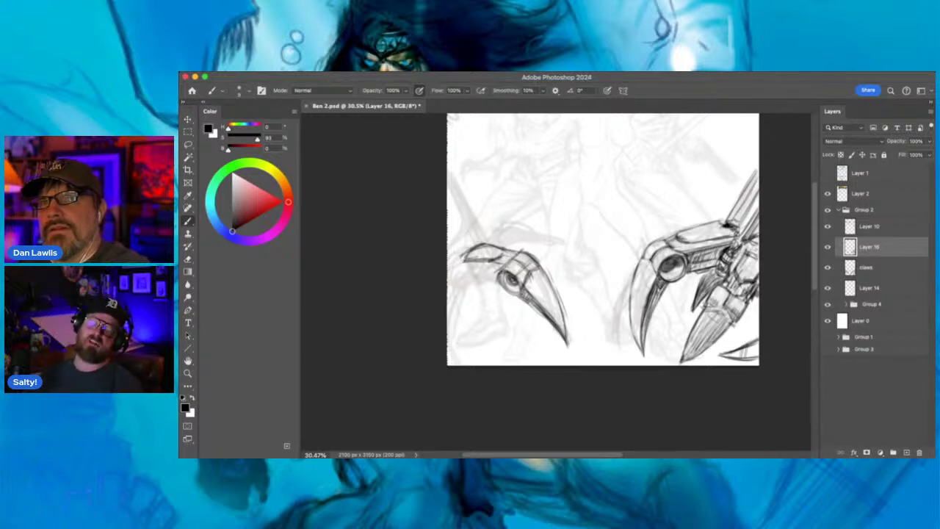
{"action": "mouse_move", "coordinate": [501, 273]}
{"action": "left_mouse_down"}
{"action": "mouse_move", "coordinate": [512, 287]}
{"action": "mouse_move", "coordinate": [500, 288]}
{"action": "mouse_move", "coordinate": [520, 298]}
{"action": "left_mouse_up"}
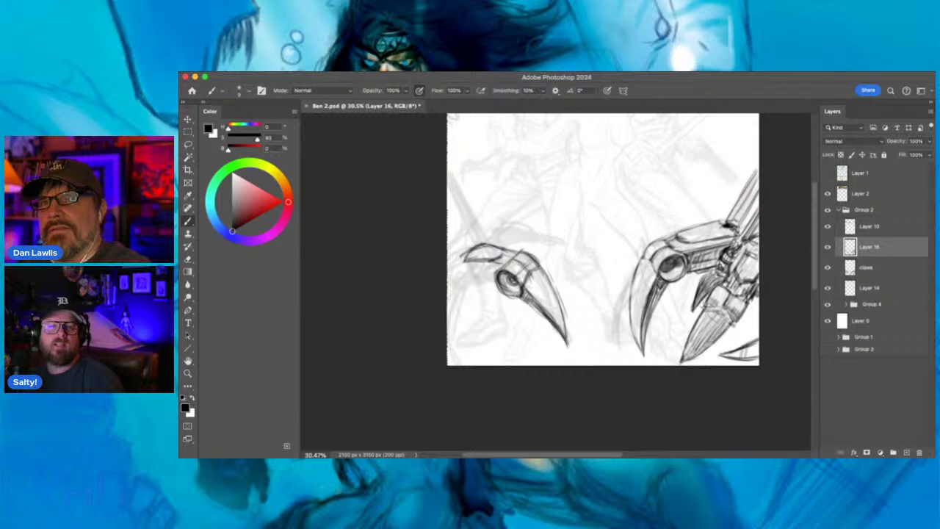
{"action": "left_click_drag", "start_coordinate": [520, 298], "coordinate": [571, 354]}
{"action": "left_click_drag", "start_coordinate": [561, 315], "coordinate": [570, 348]}
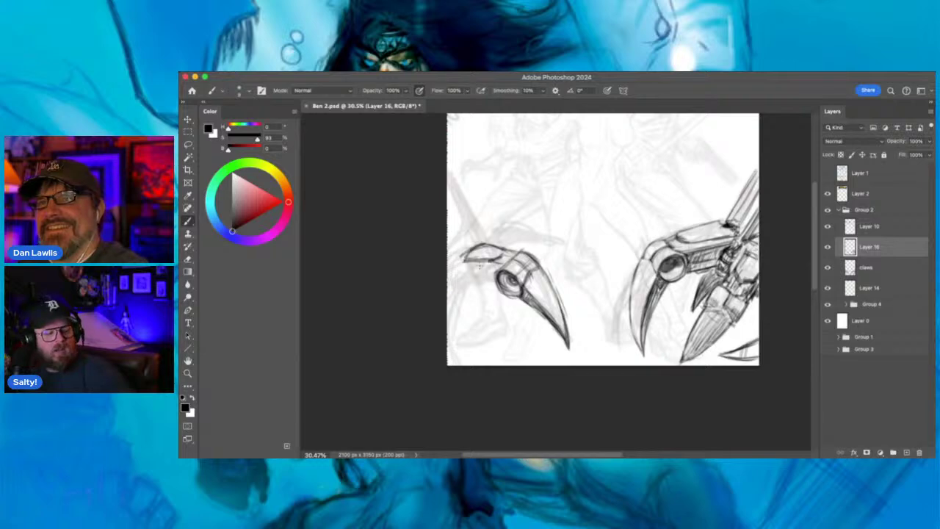
{"action": "mouse_move", "coordinate": [473, 265]}
{"action": "left_mouse_down"}
{"action": "mouse_move", "coordinate": [489, 270]}
{"action": "mouse_move", "coordinate": [465, 269]}
{"action": "left_mouse_up"}
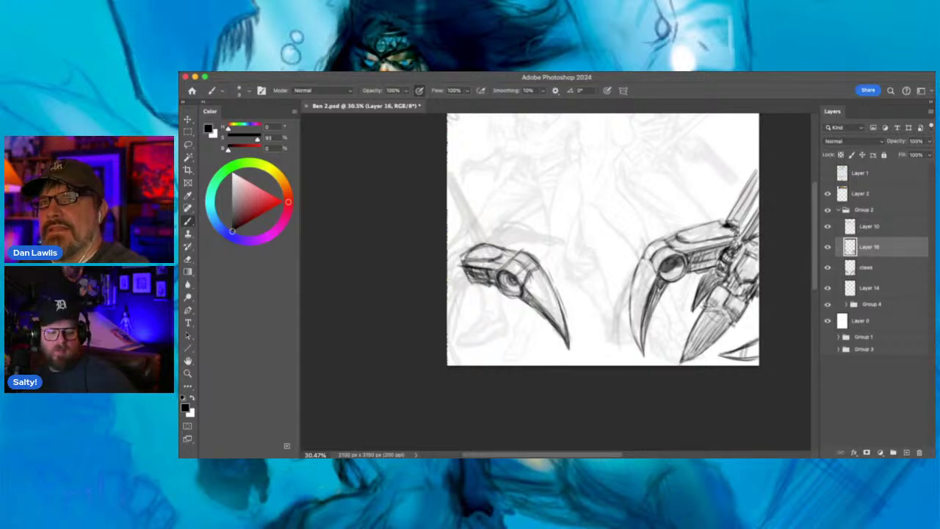
Extend the left finger's housing toward the page edge with small rounded knuckle details and dark plates at its inner end.
{"action": "mouse_move", "coordinate": [469, 284]}
{"action": "left_mouse_down"}
{"action": "mouse_move", "coordinate": [479, 287]}
{"action": "mouse_move", "coordinate": [463, 280]}
{"action": "mouse_move", "coordinate": [488, 256]}
{"action": "mouse_move", "coordinate": [467, 245]}
{"action": "left_mouse_up"}
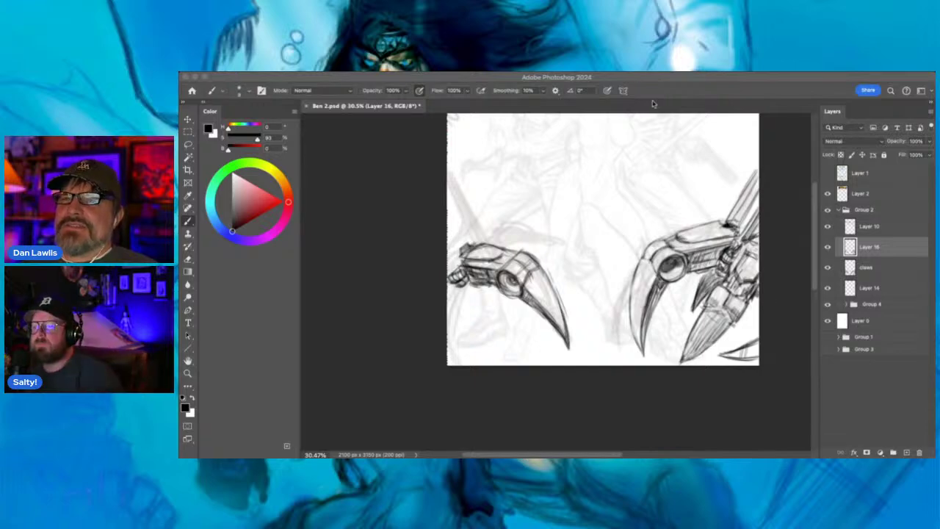
{"action": "left_click", "coordinate": [609, 77]}
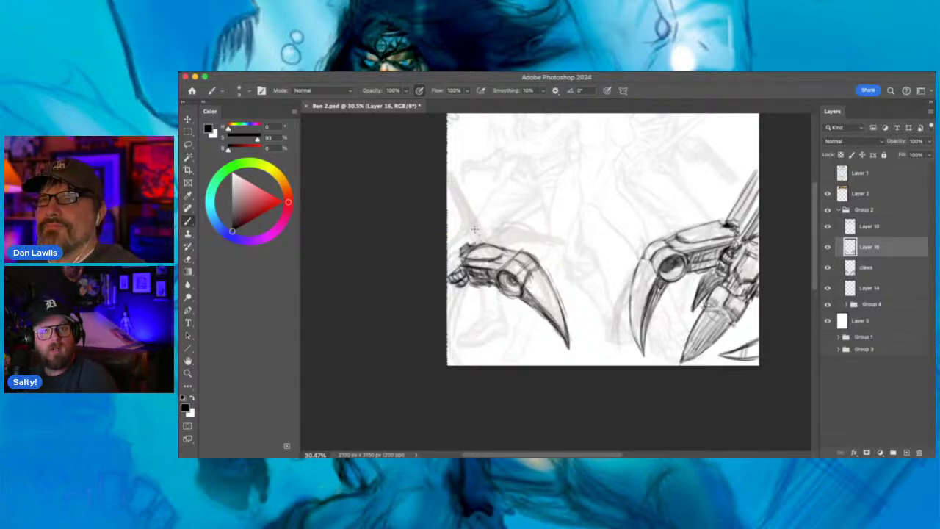
Draw the left claw's second finger above the first with a dark round joint, short curved blade, plated housing and connecting arm.
{"action": "mouse_move", "coordinate": [470, 230]}
{"action": "left_mouse_down"}
{"action": "mouse_move", "coordinate": [526, 229]}
{"action": "mouse_move", "coordinate": [508, 244]}
{"action": "mouse_move", "coordinate": [517, 223]}
{"action": "mouse_move", "coordinate": [506, 227]}
{"action": "mouse_move", "coordinate": [523, 226]}
{"action": "mouse_move", "coordinate": [523, 242]}
{"action": "mouse_move", "coordinate": [507, 242]}
{"action": "mouse_move", "coordinate": [520, 241]}
{"action": "mouse_move", "coordinate": [521, 219]}
{"action": "mouse_move", "coordinate": [527, 230]}
{"action": "left_mouse_up"}
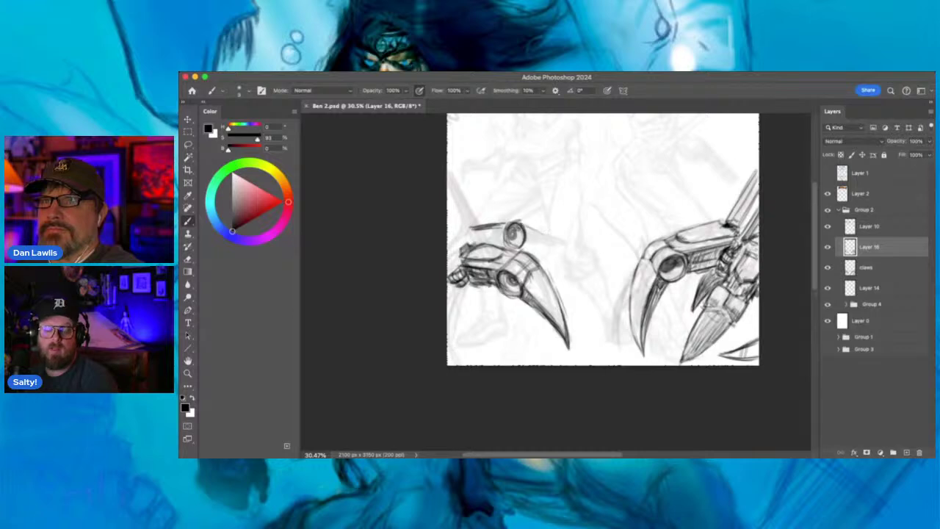
{"action": "mouse_move", "coordinate": [542, 231]}
{"action": "left_mouse_down"}
{"action": "mouse_move", "coordinate": [571, 258]}
{"action": "mouse_move", "coordinate": [526, 248]}
{"action": "mouse_move", "coordinate": [564, 245]}
{"action": "mouse_move", "coordinate": [571, 256]}
{"action": "mouse_move", "coordinate": [527, 242]}
{"action": "mouse_move", "coordinate": [555, 245]}
{"action": "mouse_move", "coordinate": [536, 232]}
{"action": "left_mouse_up"}
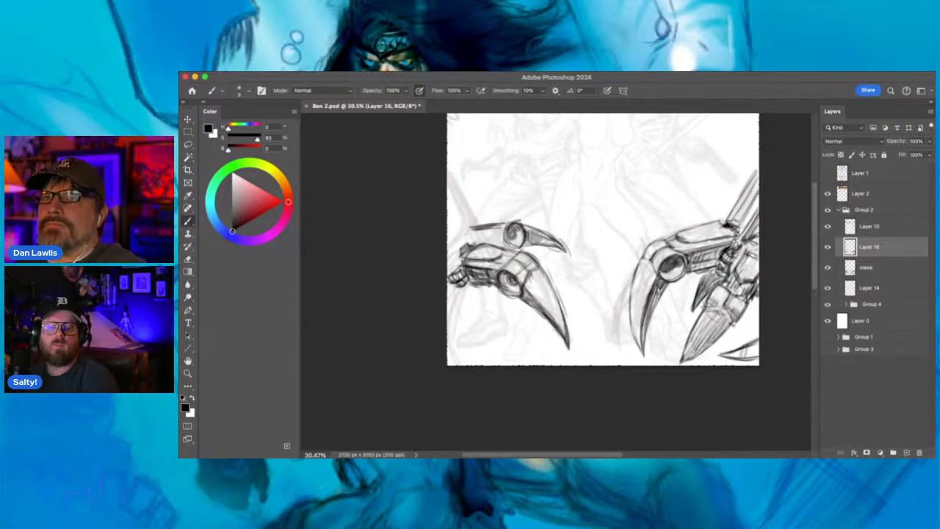
{"action": "mouse_move", "coordinate": [519, 236]}
{"action": "left_mouse_down"}
{"action": "mouse_move", "coordinate": [527, 243]}
{"action": "mouse_move", "coordinate": [512, 241]}
{"action": "left_mouse_up"}
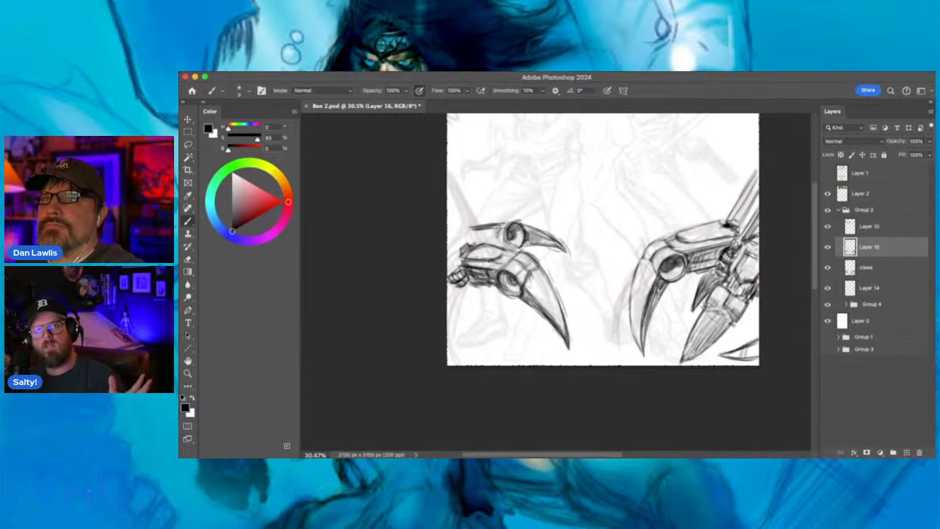
{"action": "mouse_move", "coordinate": [504, 224]}
{"action": "left_mouse_down"}
{"action": "mouse_move", "coordinate": [470, 221]}
{"action": "mouse_move", "coordinate": [489, 229]}
{"action": "mouse_move", "coordinate": [476, 233]}
{"action": "mouse_move", "coordinate": [497, 231]}
{"action": "mouse_move", "coordinate": [484, 232]}
{"action": "mouse_move", "coordinate": [498, 236]}
{"action": "mouse_move", "coordinate": [490, 245]}
{"action": "mouse_move", "coordinate": [504, 238]}
{"action": "mouse_move", "coordinate": [501, 246]}
{"action": "mouse_move", "coordinate": [472, 239]}
{"action": "mouse_move", "coordinate": [457, 264]}
{"action": "mouse_move", "coordinate": [449, 243]}
{"action": "mouse_move", "coordinate": [460, 233]}
{"action": "left_mouse_up"}
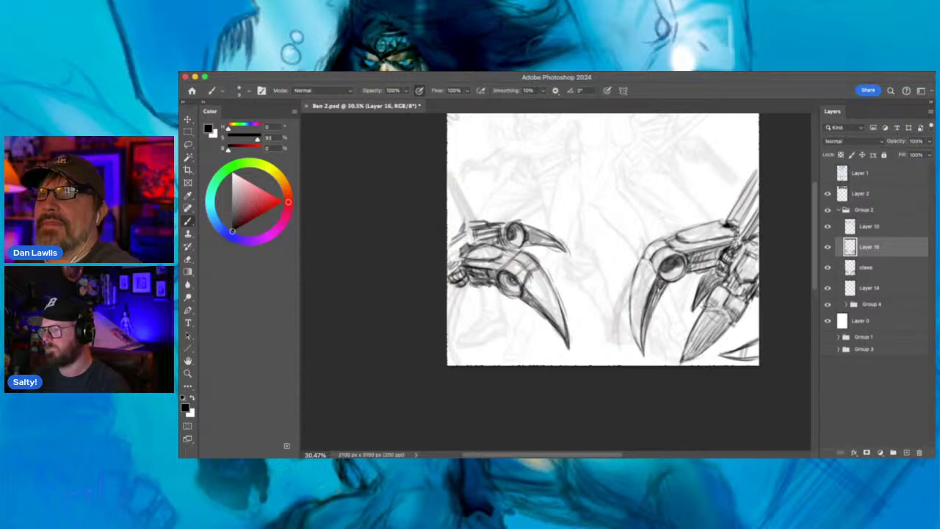
{"action": "left_click_drag", "start_coordinate": [449, 180], "coordinate": [464, 220]}
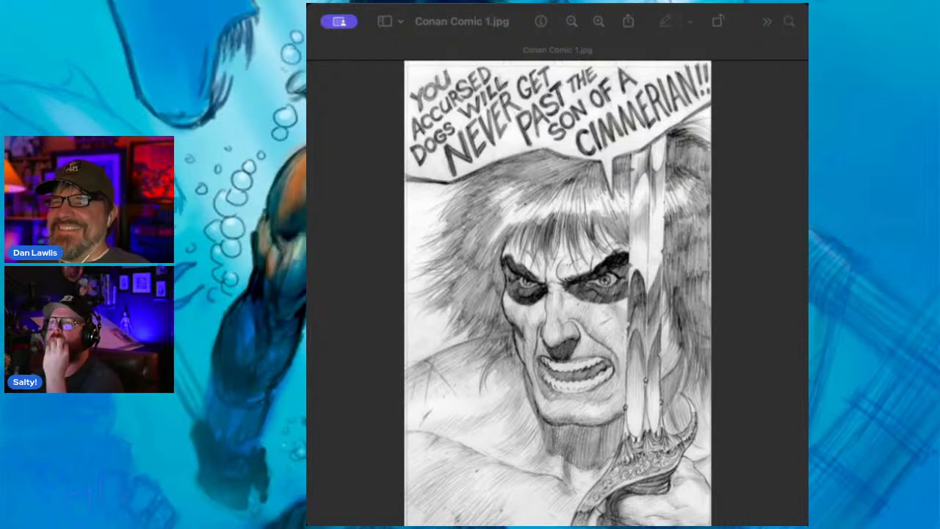
Switch to the Preview window showing Conan Comic 1.jpg, resize it, and show thumbnails of the open comic pages.
{"action": "left_click", "coordinate": [533, 521]}
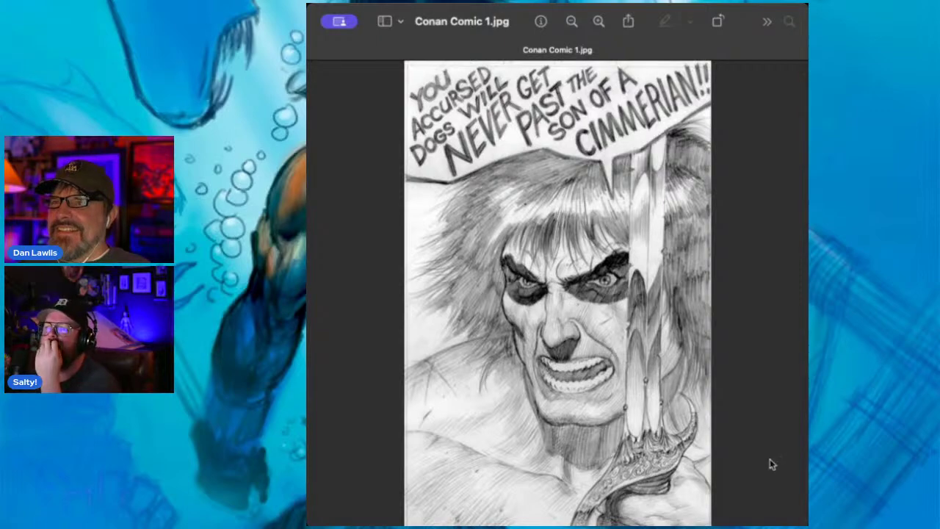
{"action": "mouse_move", "coordinate": [803, 519]}
{"action": "left_mouse_down"}
{"action": "mouse_move", "coordinate": [844, 528]}
{"action": "mouse_move", "coordinate": [785, 520]}
{"action": "left_mouse_up"}
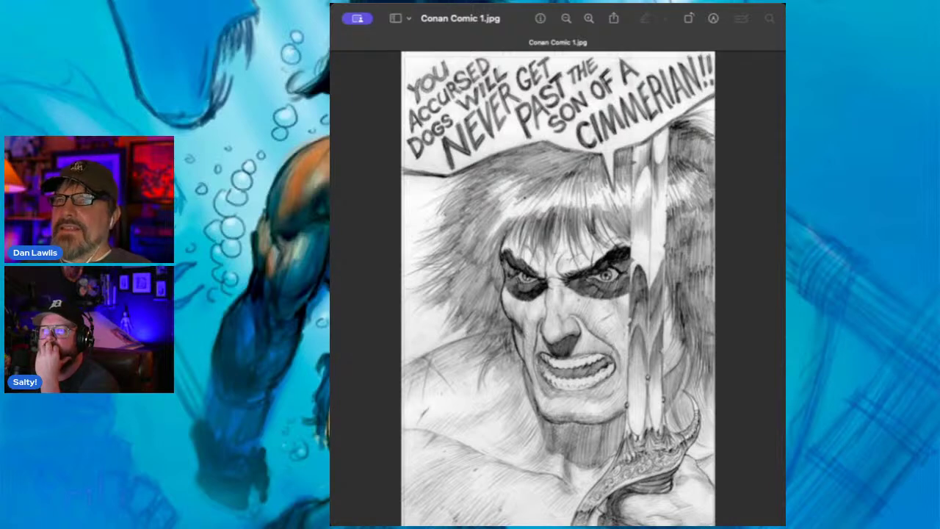
{"action": "left_click", "coordinate": [455, 180]}
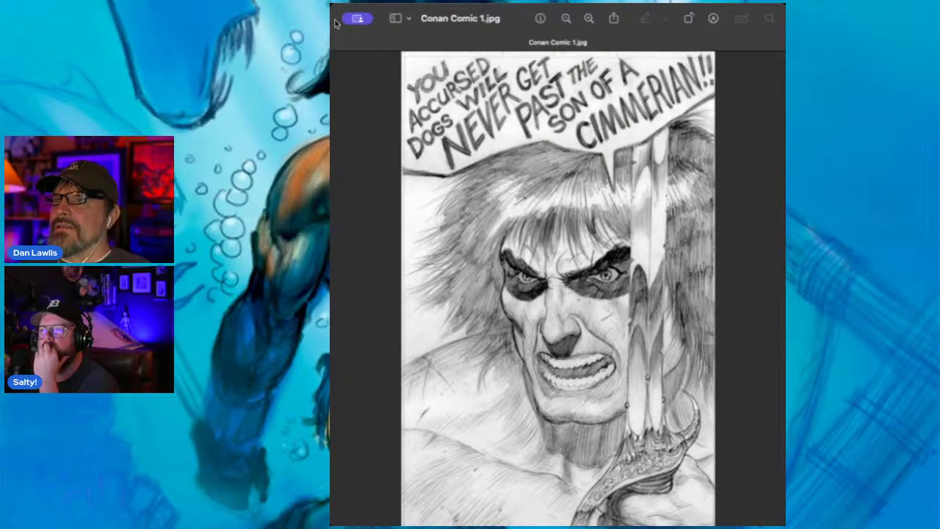
{"action": "left_click", "coordinate": [403, 3]}
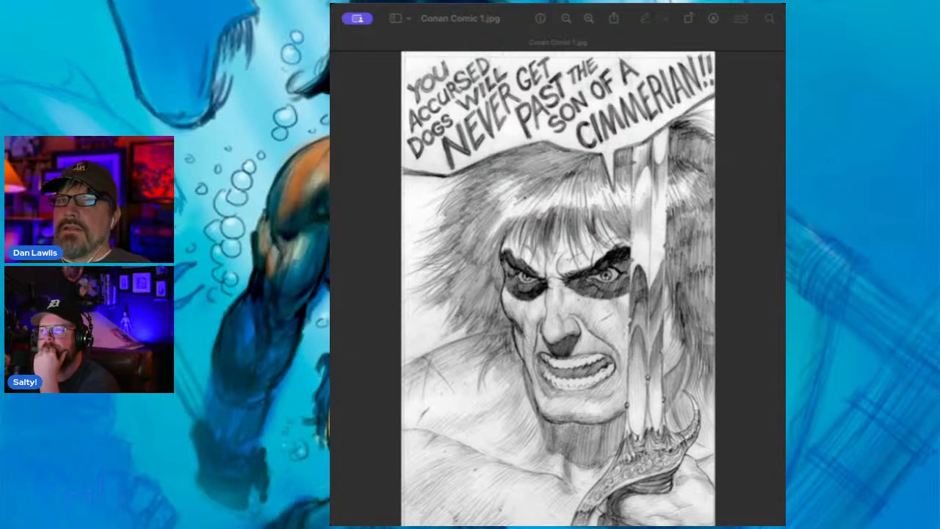
{"action": "left_click", "coordinate": [514, 466]}
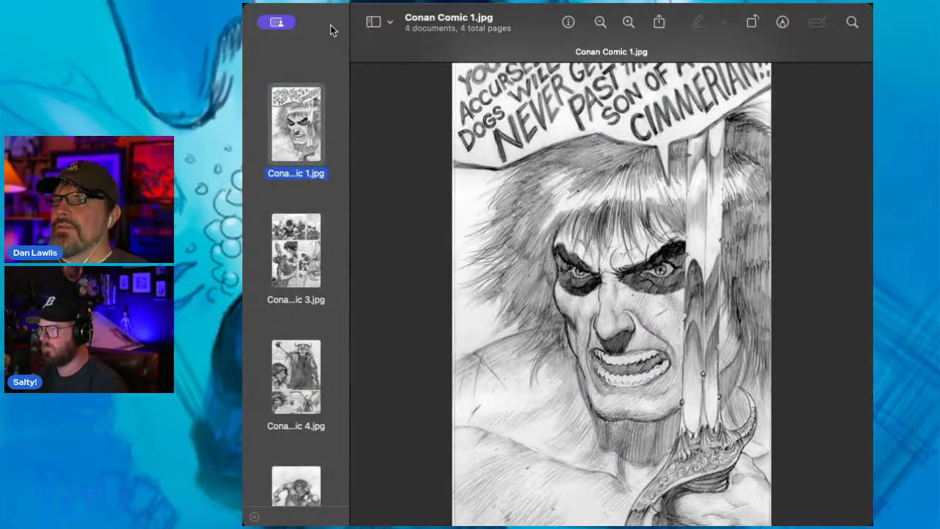
Browse the page thumbnails, view Conan comic2.jpg, and return to Conan Comic 1.jpg.
{"action": "scroll", "coordinate": [297, 441], "scroll_direction": "down", "scroll_amount": 2}
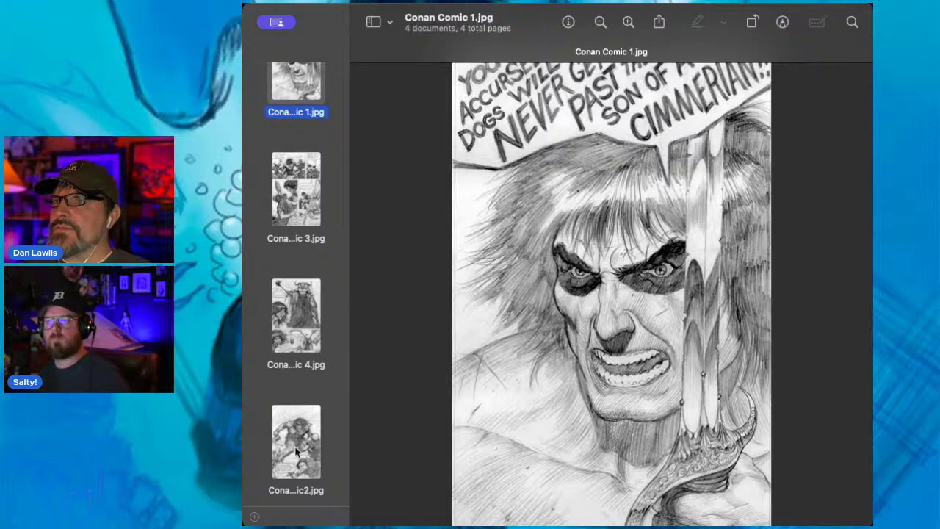
{"action": "left_click", "coordinate": [298, 453]}
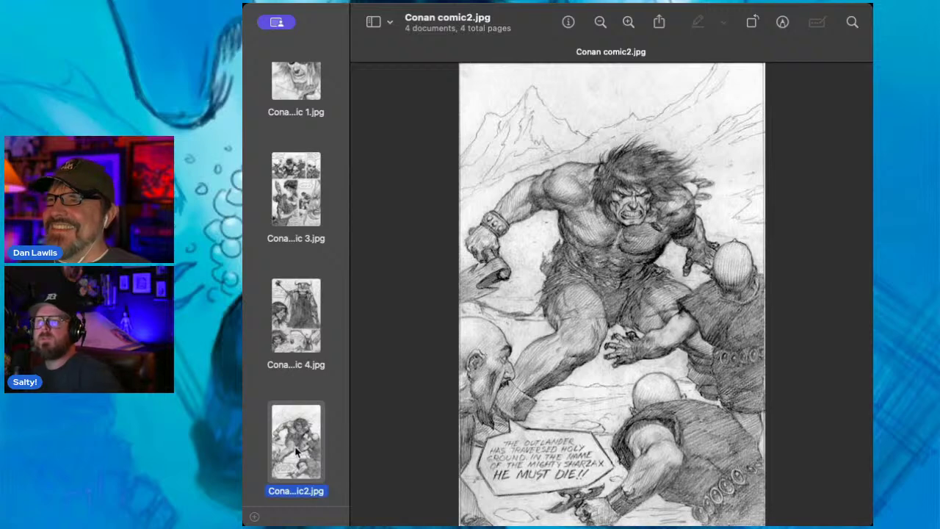
{"action": "left_click", "coordinate": [293, 70]}
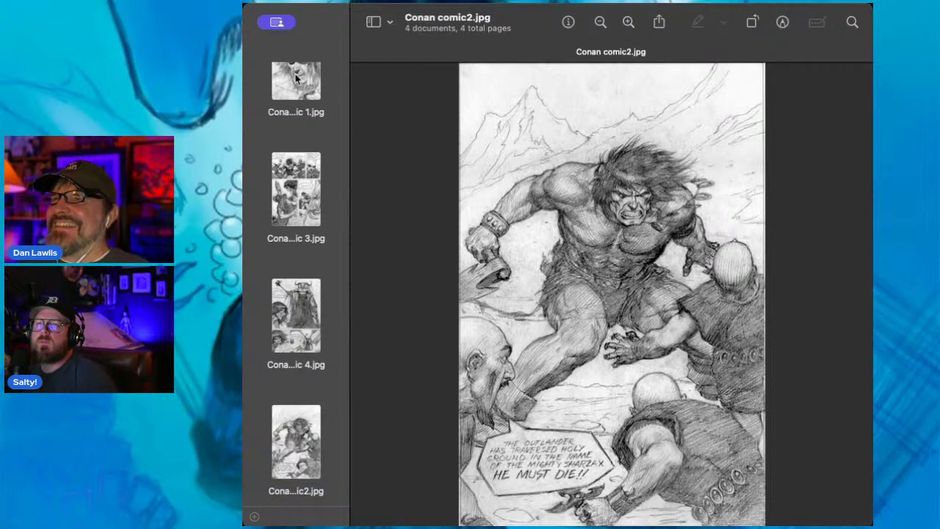
{"action": "left_click", "coordinate": [301, 98]}
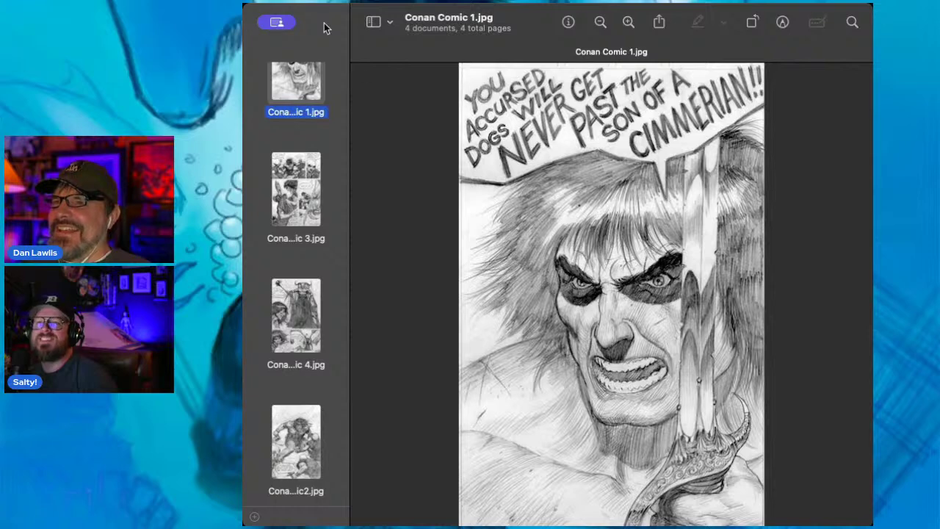
Resize the viewer window so that all four page thumbnails fit, and view Conan comic2.jpg followed by Conan comic 3.jpg.
{"action": "left_click_drag", "start_coordinate": [869, 523], "coordinate": [839, 521]}
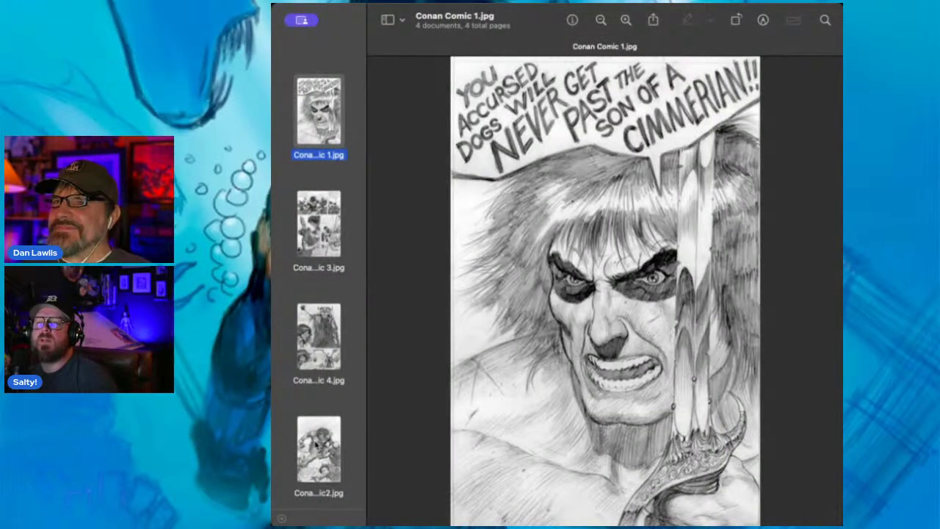
{"action": "left_click", "coordinate": [315, 444]}
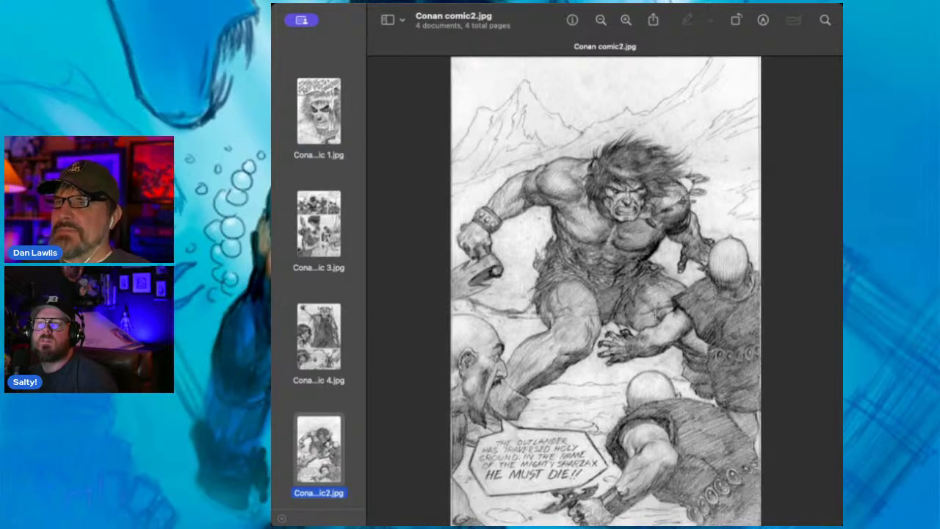
{"action": "left_click", "coordinate": [326, 228]}
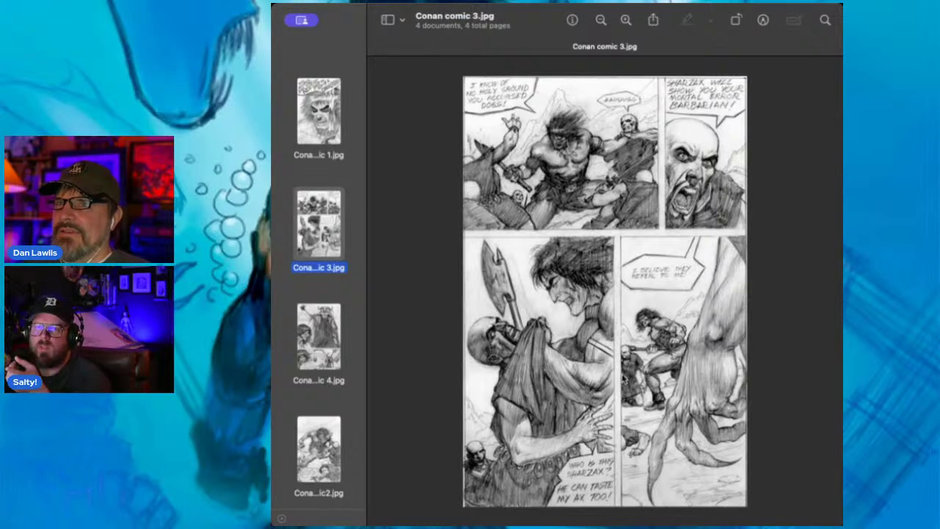
Open Conan comic 4.jpg enlarged and examine its panels from the horned figure down to the final panel and back.
{"action": "left_click", "coordinate": [325, 334]}
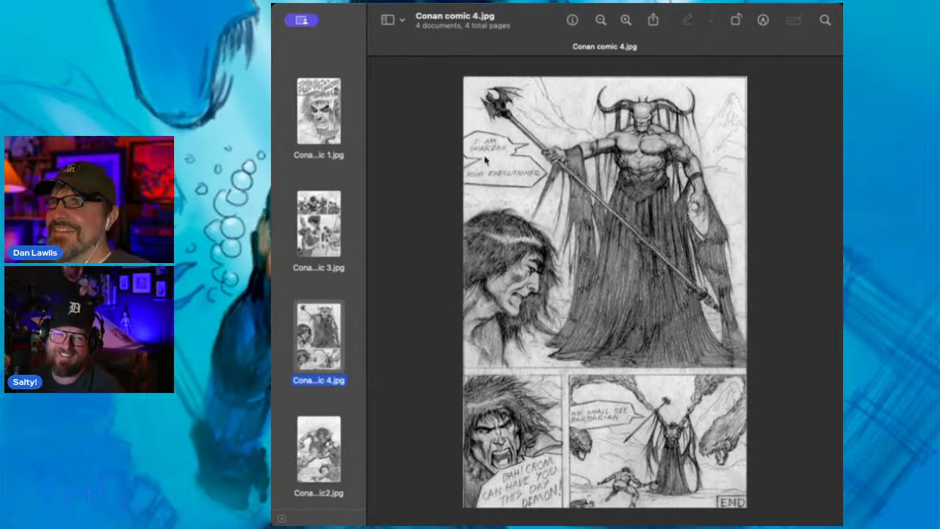
{"action": "left_click", "coordinate": [627, 21]}
{"action": "left_click", "coordinate": [628, 20]}
{"action": "scroll", "coordinate": [646, 184], "scroll_direction": "up", "scroll_amount": 3}
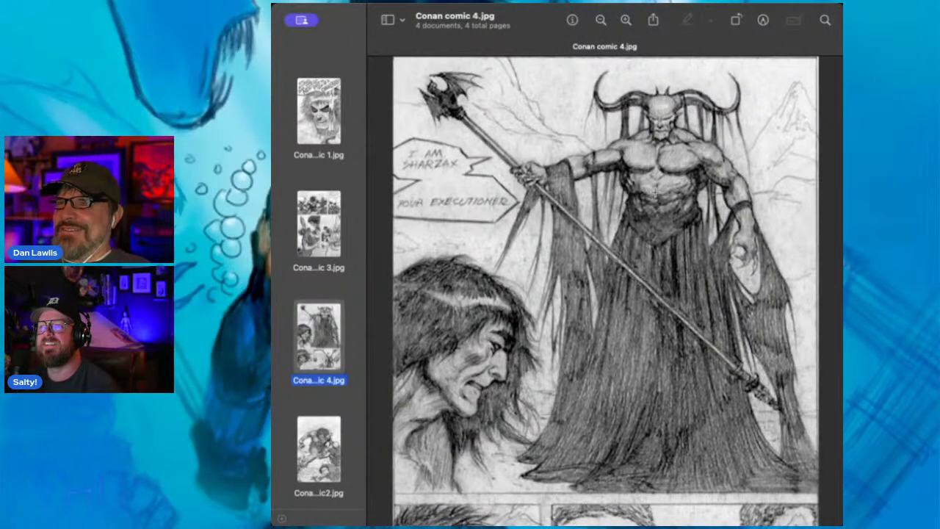
{"action": "scroll", "coordinate": [654, 191], "scroll_direction": "down", "scroll_amount": 5}
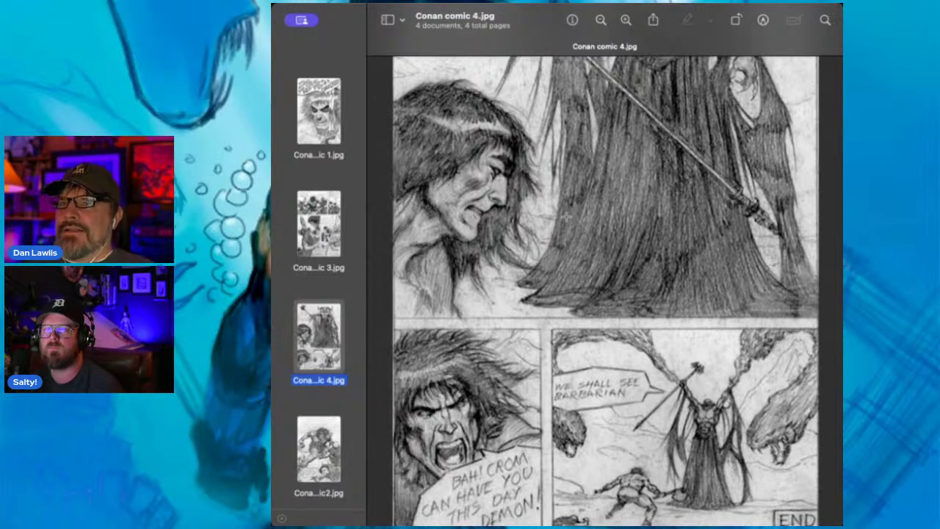
{"action": "scroll", "coordinate": [566, 217], "scroll_direction": "down", "scroll_amount": 1}
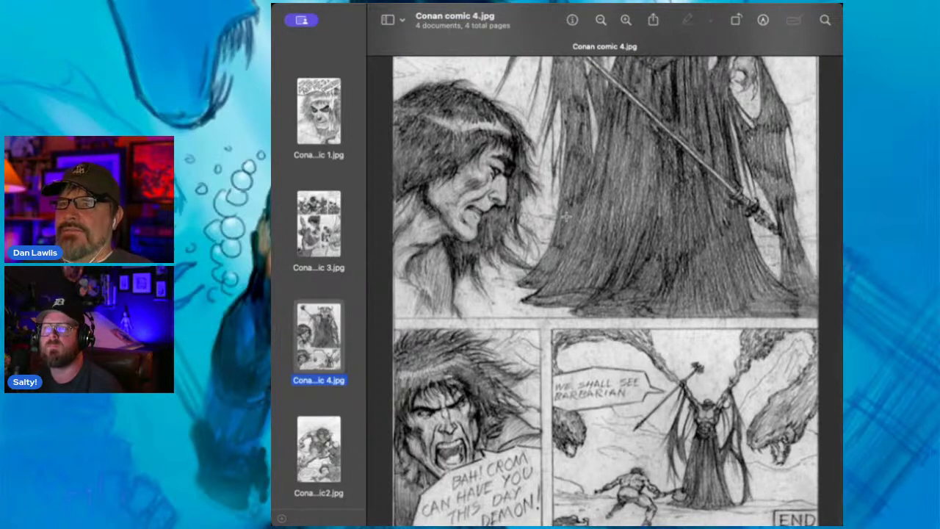
{"action": "scroll", "coordinate": [565, 215], "scroll_direction": "up", "scroll_amount": 5}
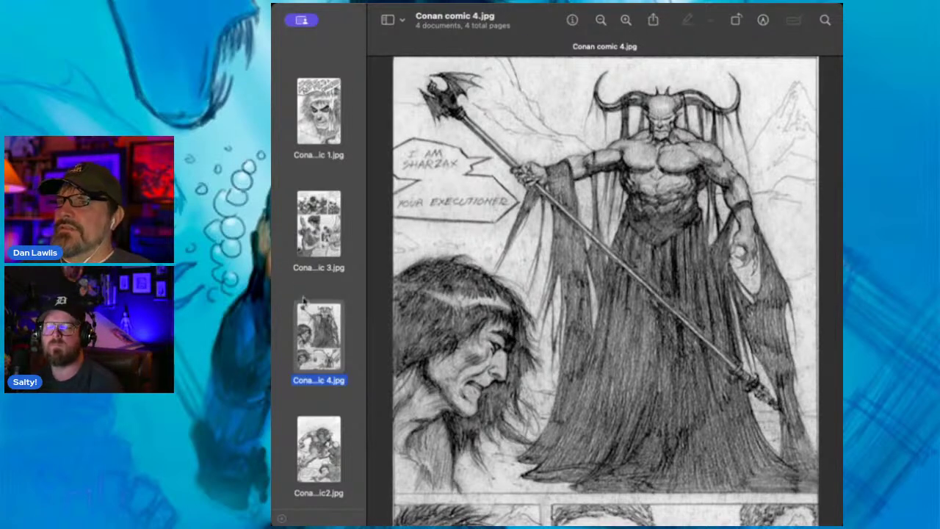
Revisit Conan Comic 1.jpg and Conan comic 3.jpg, and examine the figures, hatching and speech balloon of Conan comic2.jpg enlarged.
{"action": "left_click", "coordinate": [316, 123]}
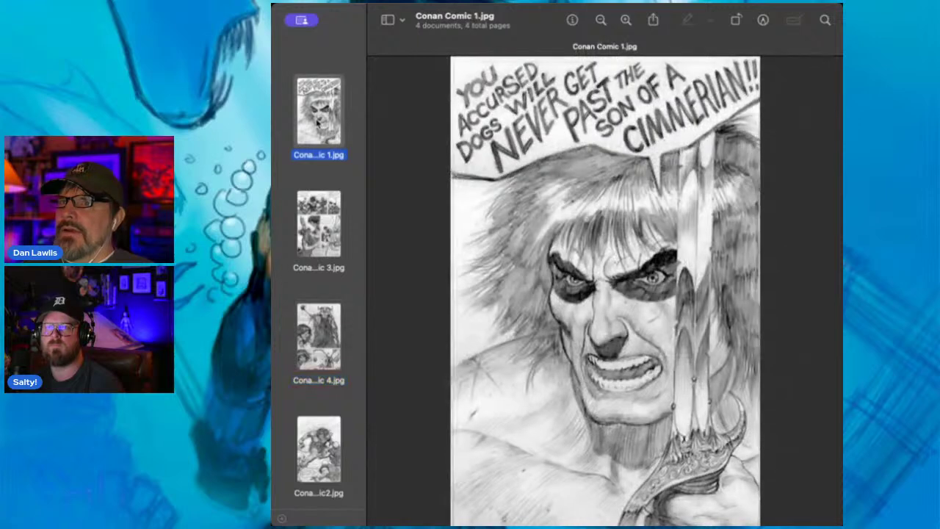
{"action": "left_click", "coordinate": [323, 224]}
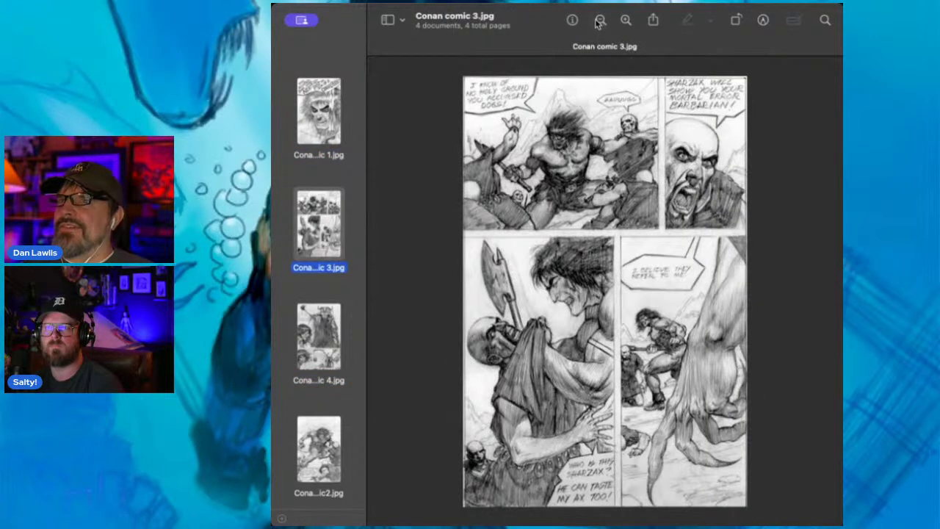
{"action": "left_click", "coordinate": [318, 443]}
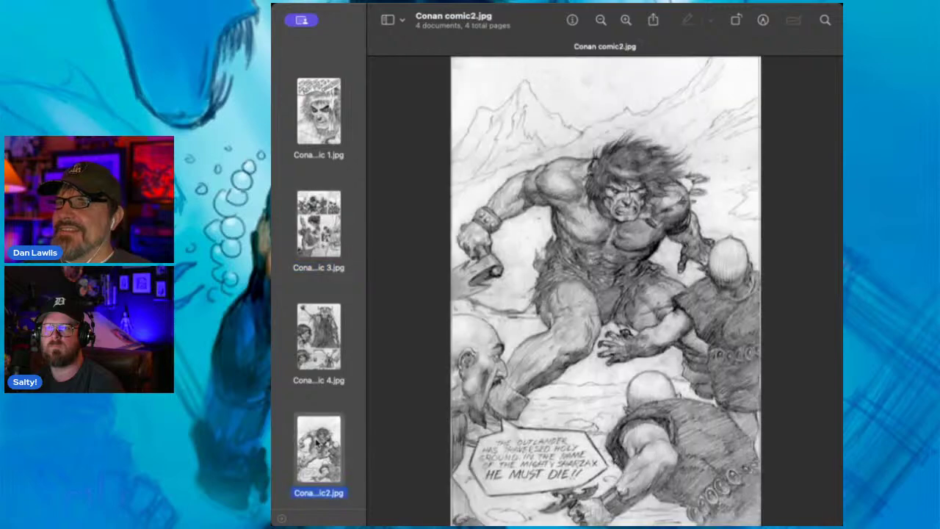
{"action": "left_click", "coordinate": [625, 20]}
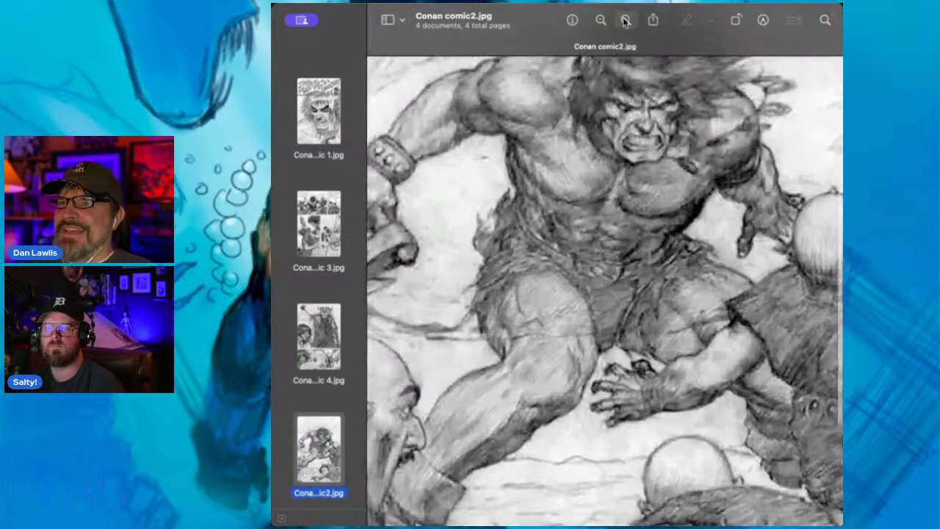
{"action": "left_click", "coordinate": [625, 20]}
{"action": "scroll", "coordinate": [614, 114], "scroll_direction": "down", "scroll_amount": 1}
{"action": "scroll", "coordinate": [613, 114], "scroll_direction": "left", "scroll_amount": 1}
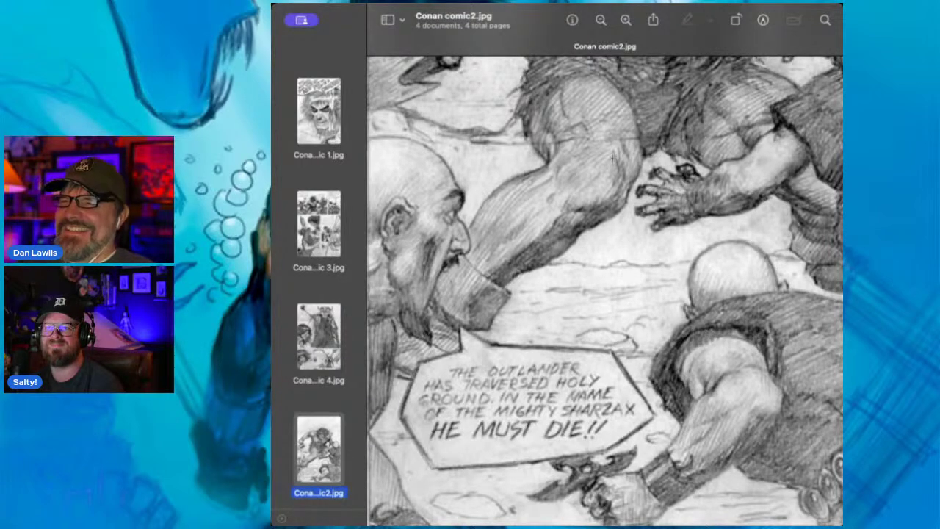
{"action": "scroll", "coordinate": [613, 156], "scroll_direction": "up", "scroll_amount": 3}
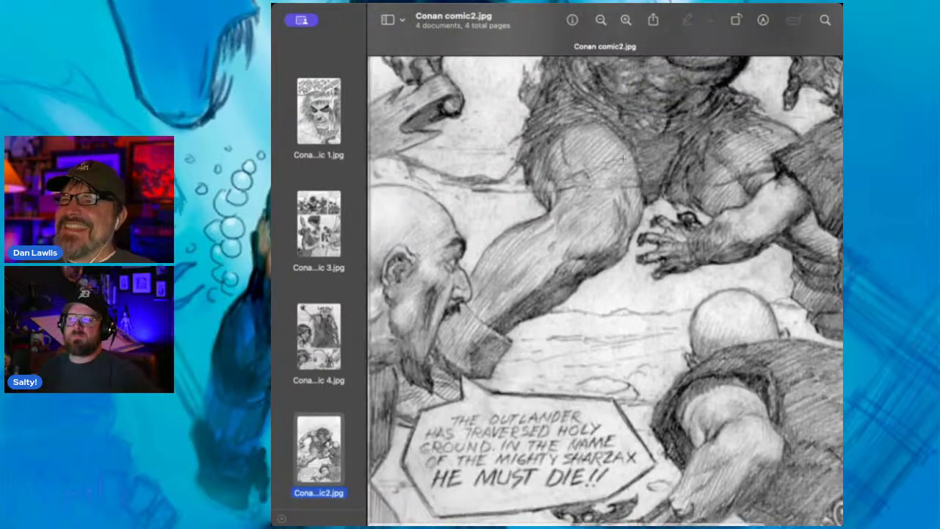
{"action": "scroll", "coordinate": [623, 158], "scroll_direction": "down", "scroll_amount": 2}
{"action": "scroll", "coordinate": [623, 159], "scroll_direction": "right", "scroll_amount": 3}
{"action": "scroll", "coordinate": [622, 159], "scroll_direction": "up", "scroll_amount": 4}
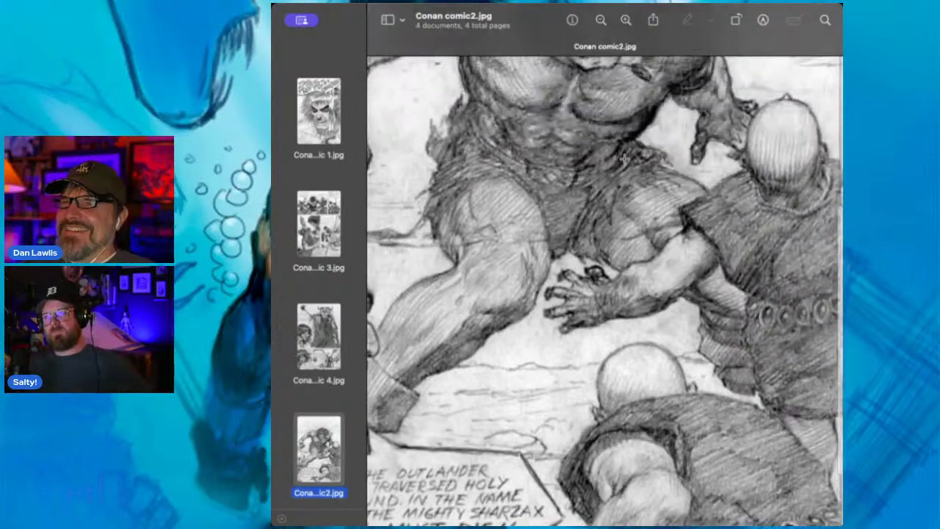
{"action": "scroll", "coordinate": [624, 159], "scroll_direction": "left", "scroll_amount": 3}
{"action": "scroll", "coordinate": [624, 158], "scroll_direction": "down", "scroll_amount": 3}
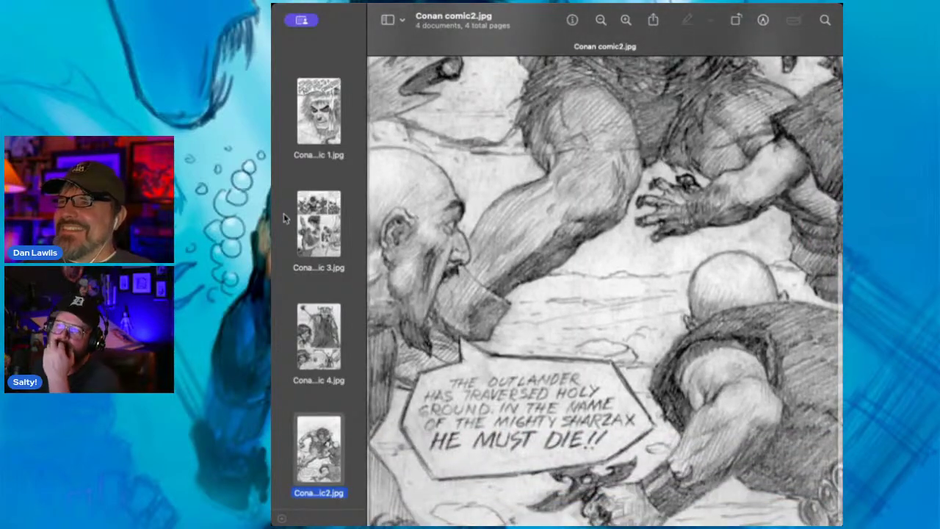
Open Conan comic 3.jpg enlarged and examine its upper fight panels.
{"action": "left_click", "coordinate": [311, 220]}
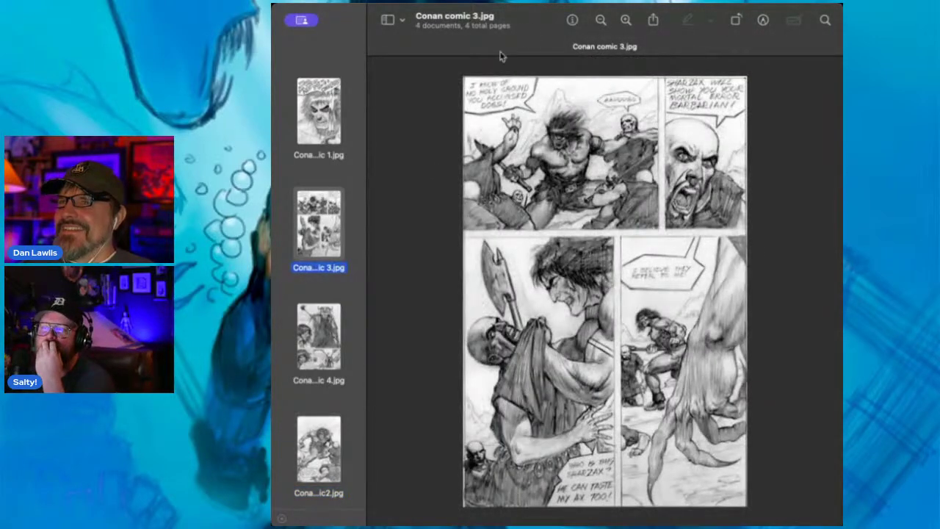
{"action": "left_click", "coordinate": [625, 21]}
{"action": "left_click", "coordinate": [625, 21]}
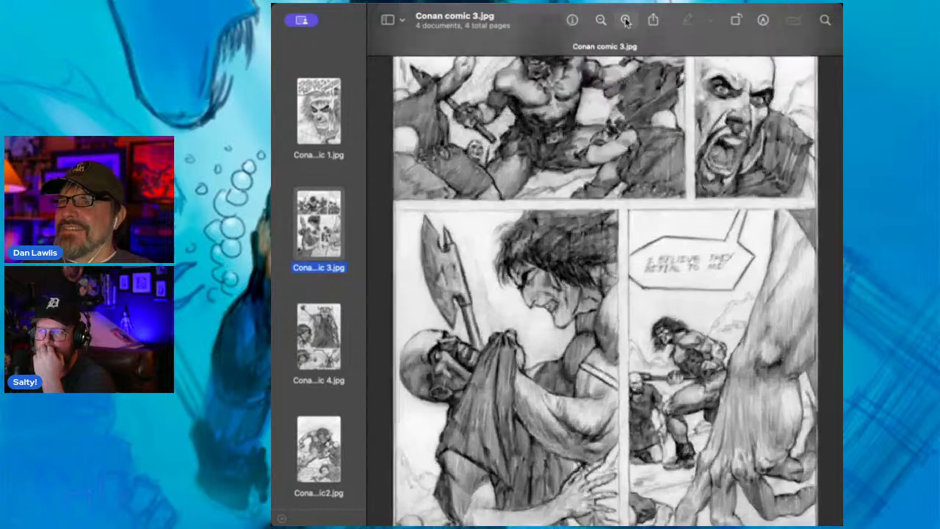
{"action": "scroll", "coordinate": [618, 119], "scroll_direction": "up", "scroll_amount": 3}
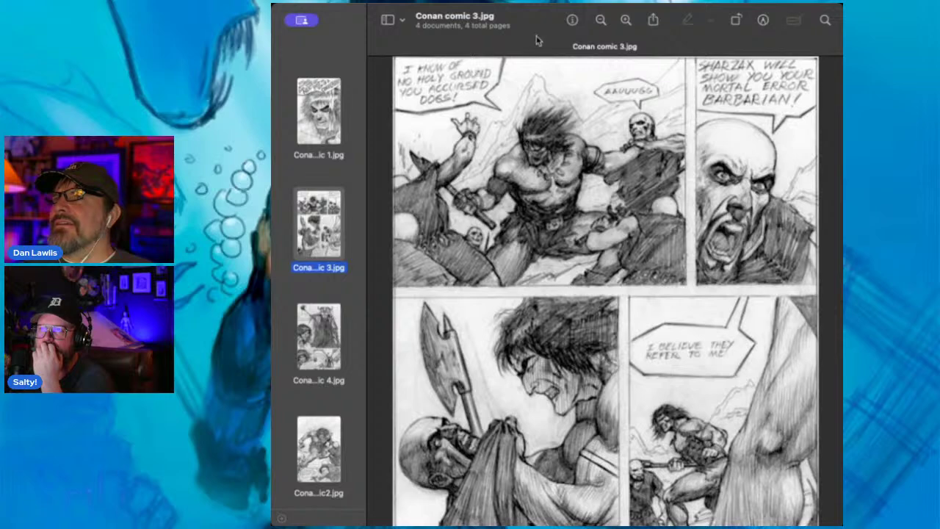
Enlarge Conan comic 3.jpg further and examine the axe fight and shouting bald man panels from side to side.
{"action": "left_click", "coordinate": [629, 20]}
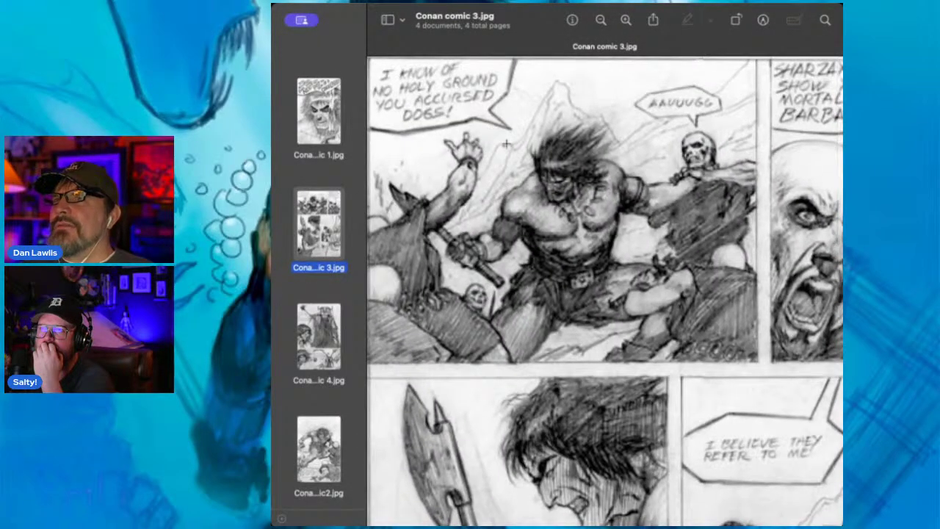
{"action": "scroll", "coordinate": [506, 144], "scroll_direction": "right", "scroll_amount": 5}
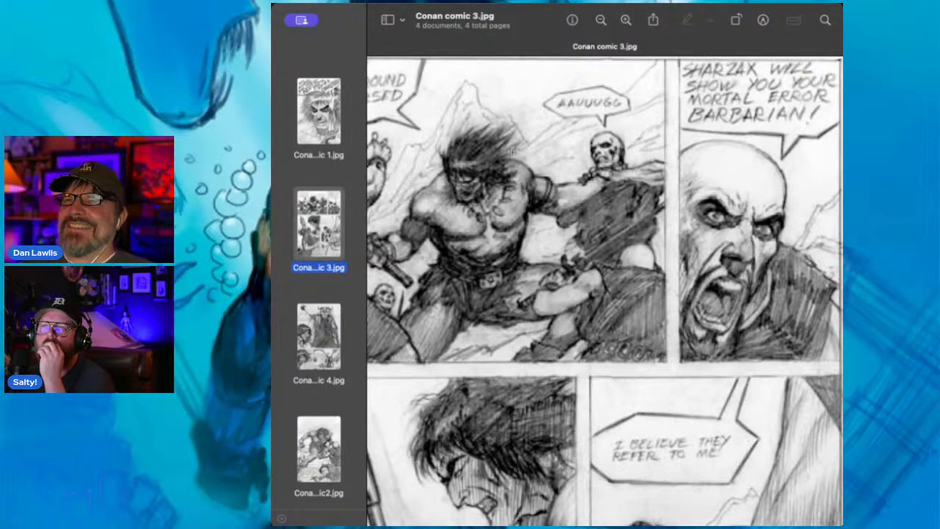
{"action": "scroll", "coordinate": [513, 151], "scroll_direction": "left", "scroll_amount": 3}
{"action": "scroll", "coordinate": [513, 151], "scroll_direction": "right", "scroll_amount": 3}
{"action": "scroll", "coordinate": [512, 152], "scroll_direction": "down", "scroll_amount": 1}
{"action": "scroll", "coordinate": [512, 151], "scroll_direction": "up", "scroll_amount": 1}
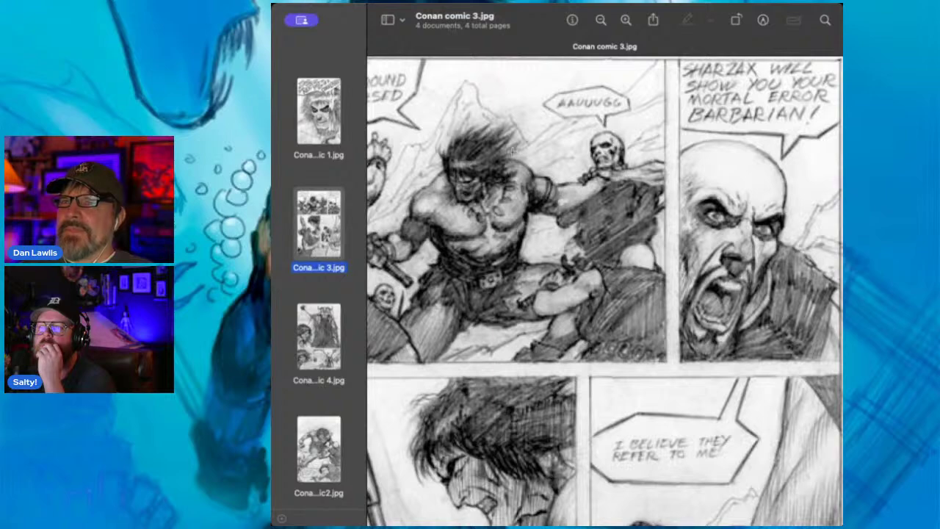
Examine the lower panels of Conan comic 3.jpg, from the grabbed bald man to the giant clawed hand.
{"action": "scroll", "coordinate": [512, 150], "scroll_direction": "down", "scroll_amount": 5}
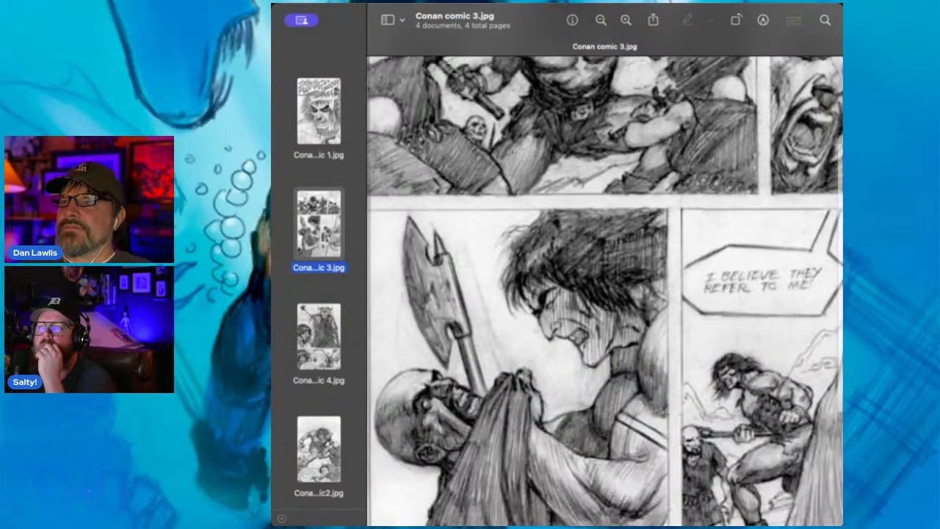
{"action": "scroll", "coordinate": [511, 151], "scroll_direction": "down", "scroll_amount": 3}
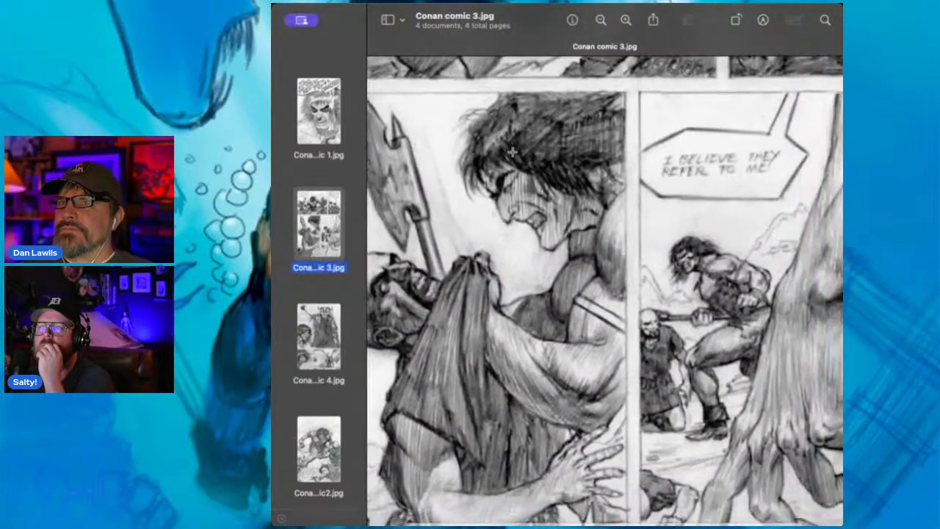
{"action": "scroll", "coordinate": [512, 152], "scroll_direction": "down", "scroll_amount": 4}
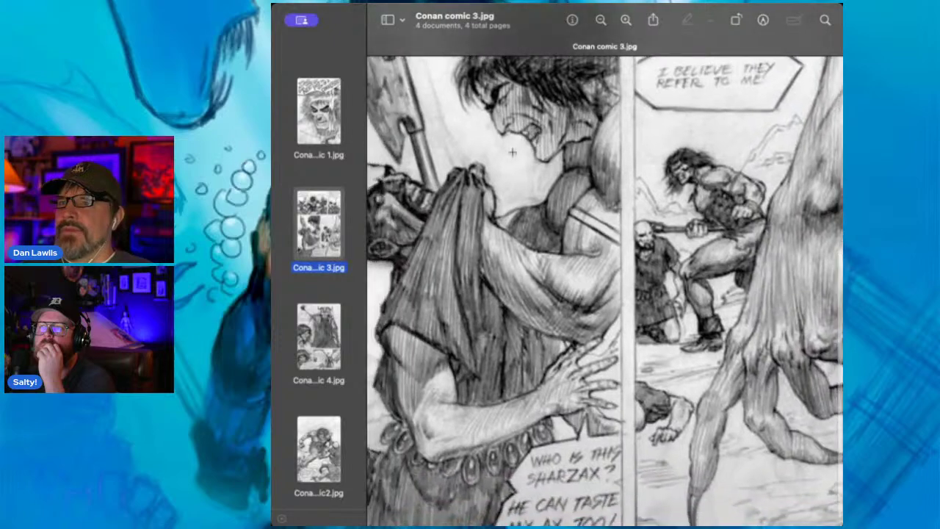
{"action": "scroll", "coordinate": [512, 152], "scroll_direction": "left", "scroll_amount": 3}
{"action": "scroll", "coordinate": [512, 152], "scroll_direction": "down", "scroll_amount": 1}
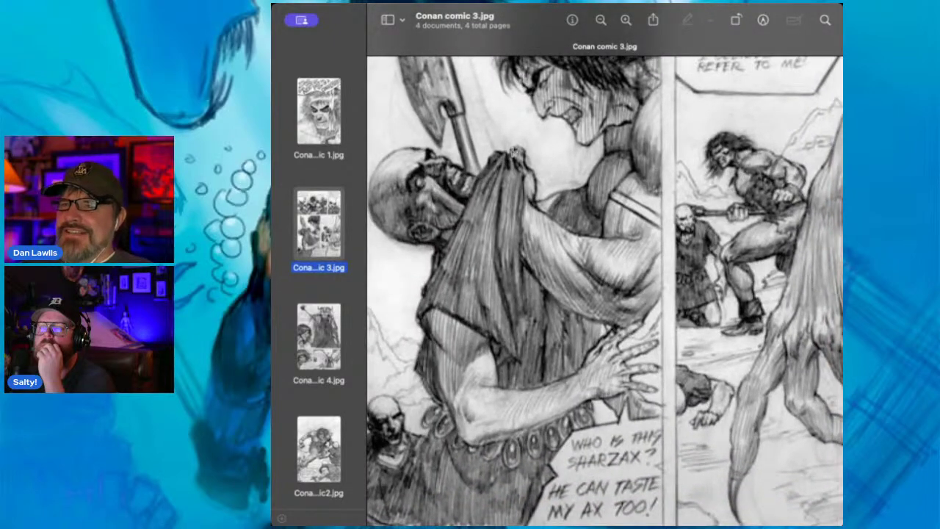
{"action": "scroll", "coordinate": [514, 154], "scroll_direction": "up", "scroll_amount": 3}
{"action": "scroll", "coordinate": [514, 154], "scroll_direction": "right", "scroll_amount": 3}
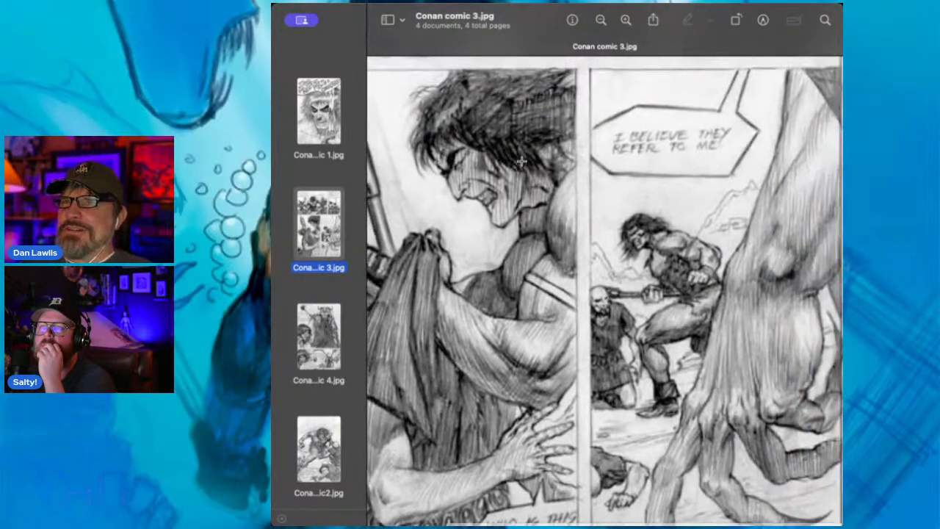
Open Conan comic 4.jpg and examine it from the horned figure down to the final panel.
{"action": "left_click", "coordinate": [314, 337]}
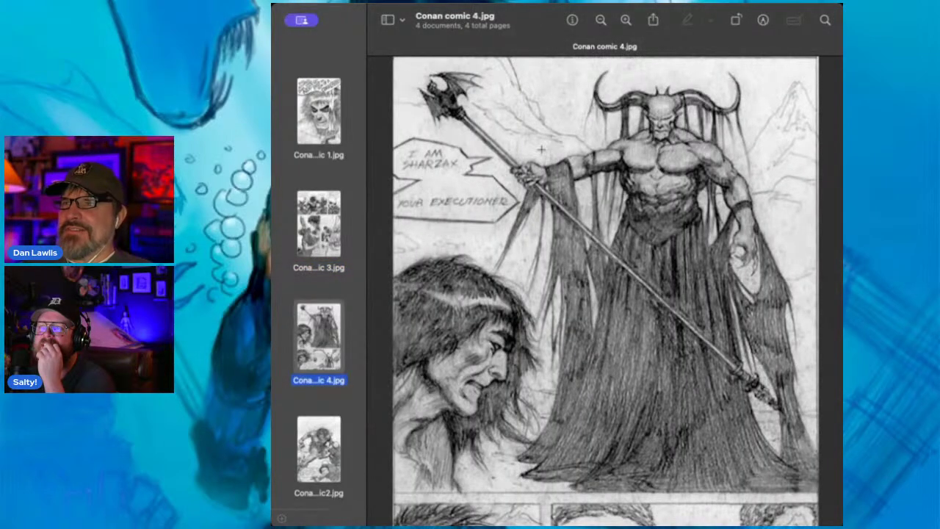
{"action": "scroll", "coordinate": [540, 149], "scroll_direction": "down", "scroll_amount": 5}
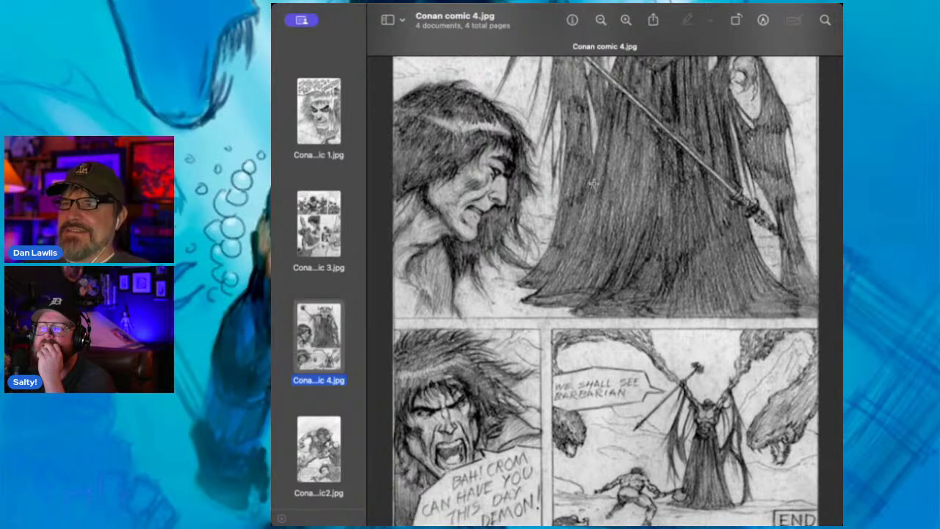
{"action": "scroll", "coordinate": [654, 315], "scroll_direction": "down", "scroll_amount": 2}
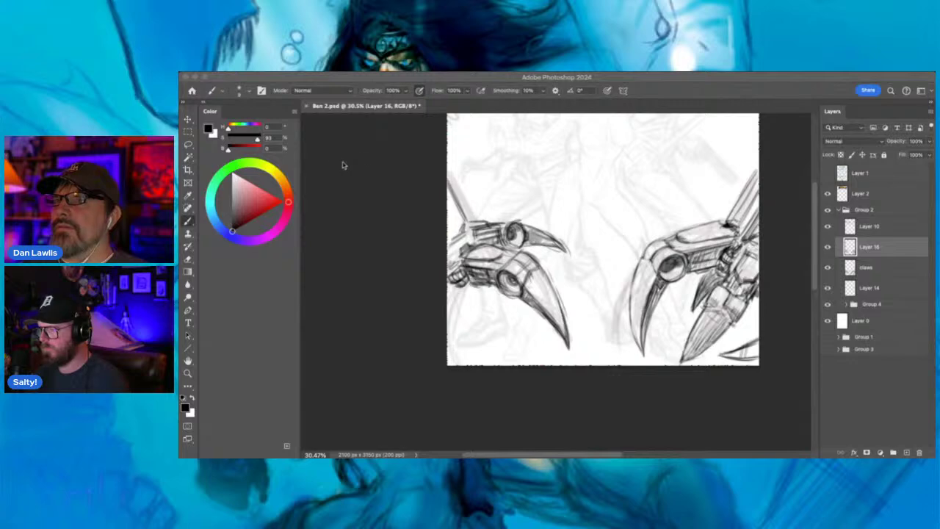
Switch back to Photoshop and adjust its window so the Ben 2.psd claw drawing shows larger.
{"action": "left_click", "coordinate": [335, 77]}
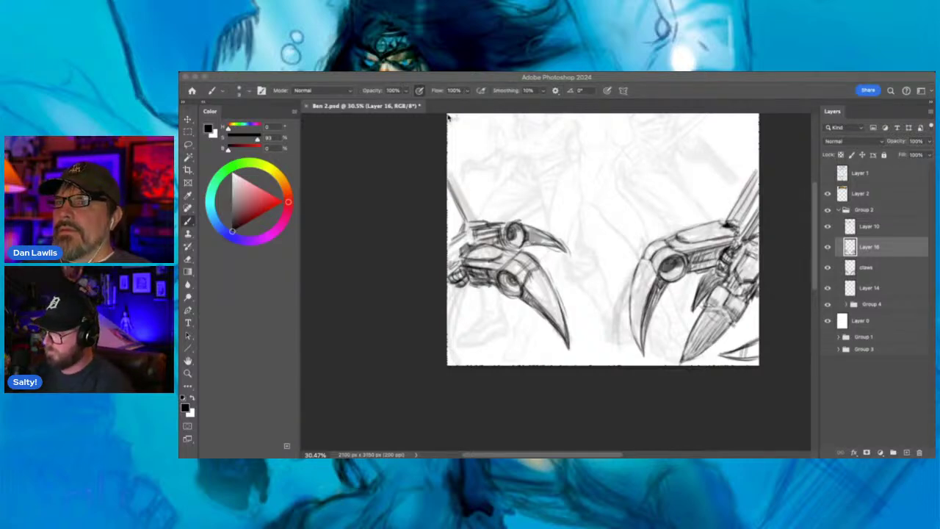
{"action": "left_click", "coordinate": [461, 80]}
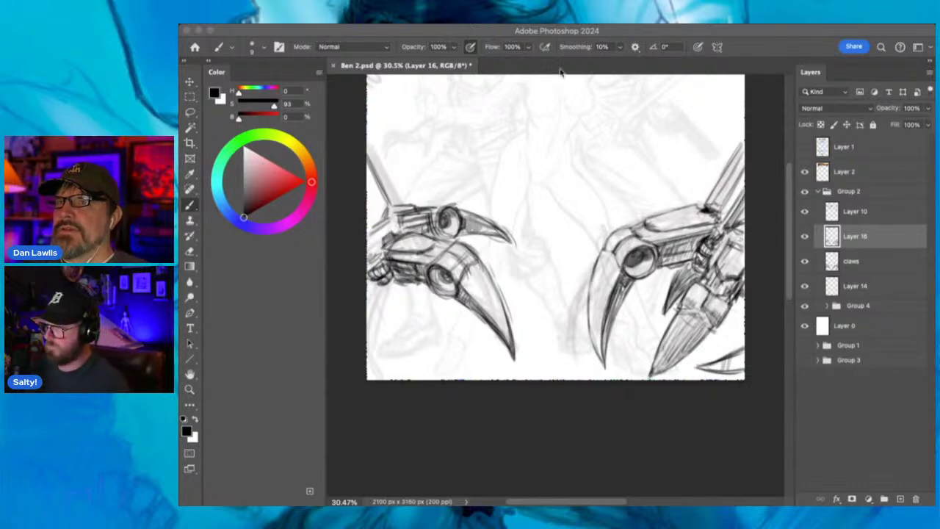
{"action": "left_click", "coordinate": [561, 29]}
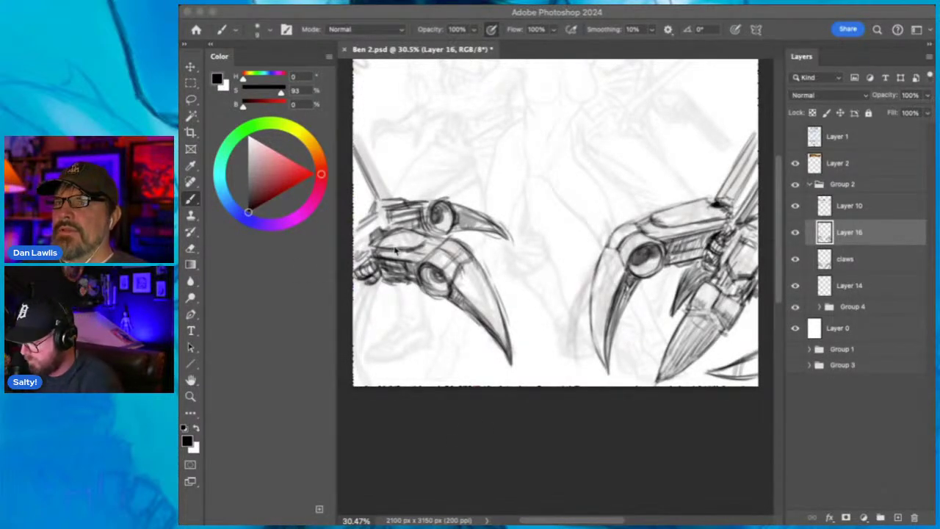
{"action": "left_click", "coordinate": [477, 15]}
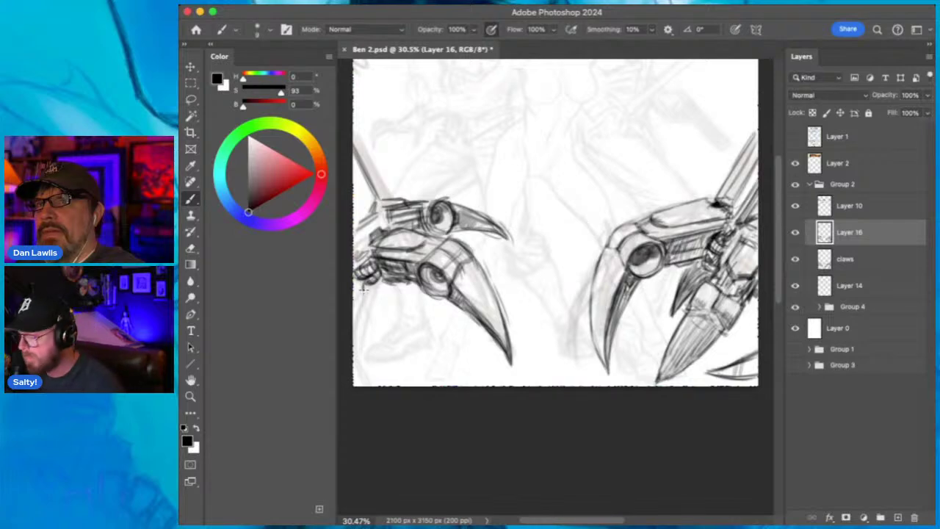
Draw and shade the left claw's downward-pointing finger at the canvas's left edge on Layer 16, with its curved tip and wrist connection.
{"action": "mouse_move", "coordinate": [364, 290]}
{"action": "left_mouse_down"}
{"action": "mouse_move", "coordinate": [360, 371]}
{"action": "mouse_move", "coordinate": [359, 304]}
{"action": "mouse_move", "coordinate": [359, 345]}
{"action": "mouse_move", "coordinate": [355, 335]}
{"action": "mouse_move", "coordinate": [368, 380]}
{"action": "left_mouse_up"}
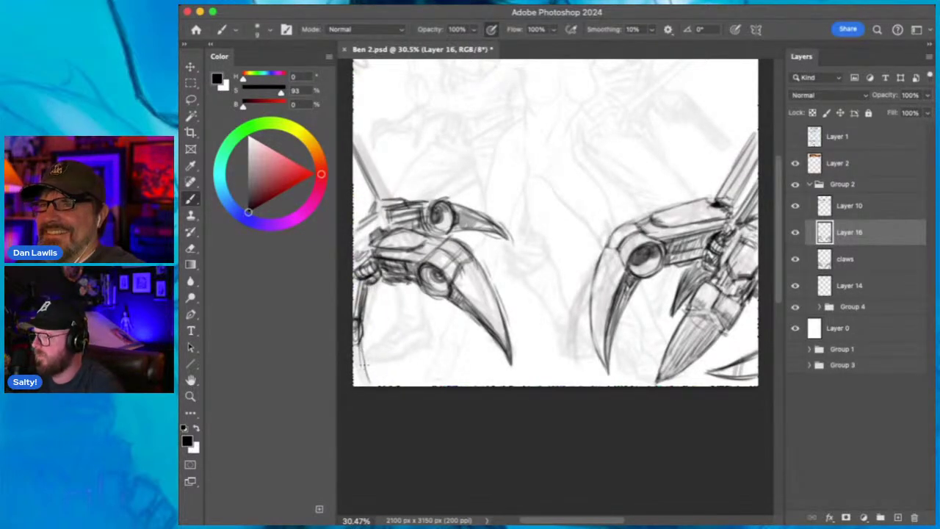
{"action": "left_click_drag", "start_coordinate": [362, 339], "coordinate": [374, 378]}
{"action": "left_click_drag", "start_coordinate": [357, 323], "coordinate": [371, 385]}
{"action": "mouse_move", "coordinate": [358, 351]}
{"action": "left_mouse_down"}
{"action": "mouse_move", "coordinate": [379, 385]}
{"action": "mouse_move", "coordinate": [370, 383]}
{"action": "left_mouse_up"}
{"action": "left_click_drag", "start_coordinate": [353, 348], "coordinate": [362, 370]}
{"action": "mouse_move", "coordinate": [361, 282]}
{"action": "left_mouse_down"}
{"action": "mouse_move", "coordinate": [355, 313]}
{"action": "mouse_move", "coordinate": [354, 258]}
{"action": "left_mouse_up"}
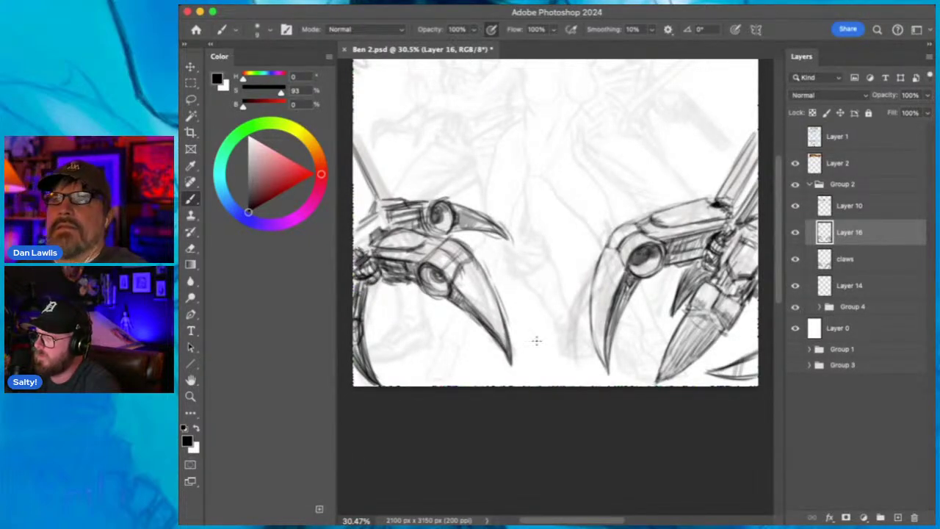
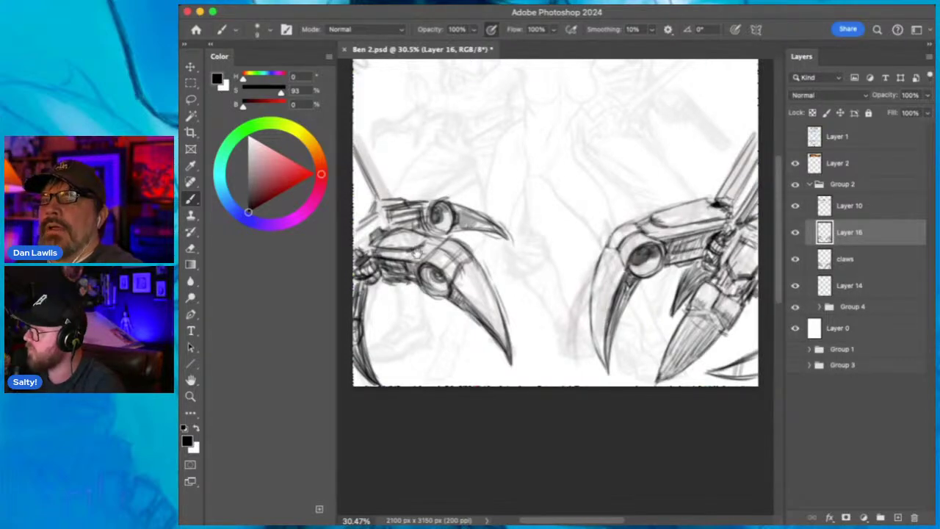
Strengthen the left claw's lower round joint, the underside of its upper talon and the wrist lines with the Brush tool.
{"action": "scroll", "coordinate": [417, 252], "scroll_direction": "up", "scroll_amount": 3}
{"action": "scroll", "coordinate": [417, 252], "scroll_direction": "left", "scroll_amount": 3}
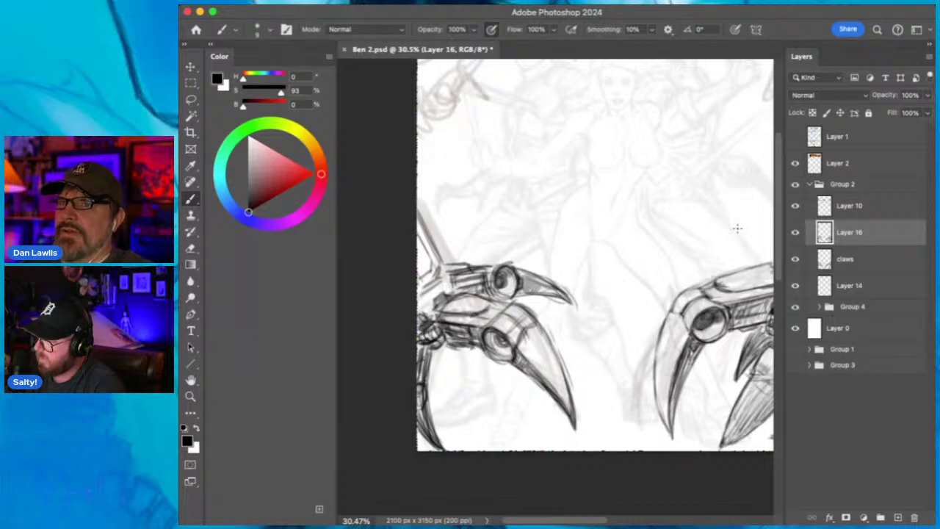
{"action": "left_click", "coordinate": [190, 248]}
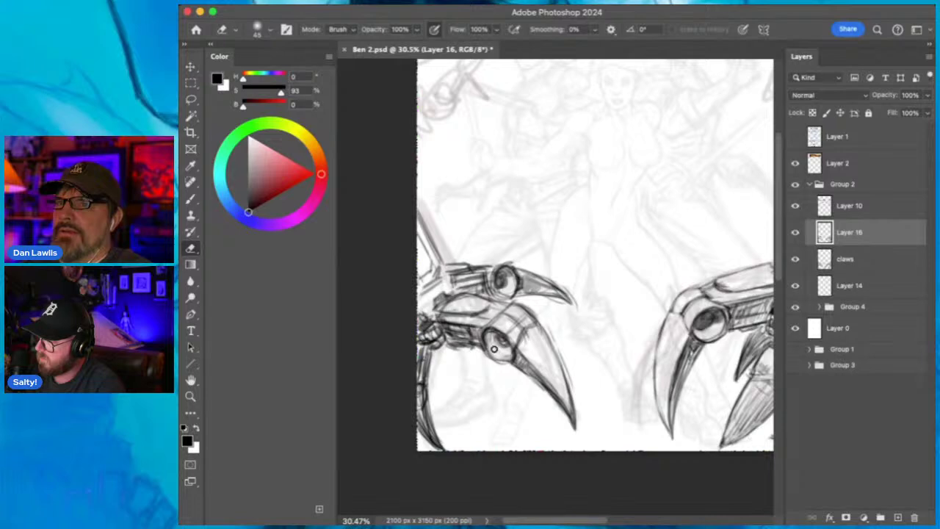
{"action": "left_click", "coordinate": [190, 198]}
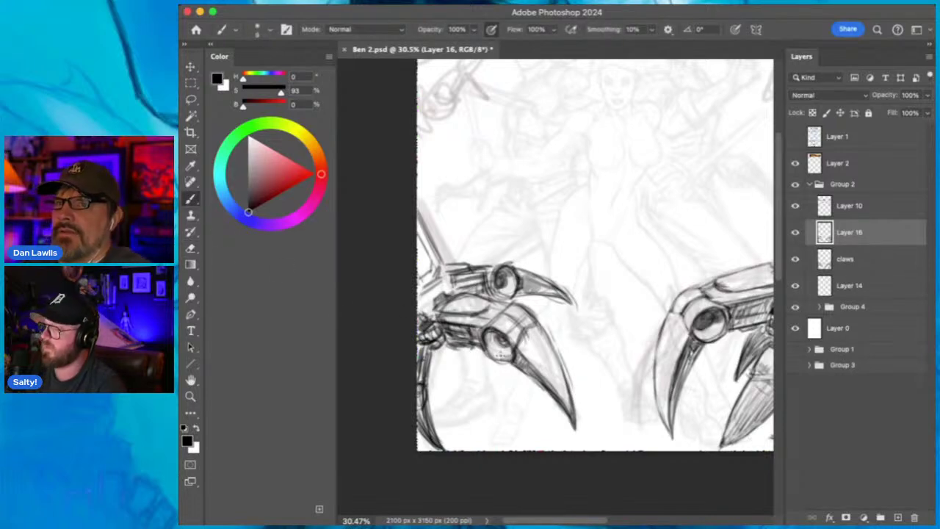
{"action": "left_click_drag", "start_coordinate": [488, 347], "coordinate": [507, 358]}
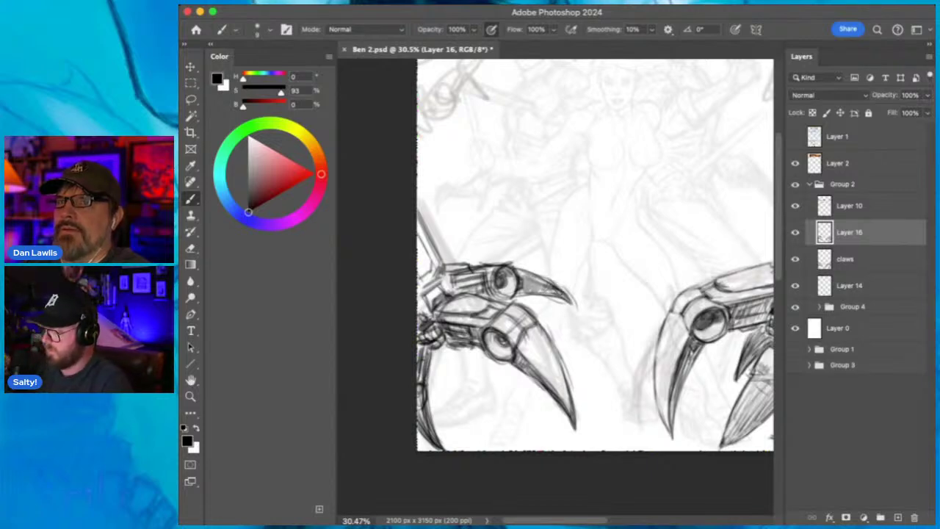
{"action": "left_click_drag", "start_coordinate": [514, 298], "coordinate": [580, 310]}
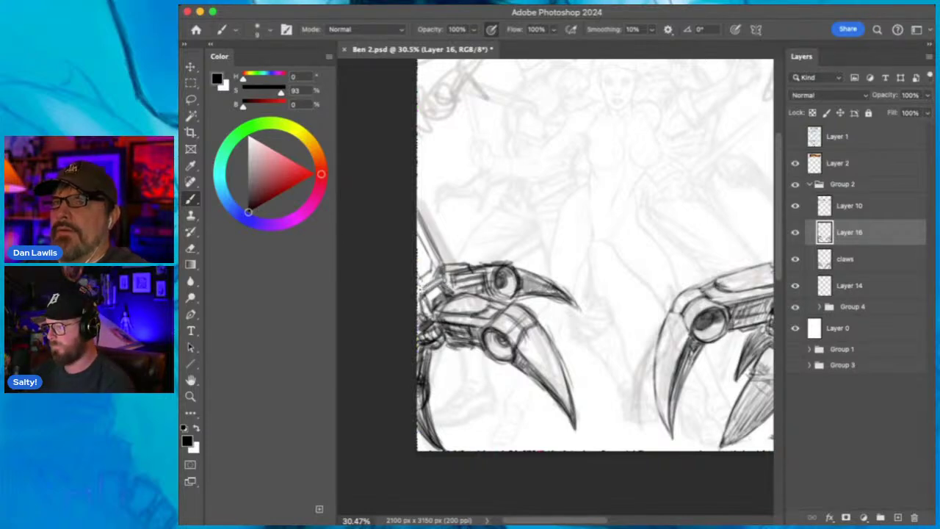
{"action": "left_click_drag", "start_coordinate": [430, 280], "coordinate": [421, 291]}
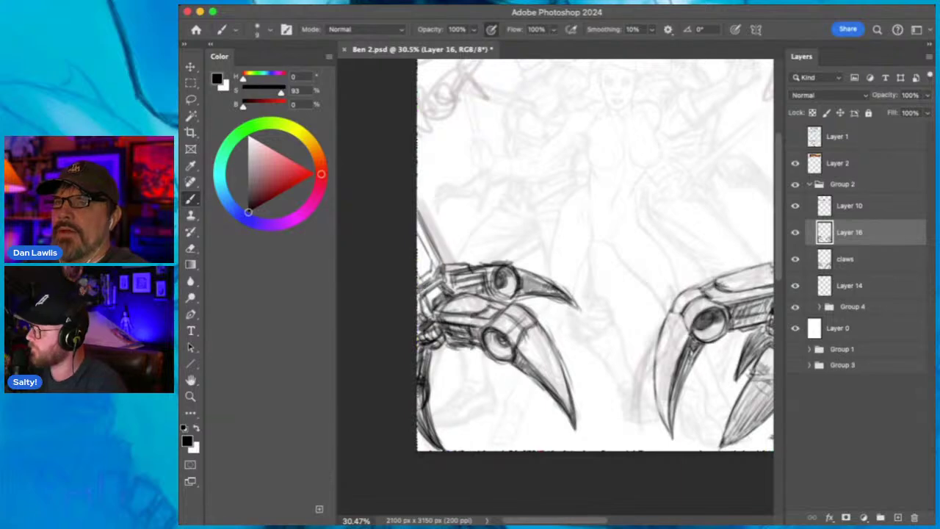
Clean up and redraw the top edge of the left claw's upper finger beside its round joint.
{"action": "scroll", "coordinate": [722, 311], "scroll_direction": "right", "scroll_amount": 2}
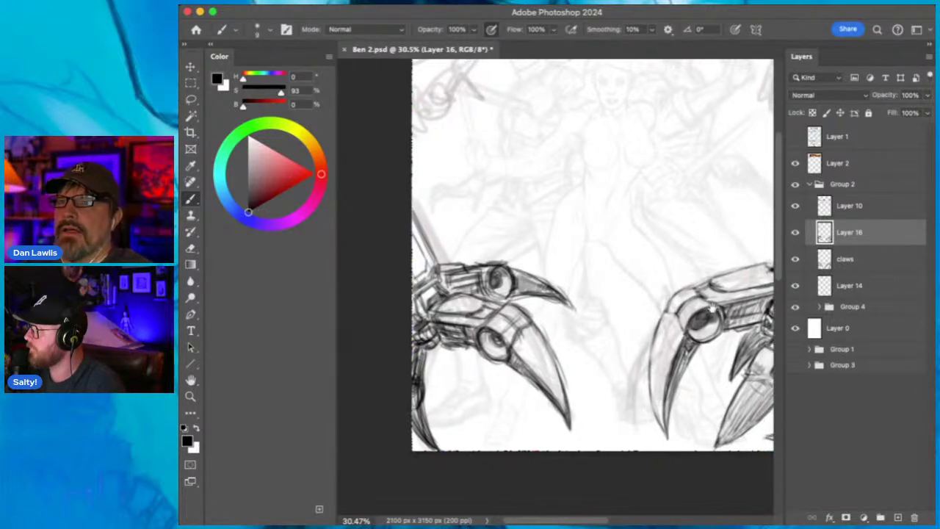
{"action": "left_click", "coordinate": [190, 248]}
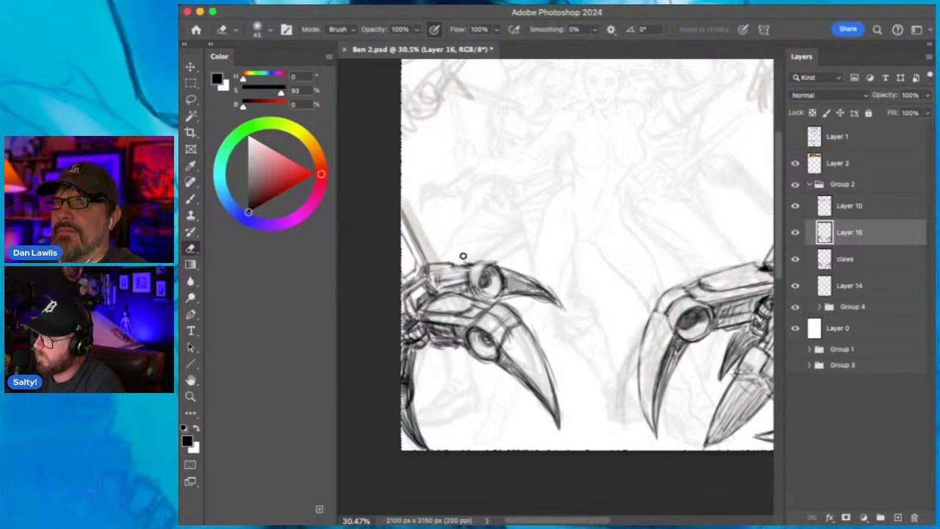
{"action": "left_click", "coordinate": [190, 198]}
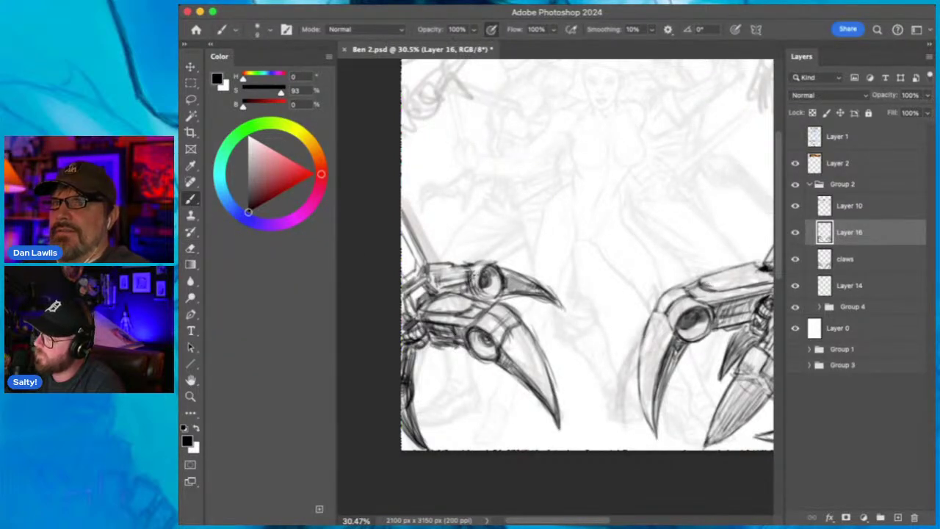
{"action": "left_click_drag", "start_coordinate": [468, 262], "coordinate": [488, 261]}
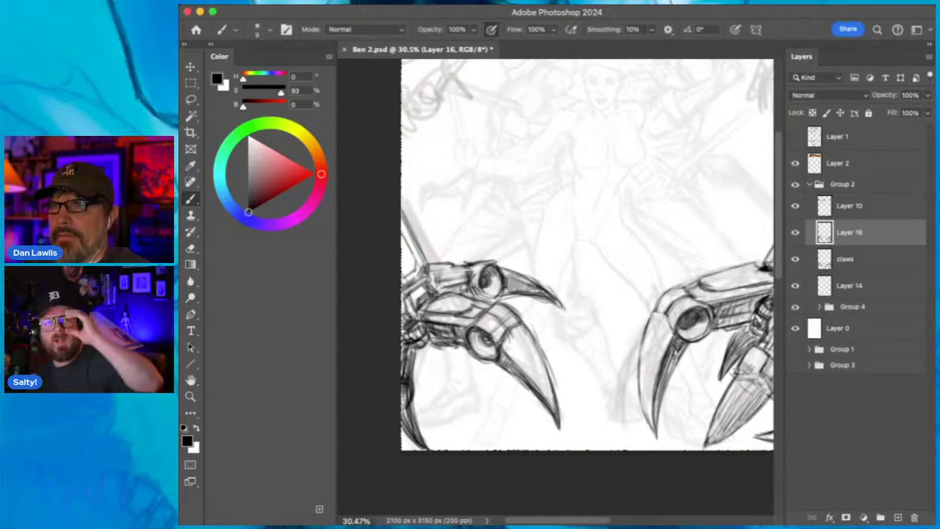
Refine the left claw's lower knuckle outline and the upper finger's segment with darker brush lines.
{"action": "key", "text": "e"}
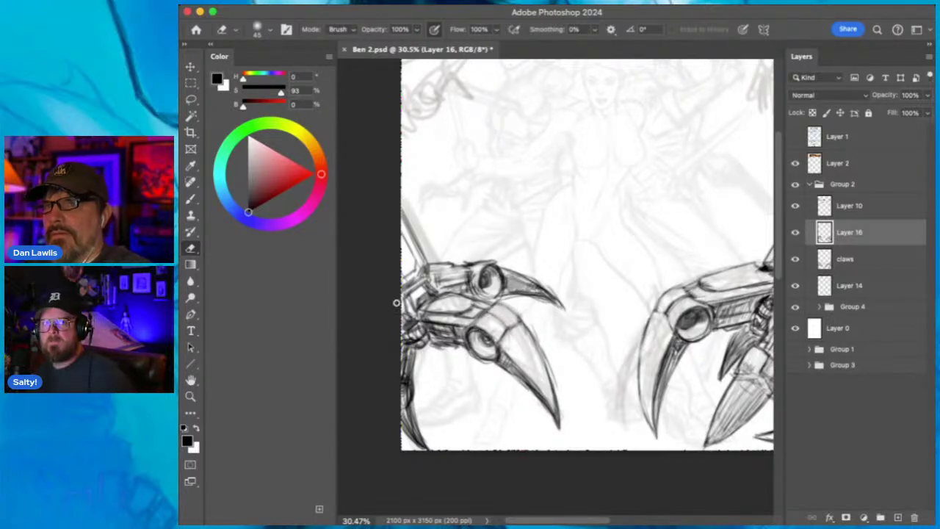
{"action": "key", "text": "b"}
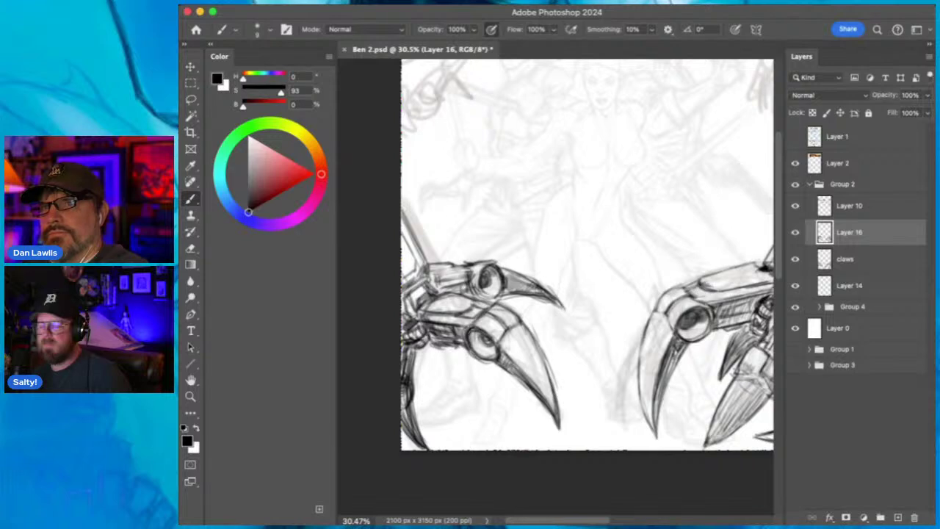
{"action": "left_click_drag", "start_coordinate": [474, 316], "coordinate": [455, 318]}
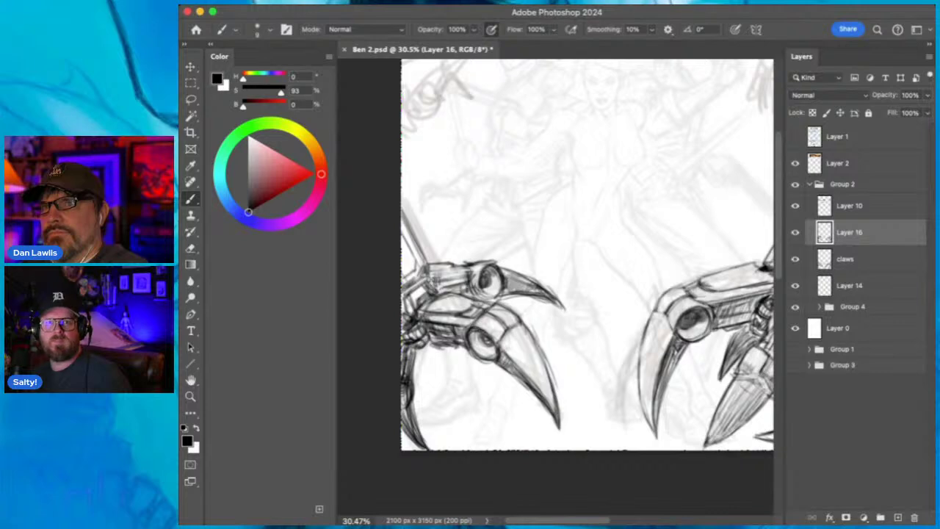
{"action": "mouse_move", "coordinate": [428, 273]}
{"action": "left_mouse_down"}
{"action": "mouse_move", "coordinate": [433, 288]}
{"action": "mouse_move", "coordinate": [498, 300]}
{"action": "mouse_move", "coordinate": [463, 294]}
{"action": "left_mouse_up"}
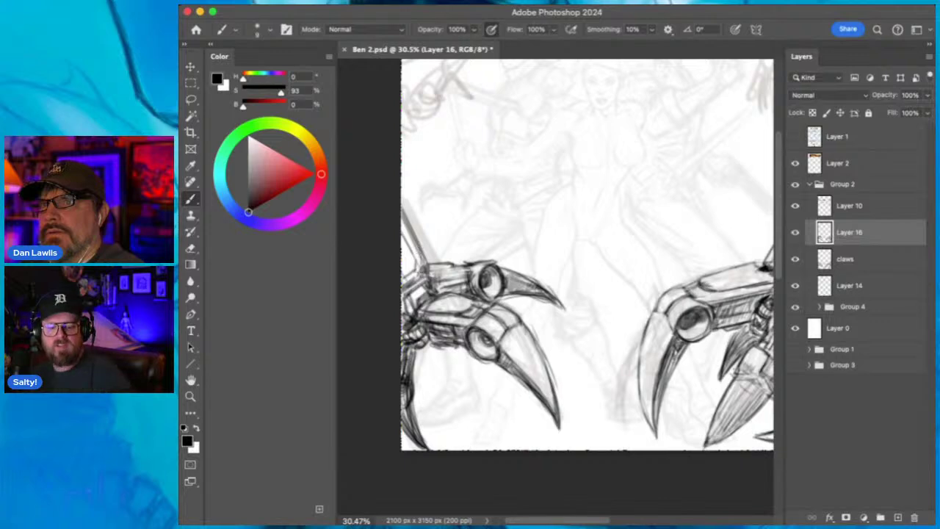
Touch up the left claw's wrist lines at the canvas's left edge on Layer 16 with small brush strokes.
{"action": "mouse_move", "coordinate": [714, 339]}
{"action": "left_mouse_down"}
{"action": "mouse_move", "coordinate": [592, 341]}
{"action": "mouse_move", "coordinate": [670, 322]}
{"action": "left_mouse_up"}
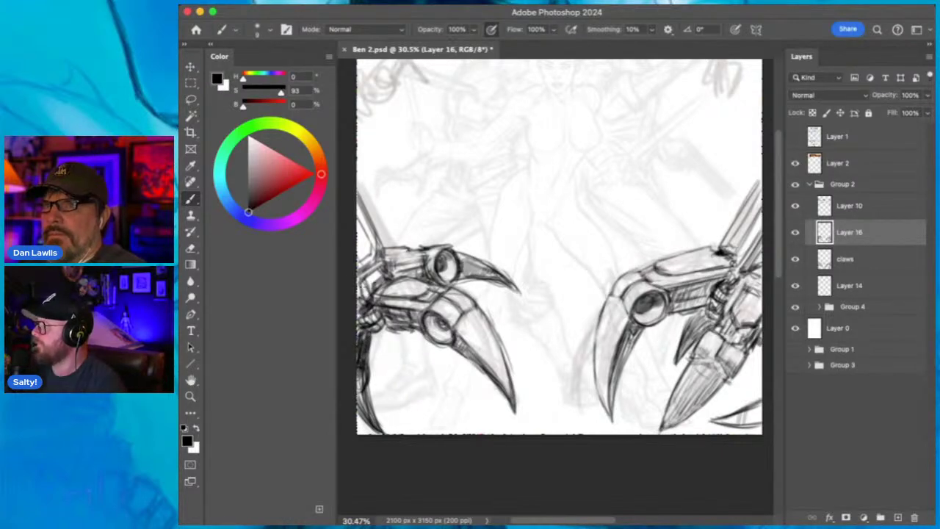
{"action": "left_click_drag", "start_coordinate": [362, 285], "coordinate": [360, 300]}
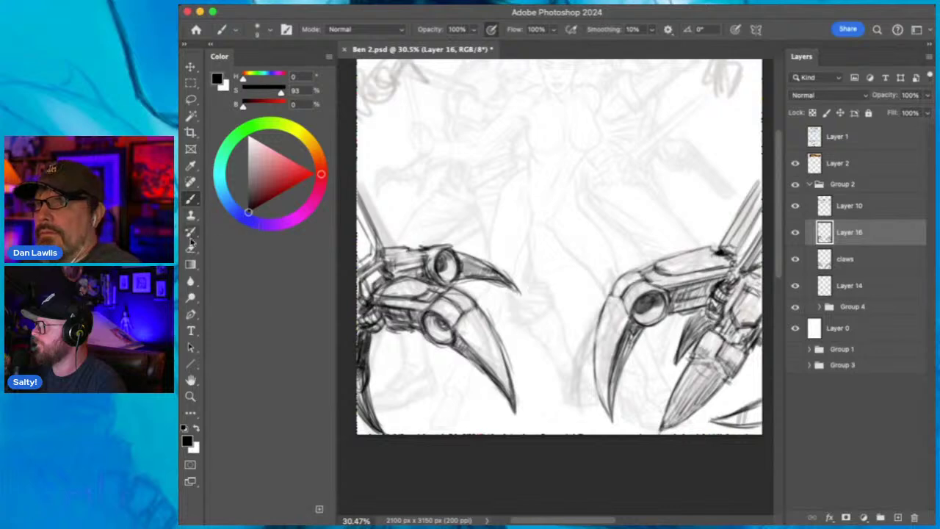
{"action": "key", "text": "e"}
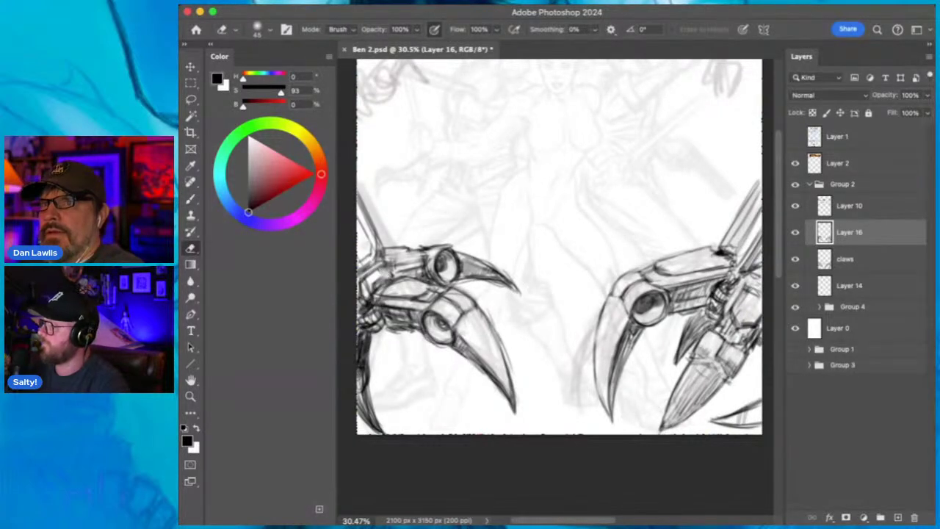
{"action": "key", "text": "b"}
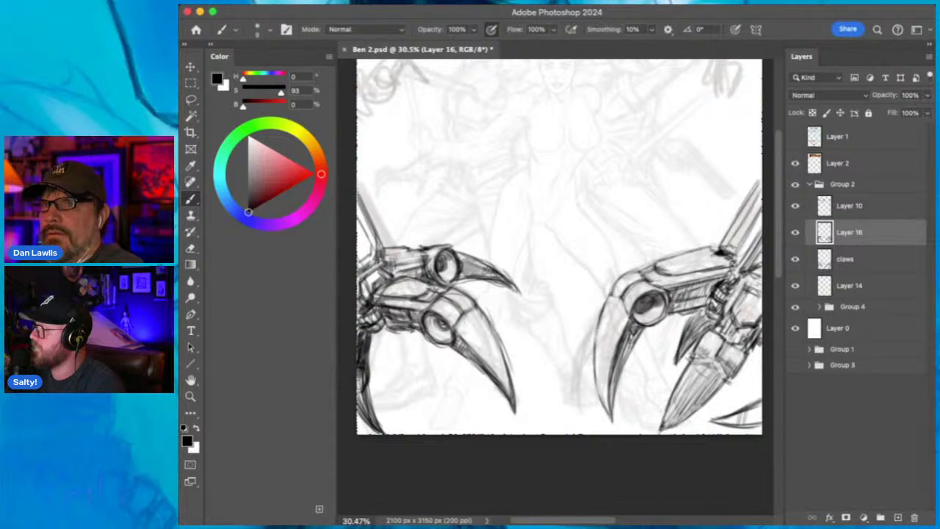
{"action": "mouse_move", "coordinate": [370, 248]}
{"action": "left_mouse_down"}
{"action": "mouse_move", "coordinate": [376, 267]}
{"action": "mouse_move", "coordinate": [359, 272]}
{"action": "left_mouse_up"}
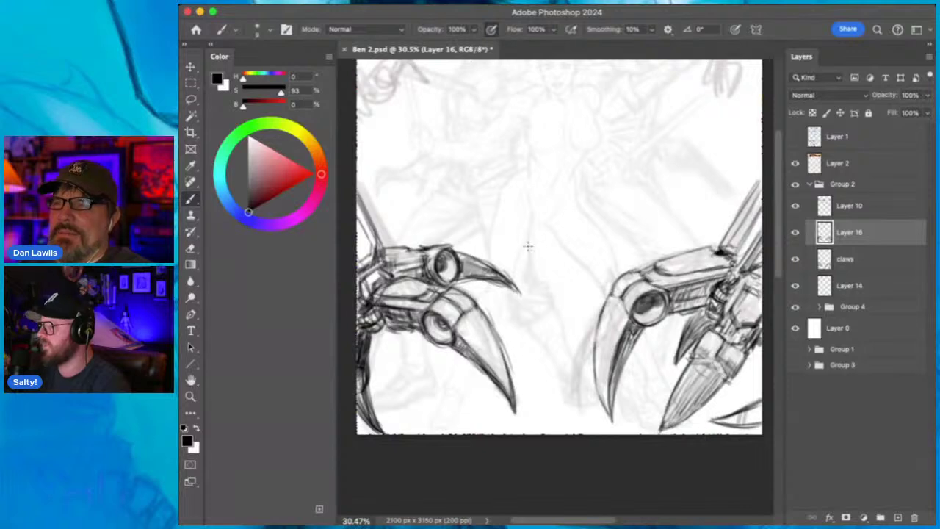
Clean up and redraw the right claw's upper finger segment, and darken the mechanical lines around its wrist.
{"action": "left_click", "coordinate": [191, 249]}
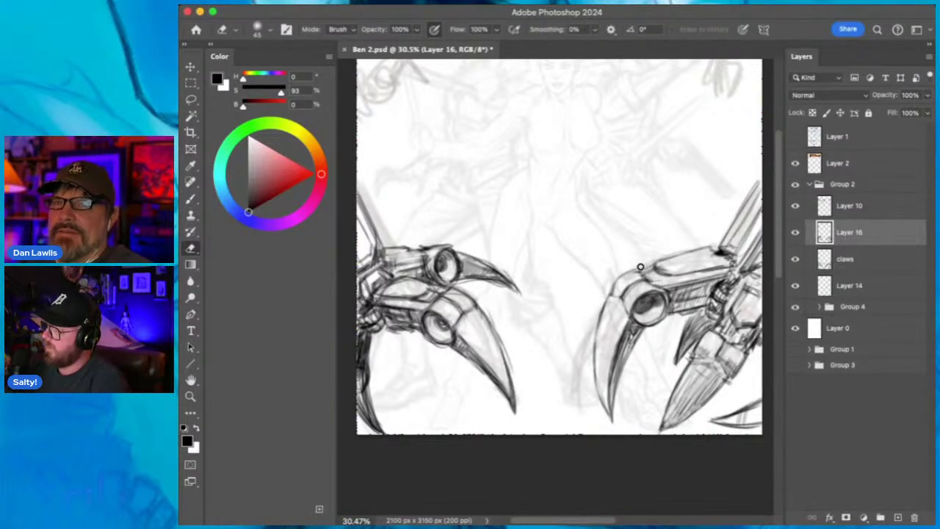
{"action": "left_click", "coordinate": [191, 198]}
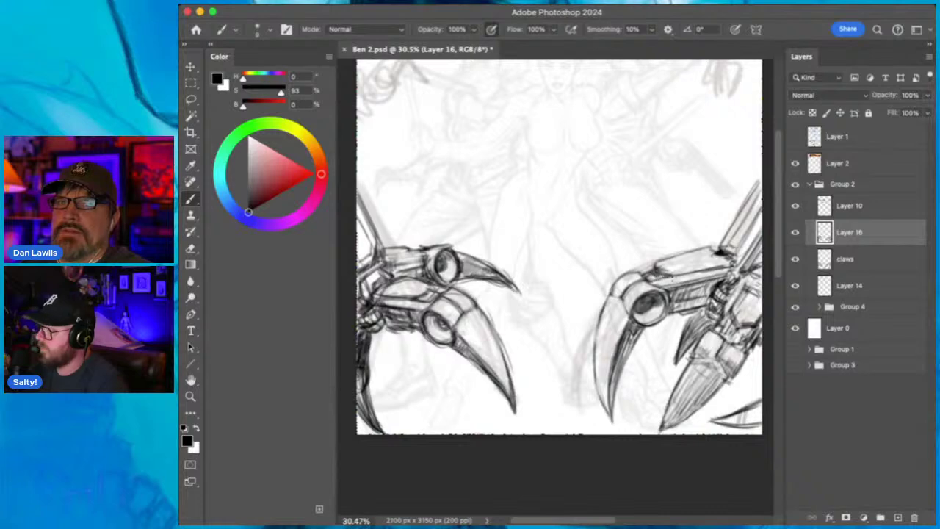
{"action": "left_click_drag", "start_coordinate": [659, 267], "coordinate": [722, 252]}
{"action": "mouse_move", "coordinate": [753, 304]}
{"action": "left_mouse_down"}
{"action": "mouse_move", "coordinate": [738, 312]}
{"action": "mouse_move", "coordinate": [740, 325]}
{"action": "left_mouse_up"}
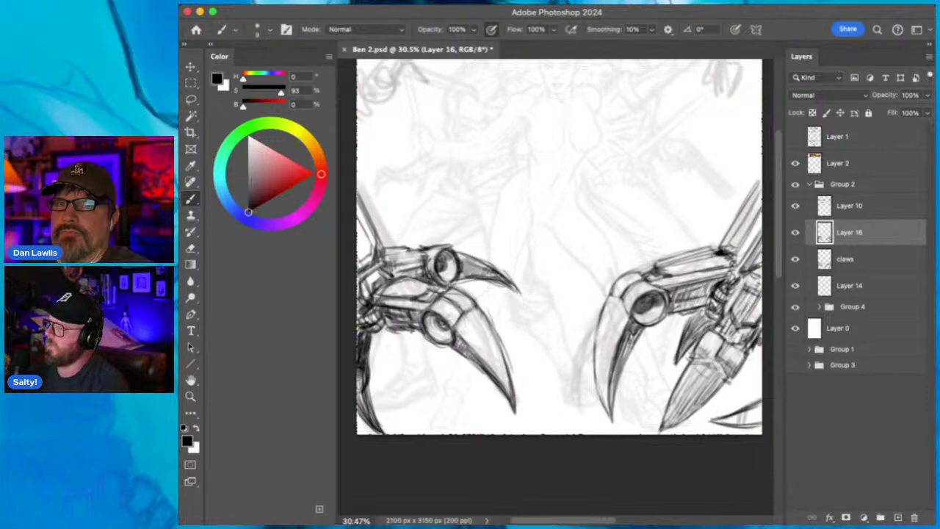
{"action": "left_click_drag", "start_coordinate": [755, 286], "coordinate": [737, 321]}
{"action": "mouse_move", "coordinate": [748, 296]}
{"action": "left_mouse_down"}
{"action": "mouse_move", "coordinate": [736, 323]}
{"action": "mouse_move", "coordinate": [683, 339]}
{"action": "mouse_move", "coordinate": [706, 330]}
{"action": "left_mouse_up"}
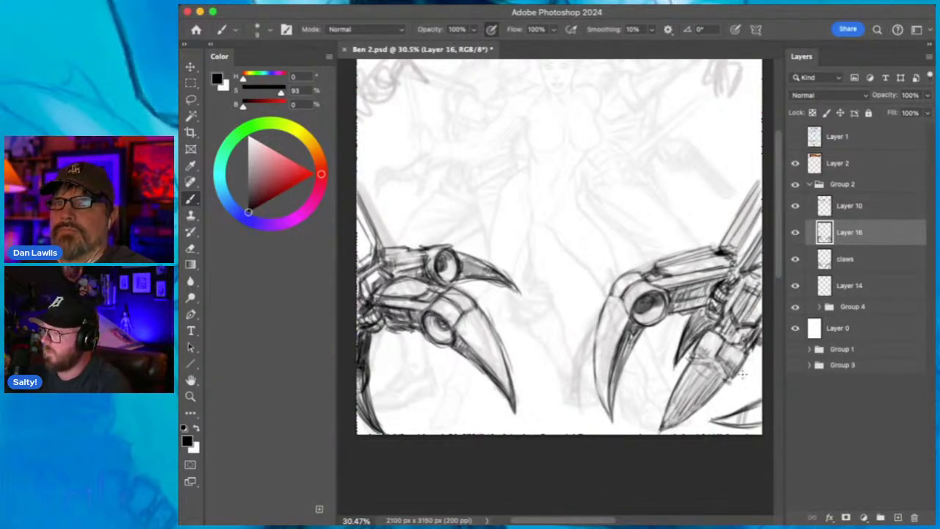
Review the whole cover, checking the claws against the print template on Layer 1 and the contents of Group 2.
{"action": "left_click_drag", "start_coordinate": [743, 375], "coordinate": [657, 334]}
{"action": "left_click", "coordinate": [190, 395]}
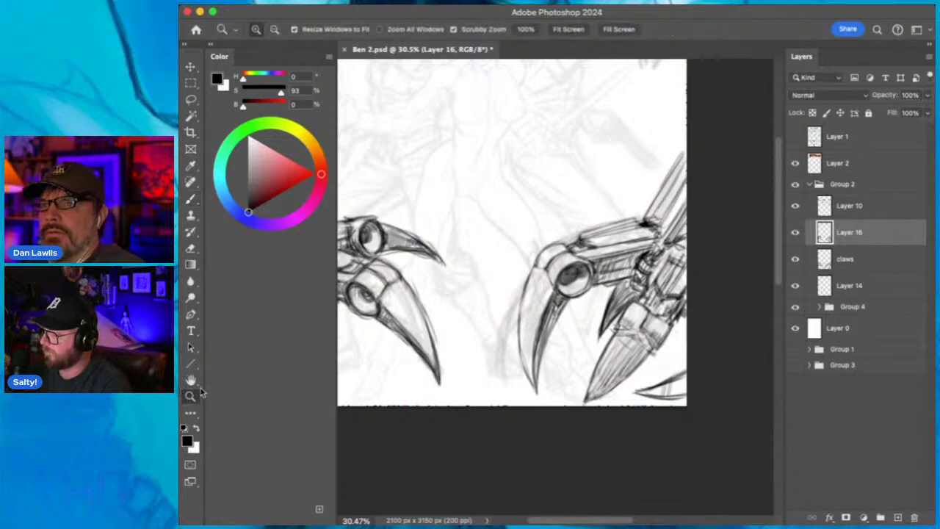
{"action": "left_click_drag", "start_coordinate": [583, 265], "coordinate": [572, 248]}
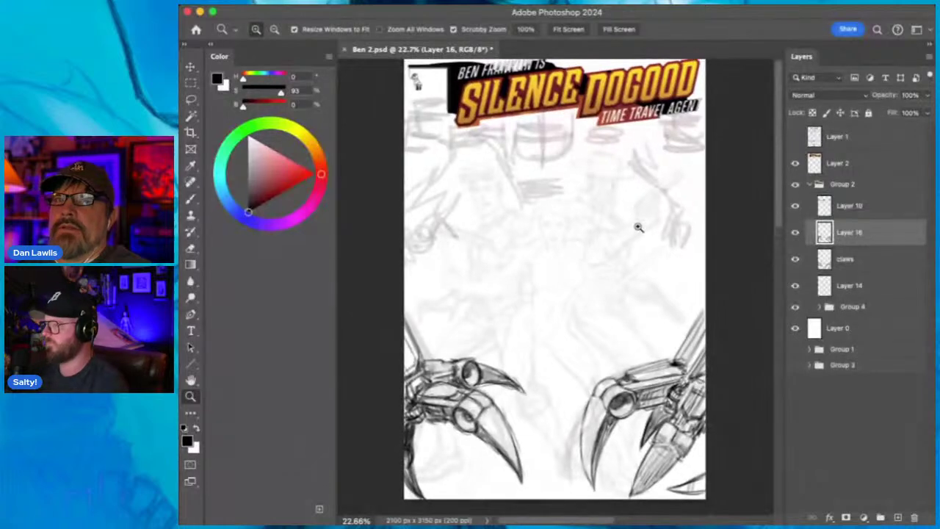
{"action": "left_click", "coordinate": [795, 137]}
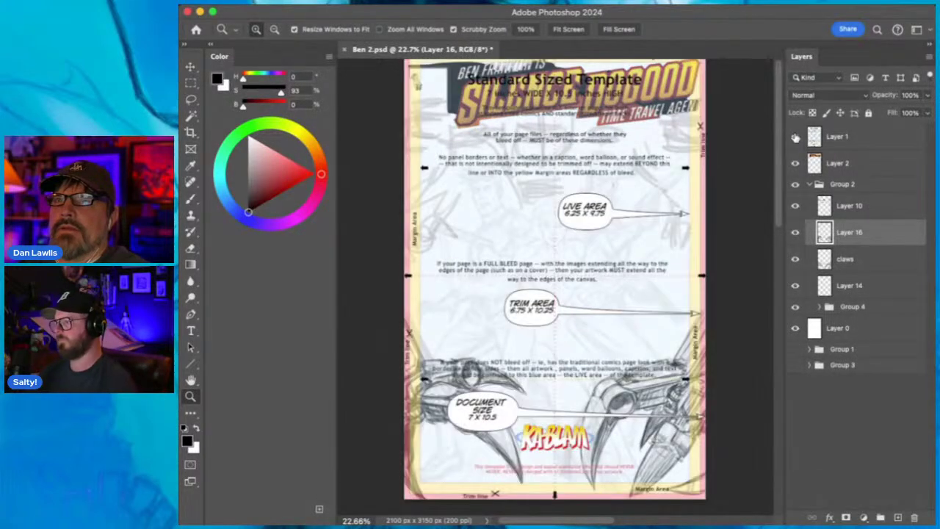
{"action": "left_click", "coordinate": [795, 138]}
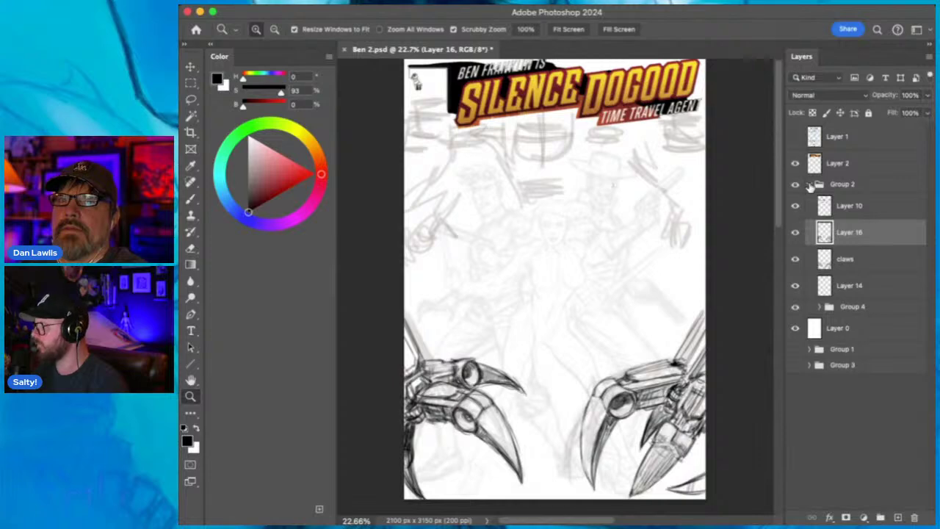
{"action": "left_click", "coordinate": [810, 184]}
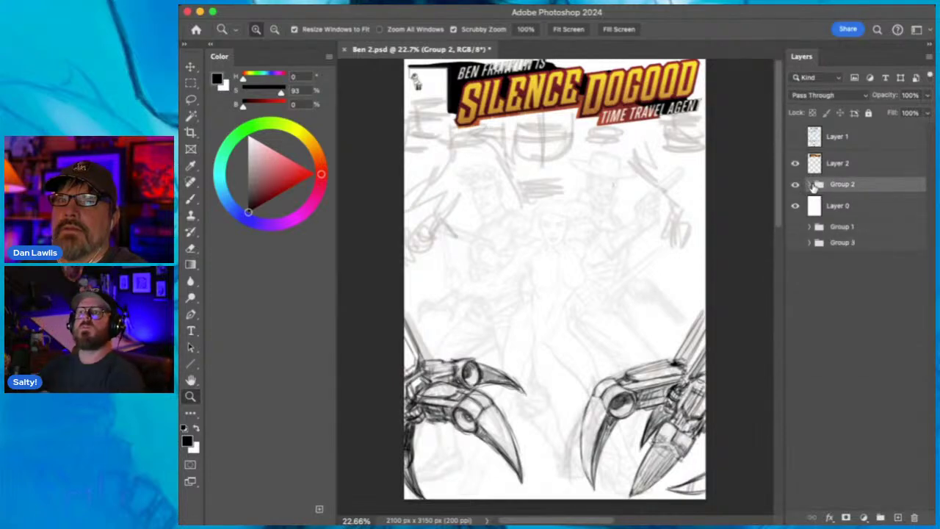
{"action": "left_click", "coordinate": [810, 184]}
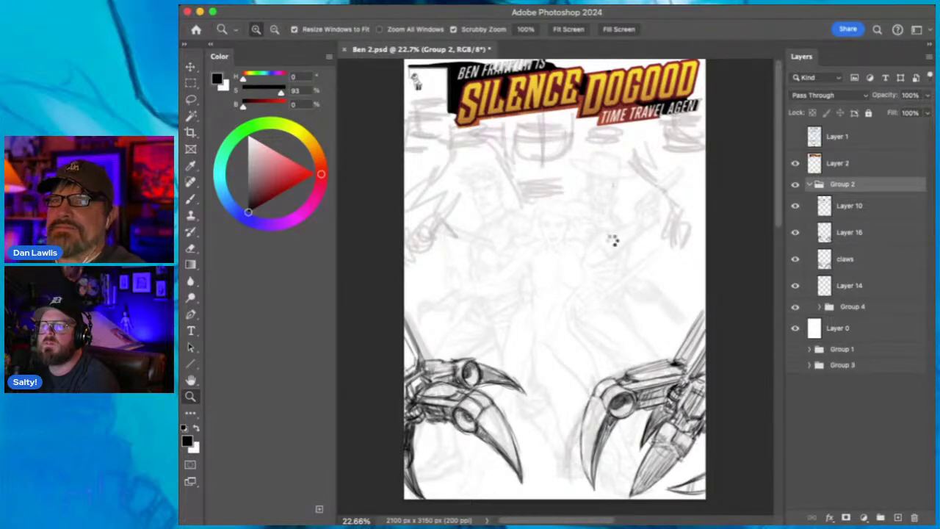
Mirror the cover horizontally and set Group 4's opacity to 100% to bring back the full figure sketch.
{"action": "key", "text": "h"}
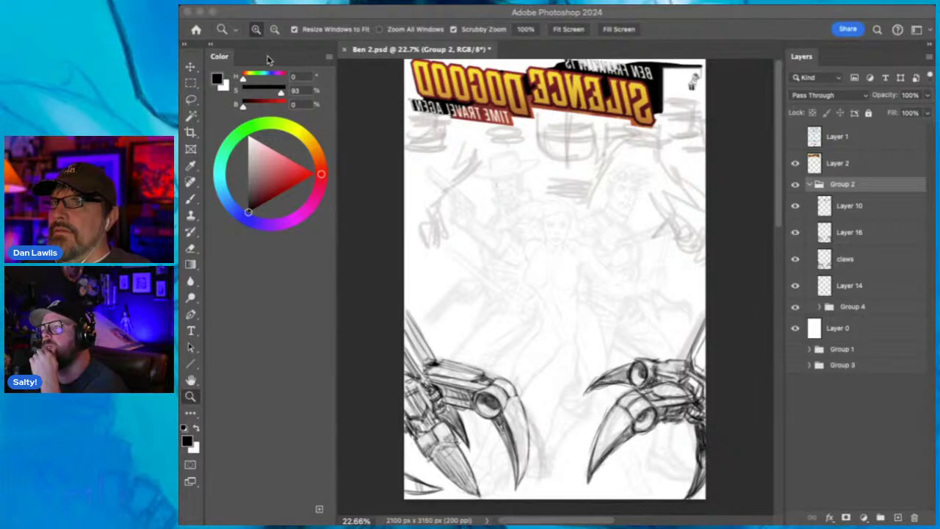
{"action": "left_click", "coordinate": [327, 17]}
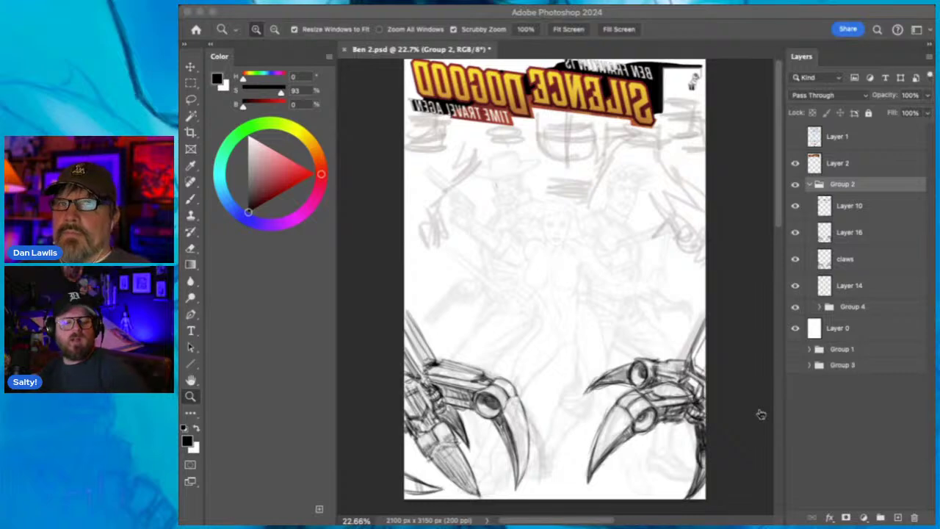
{"action": "left_click", "coordinate": [749, 13]}
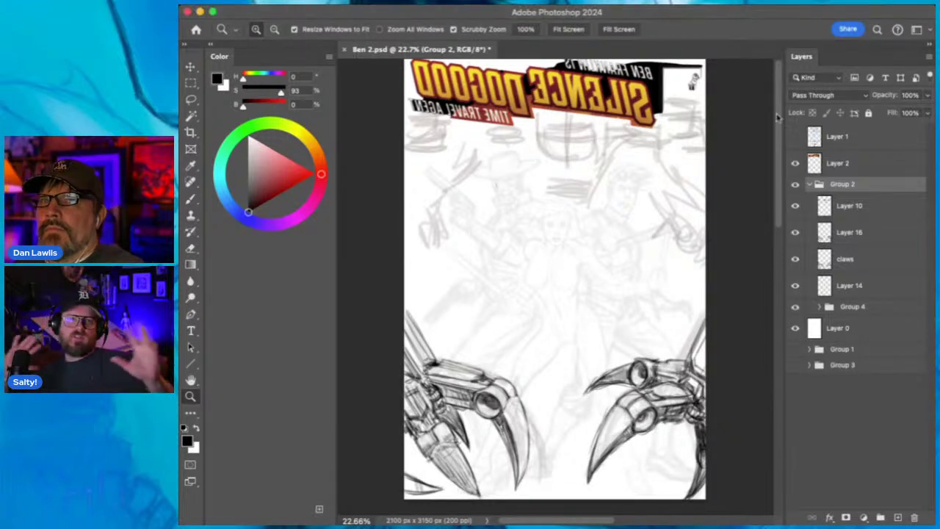
{"action": "left_click", "coordinate": [838, 117]}
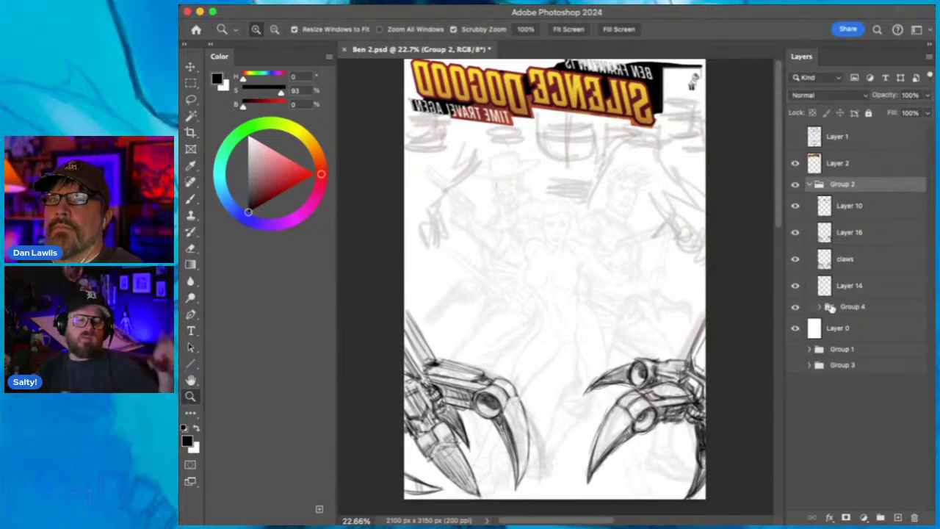
{"action": "left_click", "coordinate": [855, 306]}
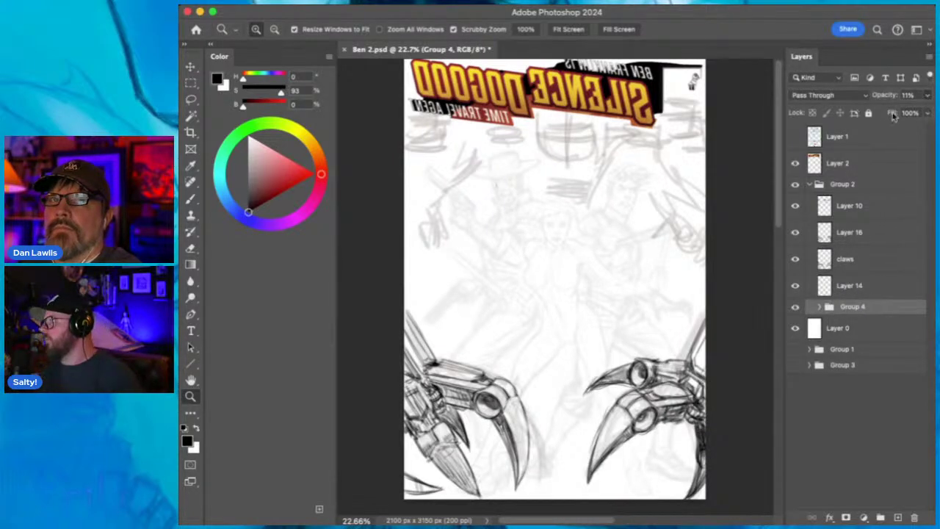
{"action": "key", "text": "0"}
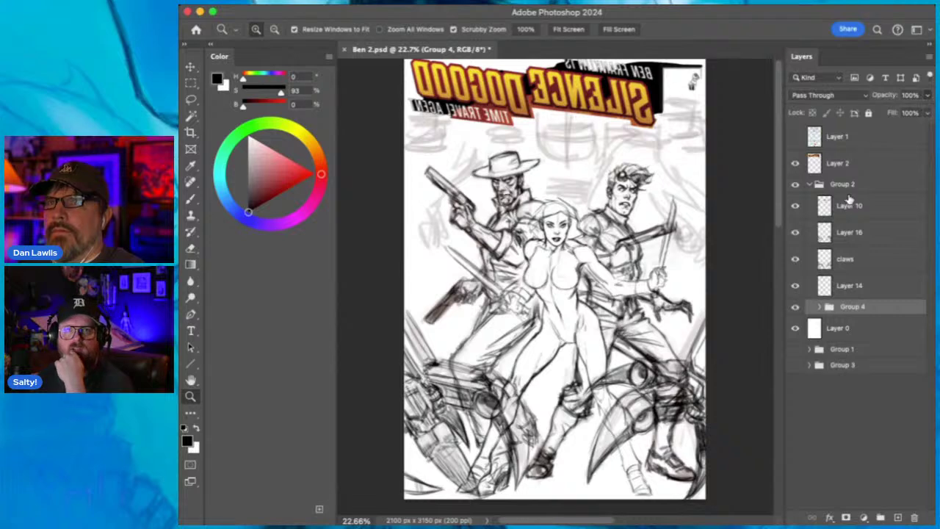
Compare the composition with Layer 10, Layer 16 and Group 4 hidden and shown, and flip the cover back to its normal orientation.
{"action": "left_click", "coordinate": [795, 208]}
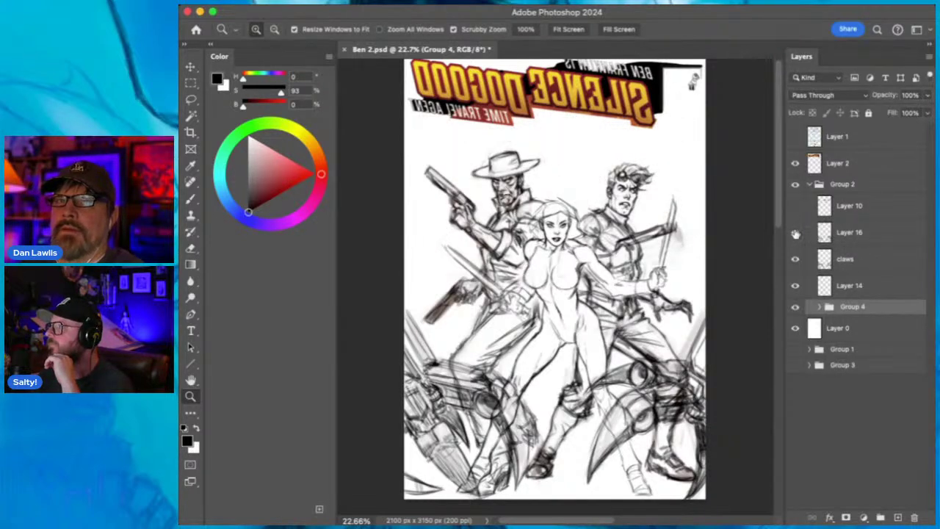
{"action": "left_click", "coordinate": [795, 206]}
{"action": "left_click", "coordinate": [795, 232]}
{"action": "left_click", "coordinate": [795, 232]}
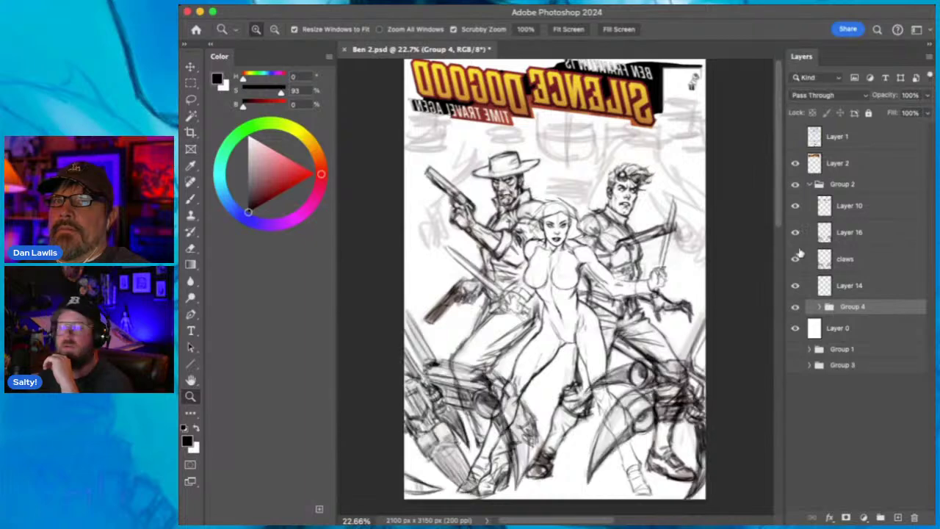
{"action": "left_click", "coordinate": [795, 307]}
{"action": "left_click", "coordinate": [795, 307]}
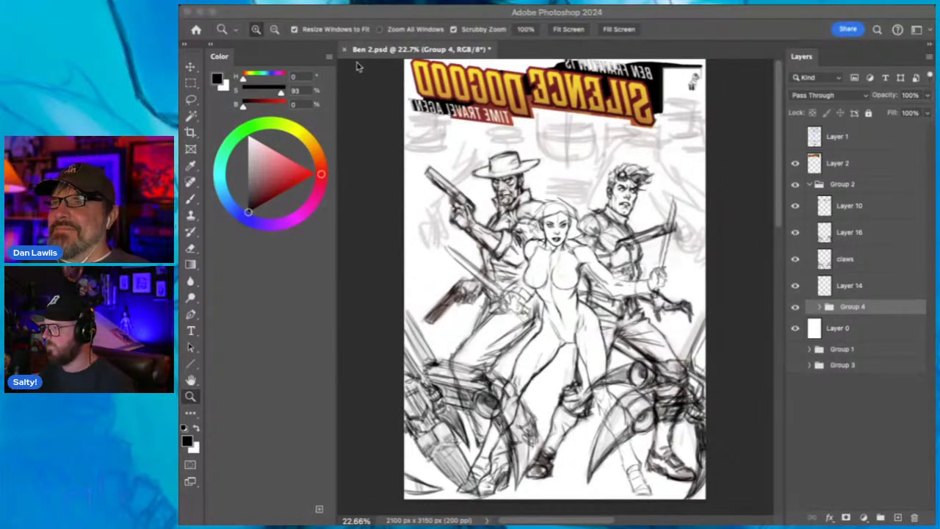
{"action": "left_click", "coordinate": [288, 19]}
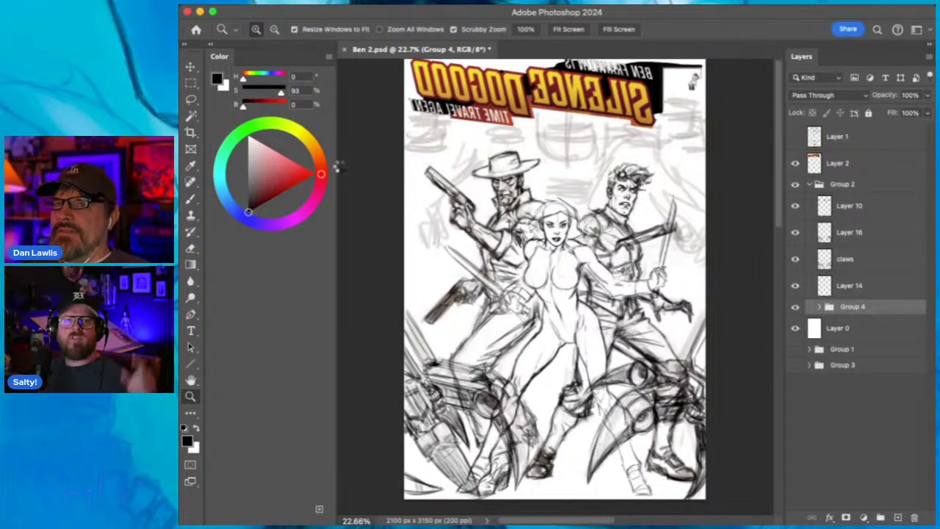
{"action": "key", "text": "super+shift+h"}
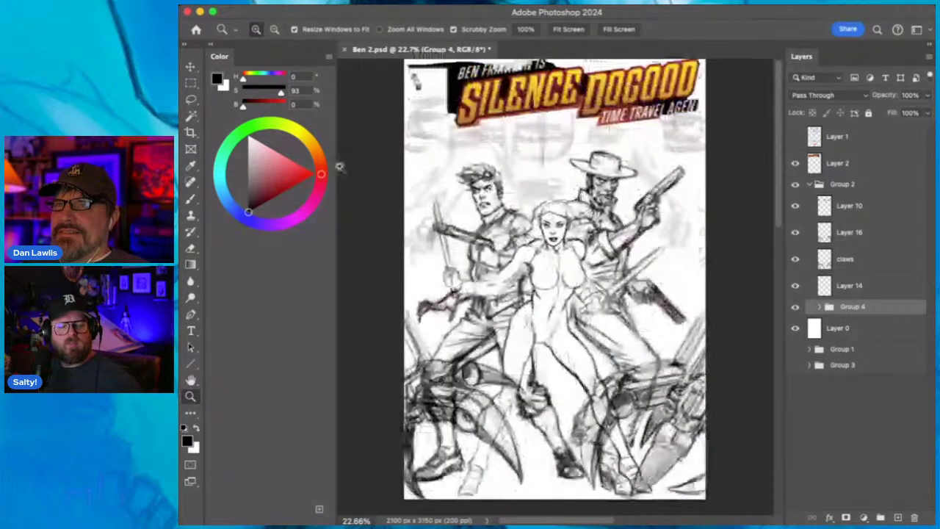